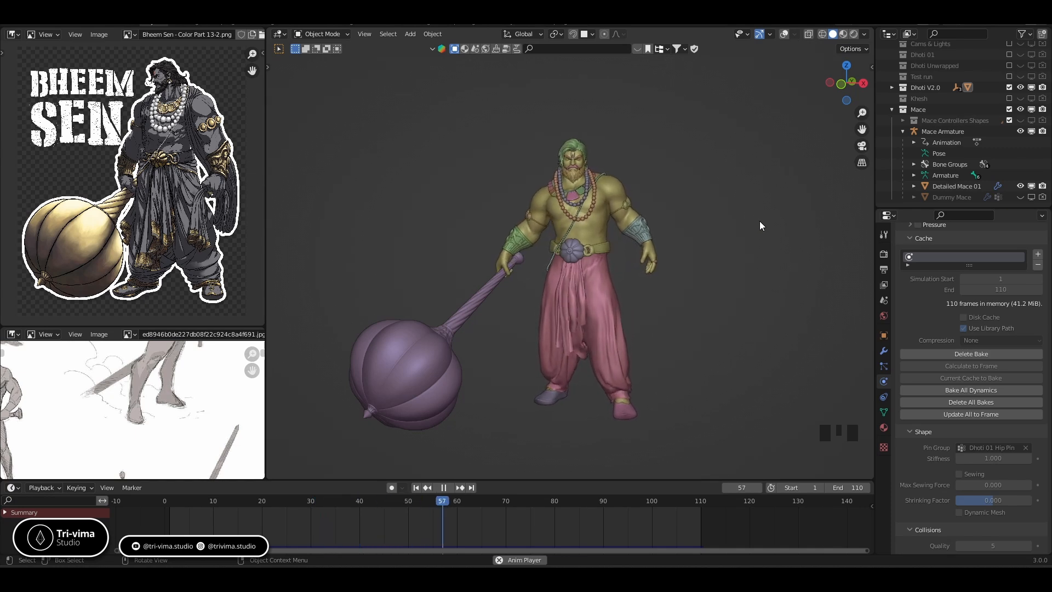
- Turn on the viewport overlays, stop the character animation and return the timeline to frame 0
left_click(785, 34)
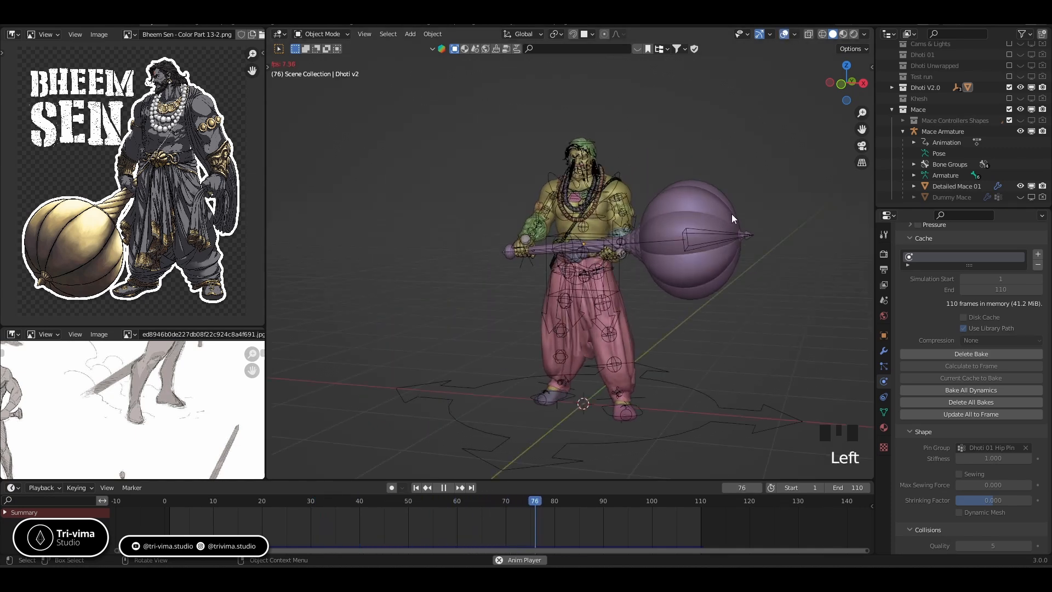
key("space")
left_click(416, 488)
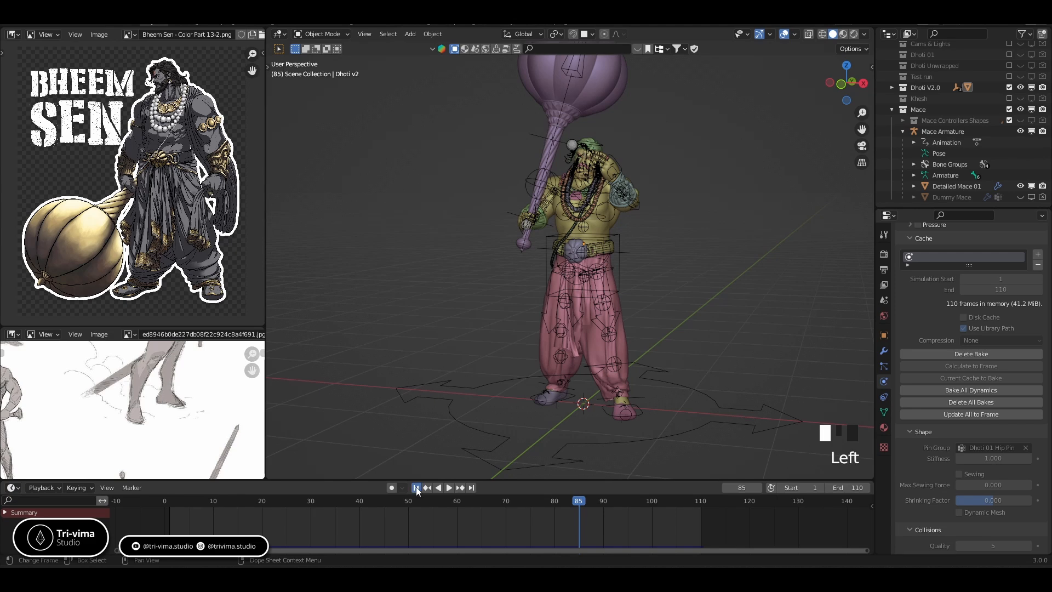
middle_click_drag(702, 263, 695, 323)
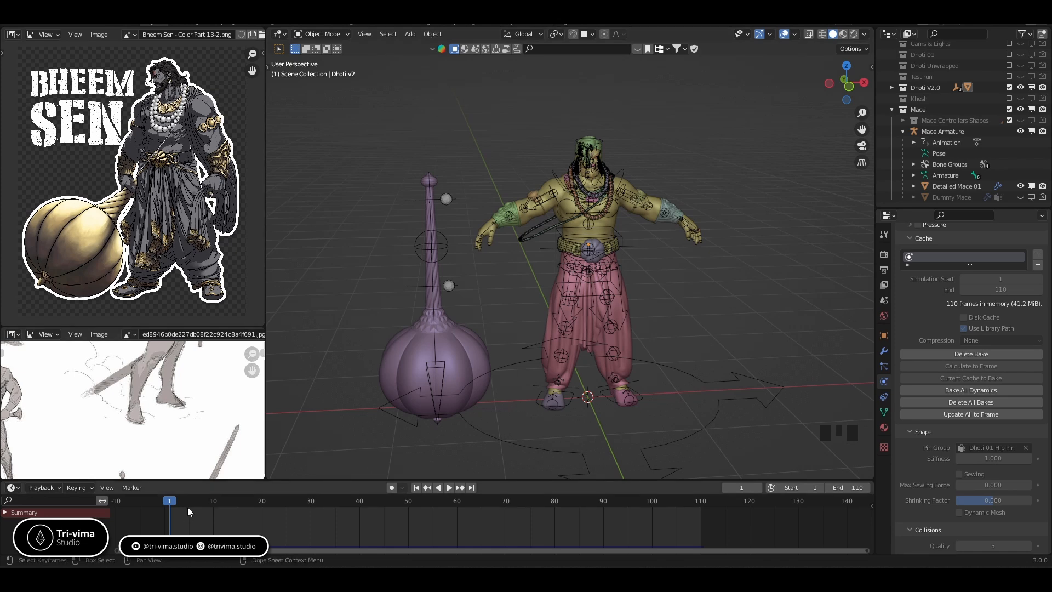
mouse_move(173, 503)
left_mouse_down()
mouse_move(357, 515)
mouse_move(166, 519)
left_mouse_up()
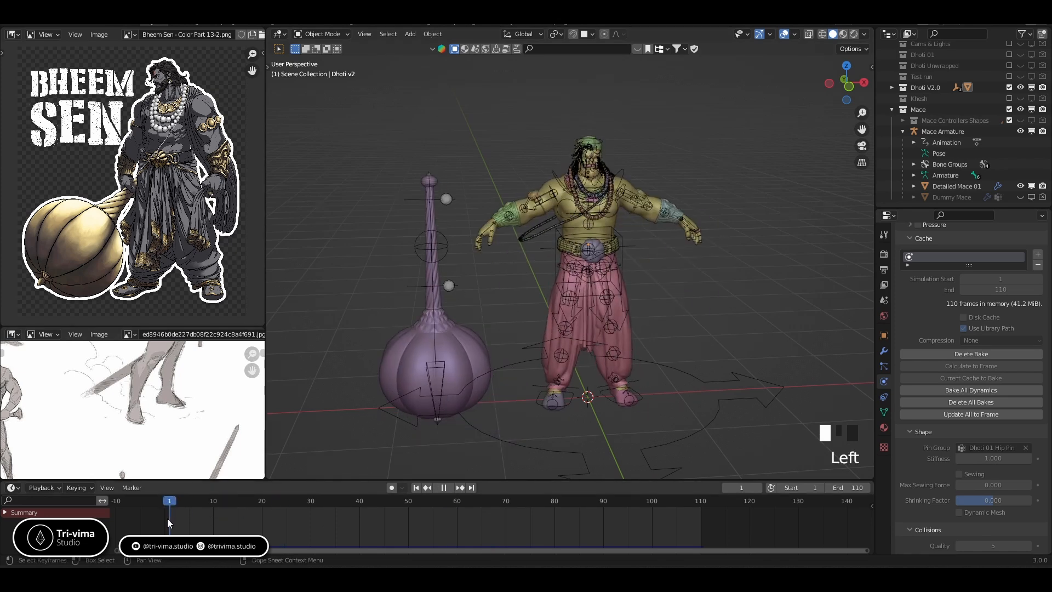
left_click_drag(295, 480, 299, 506)
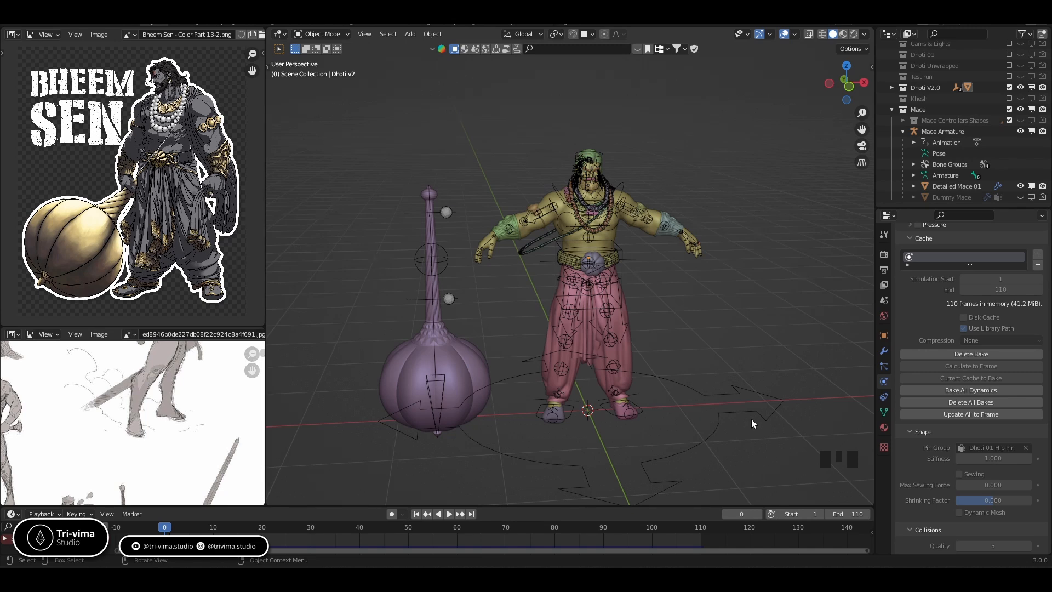
- Examine the rigged character and its mace from several angles, finishing in the front orthographic view
middle_click_drag(736, 429, 676, 400, "shift")
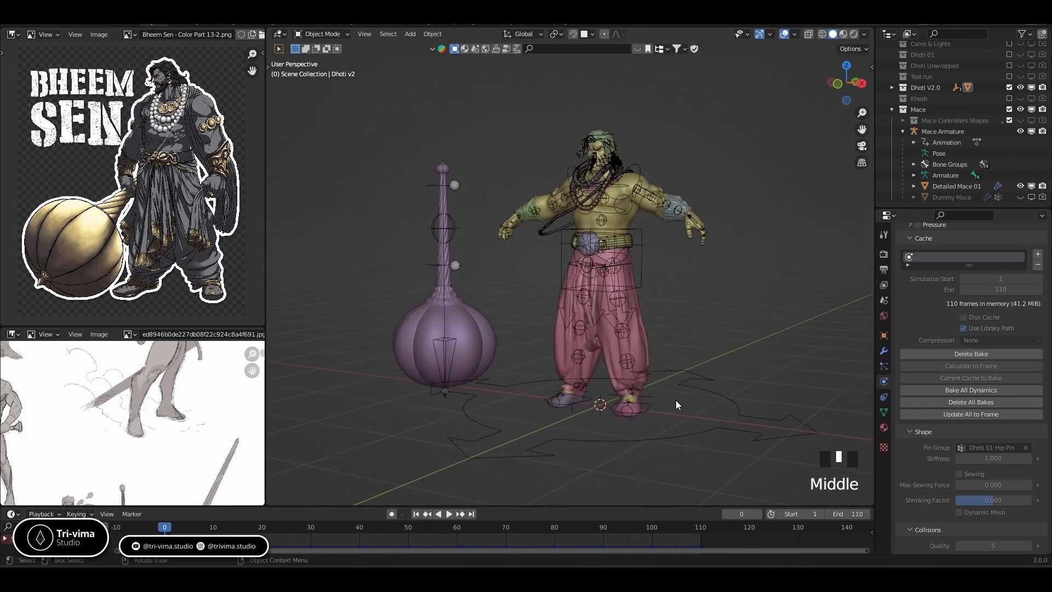
mouse_move(687, 328)
middle_mouse_down("shift")
mouse_move(706, 326)
mouse_move(630, 327)
mouse_move(693, 325)
middle_mouse_up("shift")
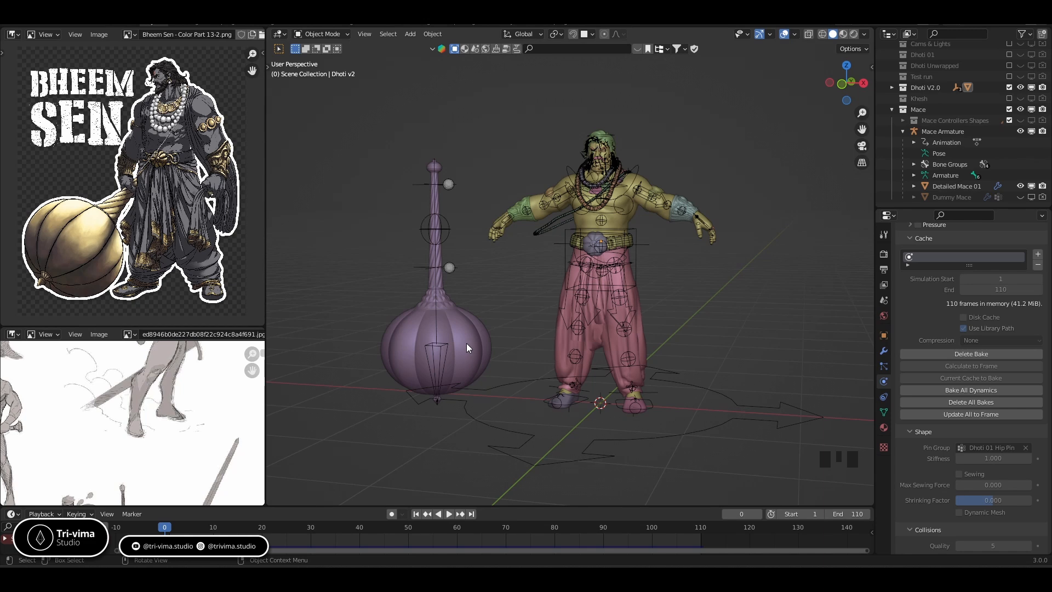
middle_click_drag(480, 338, 516, 323)
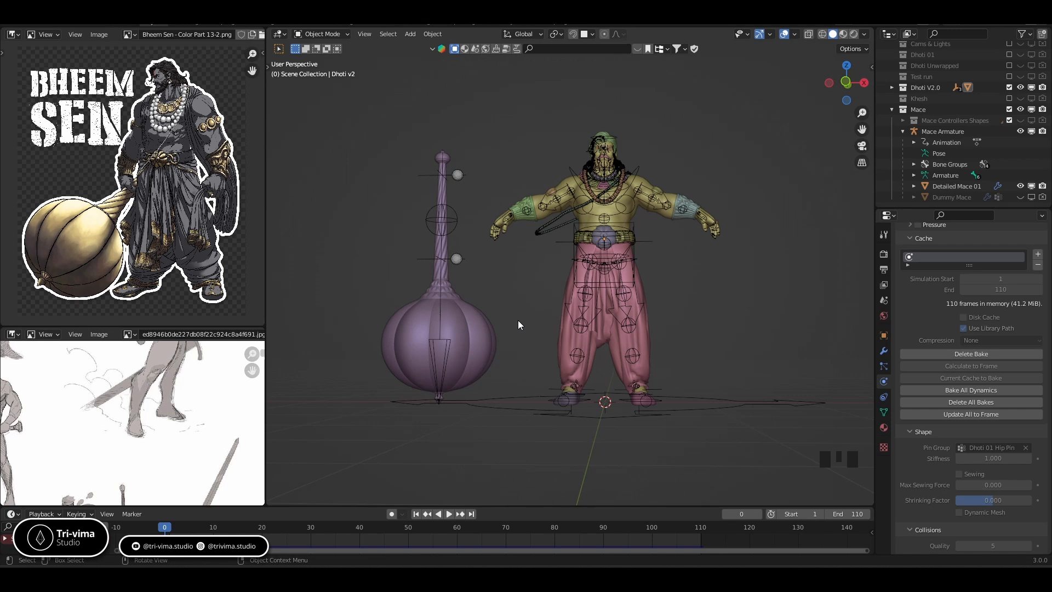
middle_click_drag(519, 320, 540, 314)
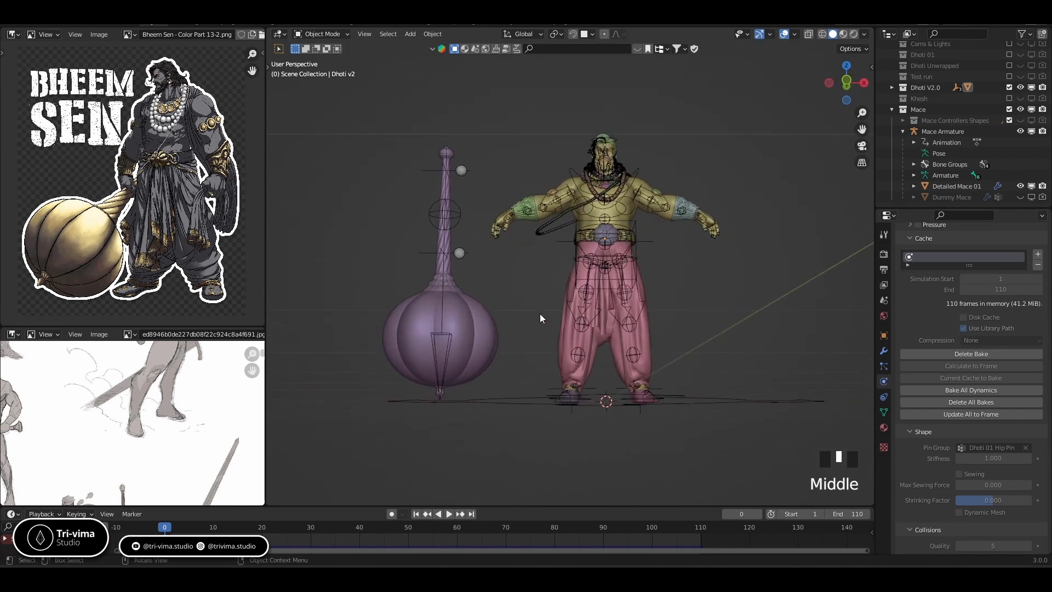
key("KP_1")
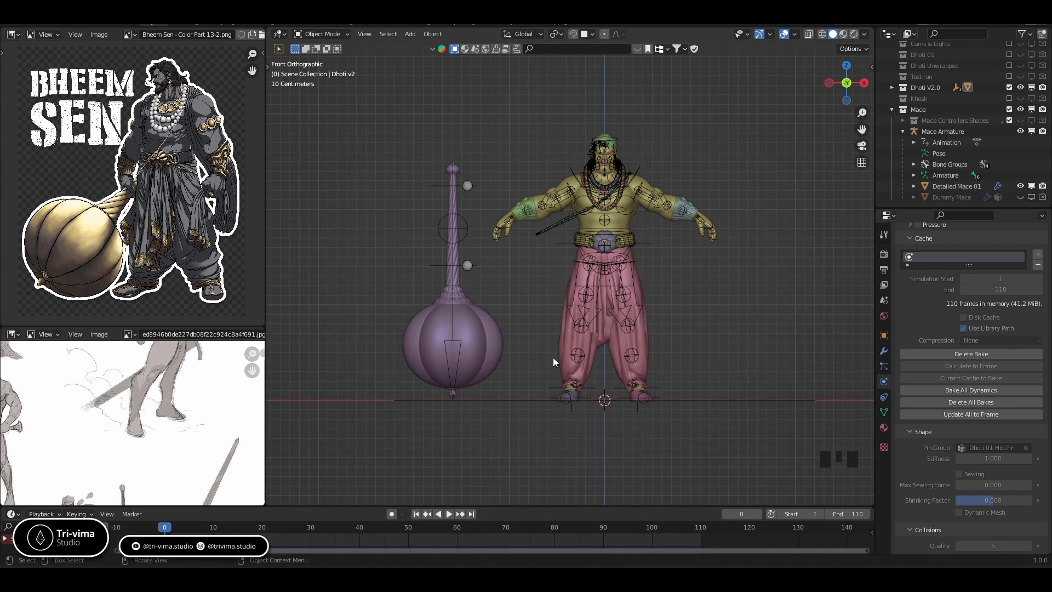
mouse_move(614, 565)
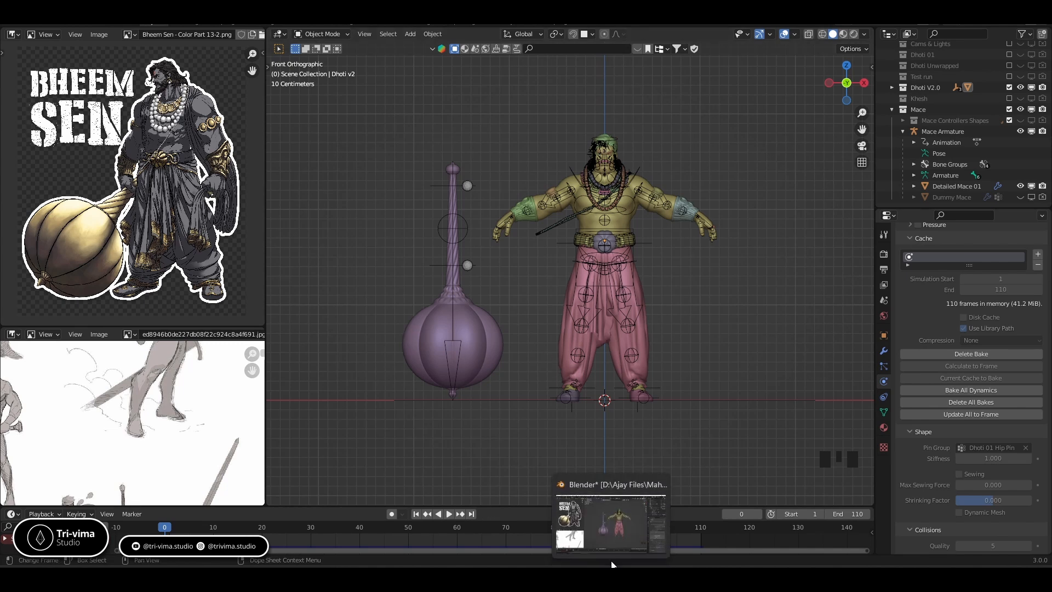
left_click(603, 496)
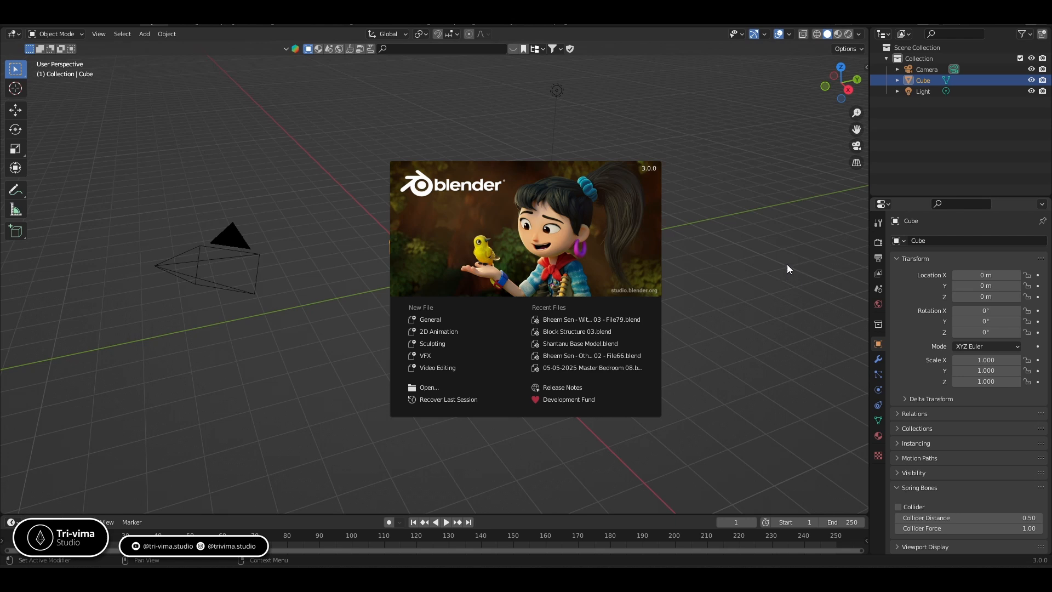
- Switch to a new Blender window, dismiss the splash screen and start the Shortcut VUr display
left_click(771, 272)
key("n")
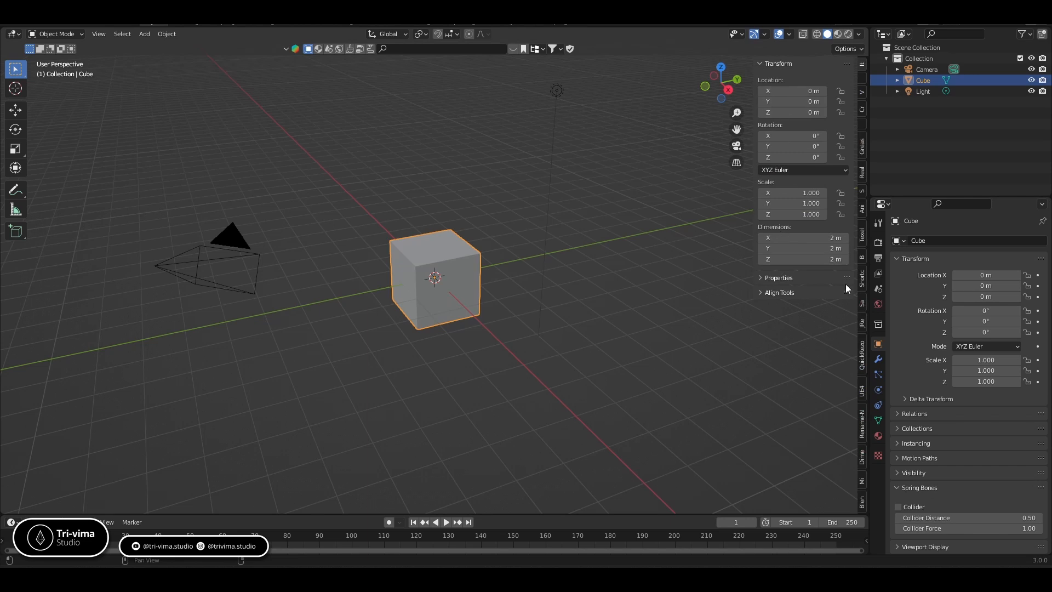
left_click(861, 278)
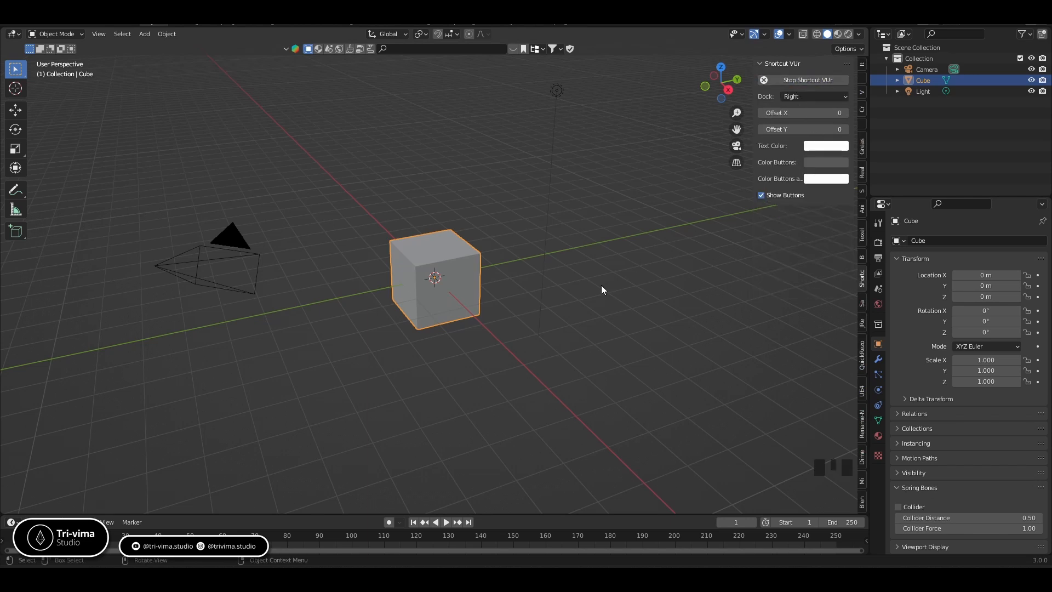
key("n")
- Enlarge the timeline area, change it into a UV Editor and put the cube in Edit Mode
left_click_drag(512, 512, 566, 328)
left_click(12, 336)
left_click(24, 380)
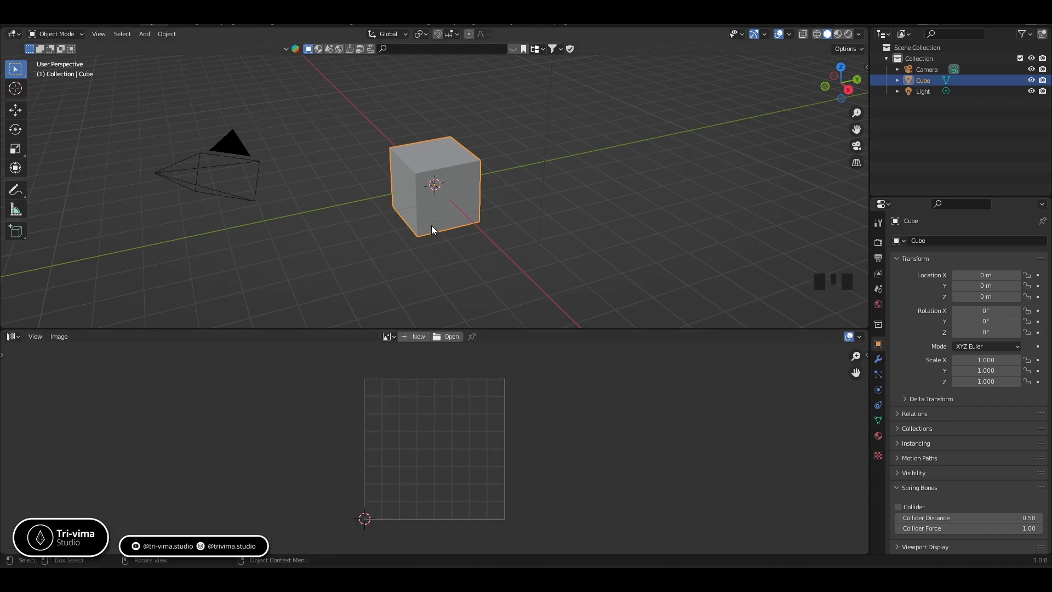
key("Tab")
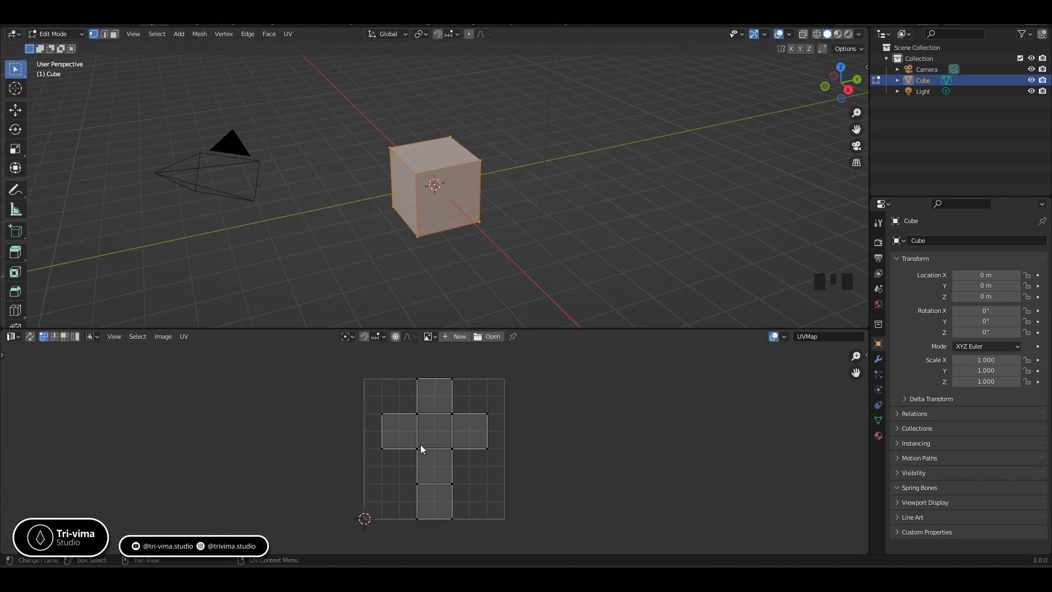
key("a")
key("ctrl+r")
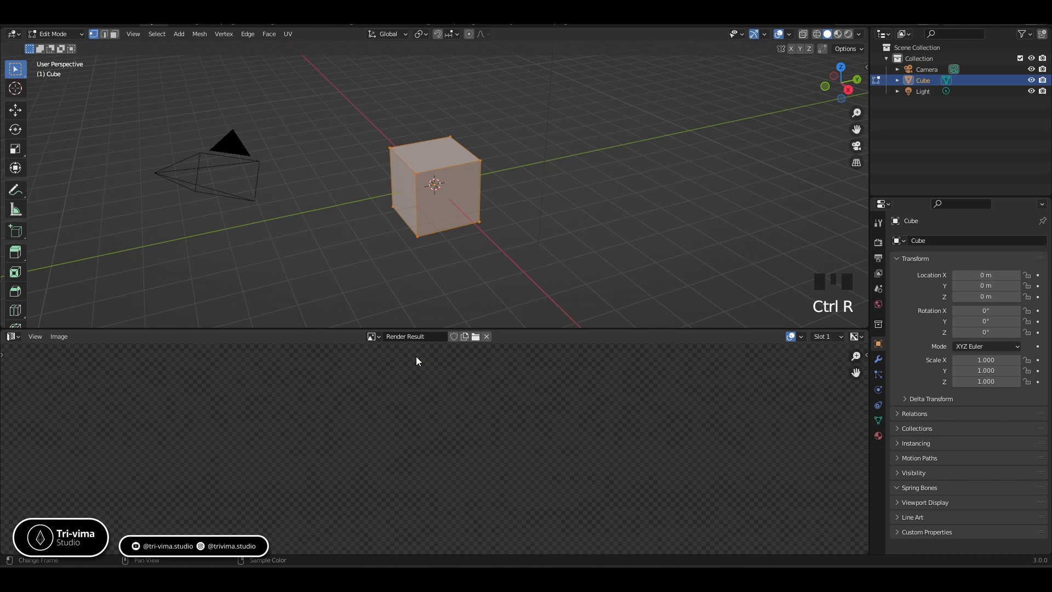
scroll(418, 407, "down", 7)
left_click(14, 337)
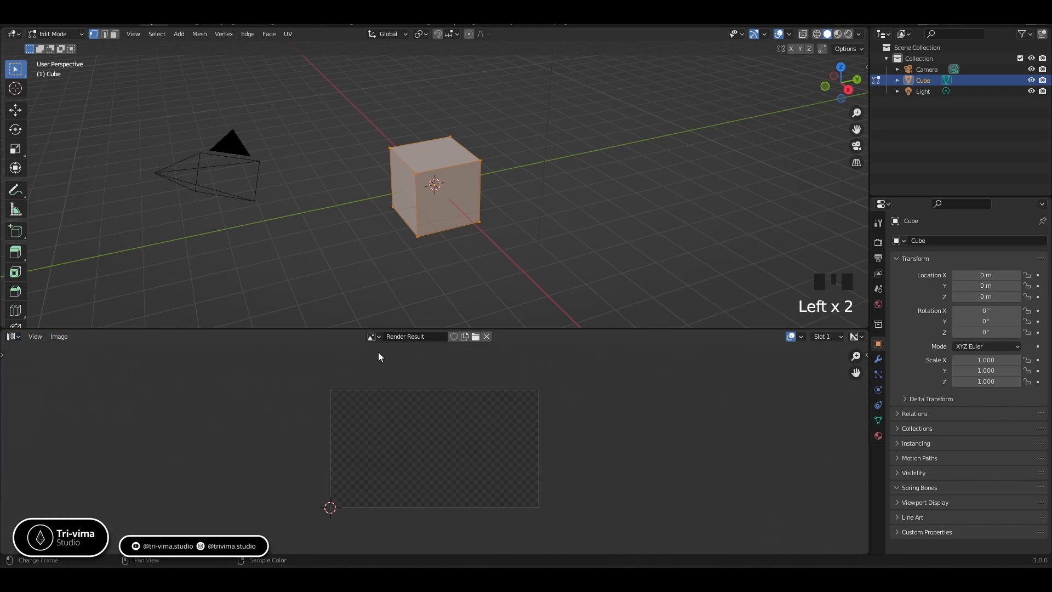
left_click(373, 337)
left_click(389, 364)
left_click(398, 215)
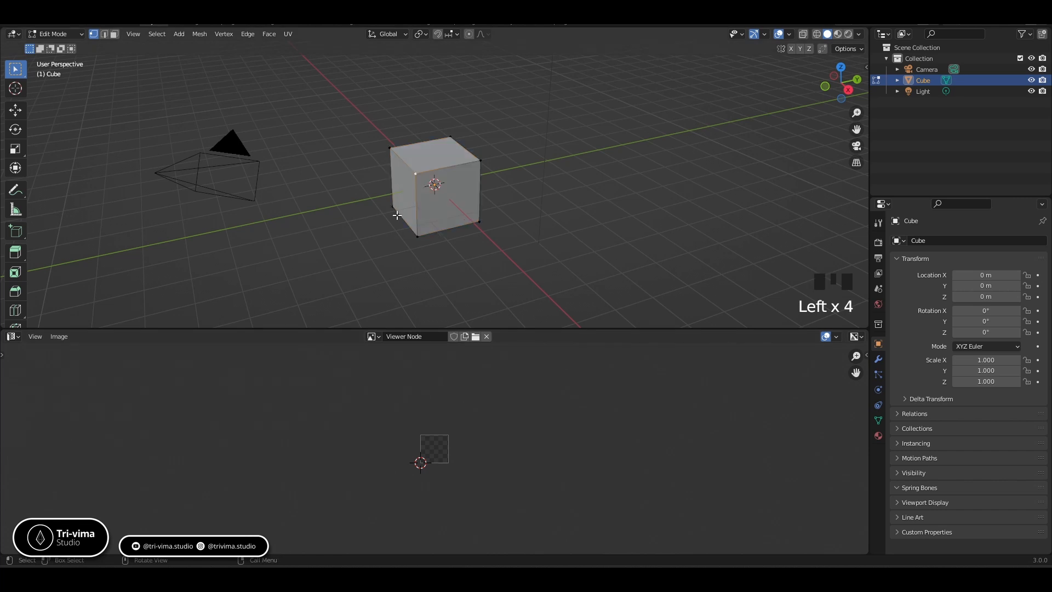
left_click(343, 241)
left_click(10, 338)
key("ctrl+z")
key("ctrl+z")
key("ctrl+z")
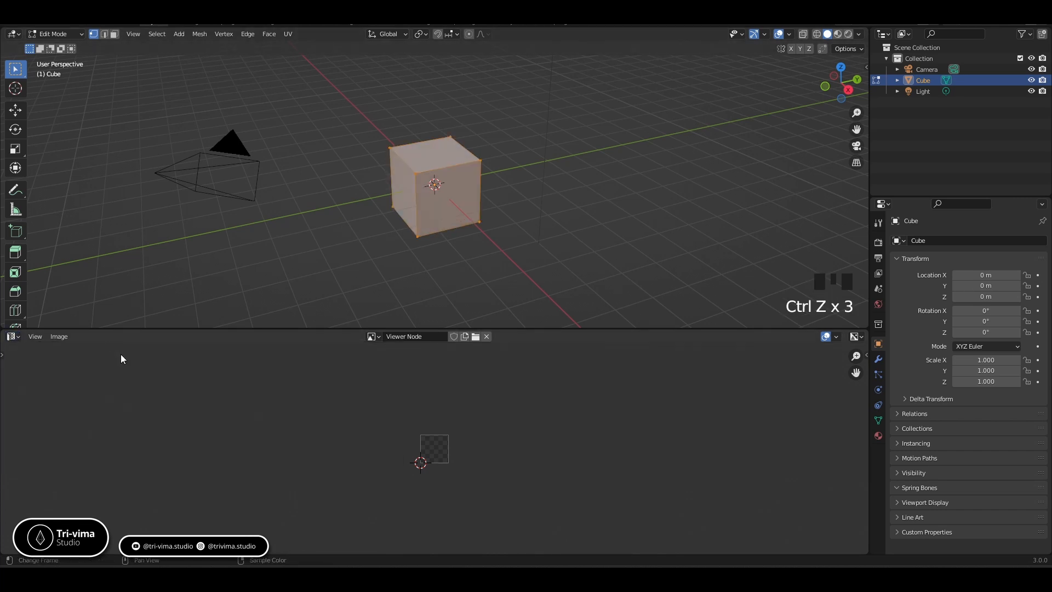
key("ctrl+shift+z")
key("ctrl+shift+z")
key("ctrl+c")
key("ctrl+x")
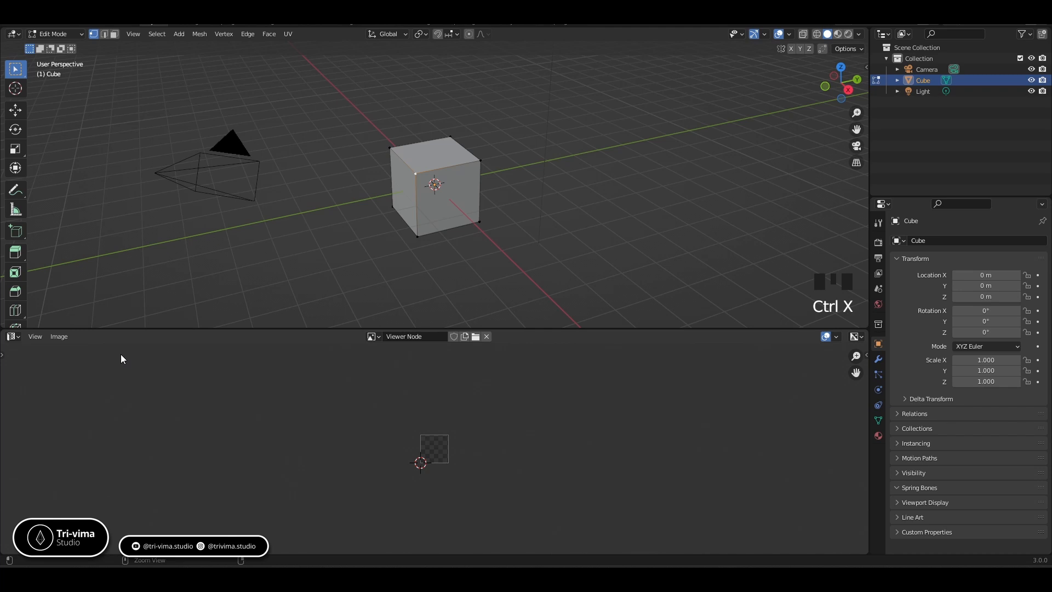
left_click(13, 337)
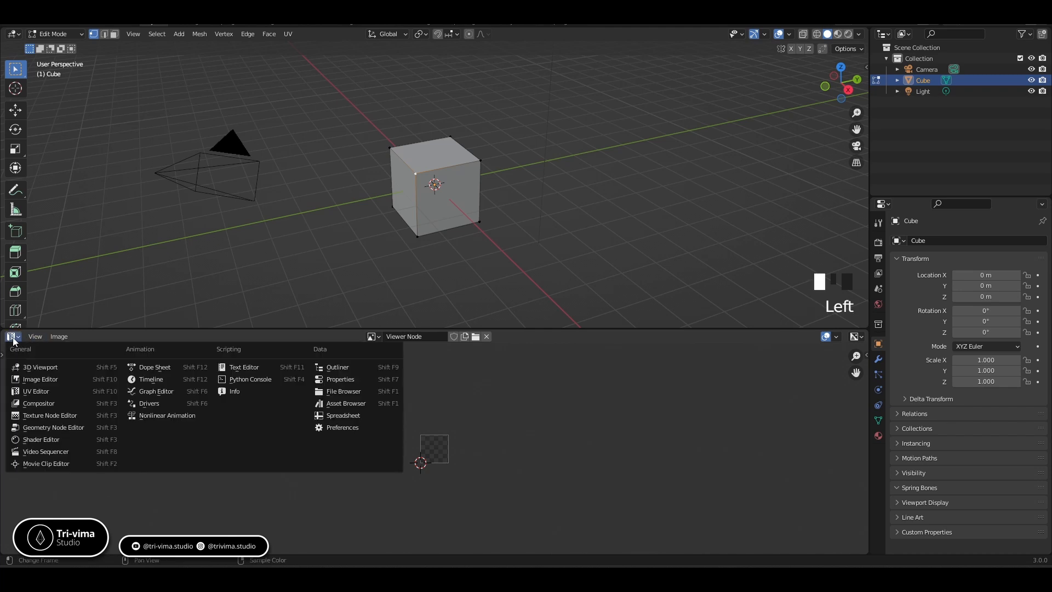
left_click(34, 391)
left_click(371, 336)
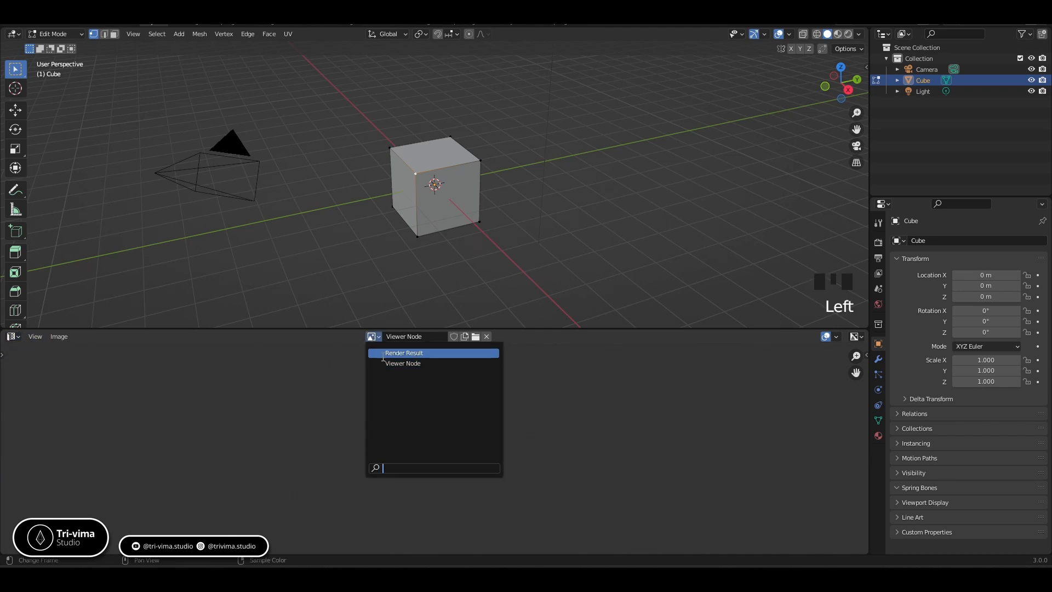
left_click(385, 359)
- Replace the current scene with a new file based on the General template
left_click(21, 24)
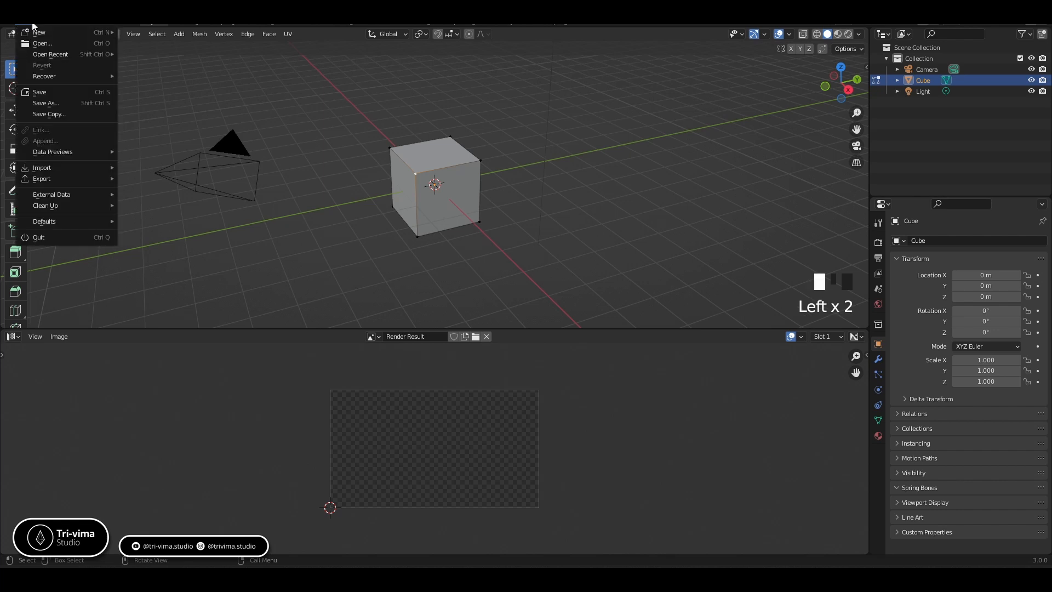
left_click(22, 28)
left_click(22, 25)
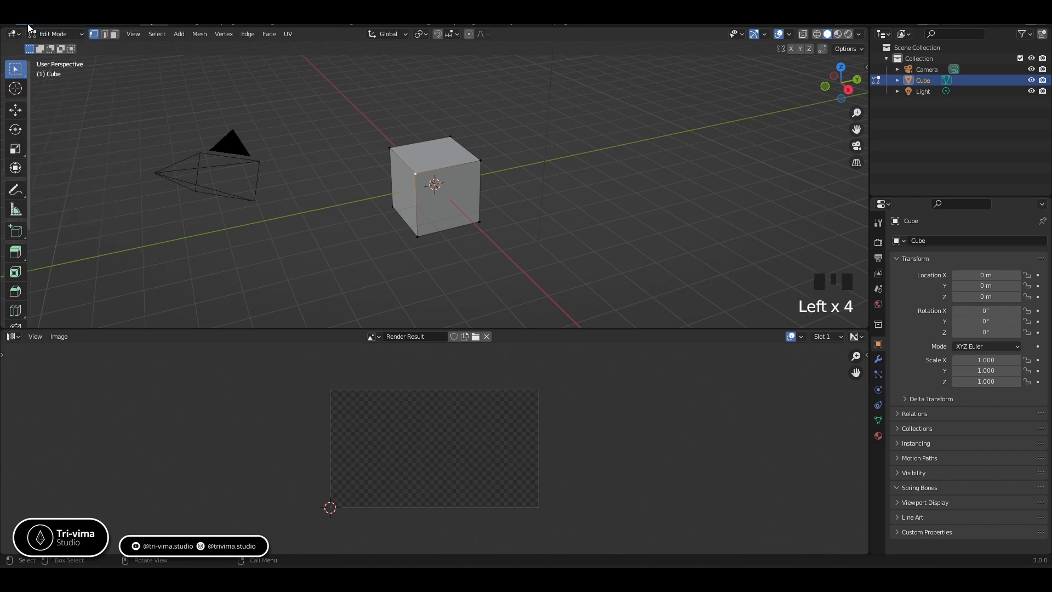
left_click(28, 25)
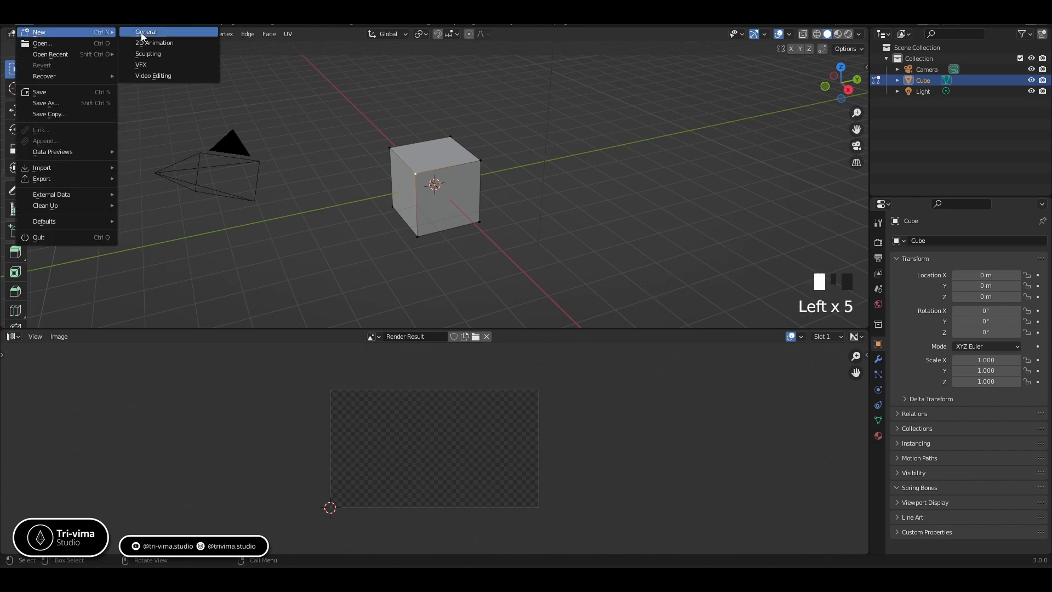
left_click(141, 33)
left_click(548, 307)
- Start the Shortcut VUr display in the new file and hide its settings again
key("n")
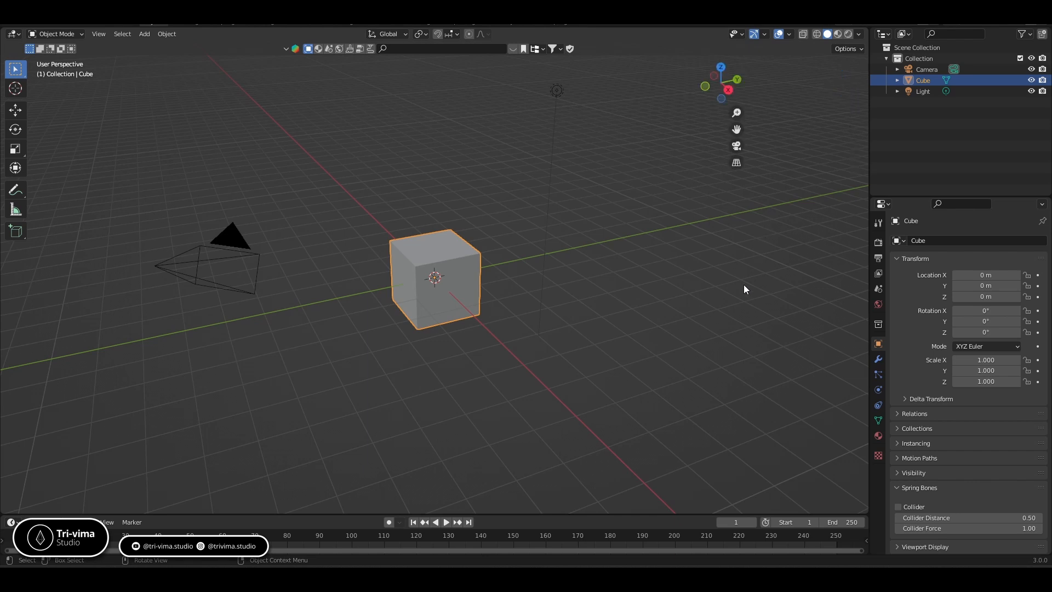
left_click(862, 279)
left_click(787, 81)
key("n")
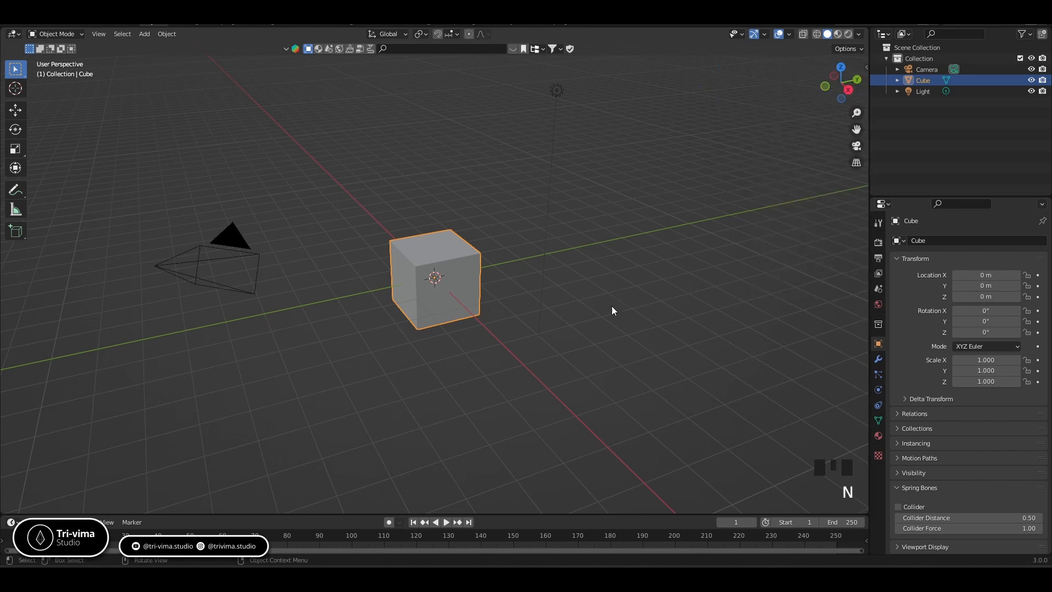
- Convert the enlarged timeline area into a UV Editor and show the cube's UV layout in Edit Mode
left_click_drag(323, 517, 352, 360)
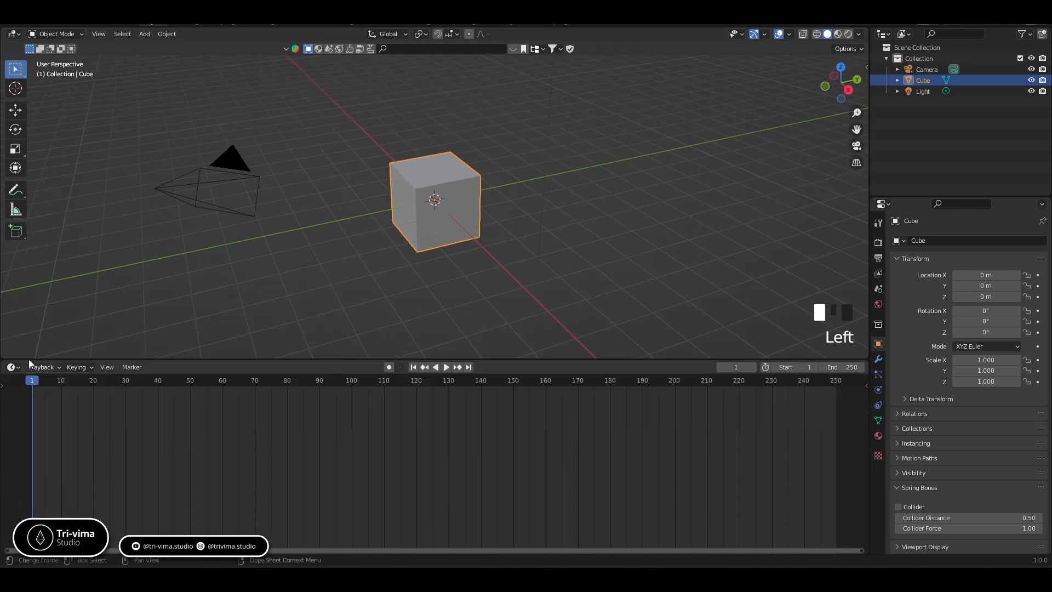
left_click(13, 368)
left_click(31, 423)
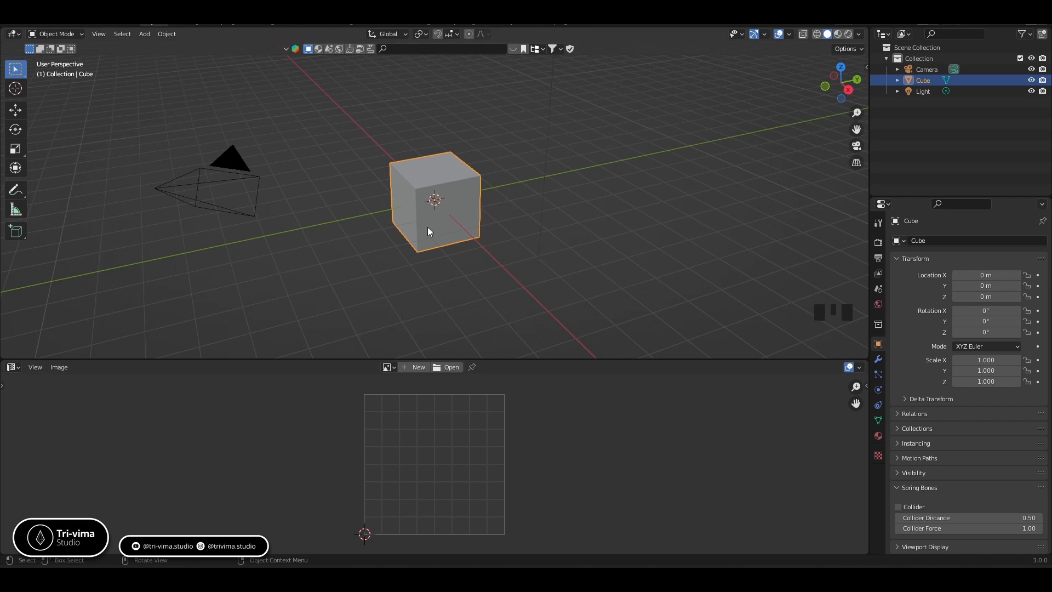
key("Tab")
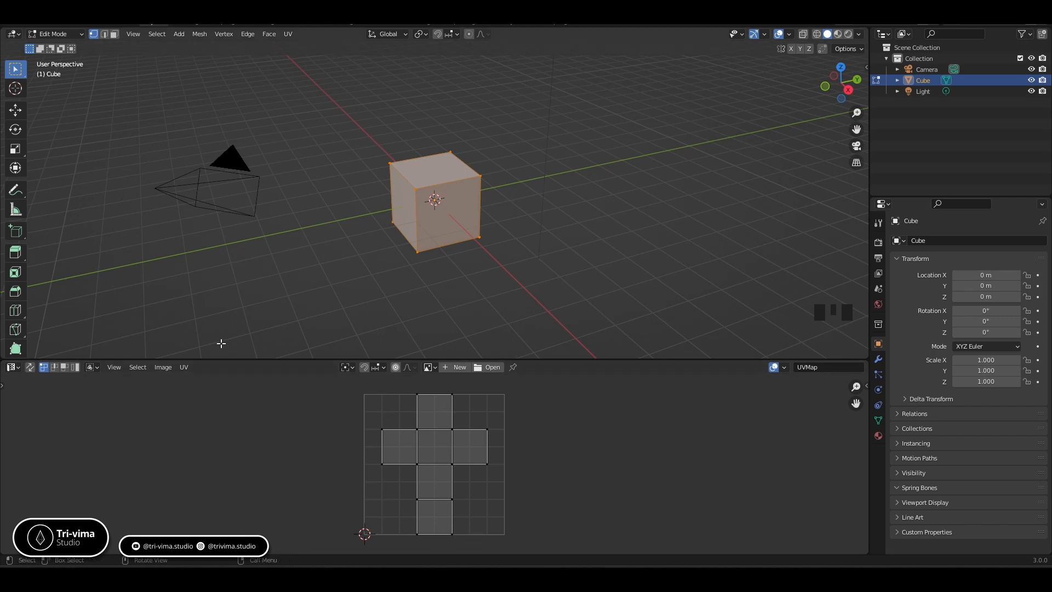
- Add one centred horizontal loop cut around the sides of the cube
left_click(417, 171)
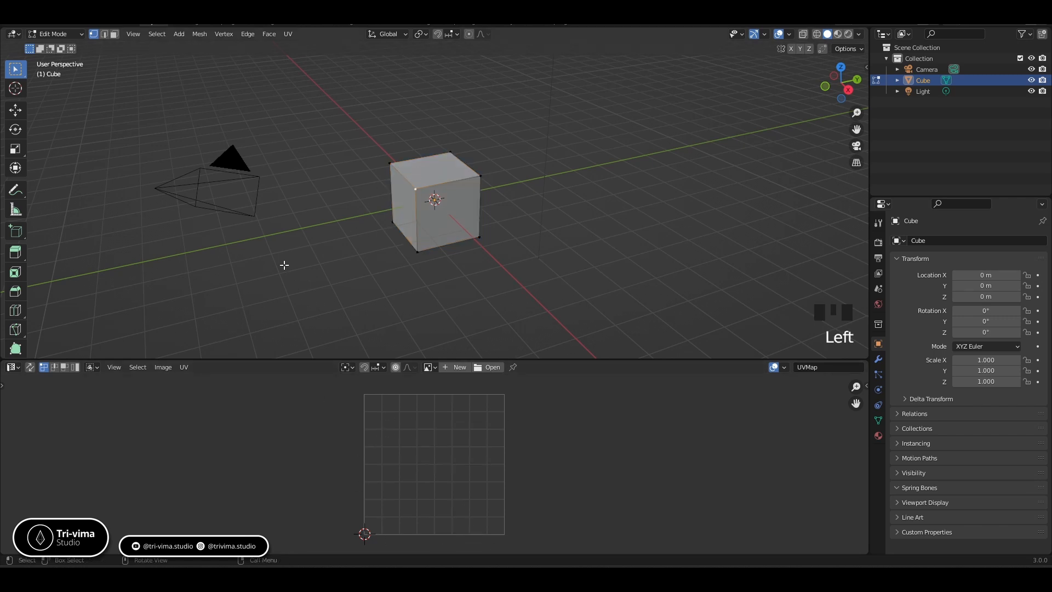
middle_click_drag(284, 263, 415, 264)
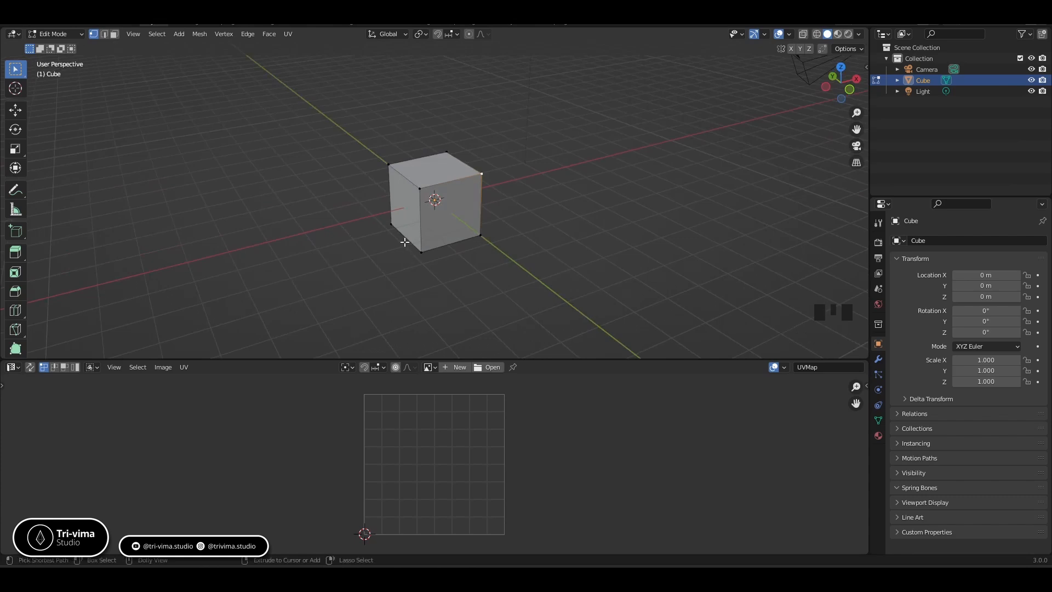
key("ctrl+r")
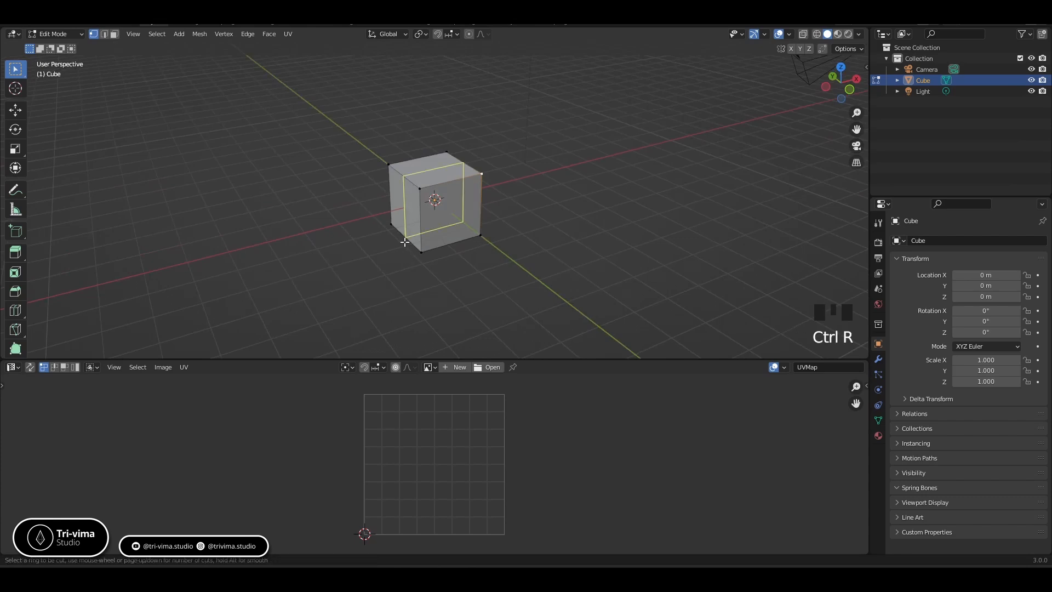
left_click(422, 228)
right_click(422, 228)
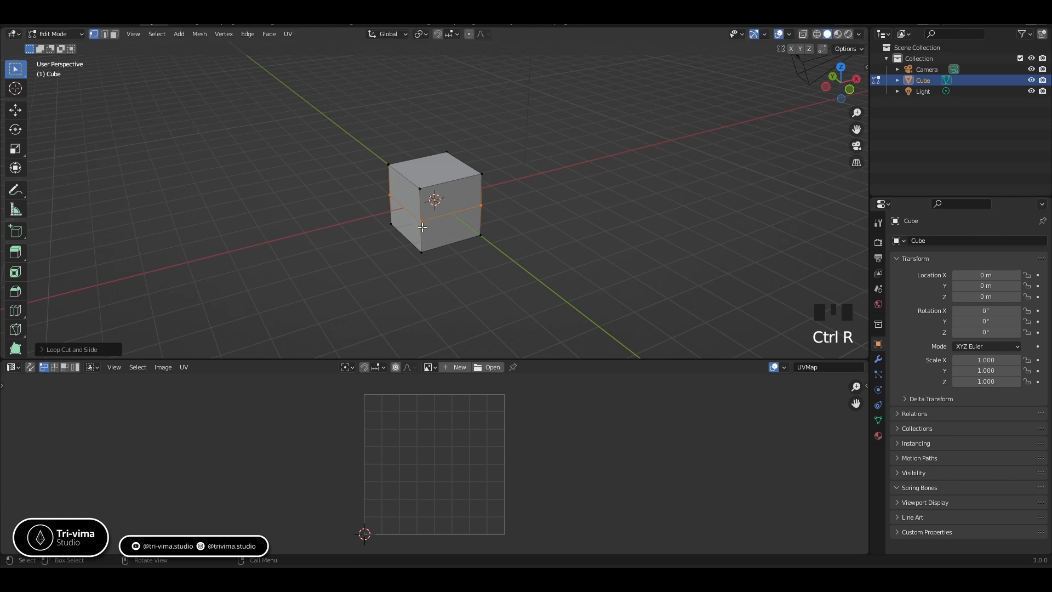
- Select the whole cube to display its UV layout with the horizontal loop cut
key("a")
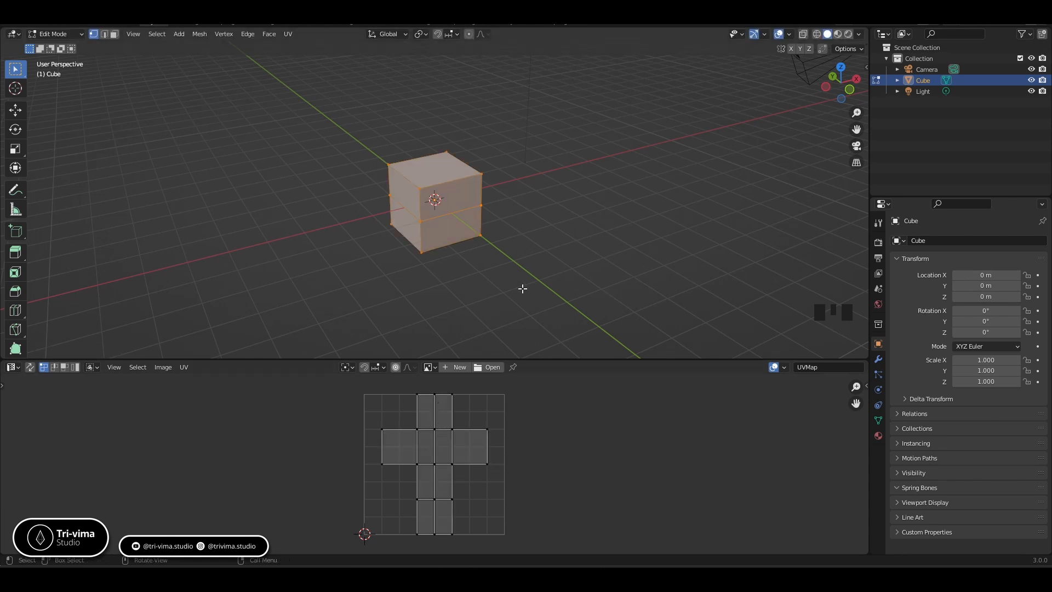
key("KP_1")
middle_click_drag(535, 216, 561, 261)
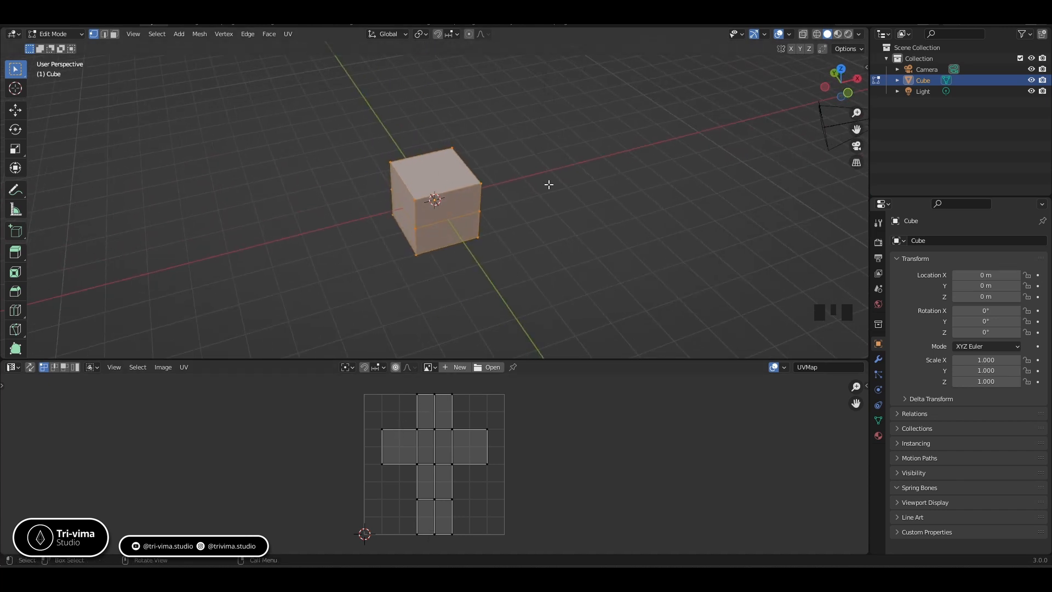
- Add a centred vertical loop cut across the cube's top and front, and select the whole mesh to display its UVs
left_click(439, 167)
key("ctrl+r")
left_click(439, 167)
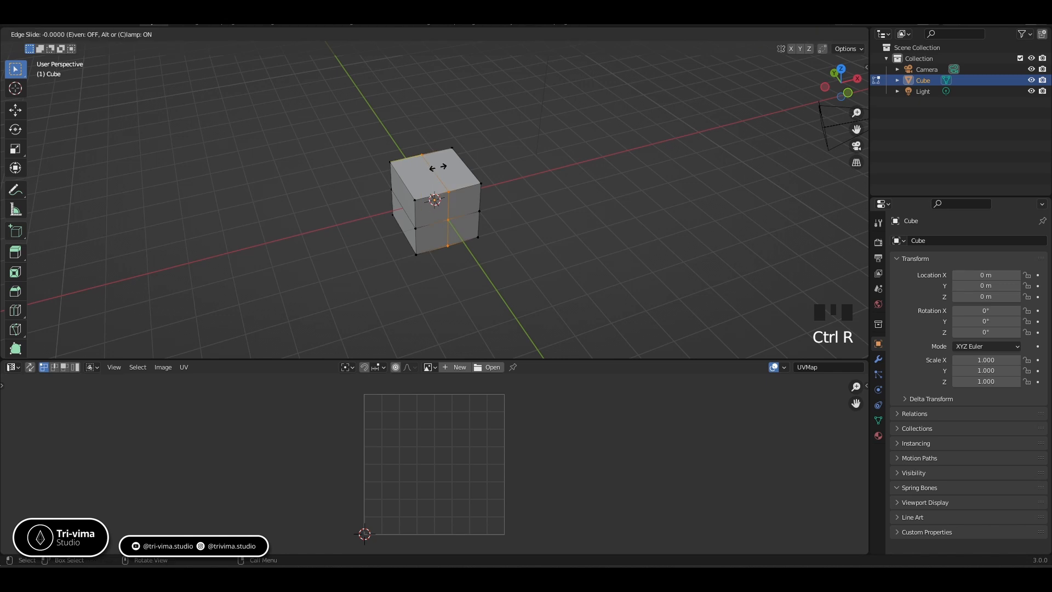
right_click(498, 181)
key("a")
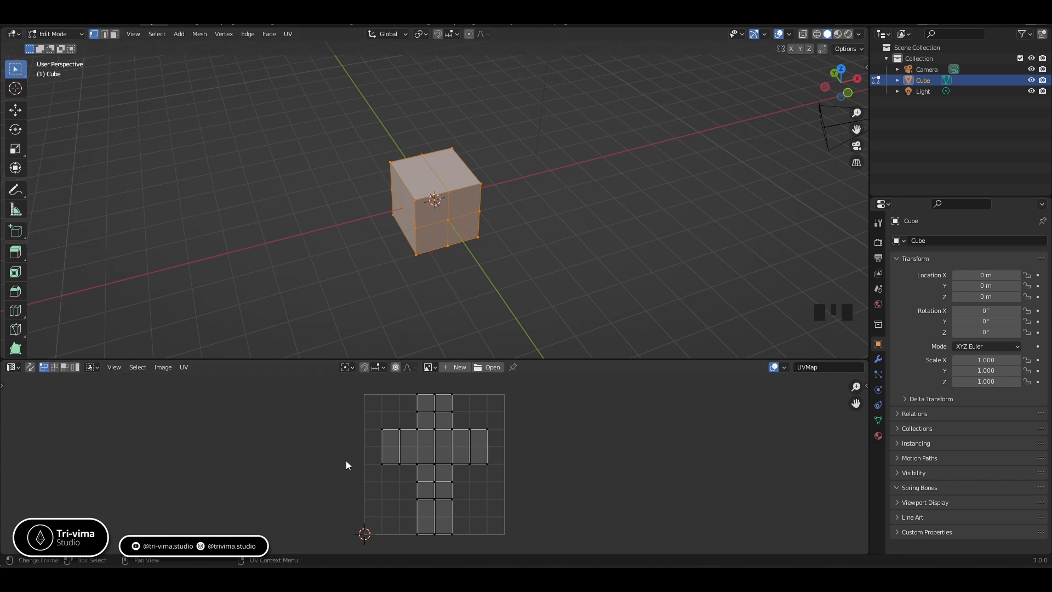
- Select different halves of the cube's subdivided front side to compare them with their UV faces, and clear the selection
left_click(437, 216)
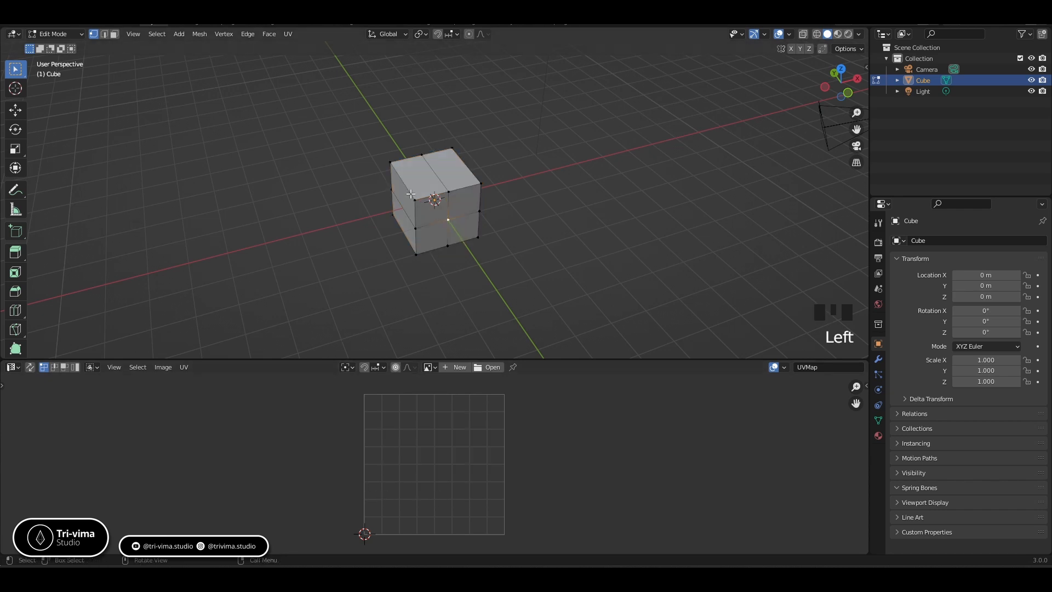
left_click(433, 238)
left_click(465, 219, "shift")
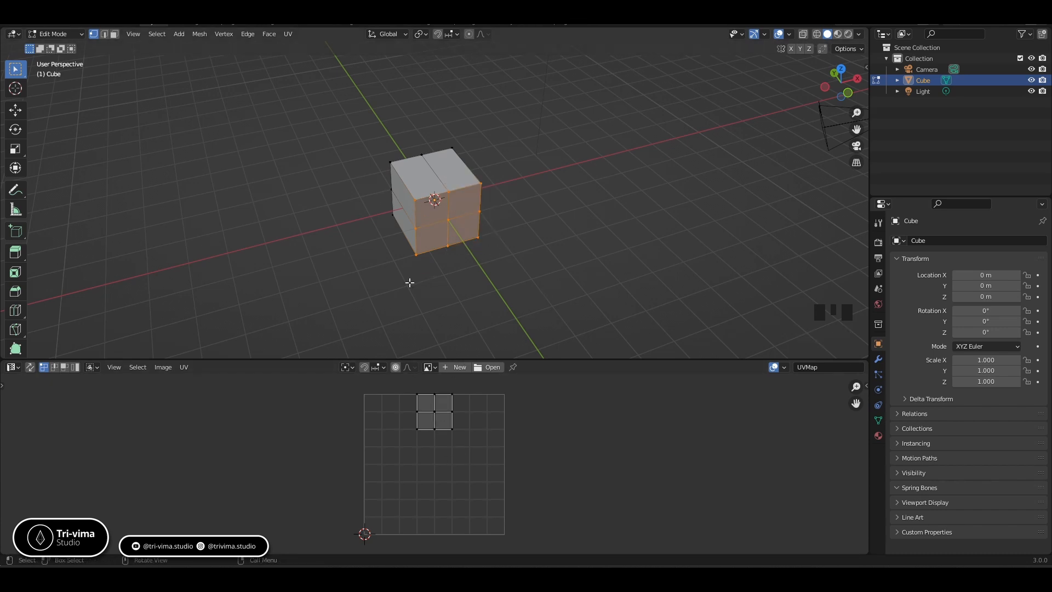
left_click_drag(406, 283, 509, 205)
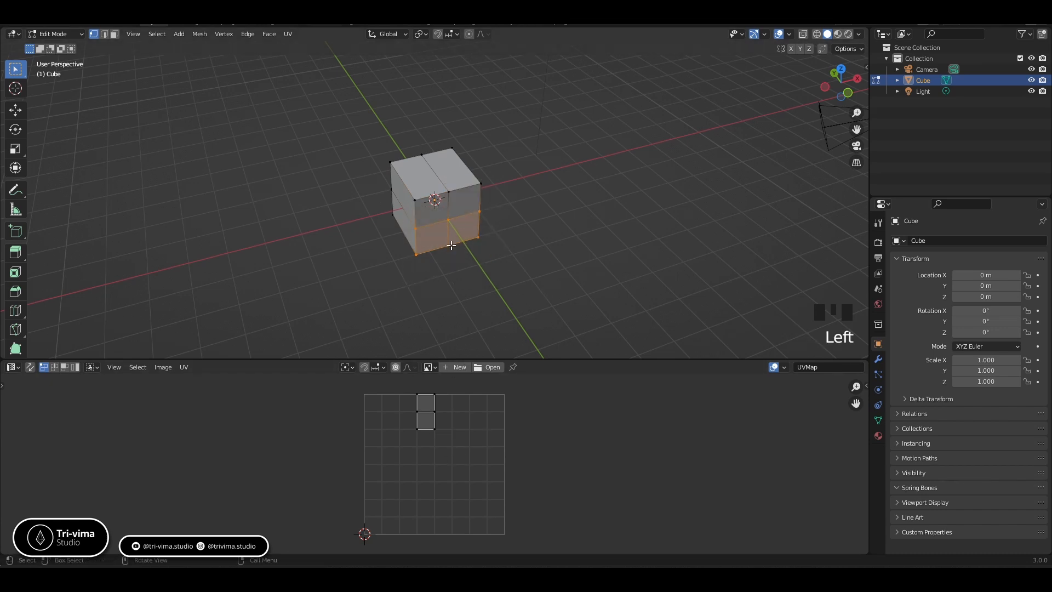
left_click_drag(446, 185, 491, 255)
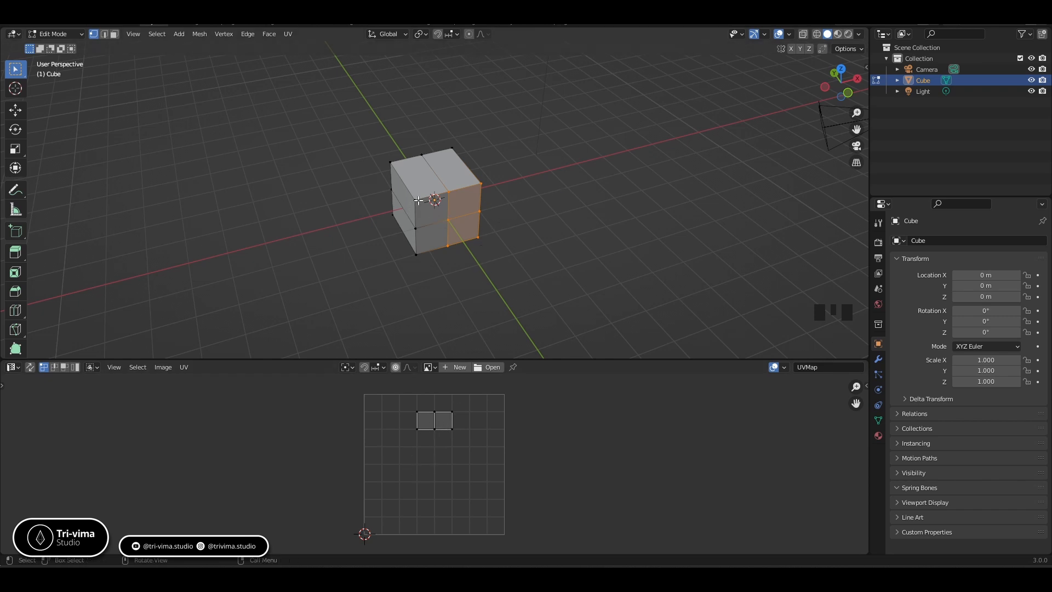
left_click(483, 248)
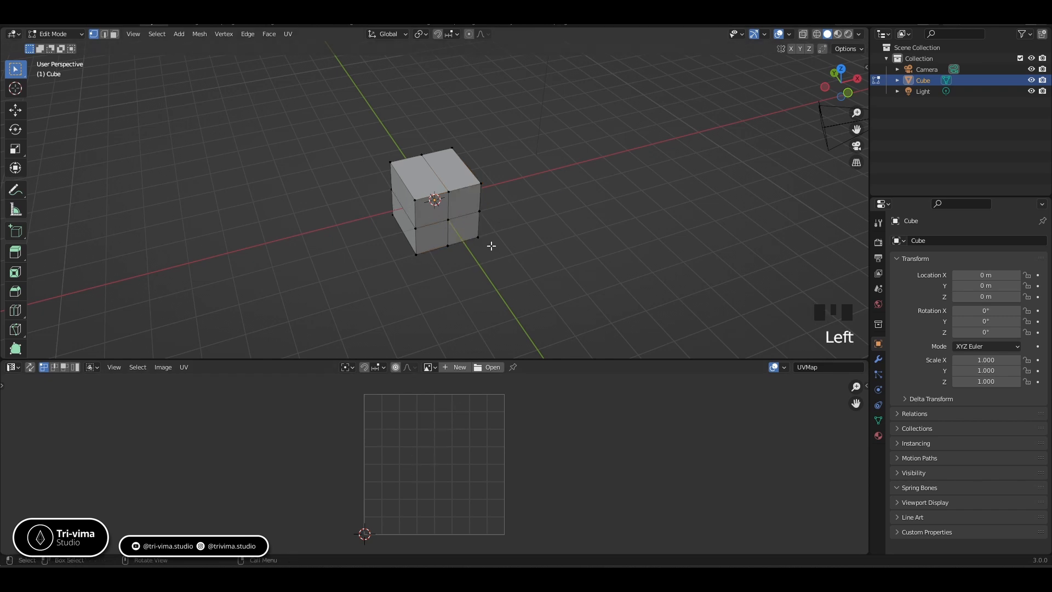
- Trace the outline of the cube's subdivided front side with freehand Annotate strokes, then undo the strokes
left_click(15, 190)
mouse_move(481, 184)
left_mouse_down()
mouse_move(415, 202)
mouse_move(416, 252)
mouse_move(480, 236)
left_mouse_up()
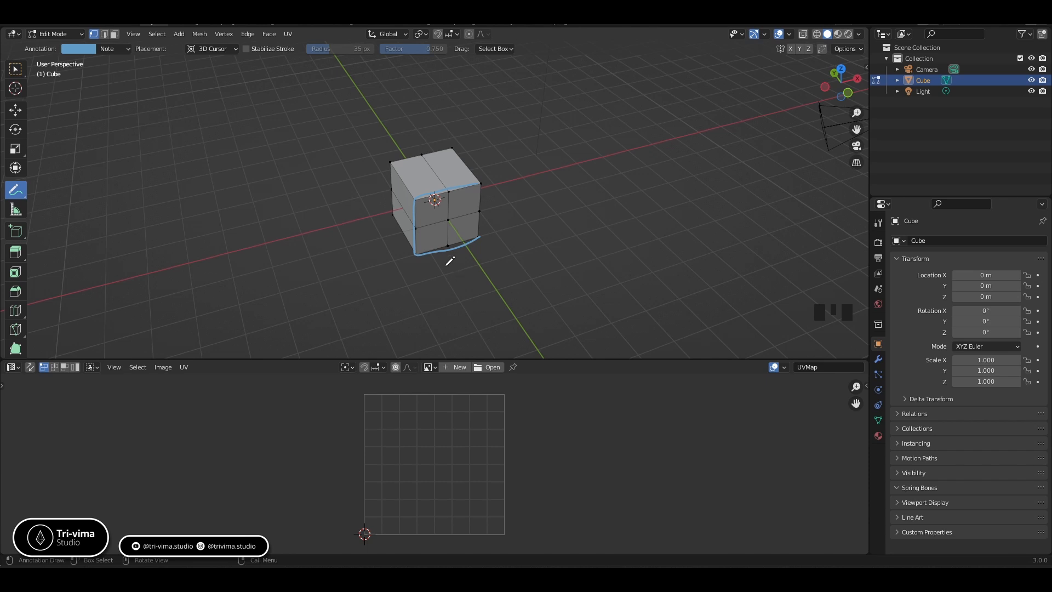
mouse_move(564, 271)
middle_mouse_down()
mouse_move(459, 270)
mouse_move(417, 197)
middle_mouse_up()
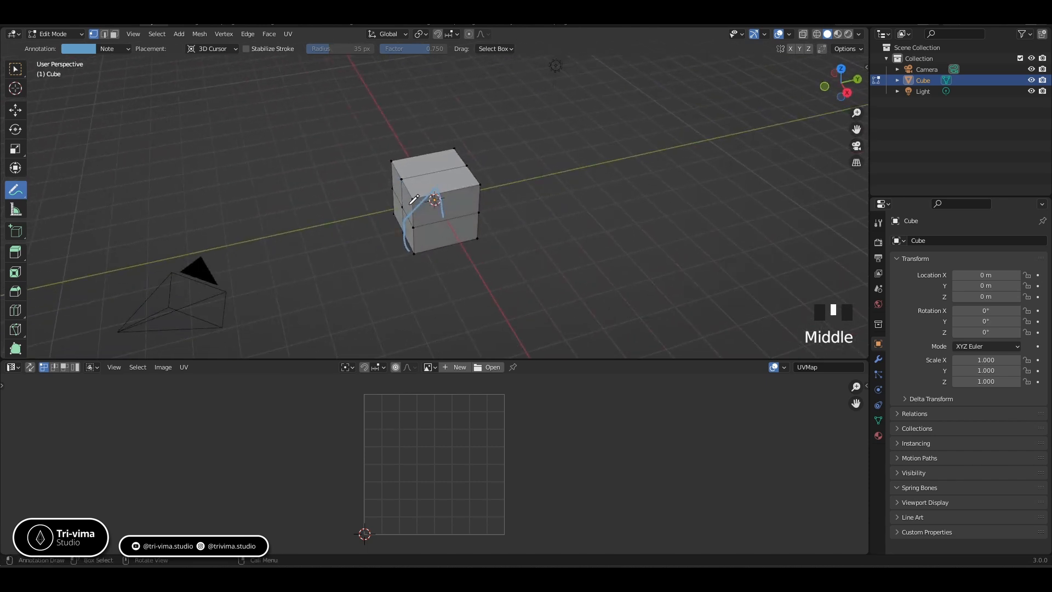
left_click_drag(417, 197, 484, 181)
key("ctrl+z")
middle_click_drag(475, 292, 498, 284)
key("ctrl+z")
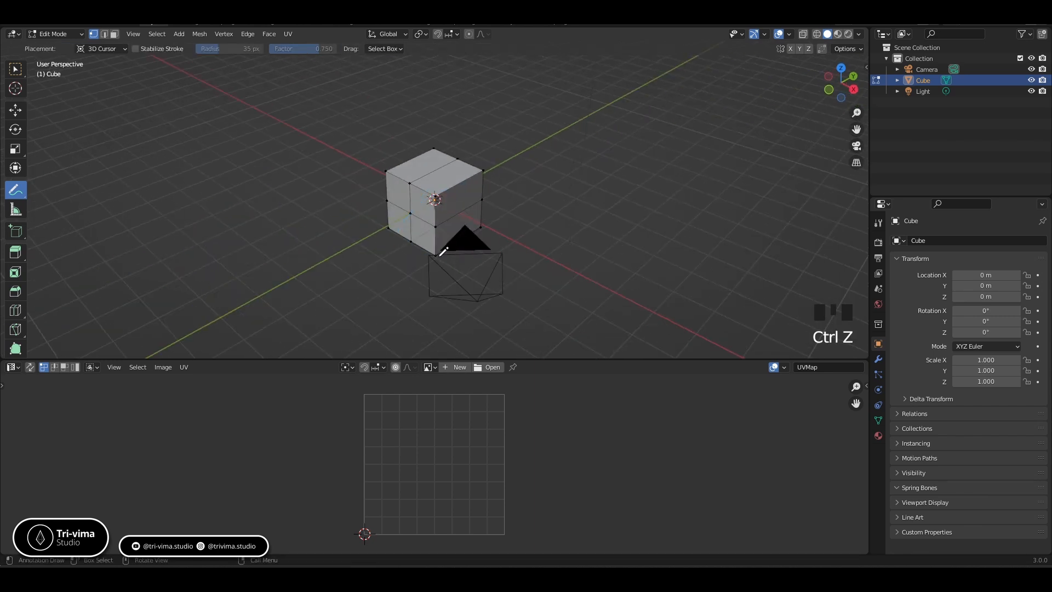
- Trace edges on two neighbouring sides of the cube with Annotate strokes, then undo the strokes
mouse_move(442, 196)
middle_mouse_down()
mouse_move(425, 195)
mouse_move(442, 209)
middle_mouse_up()
left_click_drag(433, 198, 391, 164)
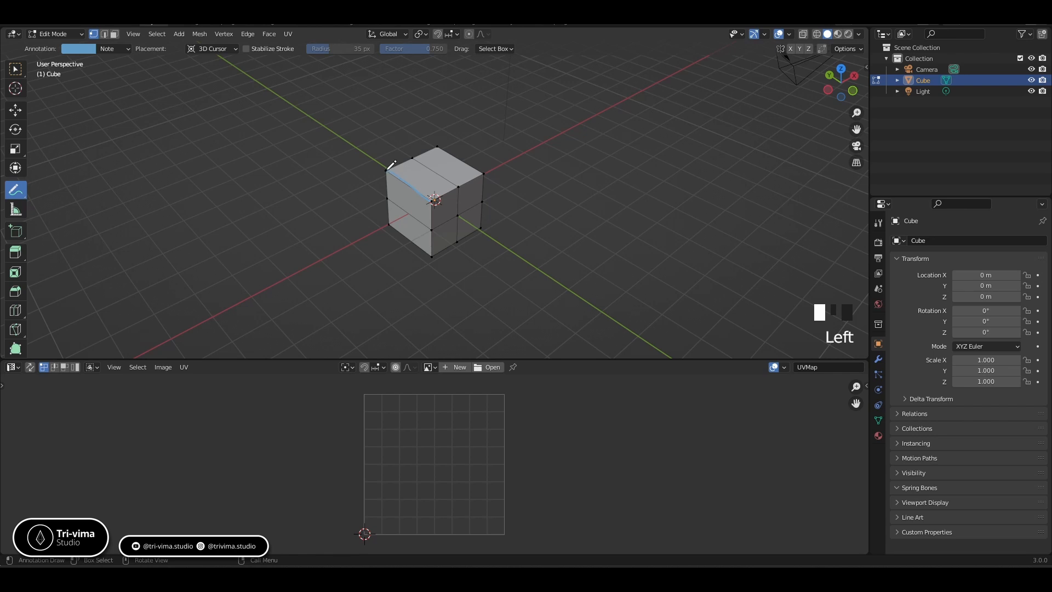
middle_click_drag(378, 199, 439, 198)
left_click_drag(438, 197, 387, 175)
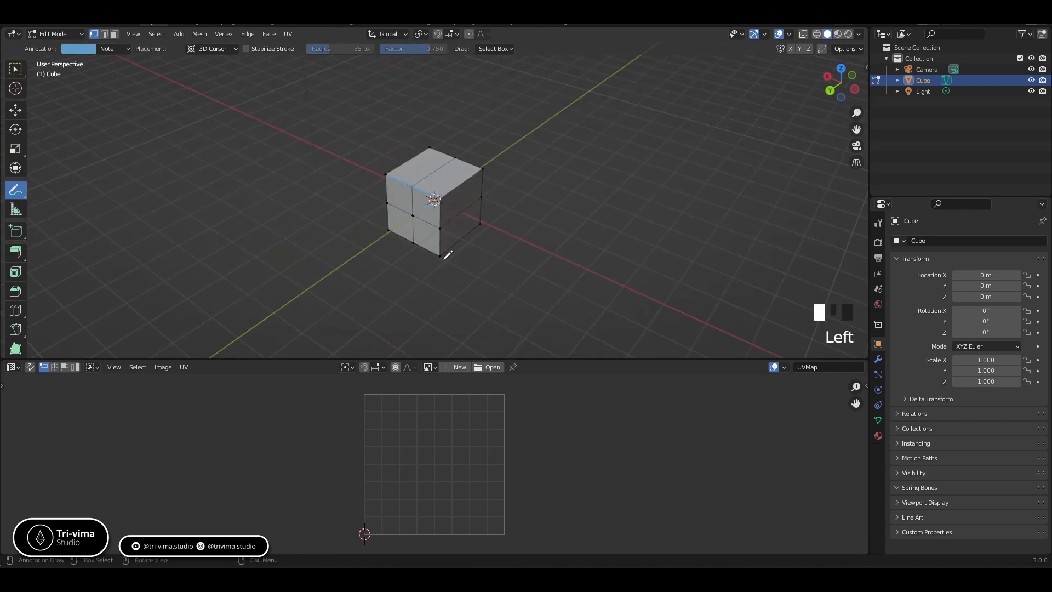
mouse_move(448, 254)
middle_mouse_down()
mouse_move(512, 192)
mouse_move(480, 206)
middle_mouse_up()
middle_click_drag(559, 207, 548, 207)
key("ctrl+z")
key("ctrl+z")
key("ctrl+z")
key("ctrl+z")
key("ctrl+z")
key("ctrl+z")
key("ctrl+z")
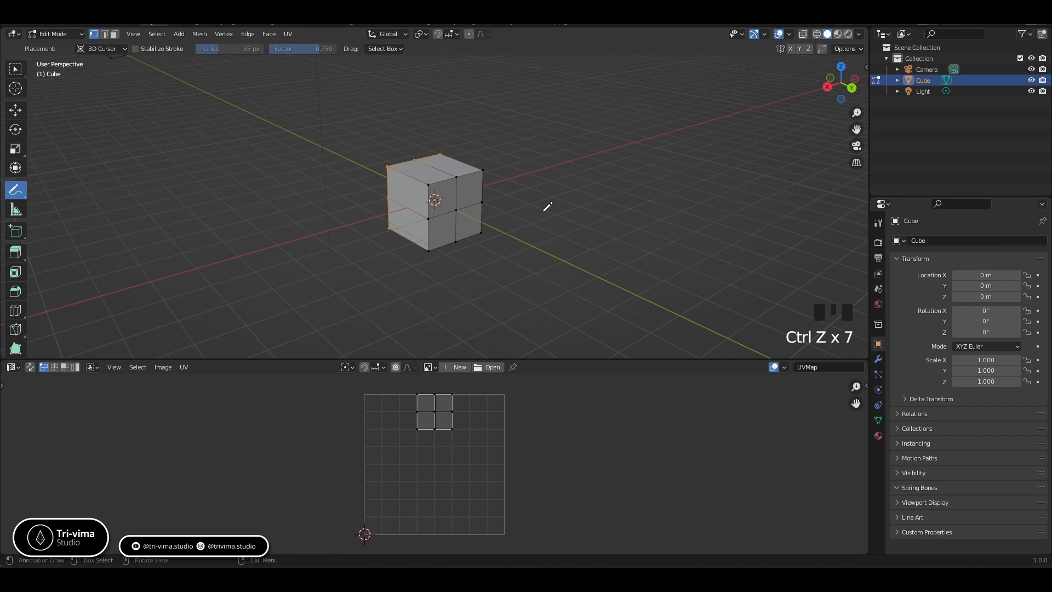
- Select the whole cube and inspect its sides from all around against the UV layout
key("a")
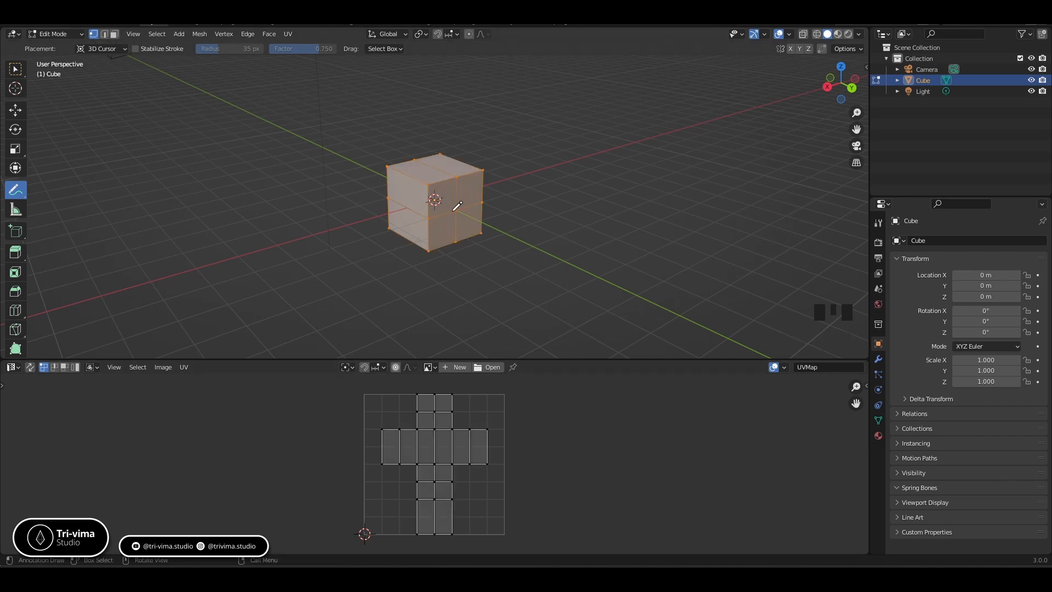
middle_click_drag(464, 215, 448, 160)
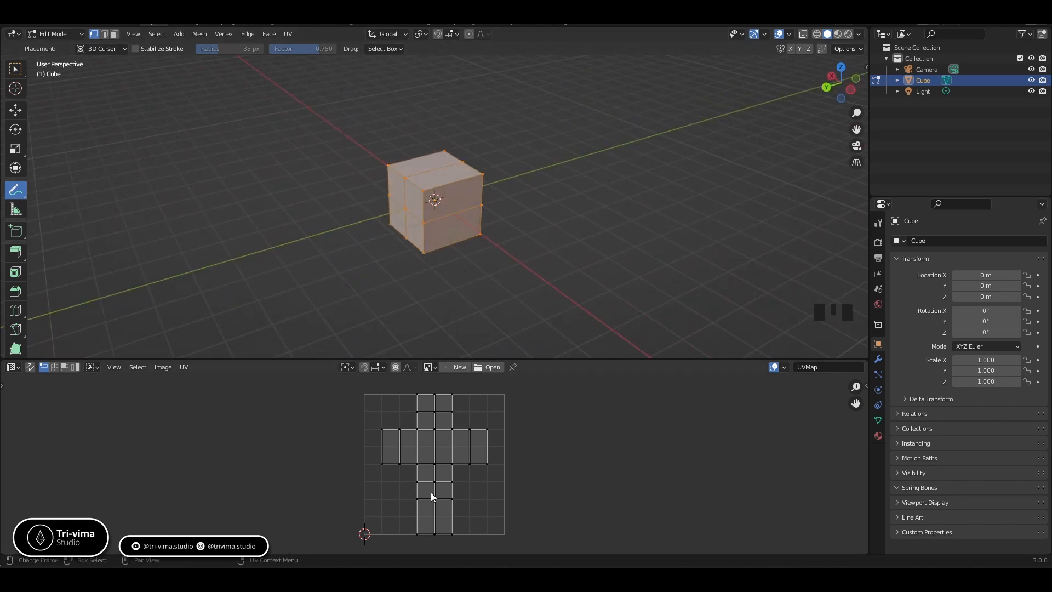
middle_click_drag(460, 285, 454, 203)
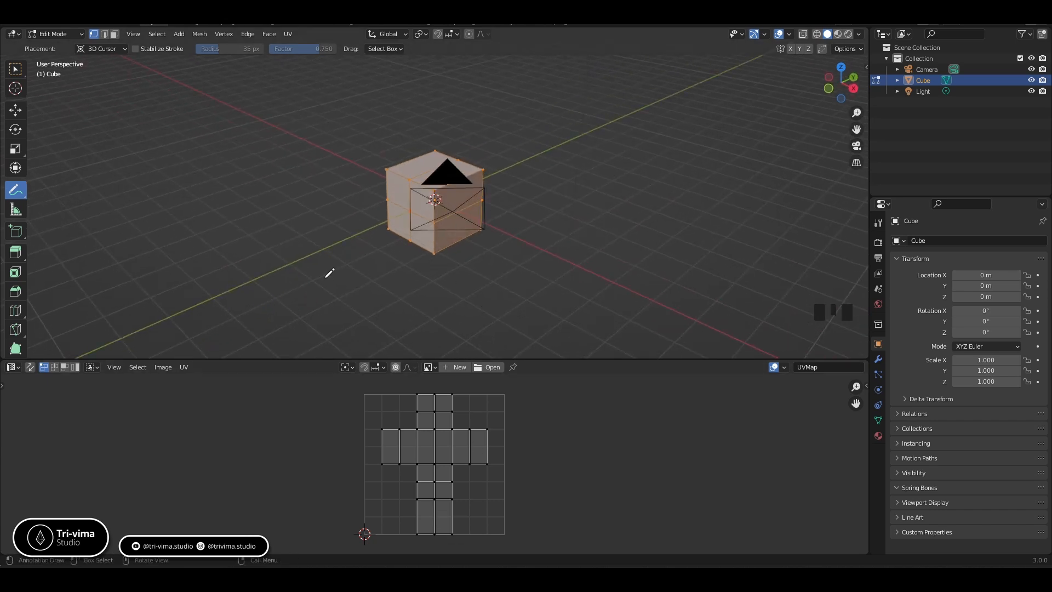
middle_click_drag(329, 273, 466, 334)
middle_click_drag(451, 293, 474, 294)
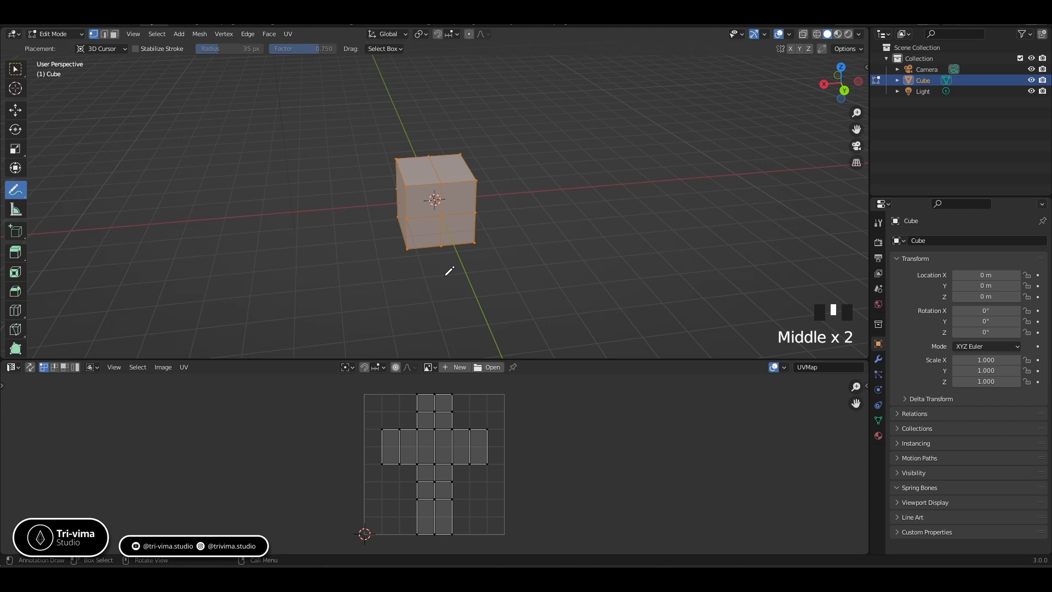
key("Tab")
key("Tab")
key("Tab")
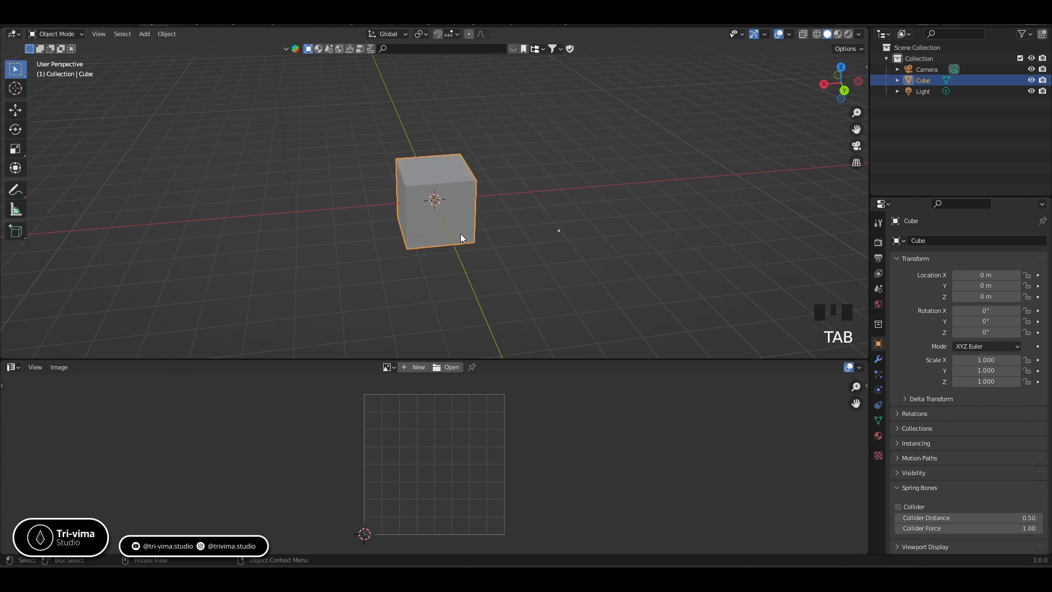
key("ctrl+z")
left_click(401, 229, "ctrl")
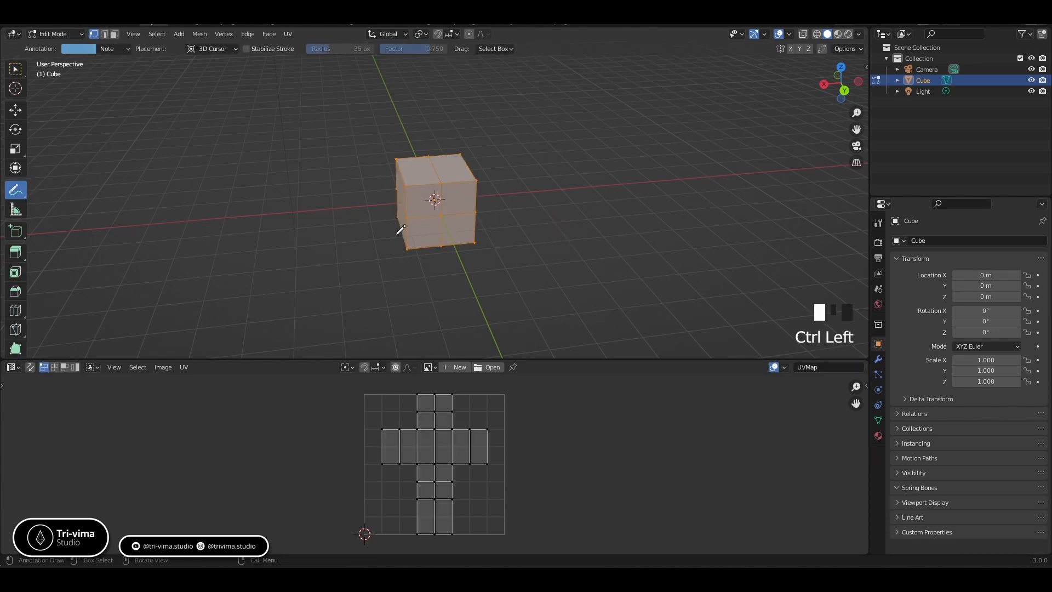
- Return to box selection in Object Mode, add a mesh cylinder at the origin, and move the cube clear of it
left_click(15, 69)
key("Tab")
key("shift+a")
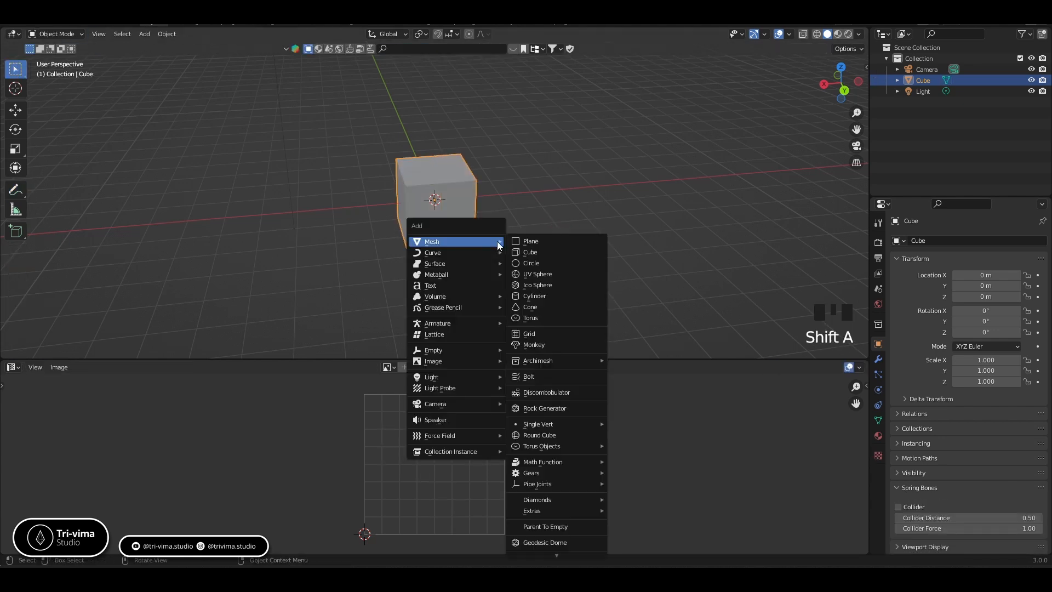
left_click(533, 296)
left_click(474, 219)
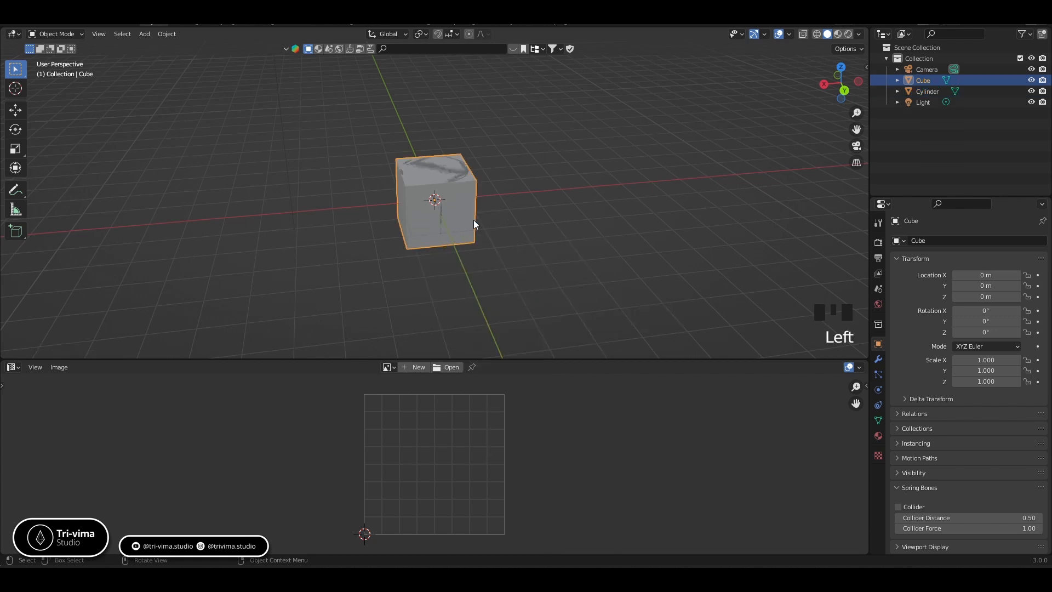
key("g")
left_click(696, 202)
- Put the cylinder in Edit Mode with face selection and select its top and bottom caps in turn to compare their UVs
left_click(458, 228)
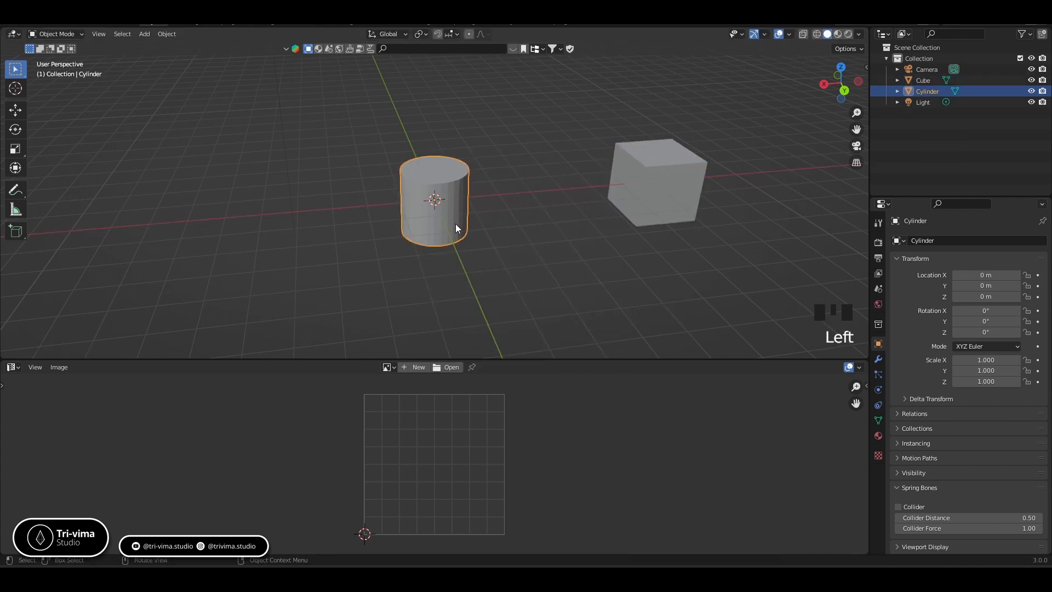
key("Tab")
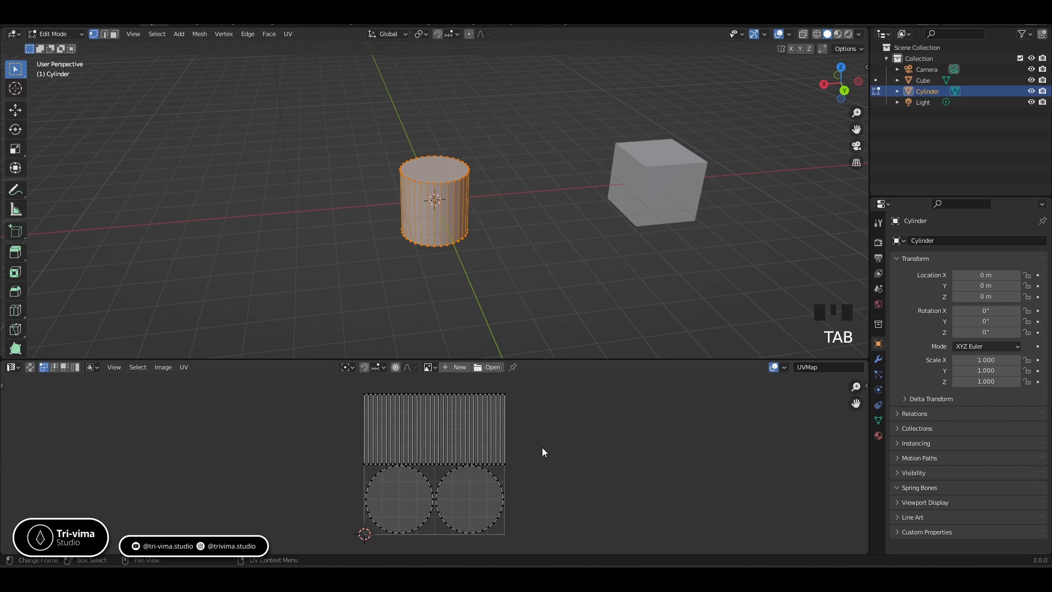
key("3")
left_click(439, 169)
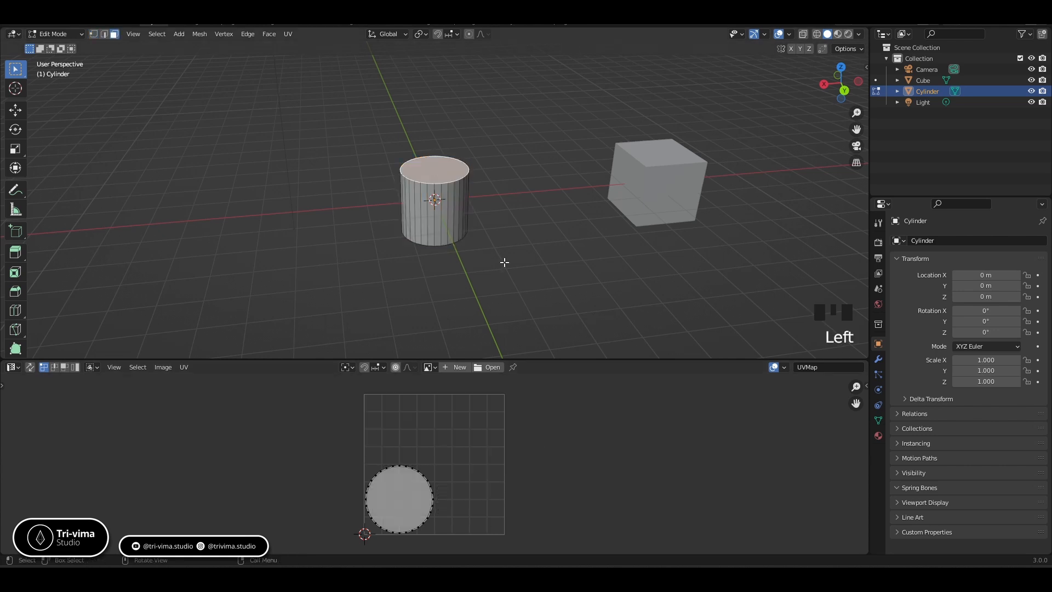
middle_click_drag(443, 257, 439, 233)
left_click(437, 229)
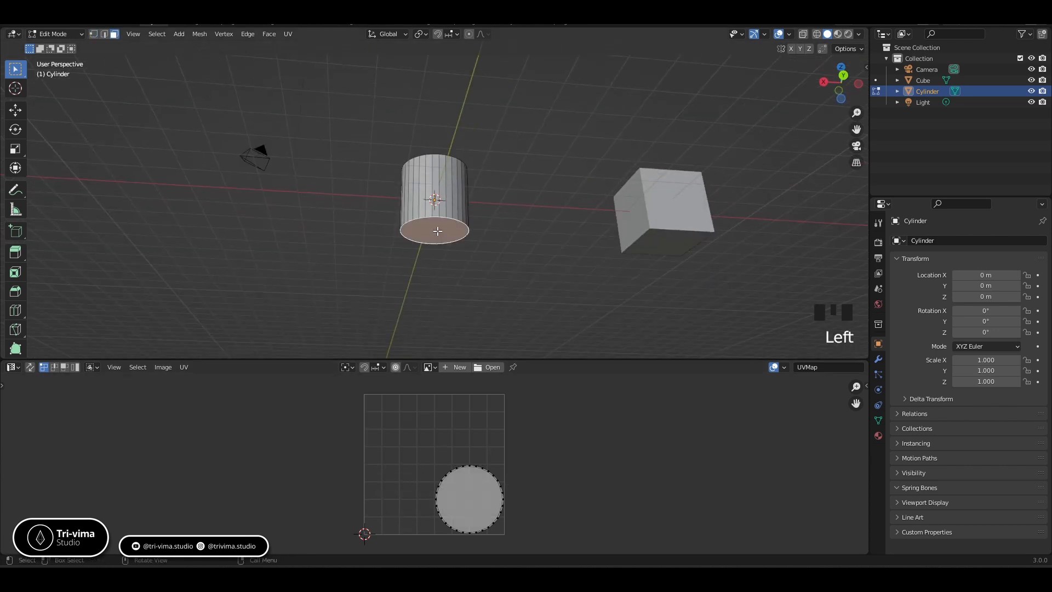
- Select the cylinder's full ring of side faces and view it from the front
middle_click_drag(397, 183, 377, 223)
left_click(432, 200)
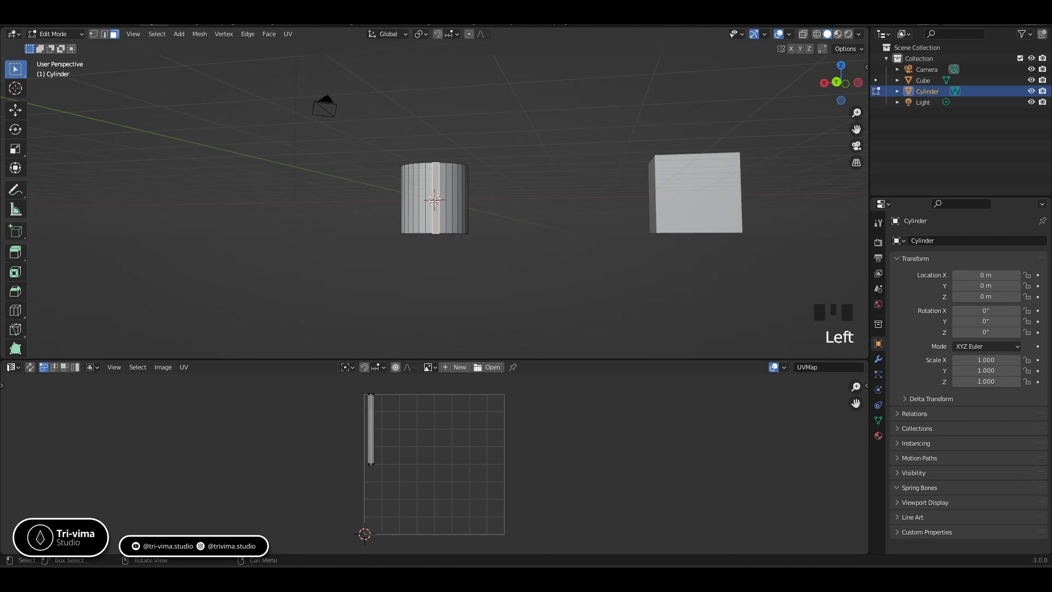
left_click(431, 201, "alt+shift")
middle_click_drag(438, 307, 451, 298)
key("KP_1")
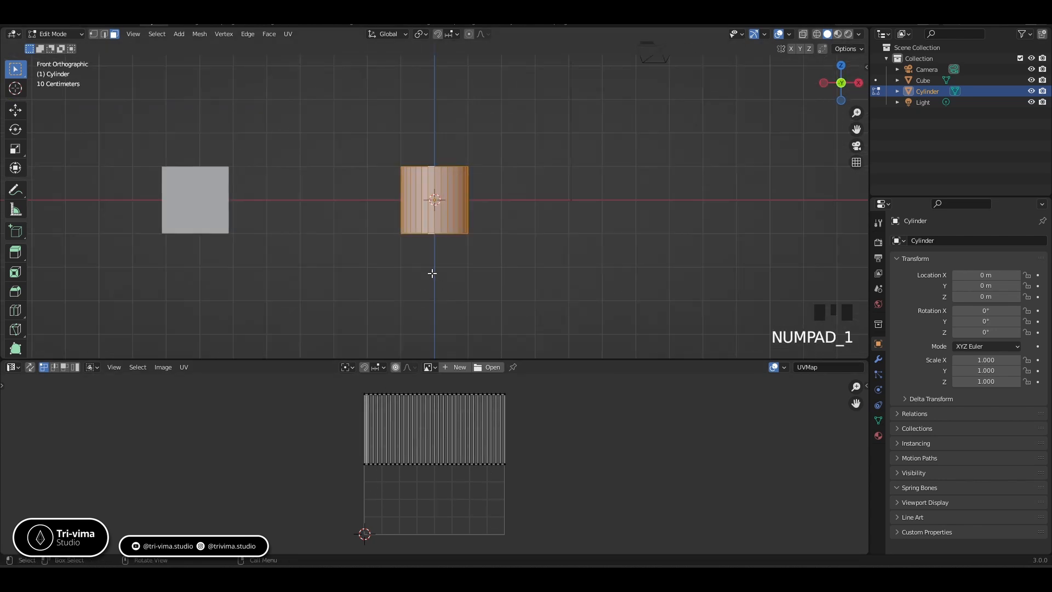
- Make a central front side face active, then box-select the leftmost strip of the cylinder's side UVs
left_click(437, 191, "shift")
left_click(437, 191, "shift")
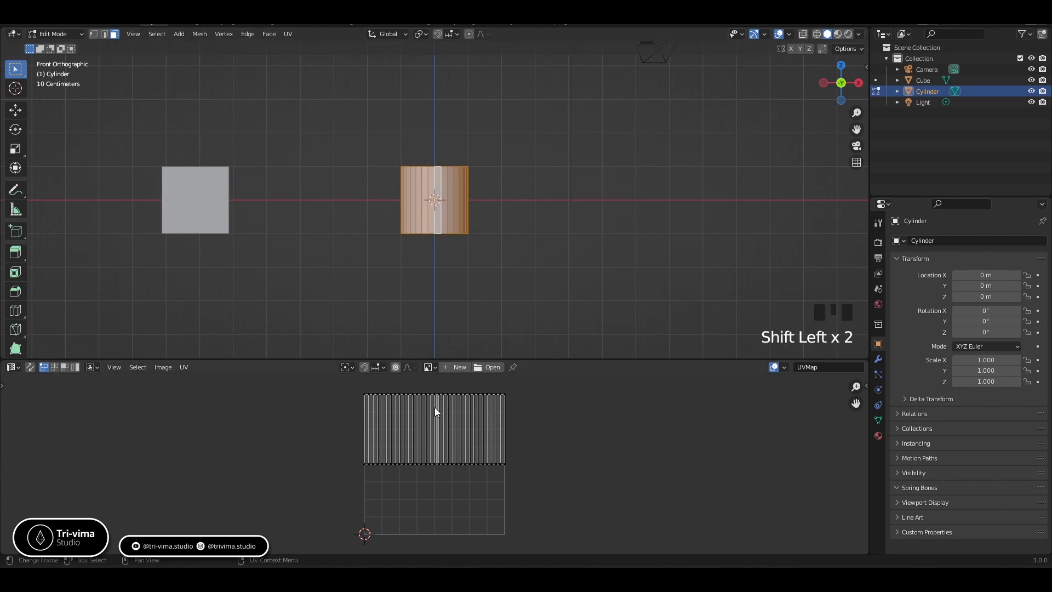
left_click_drag(346, 386, 369, 478)
- From the back view, reselect the cylinder's ring of side faces with a central face active, and pick a UV point near the layout's left end
middle_click_drag(376, 242, 617, 257)
key("ctrl+KP_1")
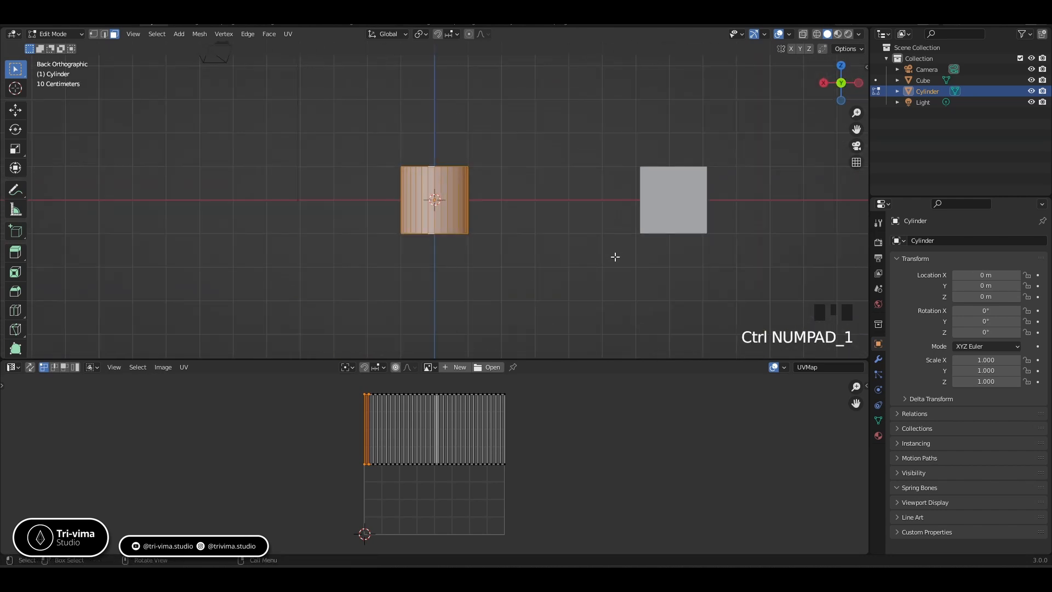
left_click(434, 186)
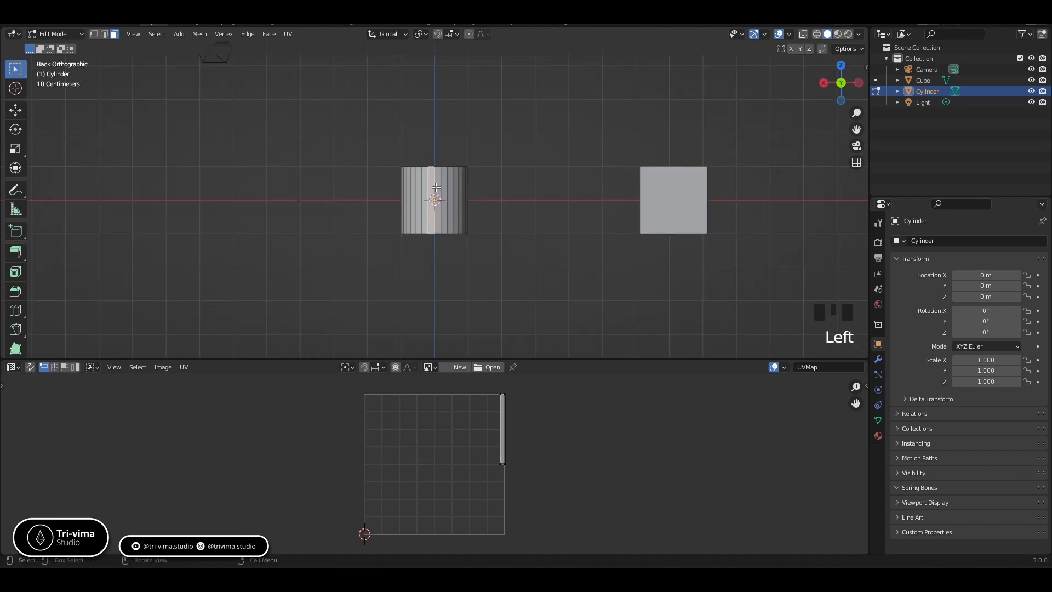
left_click(438, 189)
left_click(432, 193, "alt+shift")
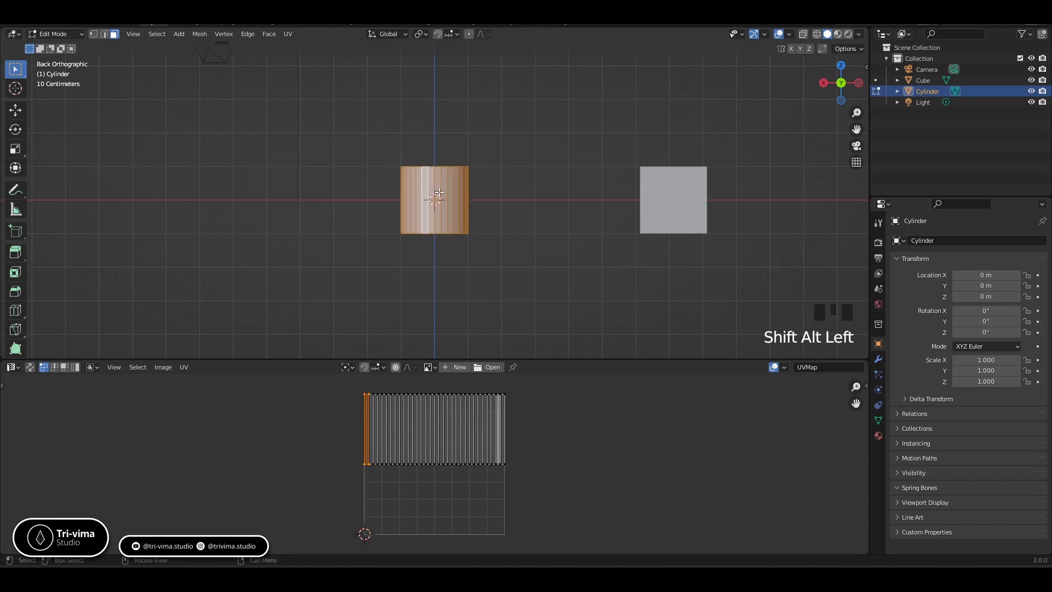
left_click(437, 192, "alt+shift")
left_click(437, 192, "alt+shift")
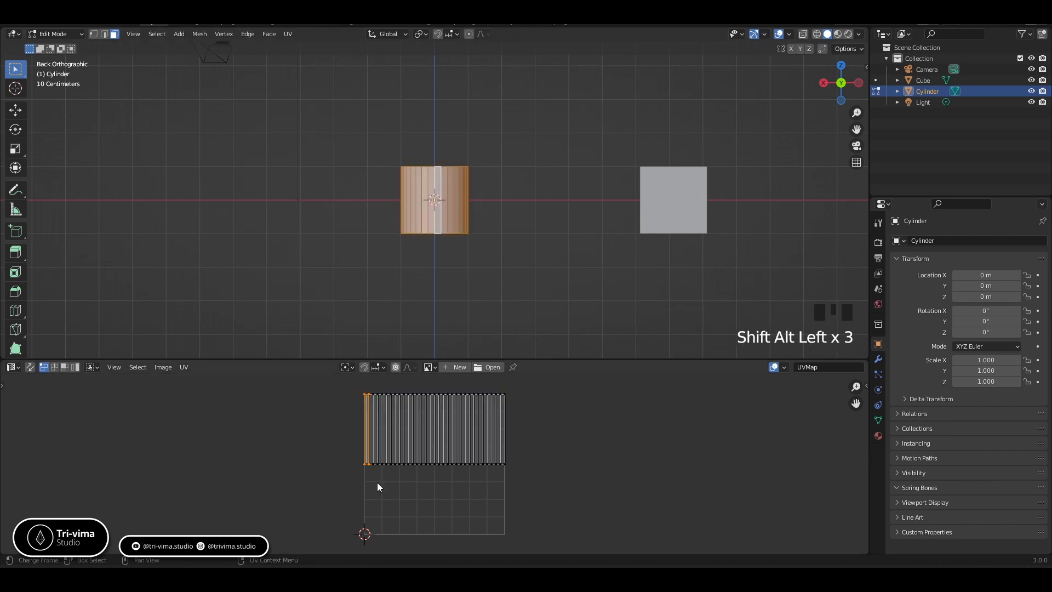
left_click(367, 403)
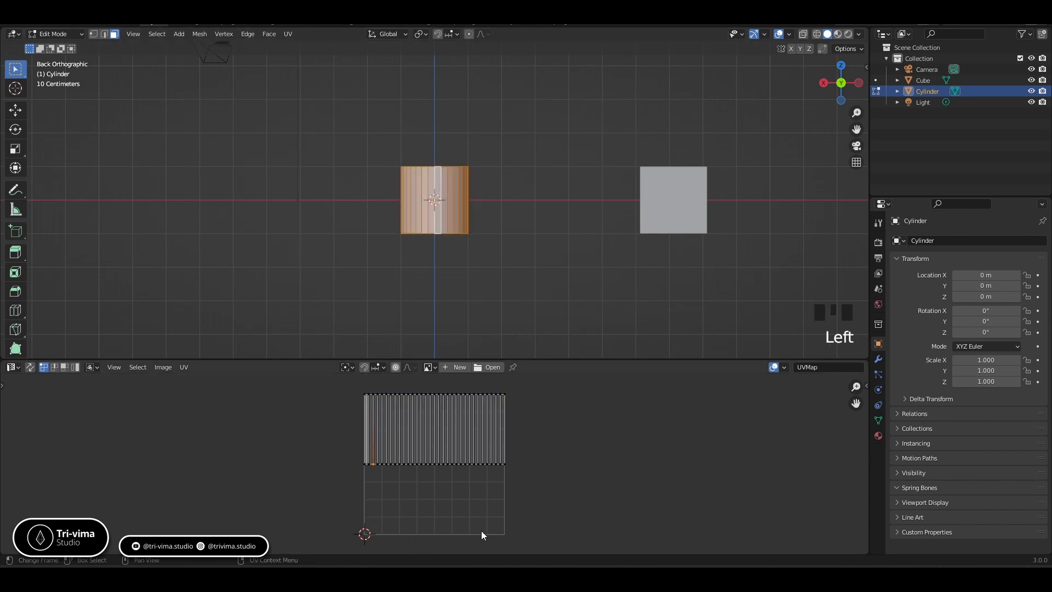
- Clear the cylinder's UV selection and return the cylinder to Object Mode in a perspective view
left_click(696, 439)
middle_click_drag(550, 212, 460, 302)
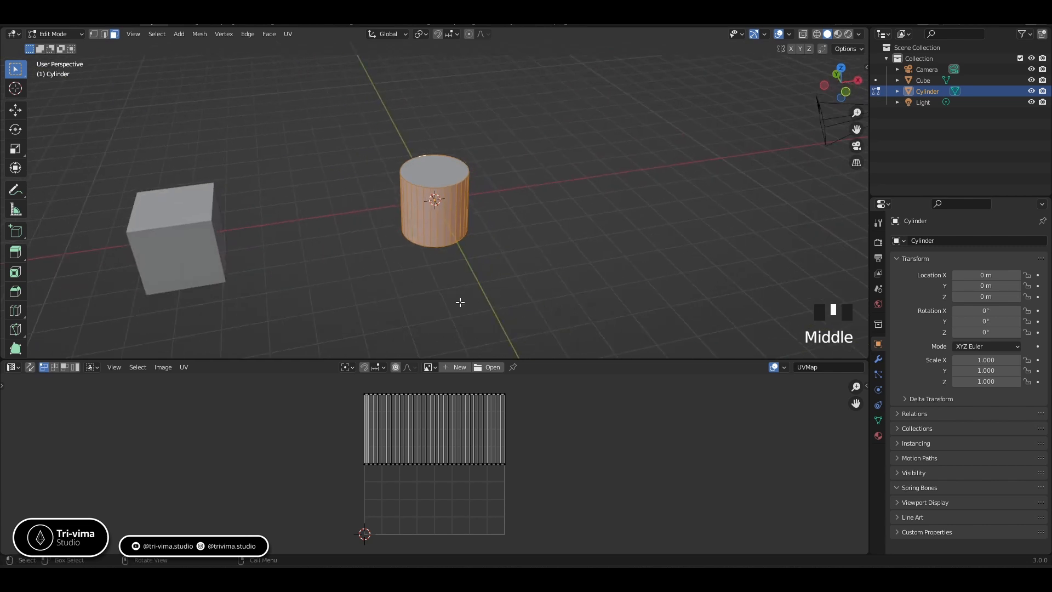
left_click(511, 255)
key("ctrl+Tab")
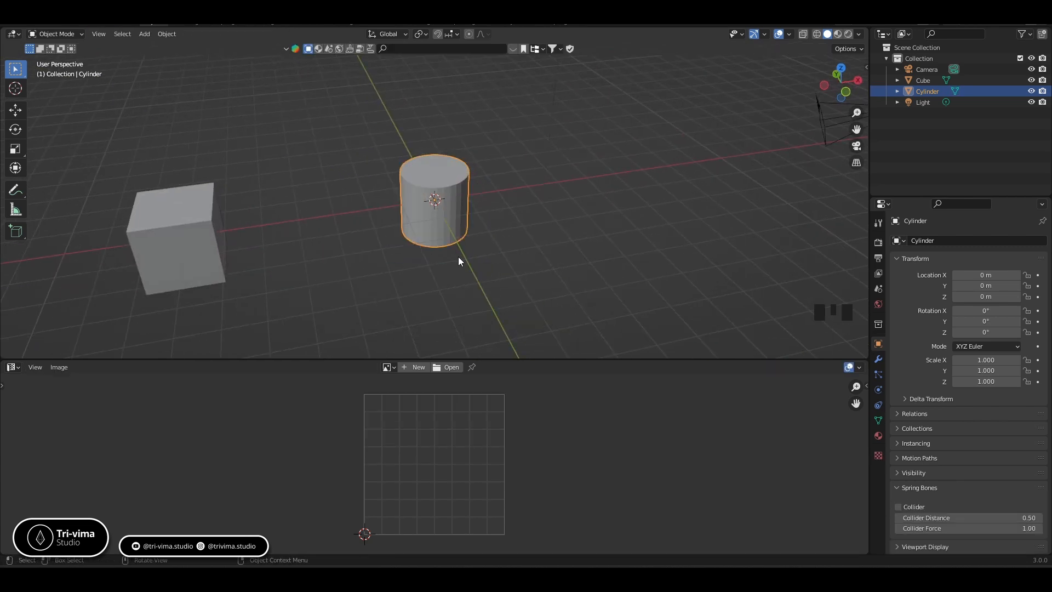
- Add a UV sphere and move it along X to about -3.73 m, between the cube and the cylinder
key("shift+a")
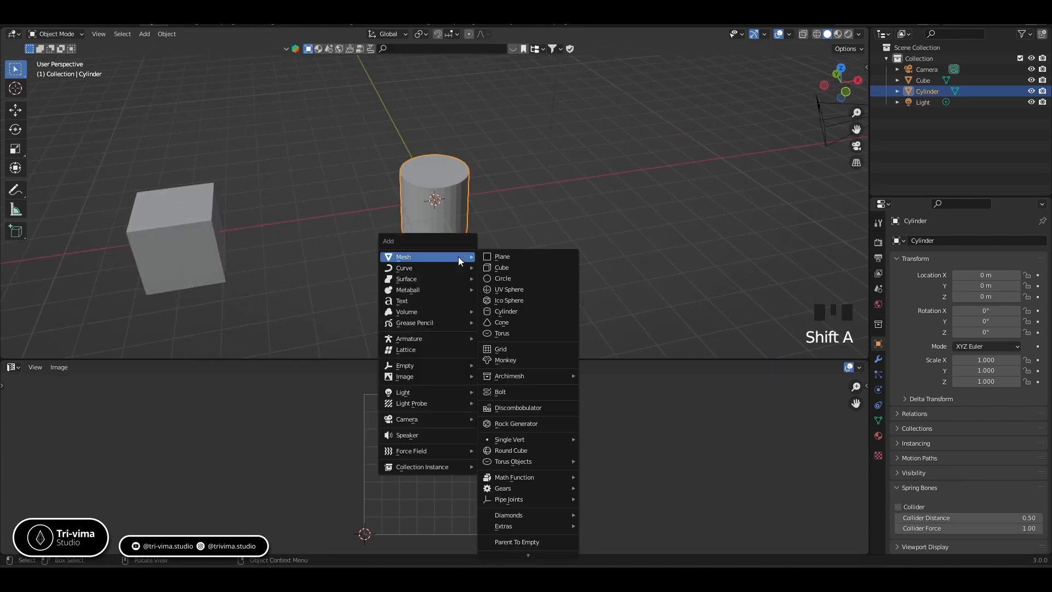
left_click(503, 291)
key("g")
key("x")
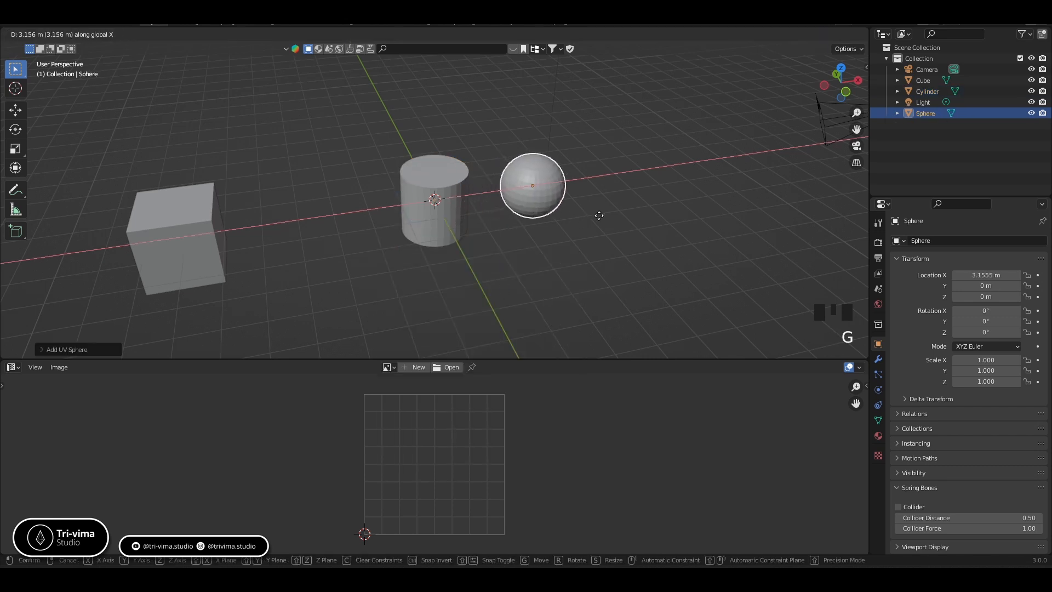
left_click(371, 247)
- Put the sphere in Edit Mode and compare the triangles and quads of its UV layout with its pole and side faces
key("Tab")
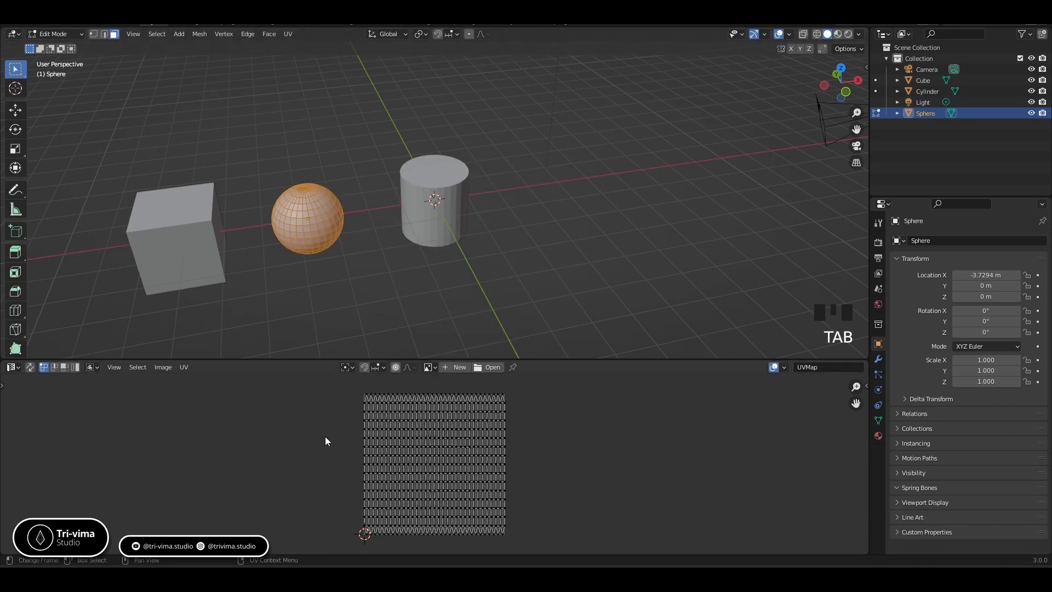
scroll(294, 404, "up", 2)
middle_click_drag(294, 404, 258, 503)
scroll(269, 499, "up", 4)
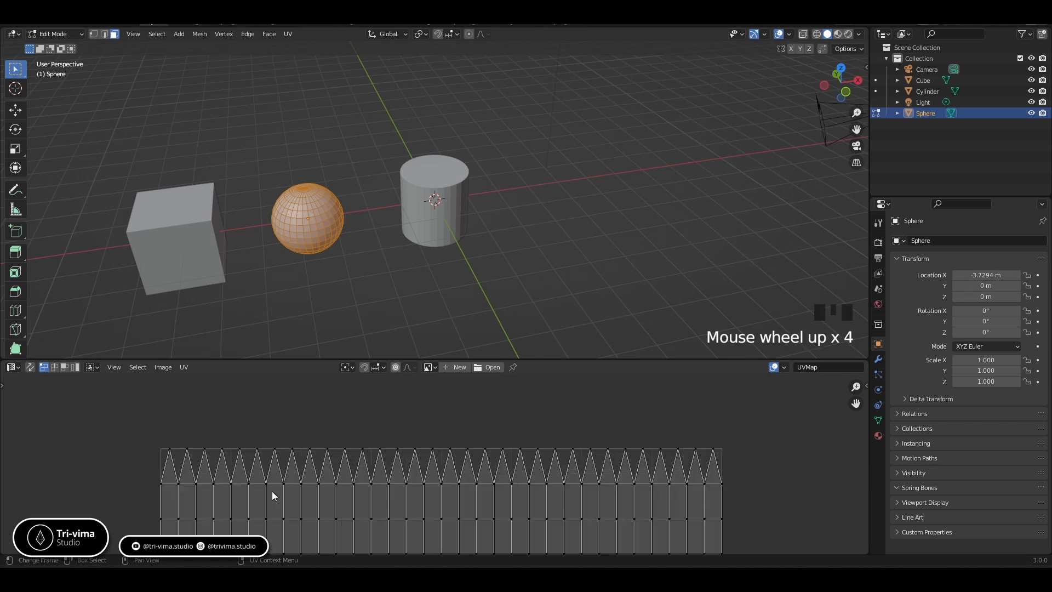
scroll(263, 180, "up", 3)
middle_click_drag(271, 201, 382, 231, "shift")
scroll(380, 231, "up", 4)
middle_click_drag(266, 233, 409, 166, "shift")
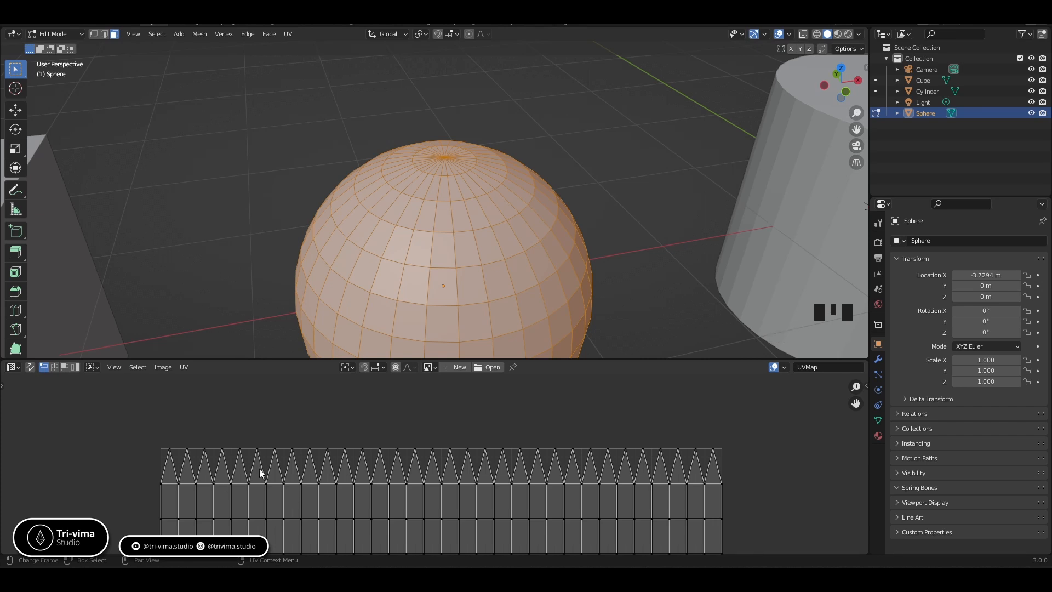
scroll(595, 335, "down", 2)
scroll(517, 442, "down", 7)
middle_click_drag(584, 506, 564, 430, "shift")
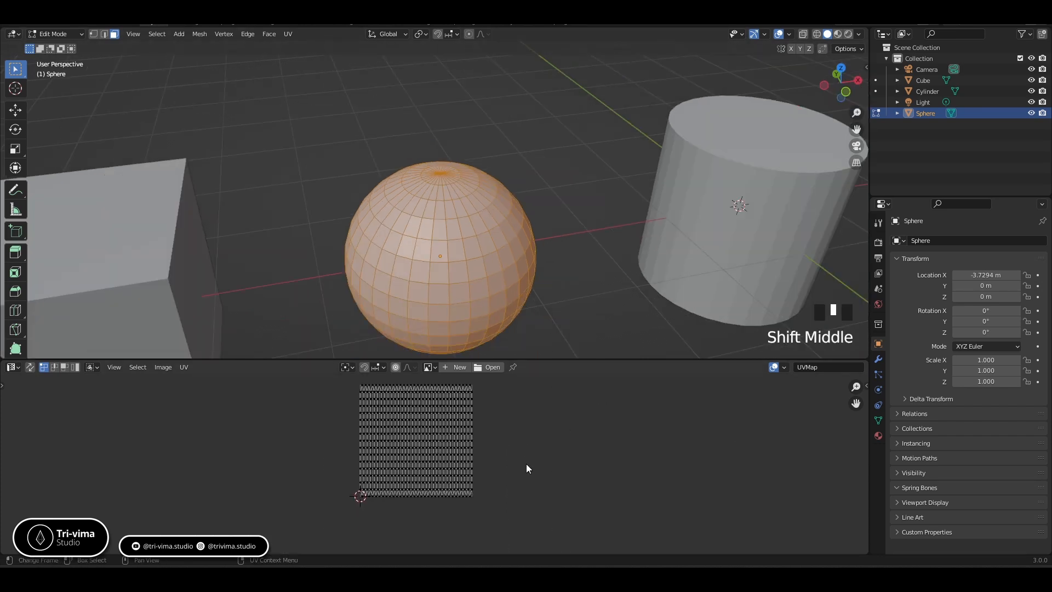
- Select a face at the sphere's top pole and grow the selection until it covers the upper hemisphere
key("Tab")
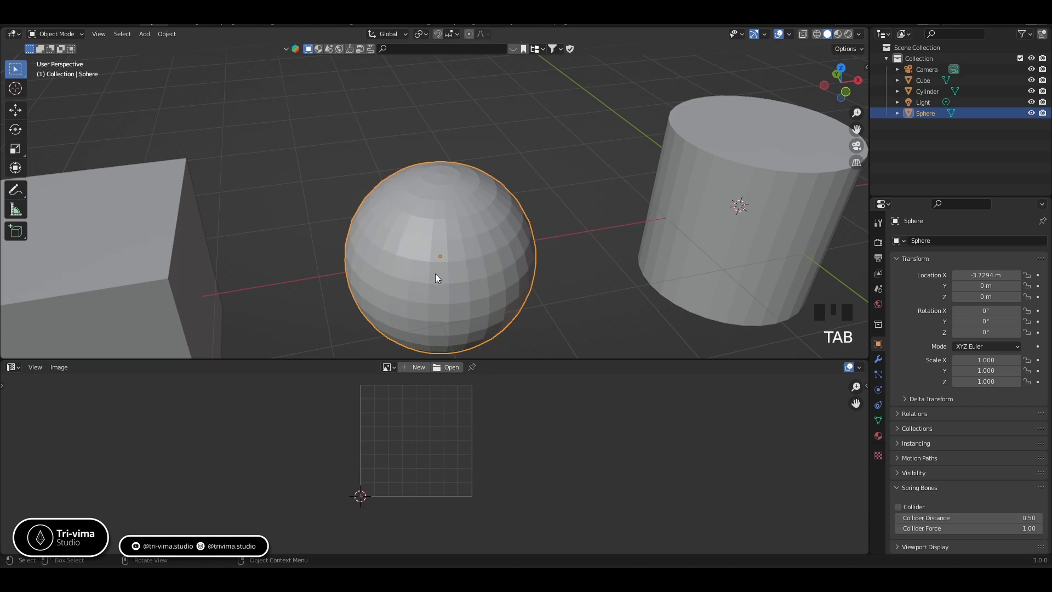
left_click(436, 272)
key("Tab")
left_click(442, 174)
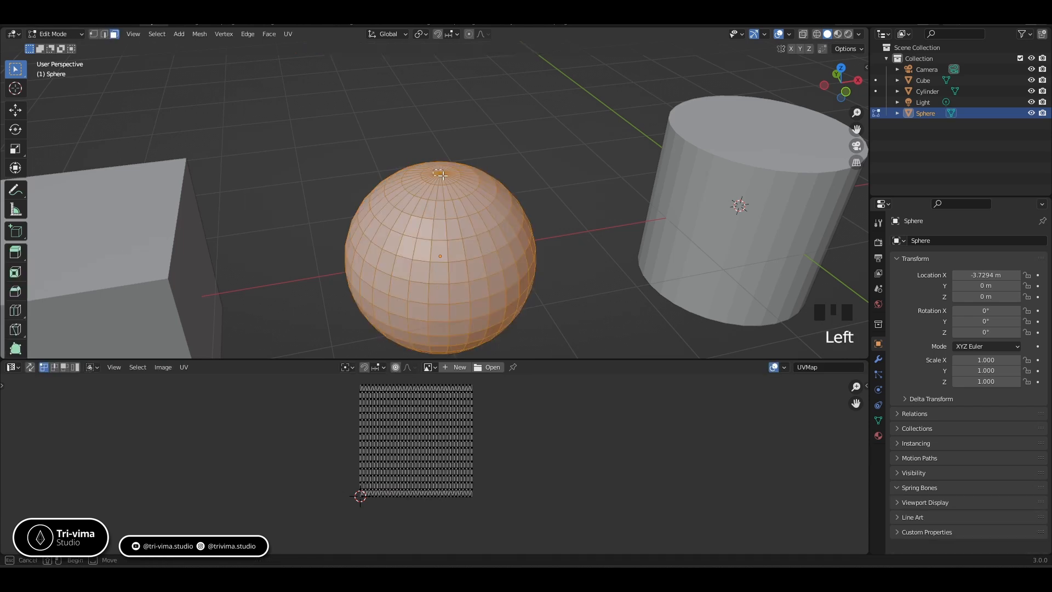
key("ctrl+KP_Add")
key("ctrl+KP_Add")
key("ctrl+KP_Add")
key("ctrl+KP_Add")
key("ctrl+KP_Add")
key("ctrl+KP_Add")
key("ctrl+KP_Add")
key("ctrl+KP_Add")
key("ctrl+KP_Add")
key("ctrl+KP_Add")
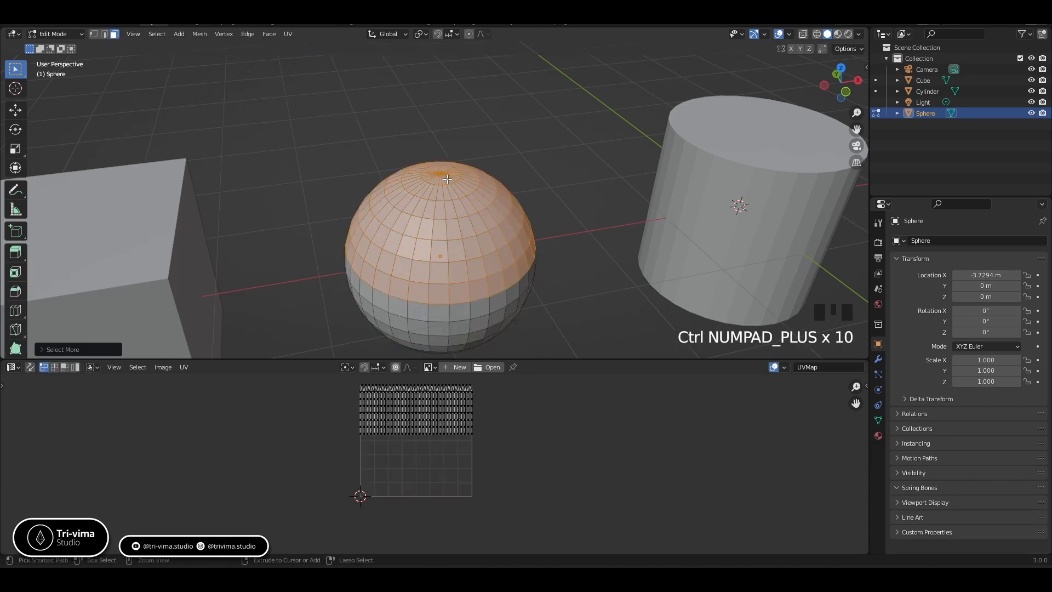
key("ctrl+KP_Add")
- From the front view, extrude the sphere's upper half upward into a capsule shape and return to Object Mode
key("KP_1")
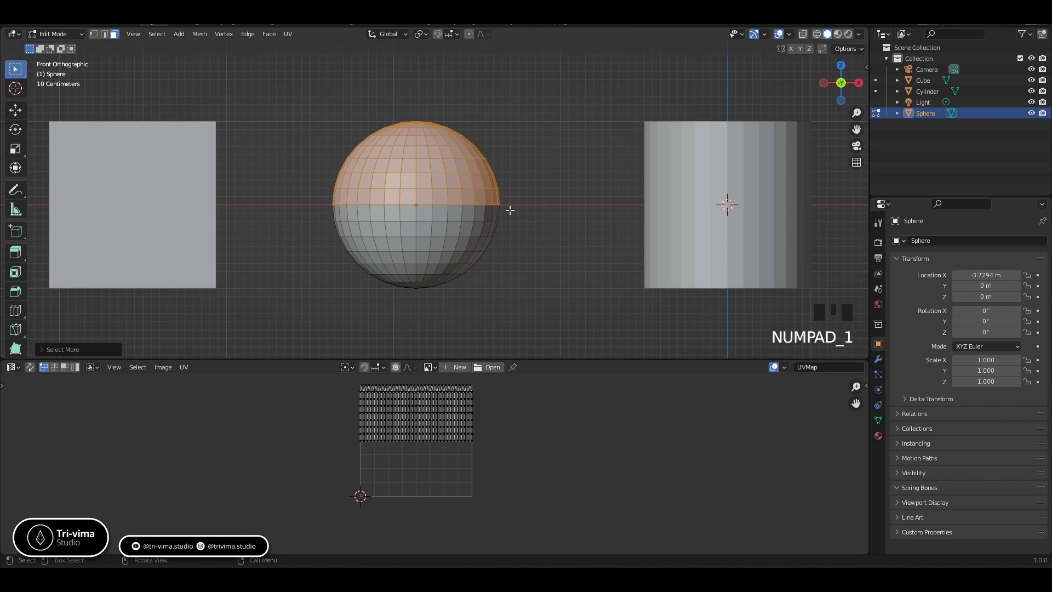
key("e")
left_click(508, 103)
key("Tab")
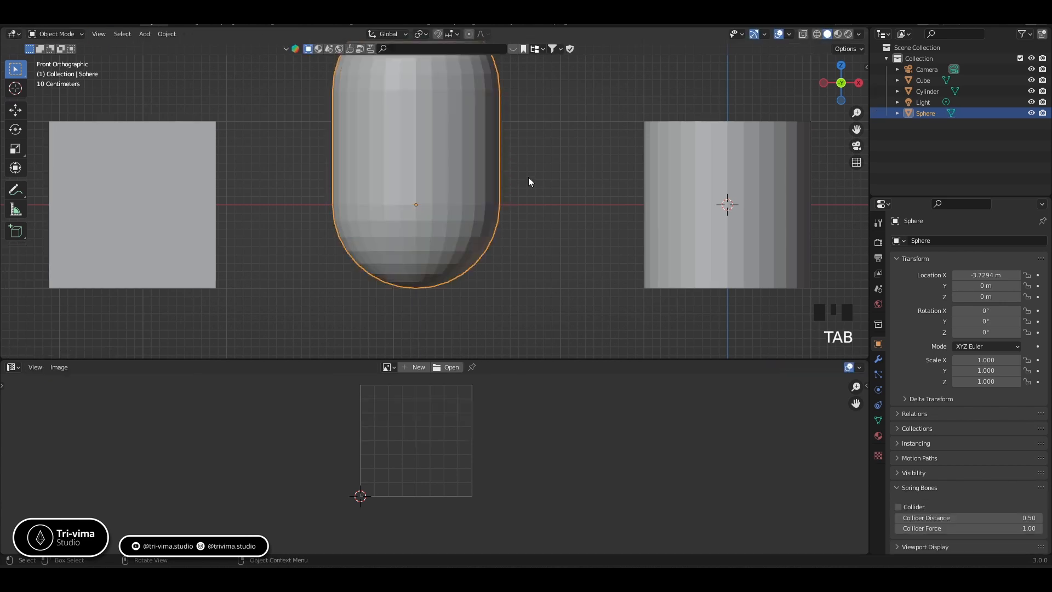
- Select all the capsule's faces in Edit Mode and try to unwrap them without any seams marked
key("a")
left_click(477, 189)
key("Tab")
key("a")
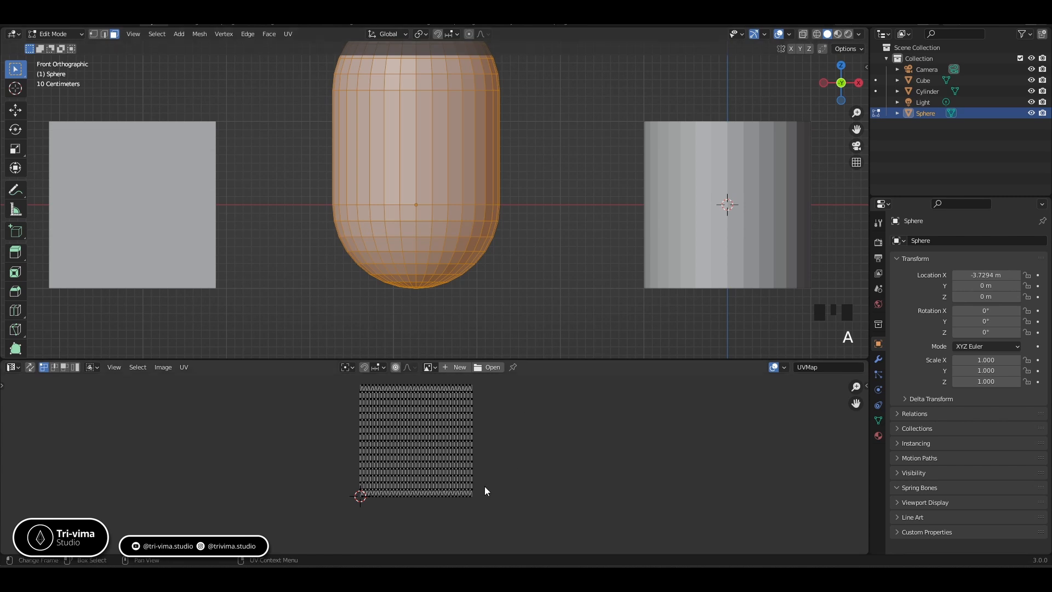
middle_click_drag(444, 172, 425, 240, "shift")
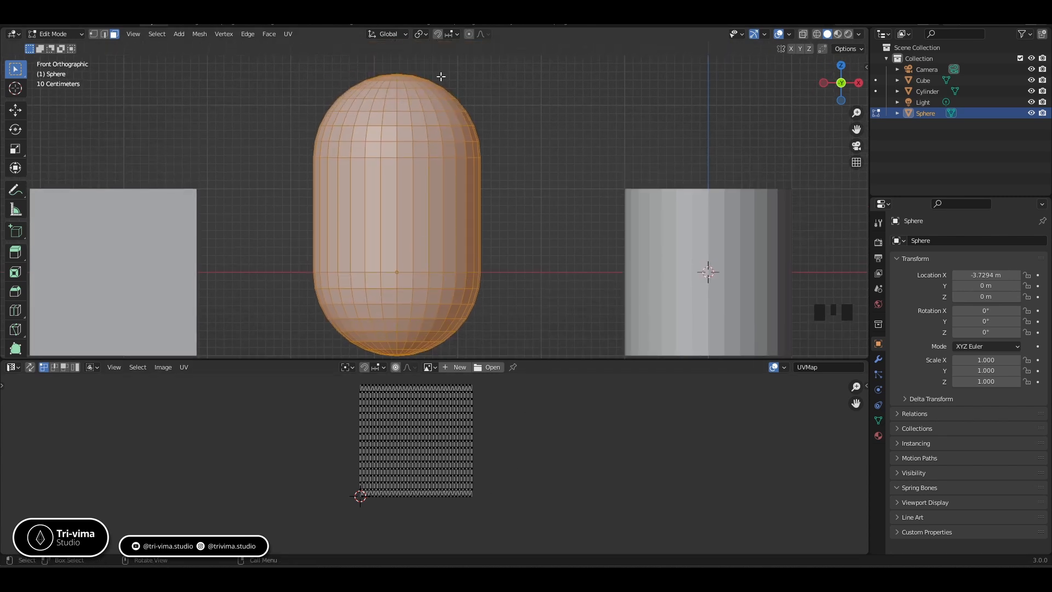
left_click(288, 34)
left_click(308, 43)
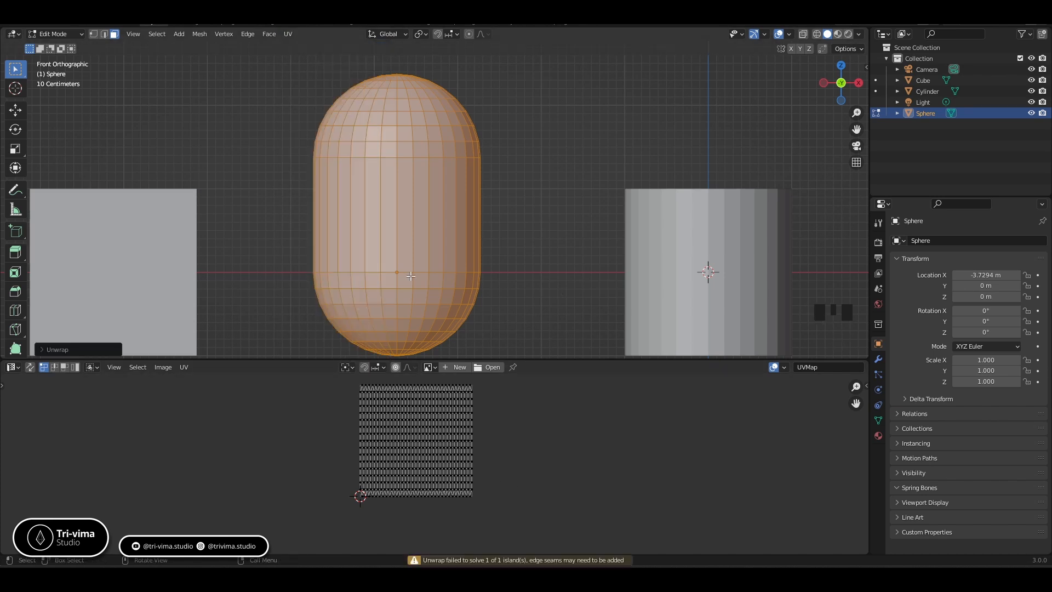
- Examine the capsule's UV layout against its mesh, including the domed top
scroll(389, 442, "up", 3)
middle_click_drag(390, 442, 447, 474)
scroll(405, 518, "up", 2)
scroll(399, 501, "down", 4)
middle_click_drag(417, 274, 388, 233)
key("Tab")
key("Tab")
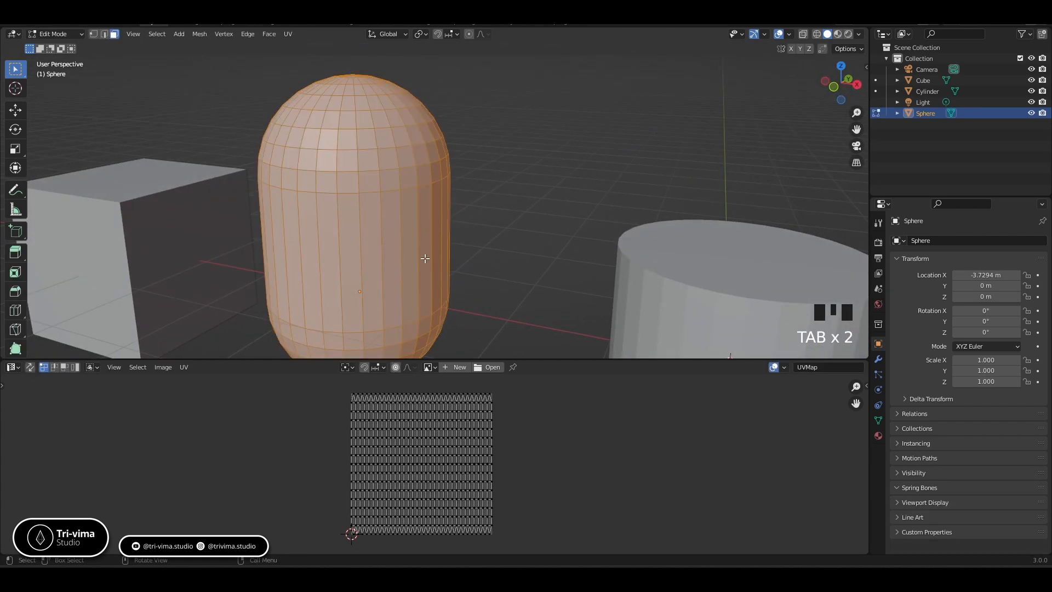
middle_click_drag(506, 188, 521, 244)
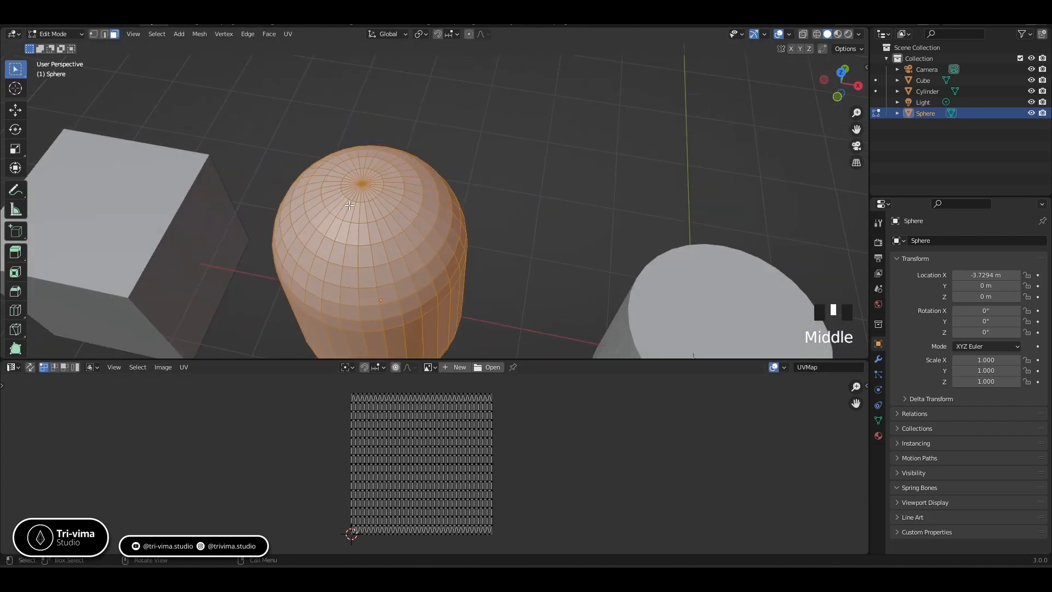
- Select two triangular faces at the capsule's top pole in turn, using the top view, to compare their UVs
left_click(363, 173)
middle_click_drag(364, 172, 394, 224)
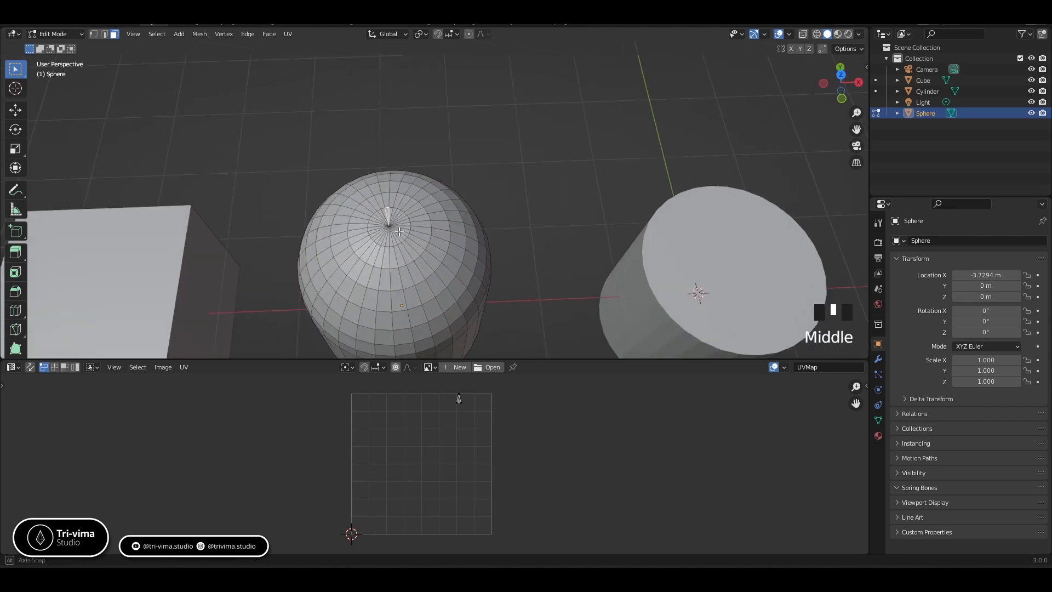
key("KP_7")
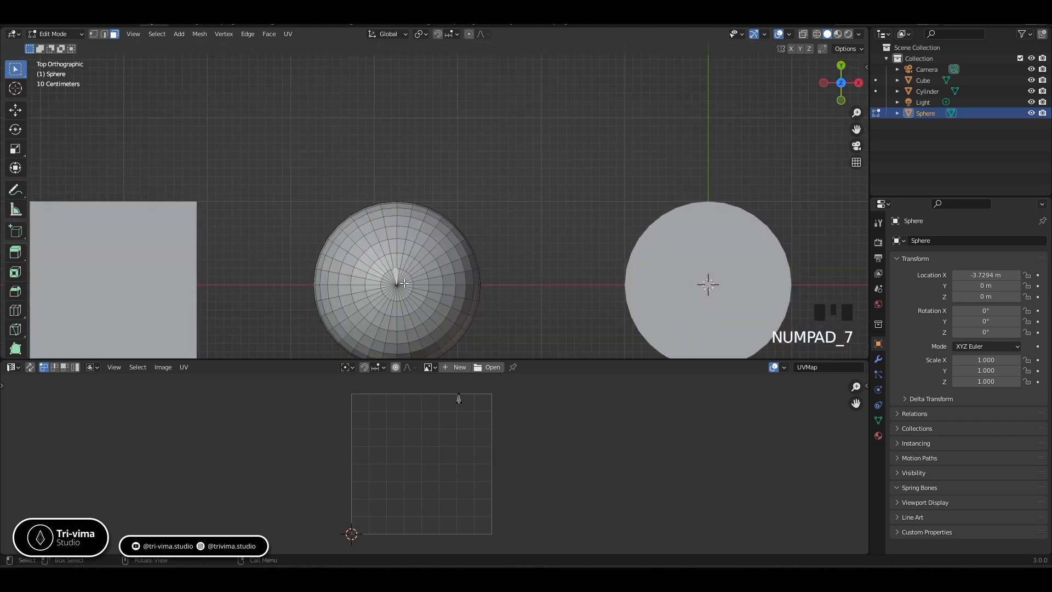
left_click(384, 283)
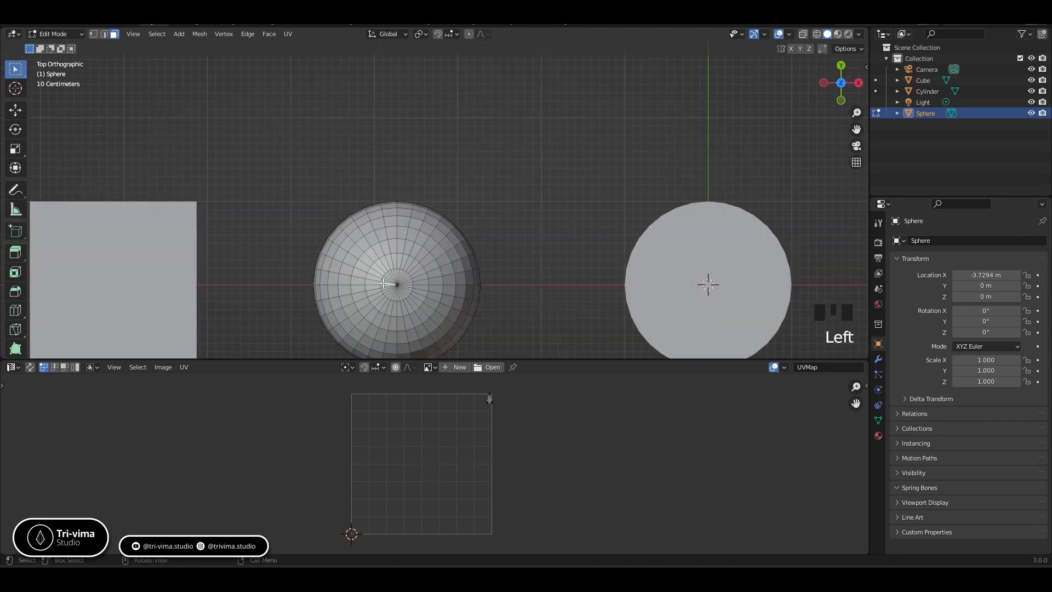
- In edge selection mode, select a lengthwise edge loop of the capsule plus the fans of edges around both poles
key("2")
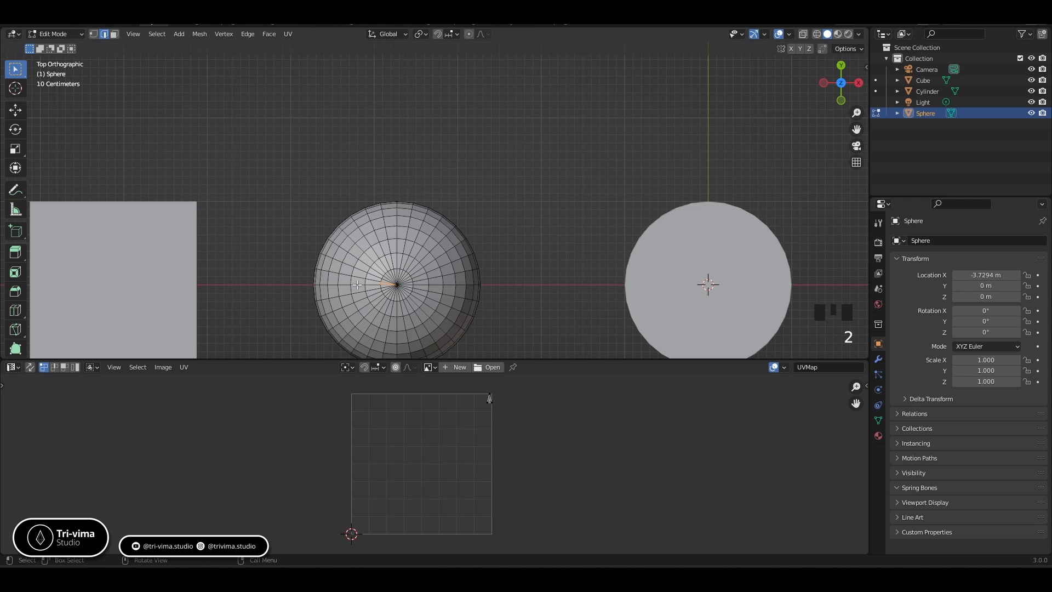
left_click(367, 285)
left_click(372, 286, "alt+shift")
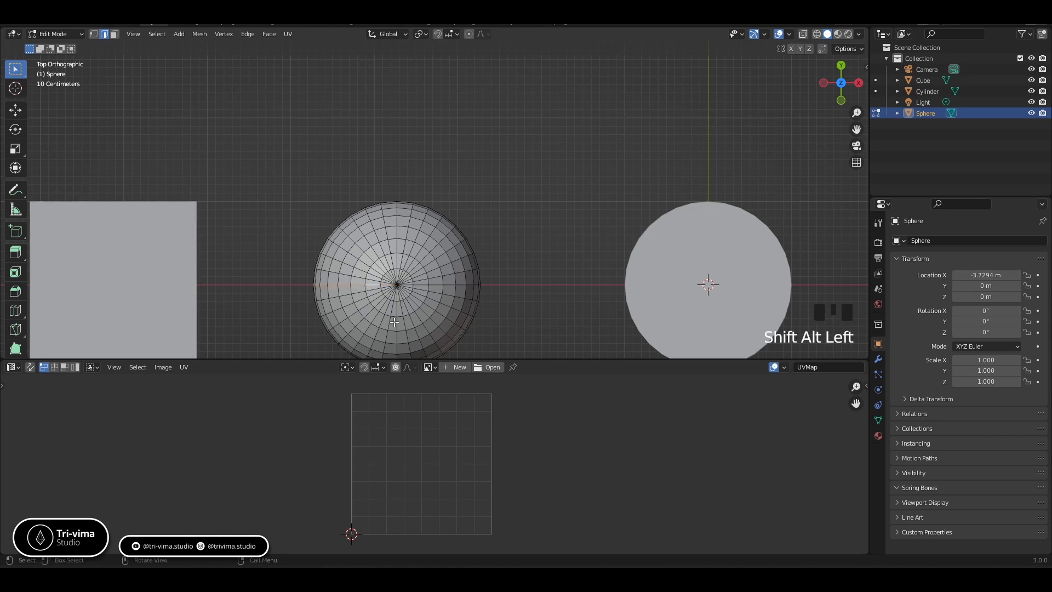
scroll(395, 304, "up", 3)
middle_click_drag(397, 304, 405, 224, "shift")
left_click(397, 282, "shift")
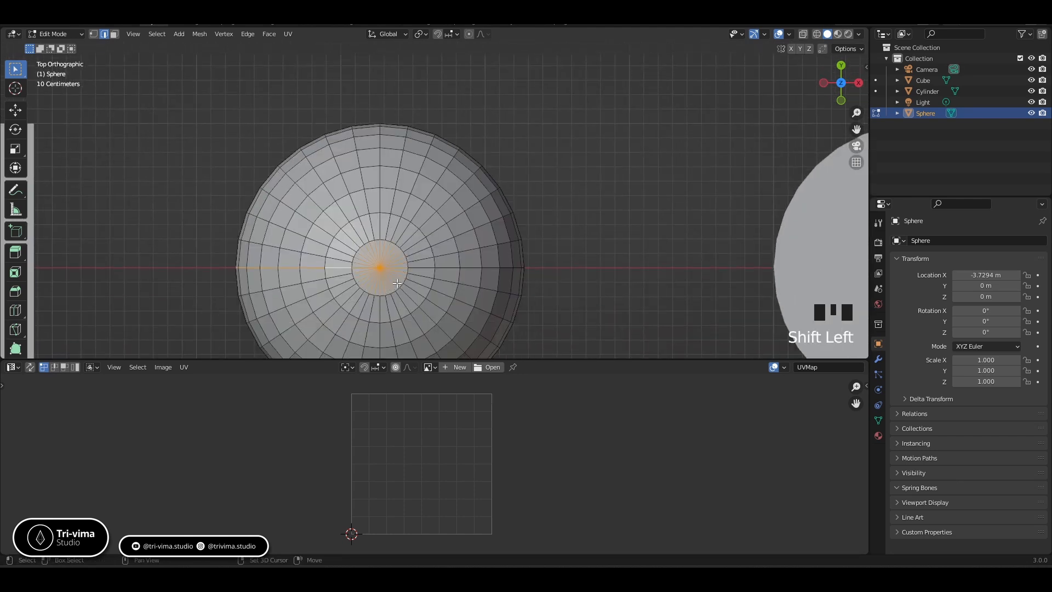
middle_click_drag(432, 310, 451, 233, "shift")
left_click(451, 233, "shift")
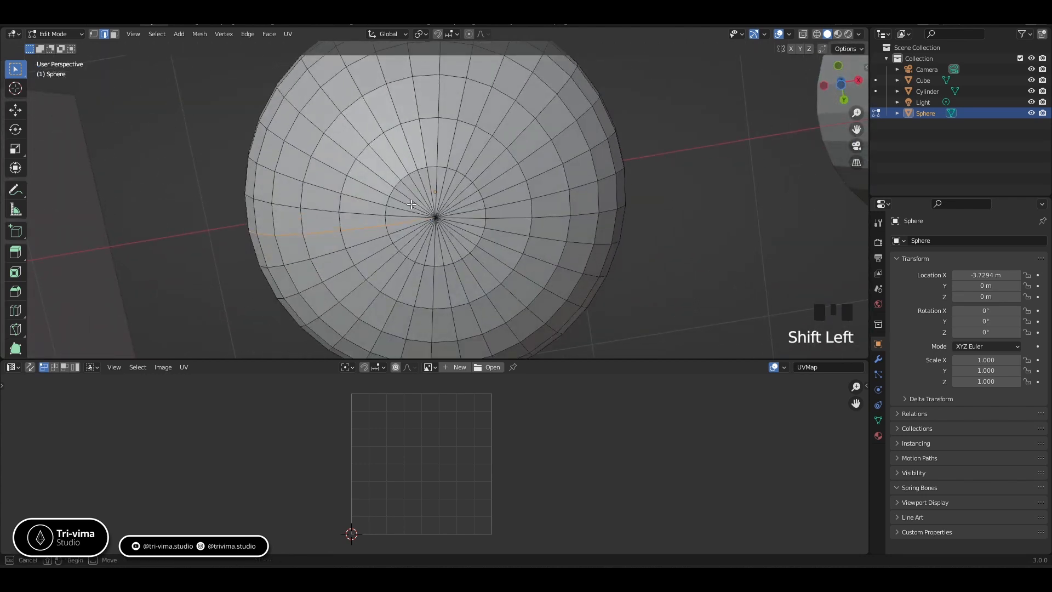
- Mark the selected lengthwise and pole edges as seams and clear the selection
right_click(449, 230)
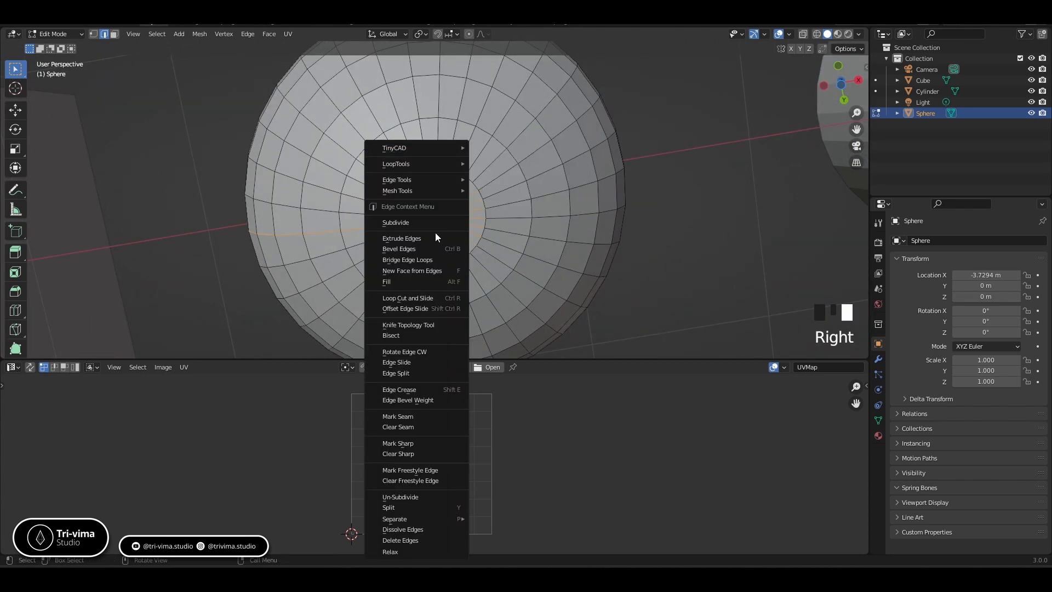
left_click(288, 34)
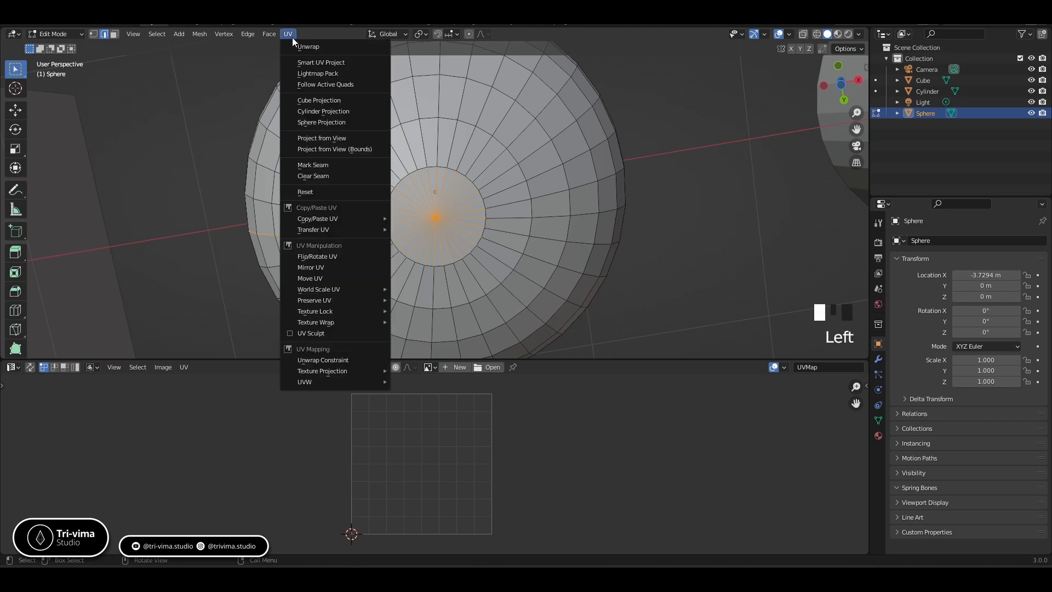
right_click(444, 237)
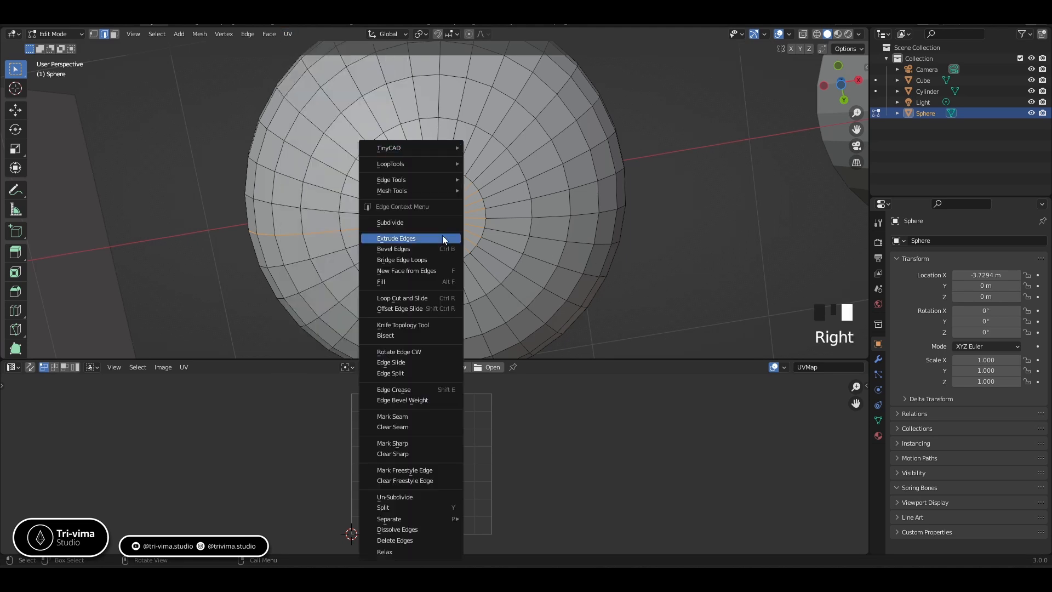
left_click(399, 416)
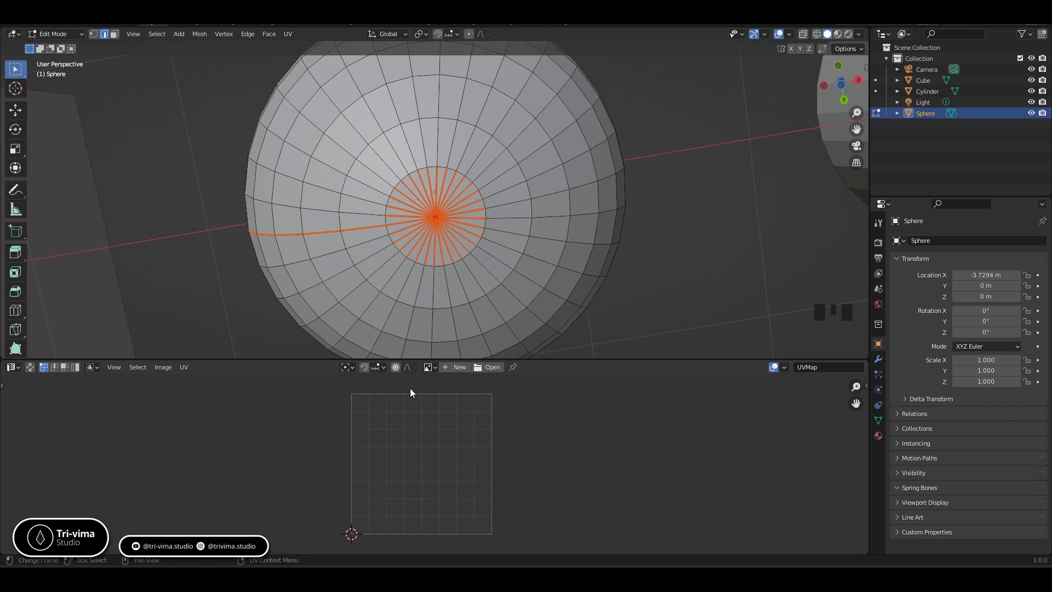
left_click(722, 268)
key("Tab")
scroll(610, 263, "down", 2)
key("Tab")
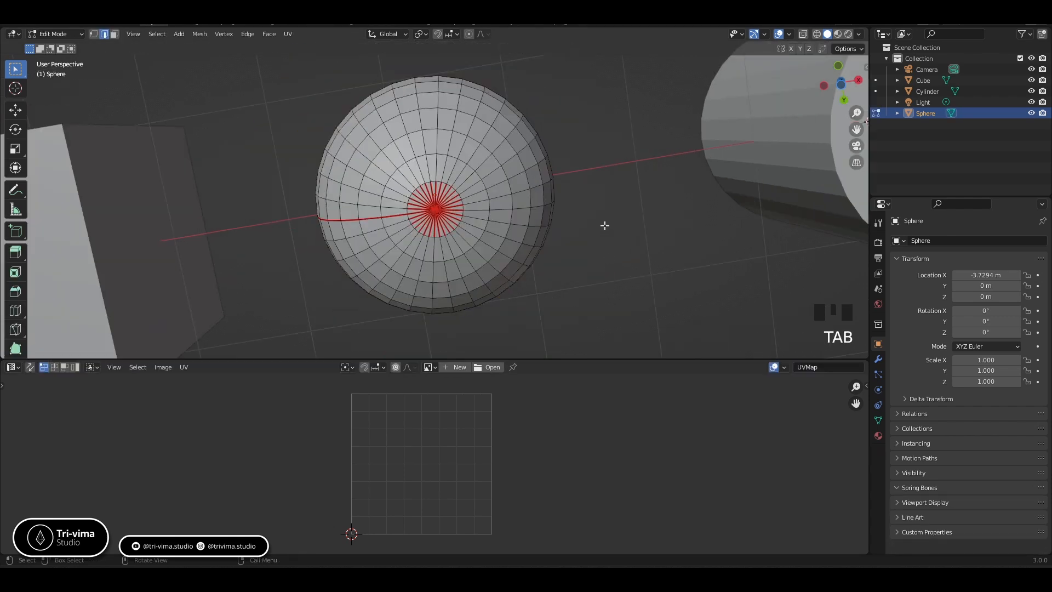
- Select the whole capsule mesh, unwrap it along the marked seams, and inspect the new UV layout
middle_click_drag(620, 170, 673, 309)
middle_click_drag(480, 148, 474, 202)
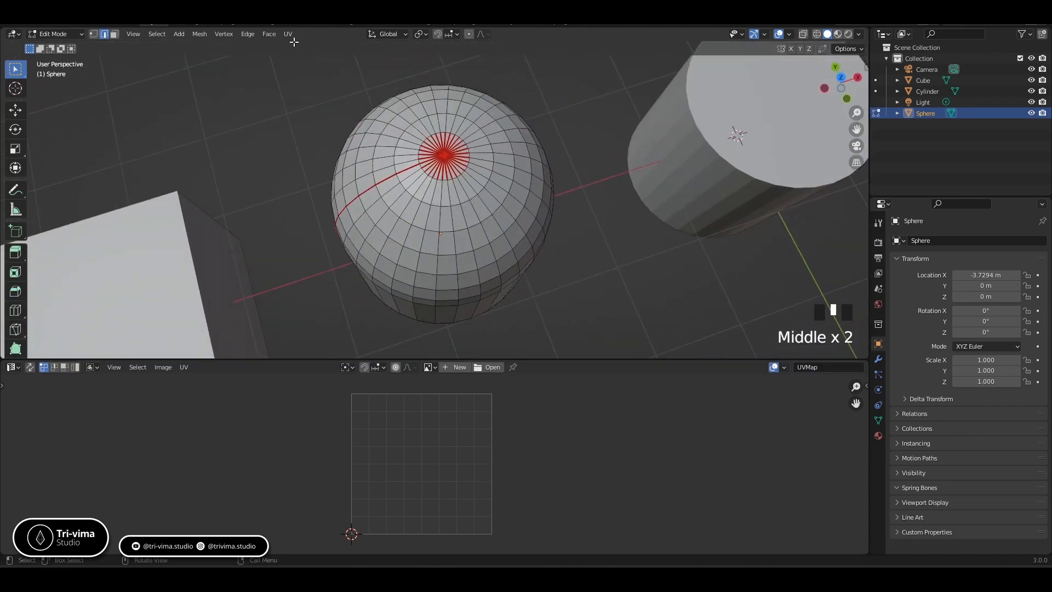
key("a")
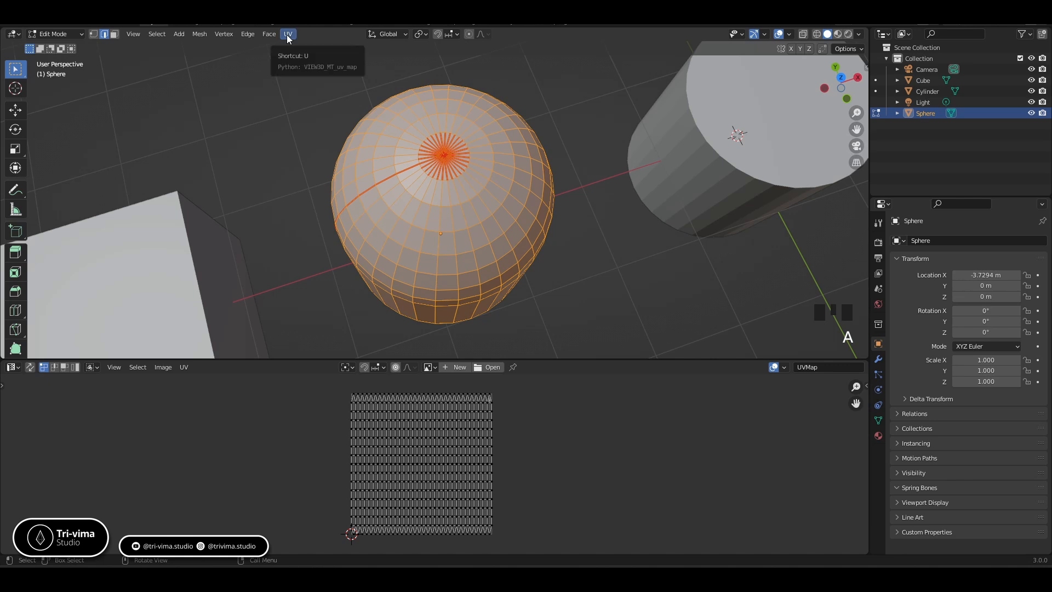
left_click(288, 33)
left_click(300, 45)
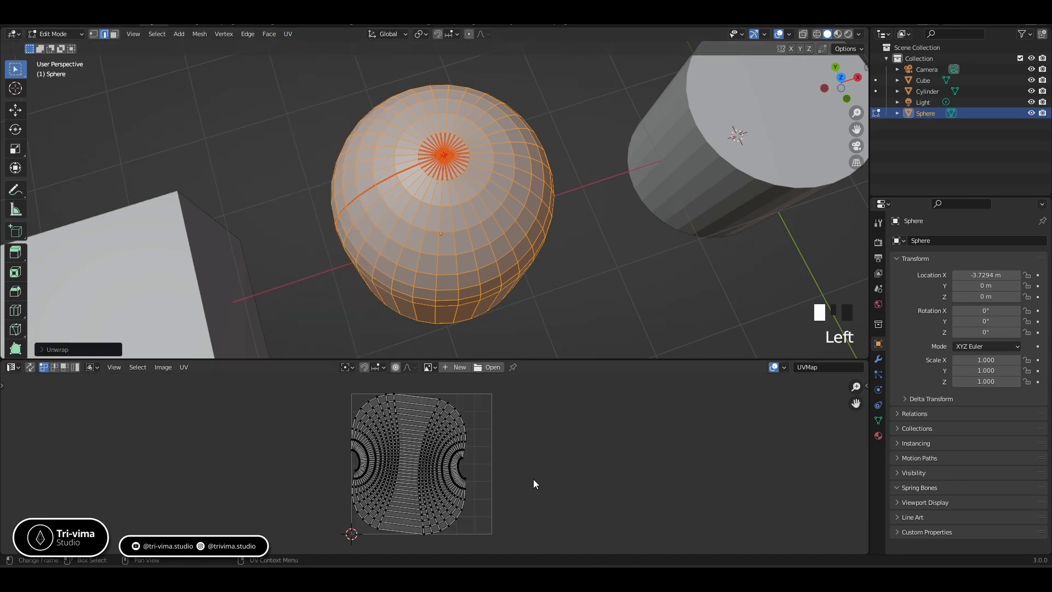
left_click(462, 519)
scroll(442, 498, "up", 1)
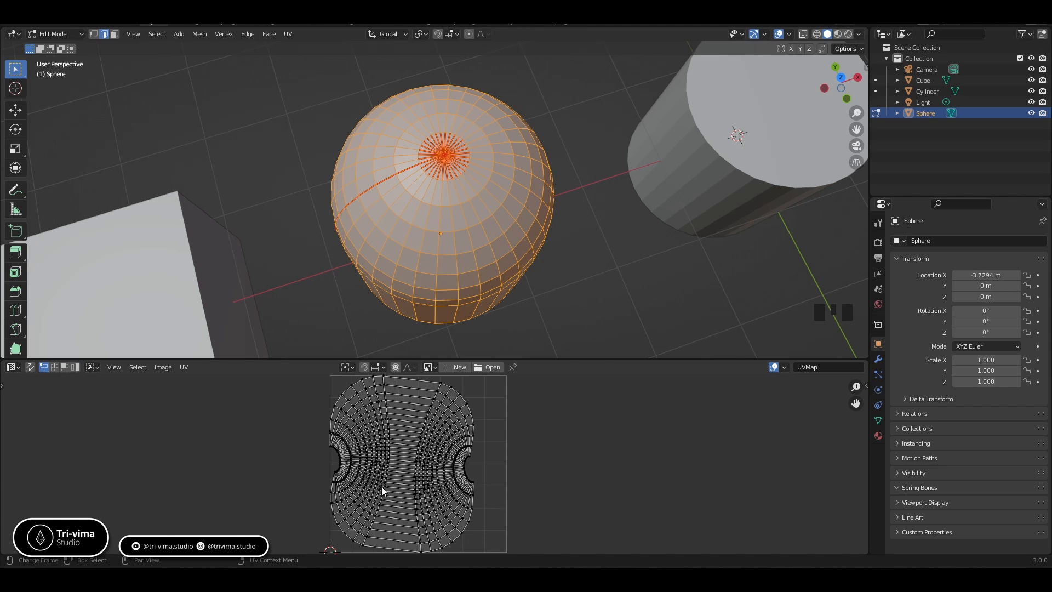
scroll(405, 455, "down", 2)
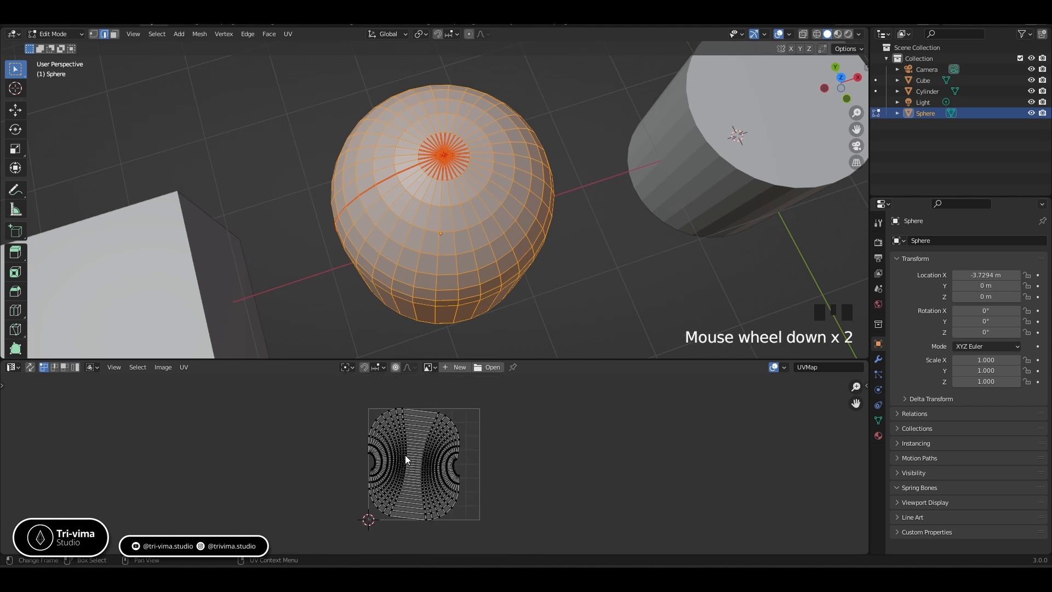
- Select all UVs of the capsule's island and enlarge the UV editor area
scroll(411, 482, "up", 1)
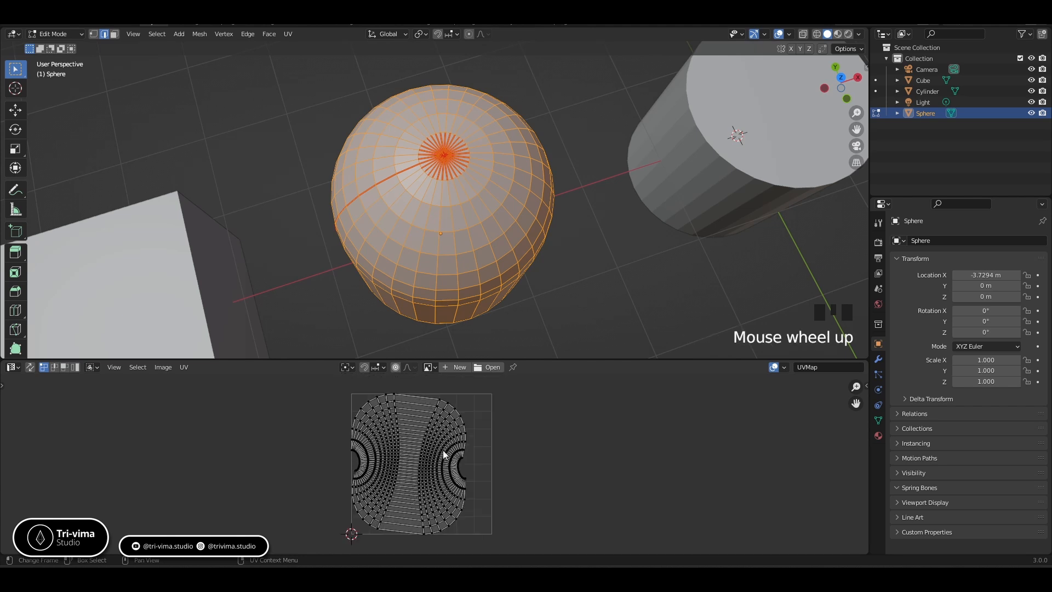
scroll(419, 491, "up", 4)
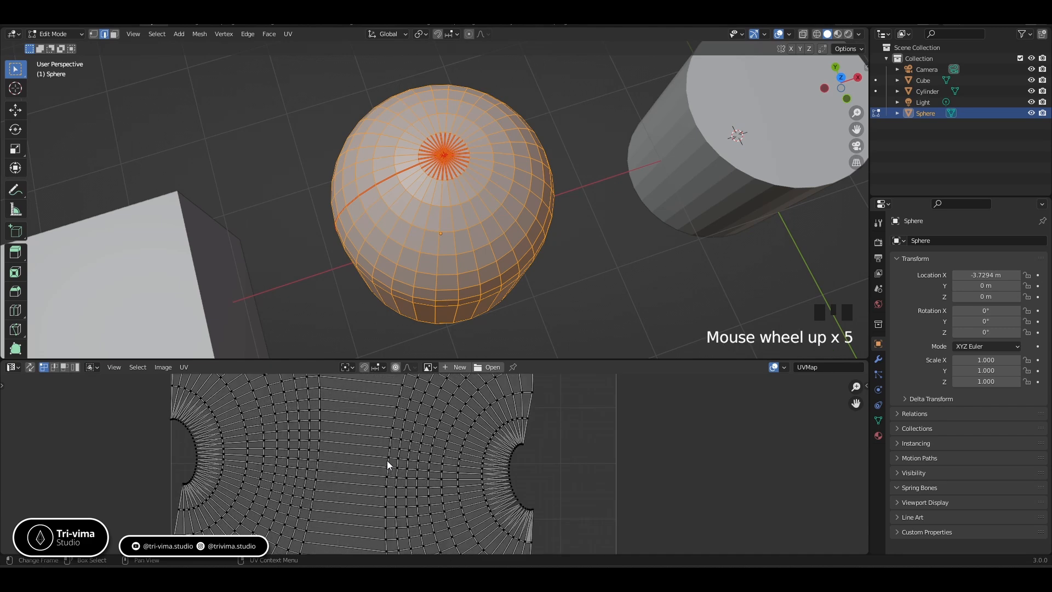
scroll(377, 464, "up", 2)
scroll(381, 469, "down", 6)
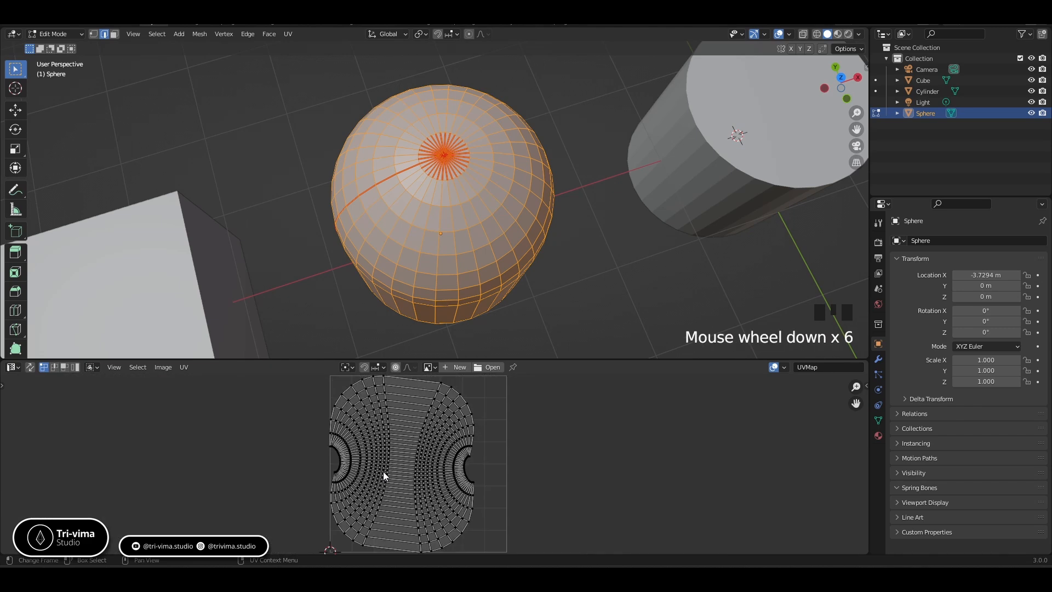
key("a")
left_click_drag(547, 361, 569, 170)
scroll(448, 384, "up", 3)
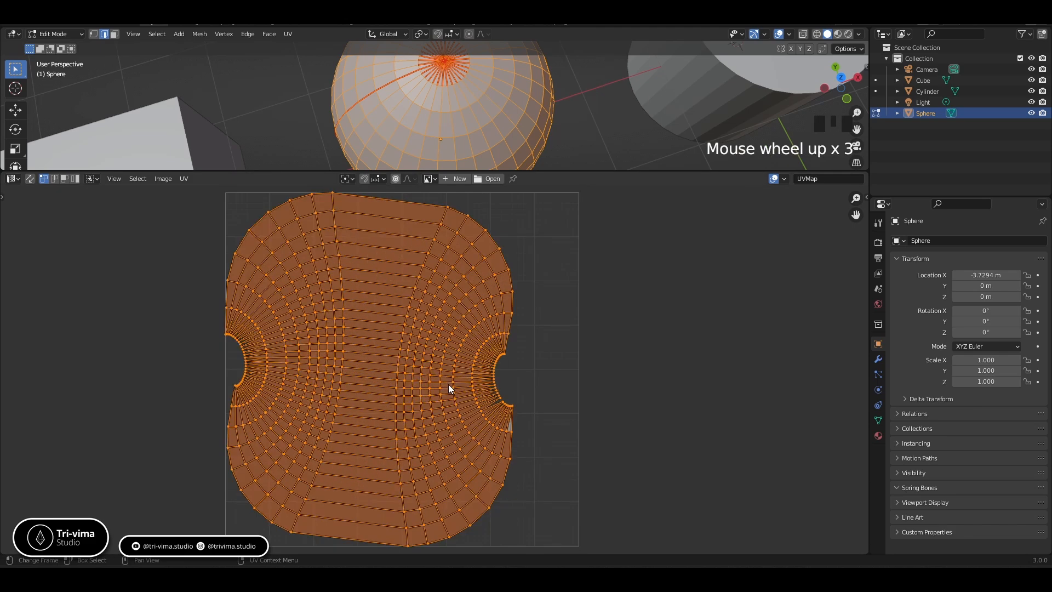
- Rotate the whole UV island slightly until the strips through its middle run horizontally
scroll(434, 381, "up", 1)
scroll(496, 329, "down", 2)
key("r")
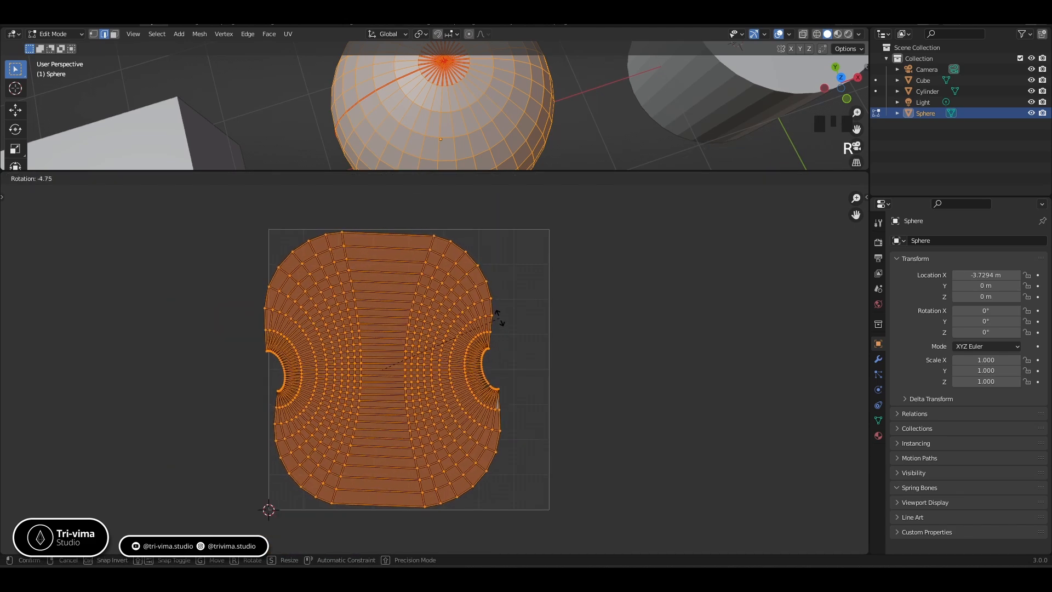
left_click(497, 317)
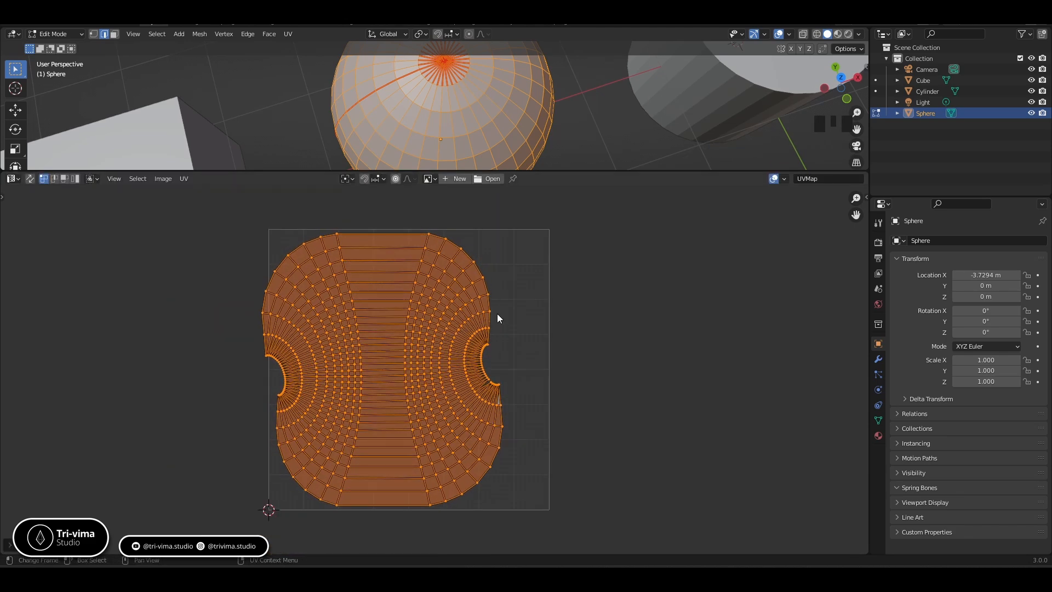
- Flatten the upper and lower edges of one quad in the island's middle strip with Scale so they run horizontally
scroll(369, 378, "up", 3)
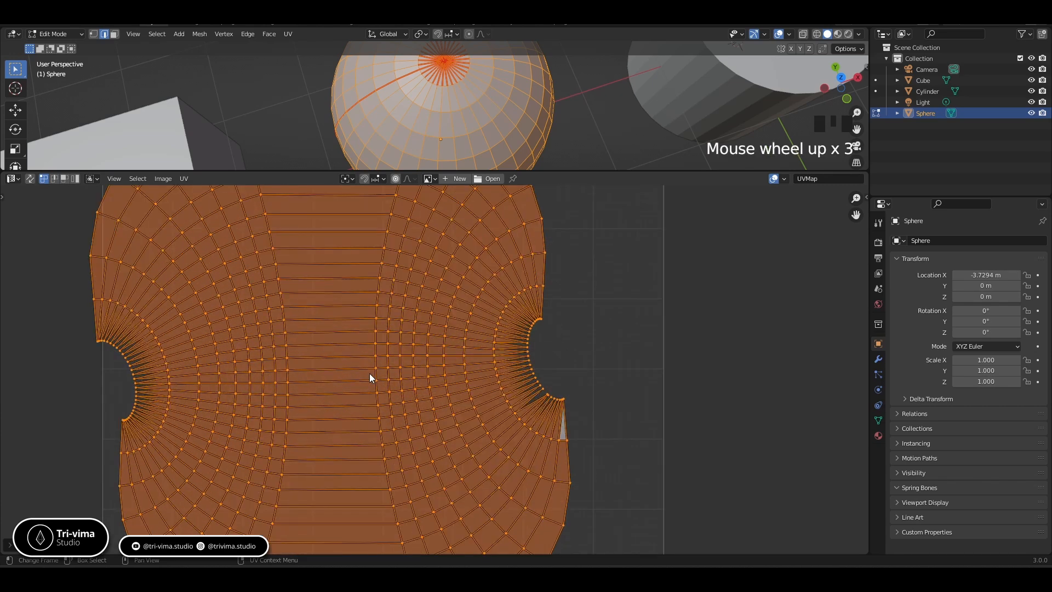
left_click(290, 360)
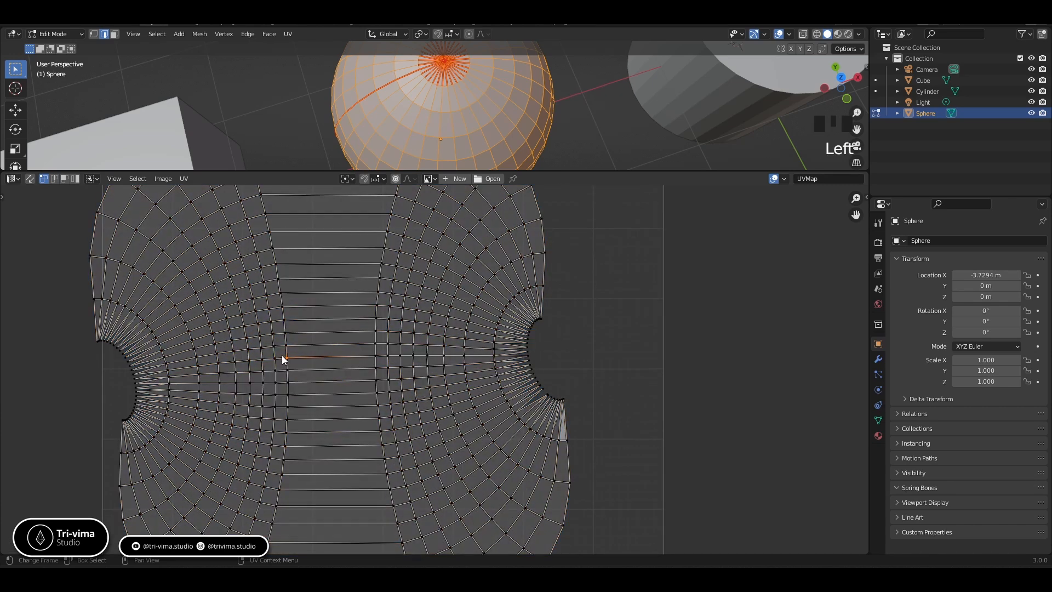
left_click(366, 357)
key("s")
left_click_drag(281, 361, 383, 374)
key("s")
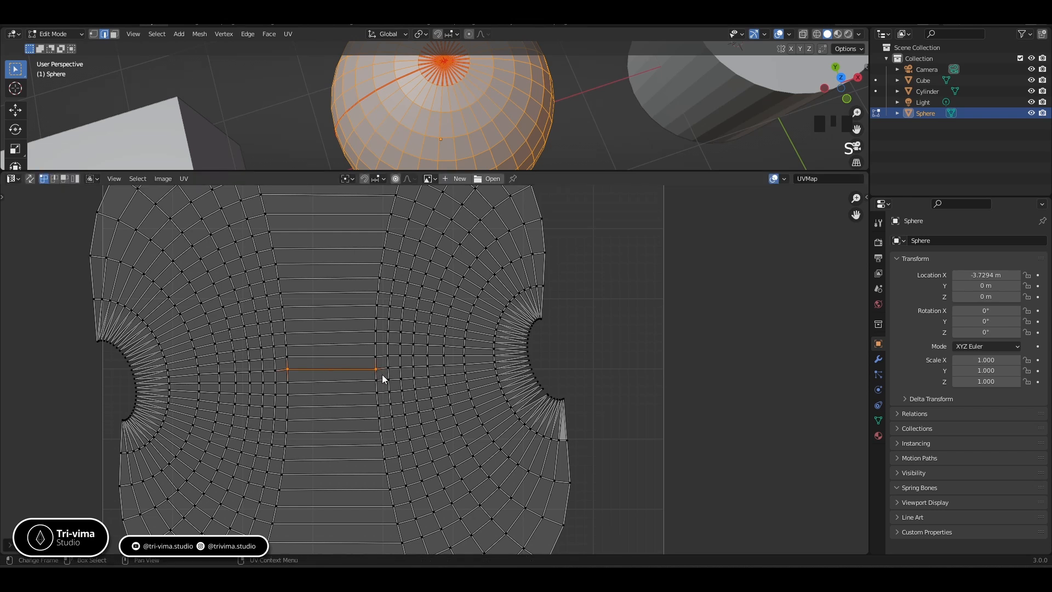
- Scale the quad's end vertex pairs along X so both short edges are vertical, and select the quad in face mode
left_click_drag(366, 354, 378, 373)
key("s")
left_click(378, 373)
left_click_drag(280, 356, 291, 373)
key("s")
key("x")
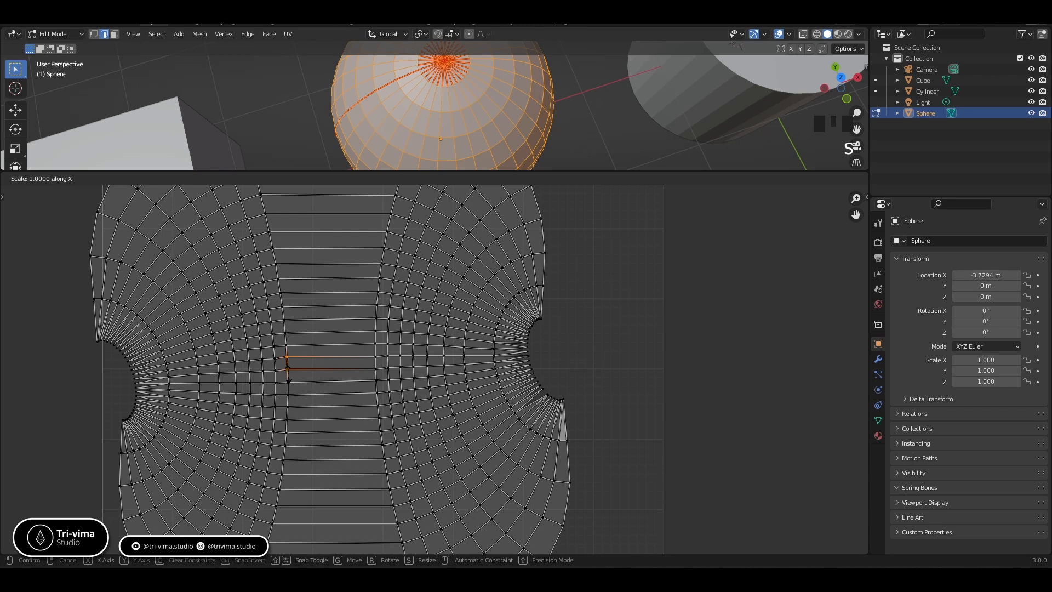
left_click(289, 377)
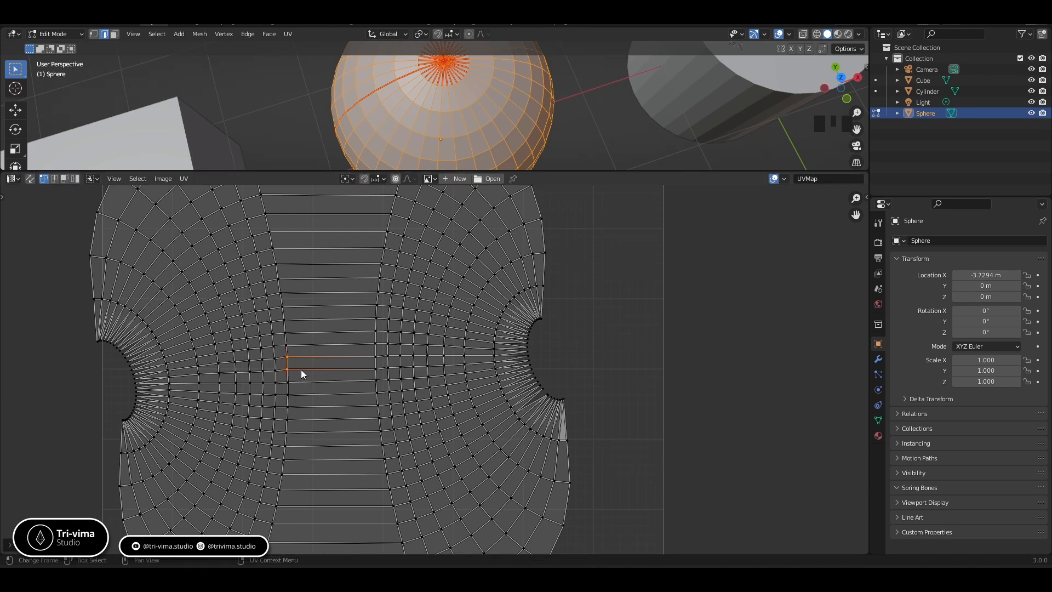
key("3")
left_click(333, 362)
- Try Follow Active Quads on the capsule's UVs using the straightened quad as reference, and undo it
right_click(333, 362)
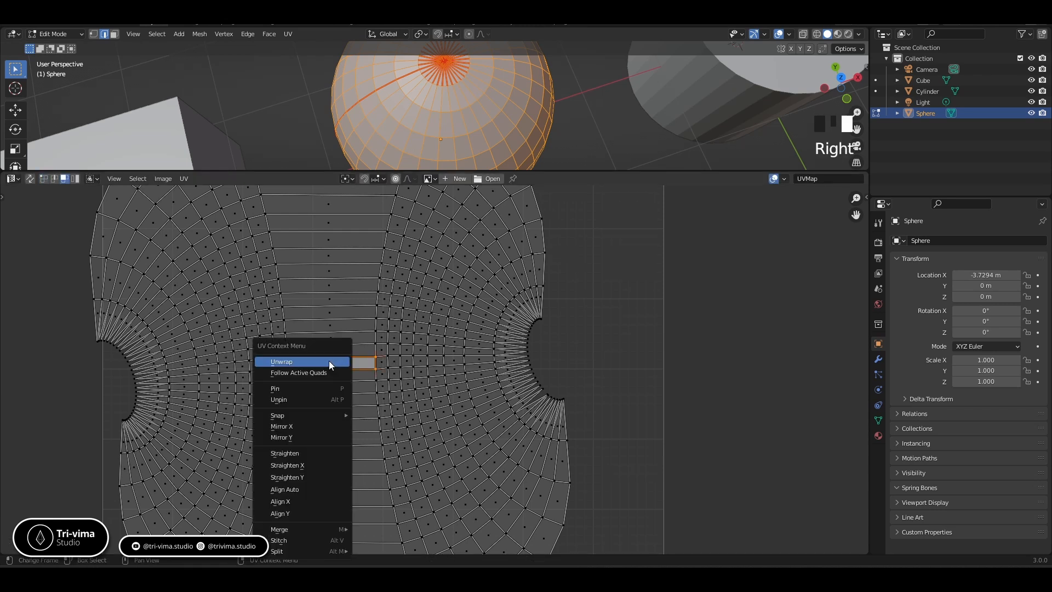
left_click(303, 374)
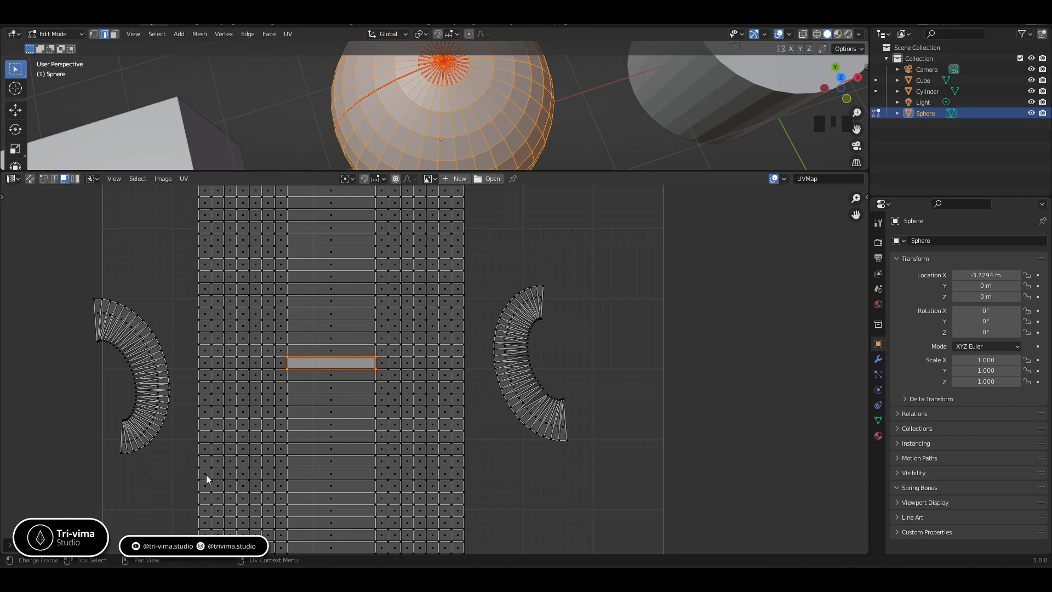
key("ctrl+z")
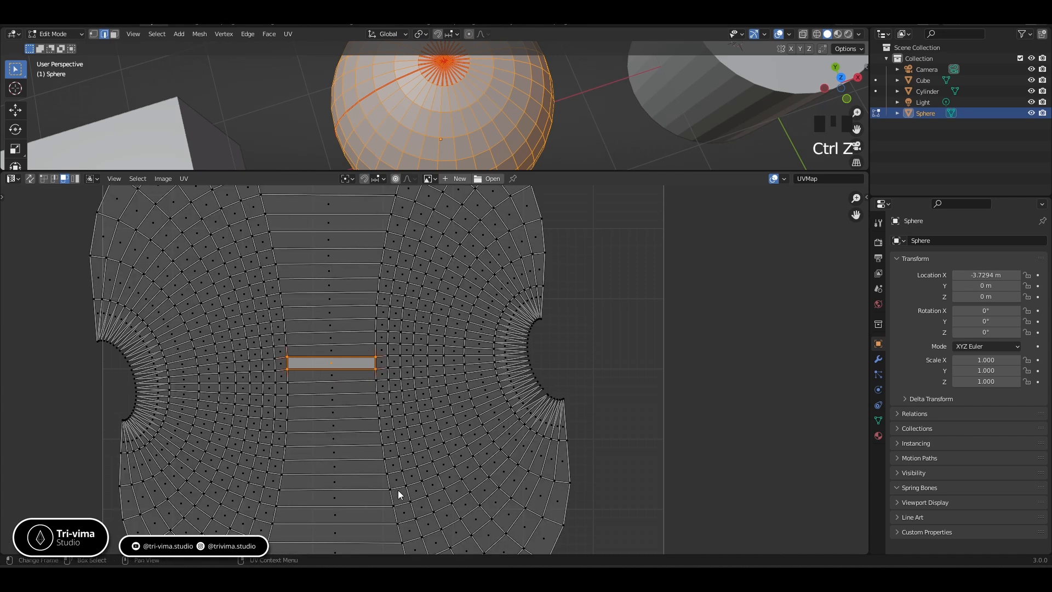
- Select all UV faces of the capsule's island, keeping the straightened quad as the active face
scroll(285, 377, "down", 4)
left_click_drag(214, 235, 487, 475)
right_click(390, 368)
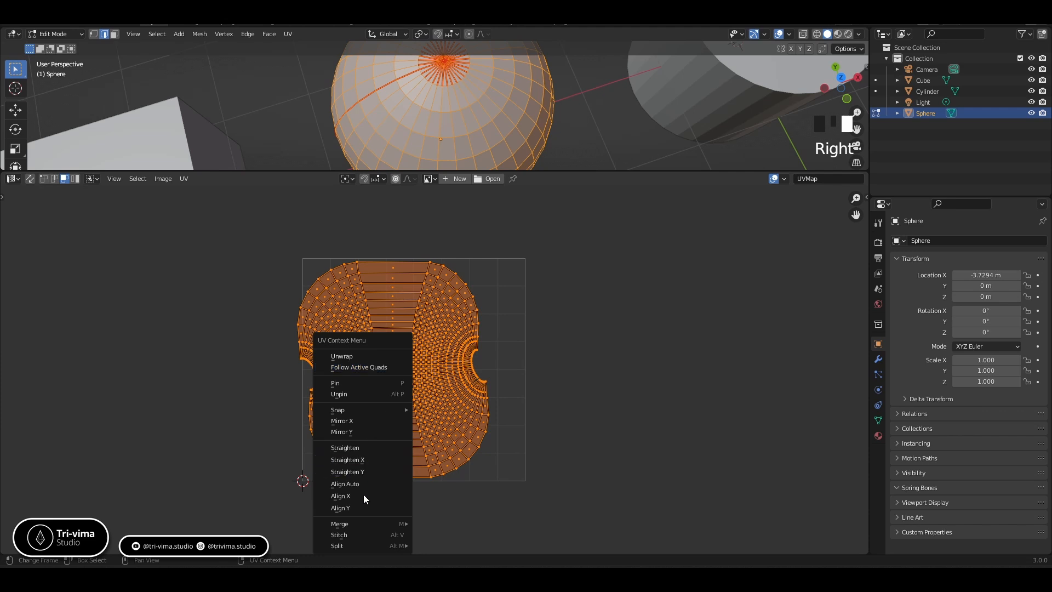
left_click(346, 367)
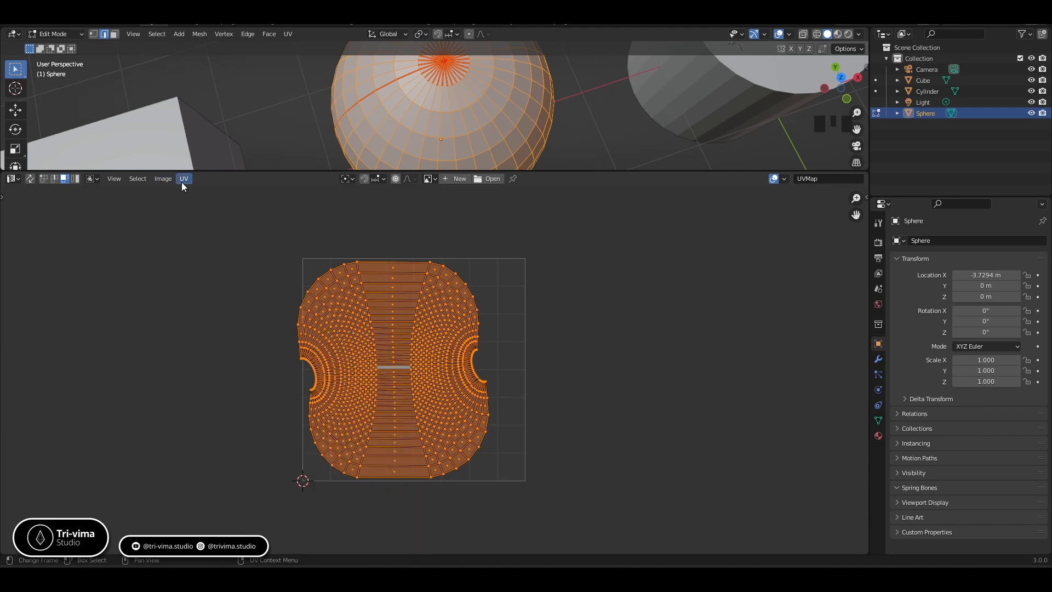
- Review the available UV operations and unwrap the selected faces with Sphere Projection
left_click(185, 178)
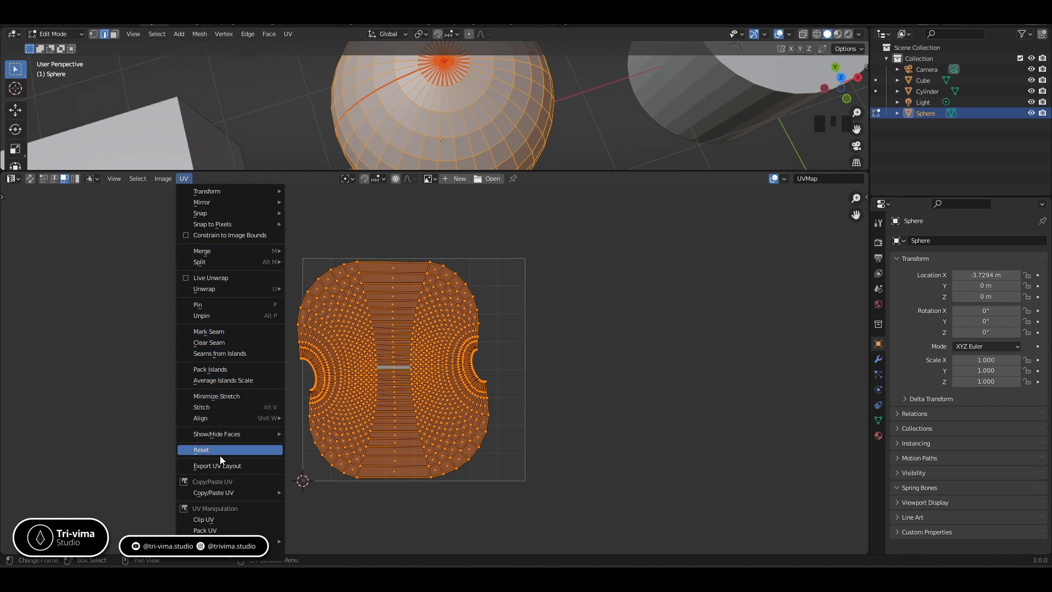
mouse_move(219, 530)
mouse_move(228, 564)
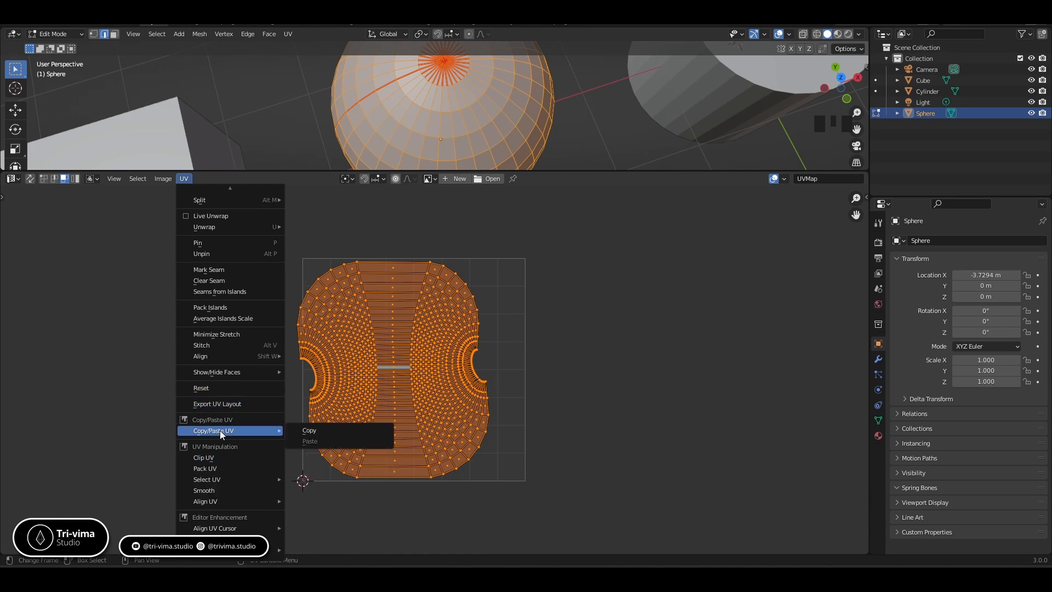
mouse_move(226, 372)
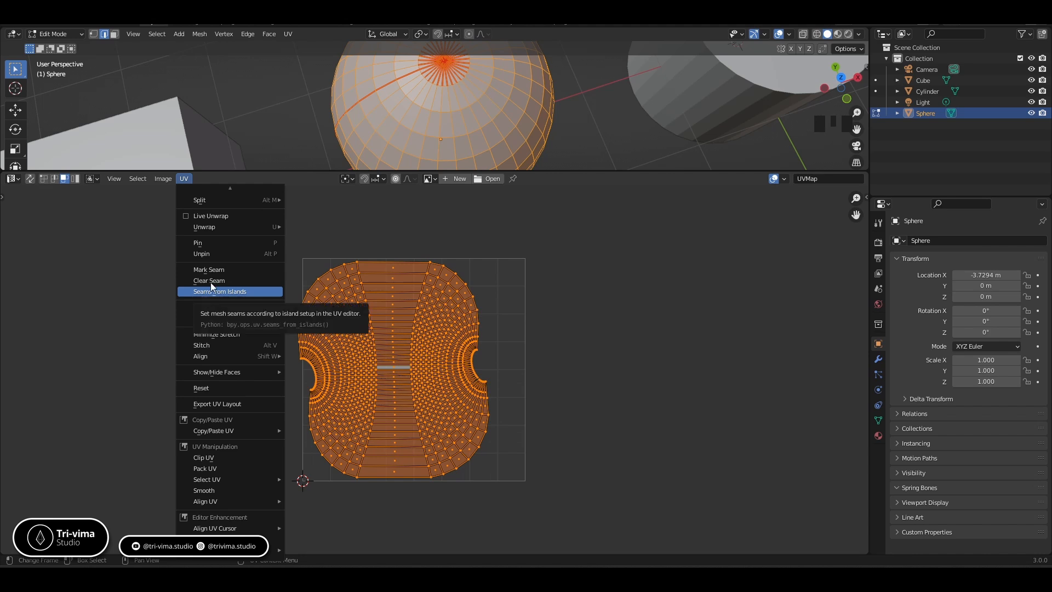
mouse_move(233, 224)
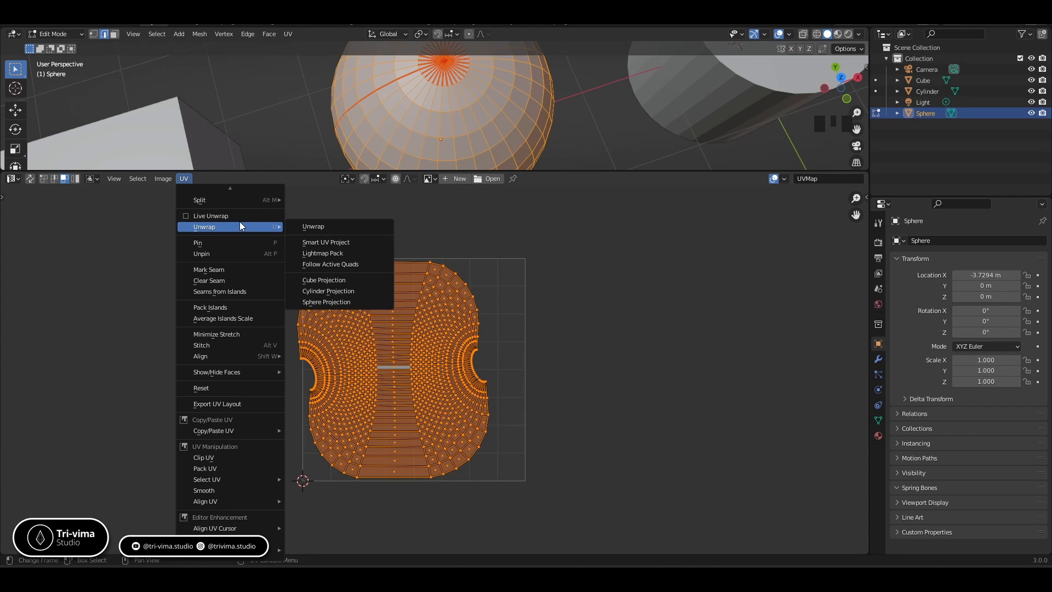
left_click(316, 303)
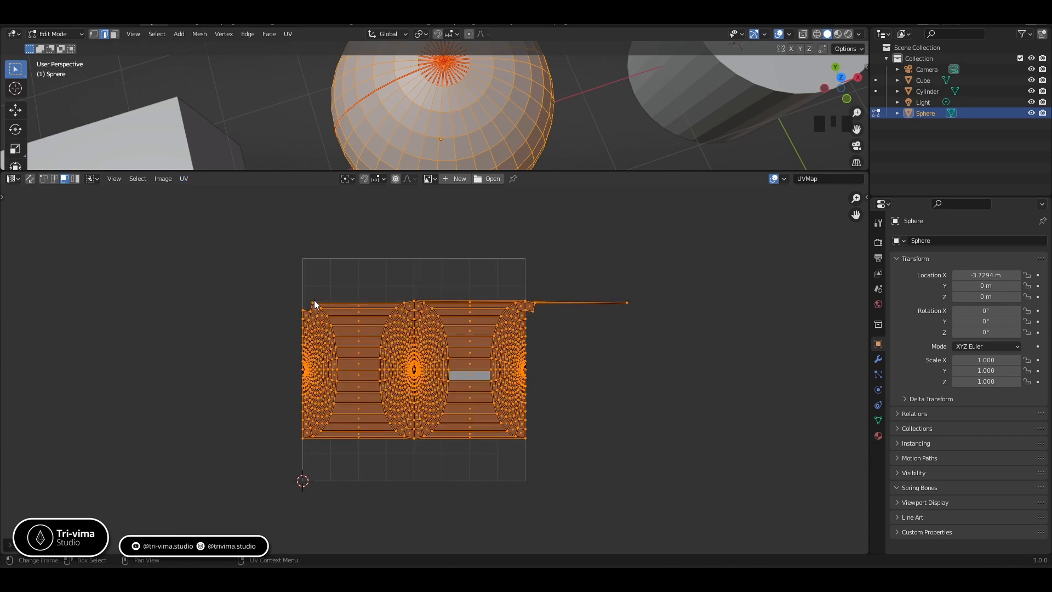
- Re-project the capsule's UVs with Cylinder Projection and with Cube Projection to compare the layouts
left_click(184, 178)
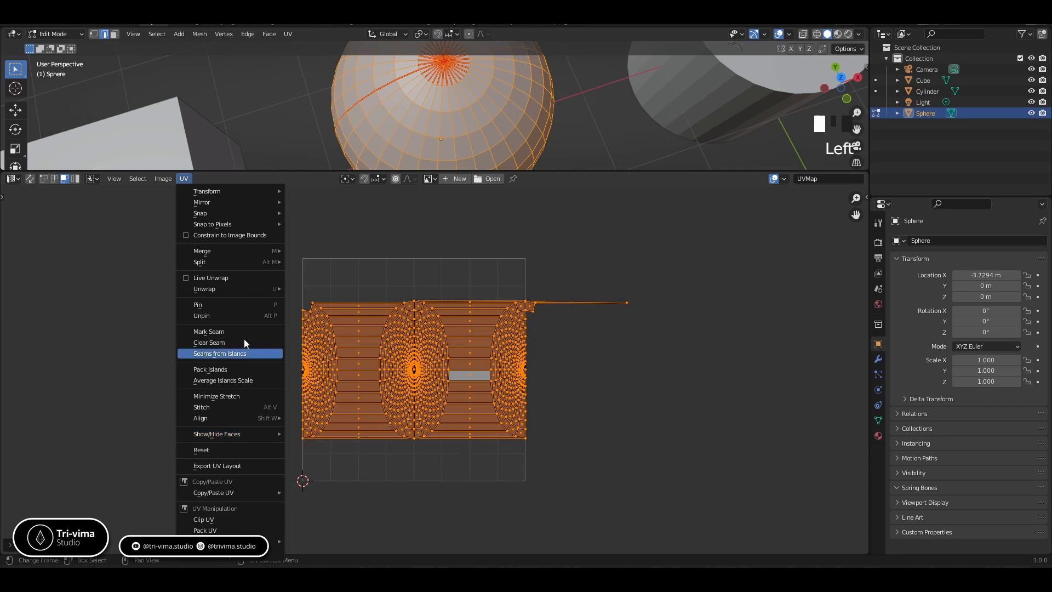
mouse_move(239, 292)
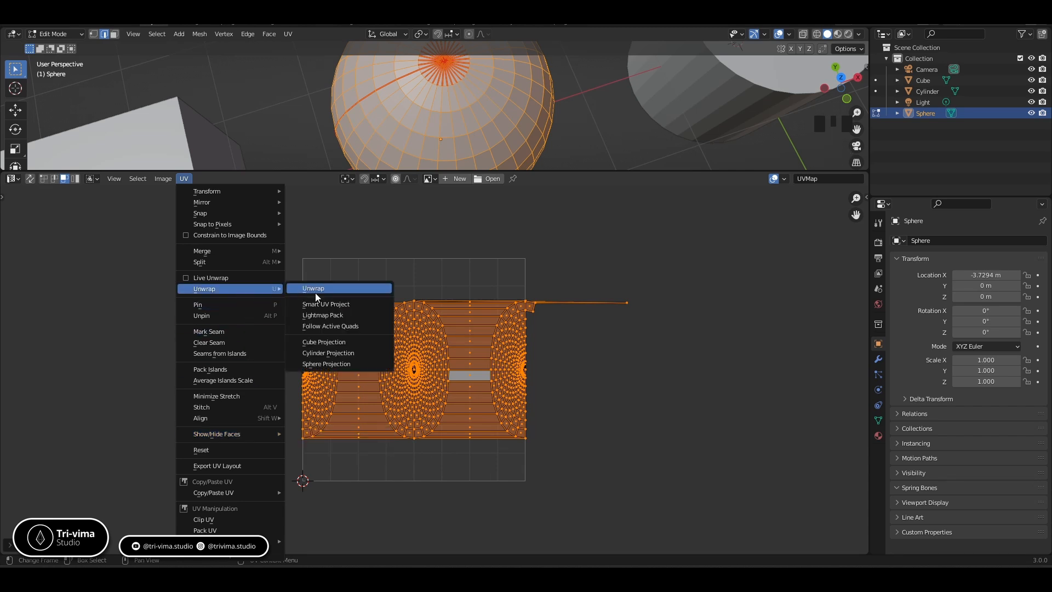
left_click(323, 353)
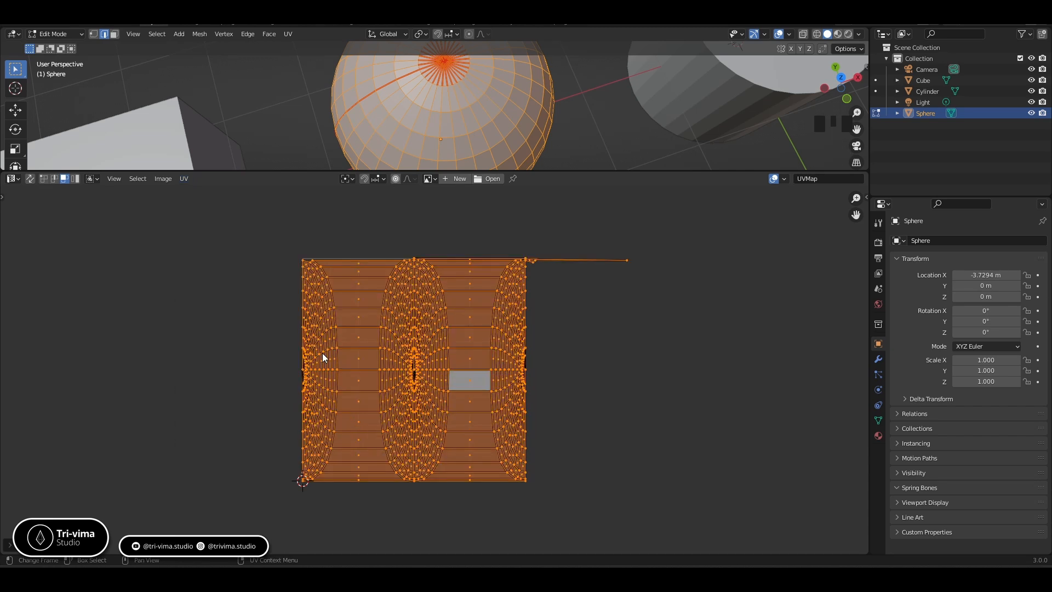
left_click(184, 179)
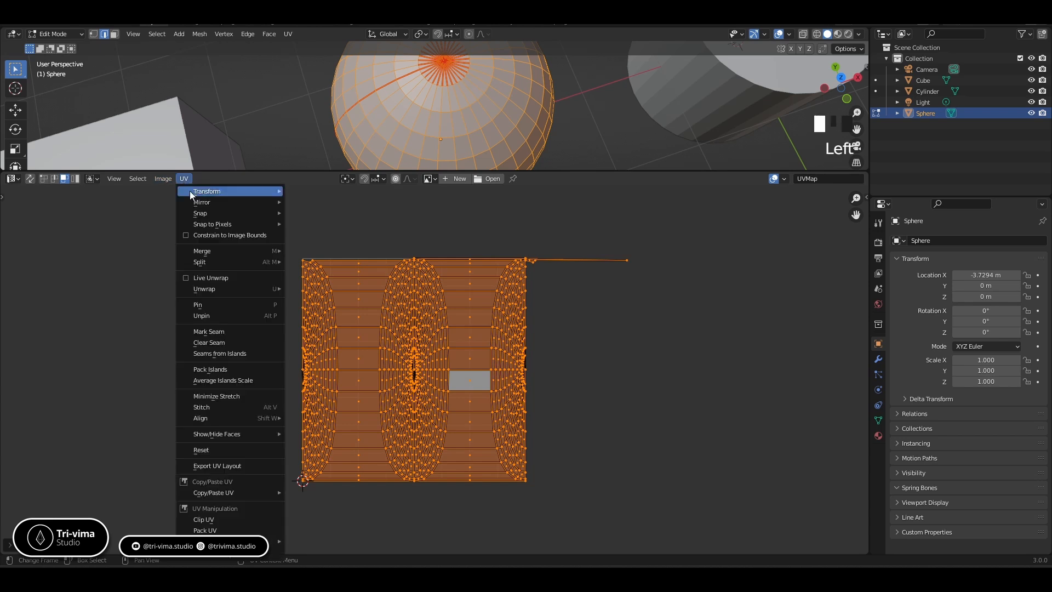
mouse_move(221, 291)
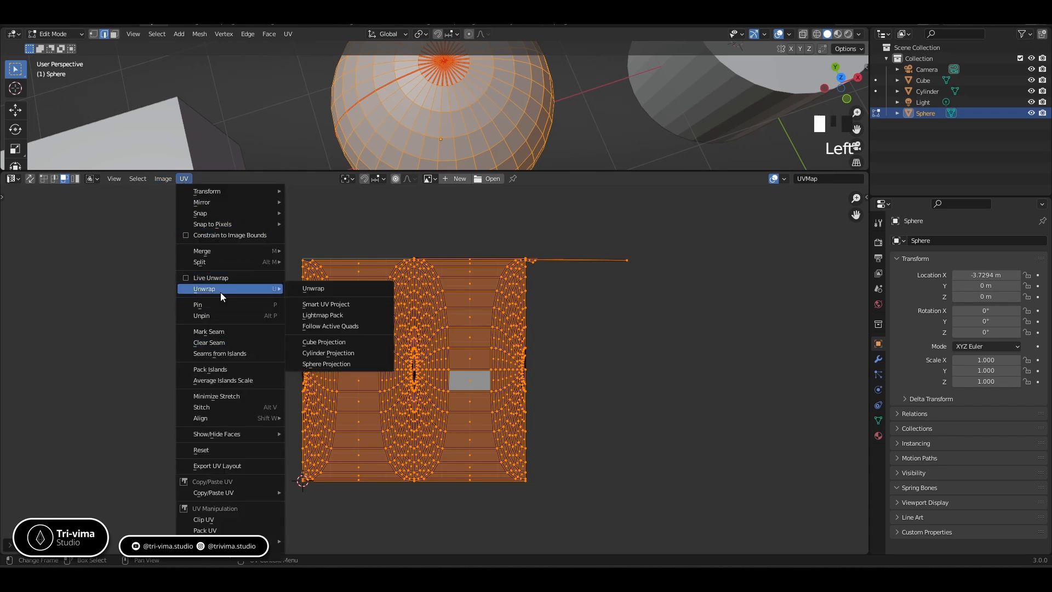
left_click(319, 343)
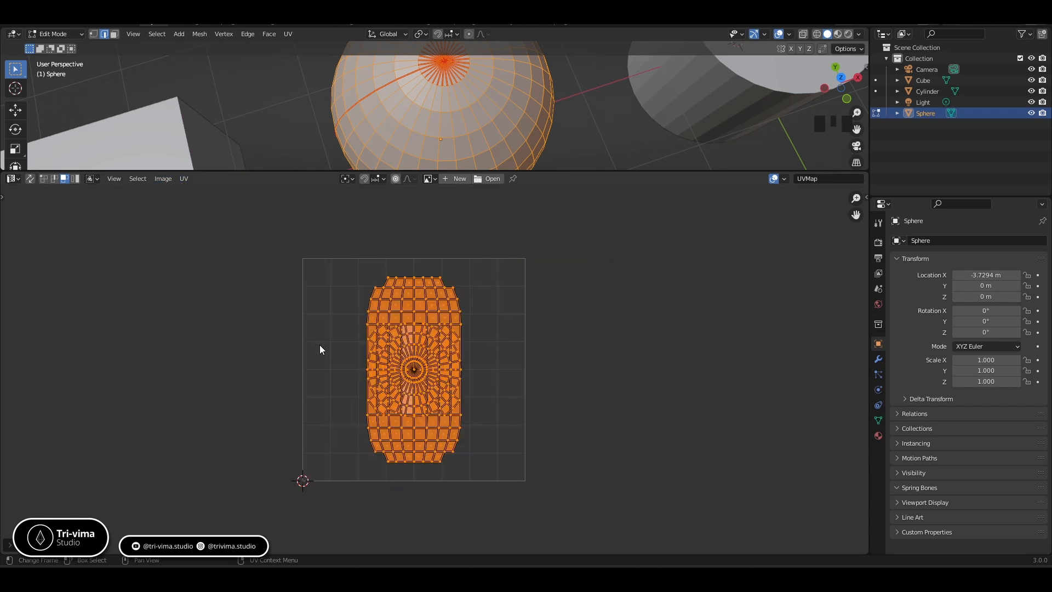
- Unwrap the capsule with Smart UV Project using a 66° angle limit and 0.000 island margin
left_click(179, 180)
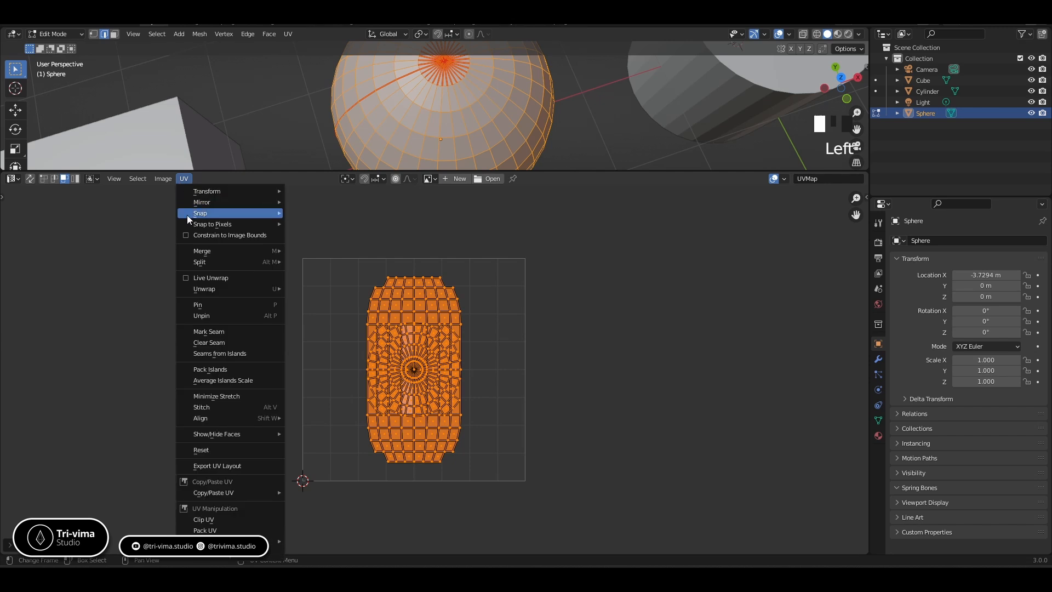
mouse_move(215, 290)
left_click(336, 304)
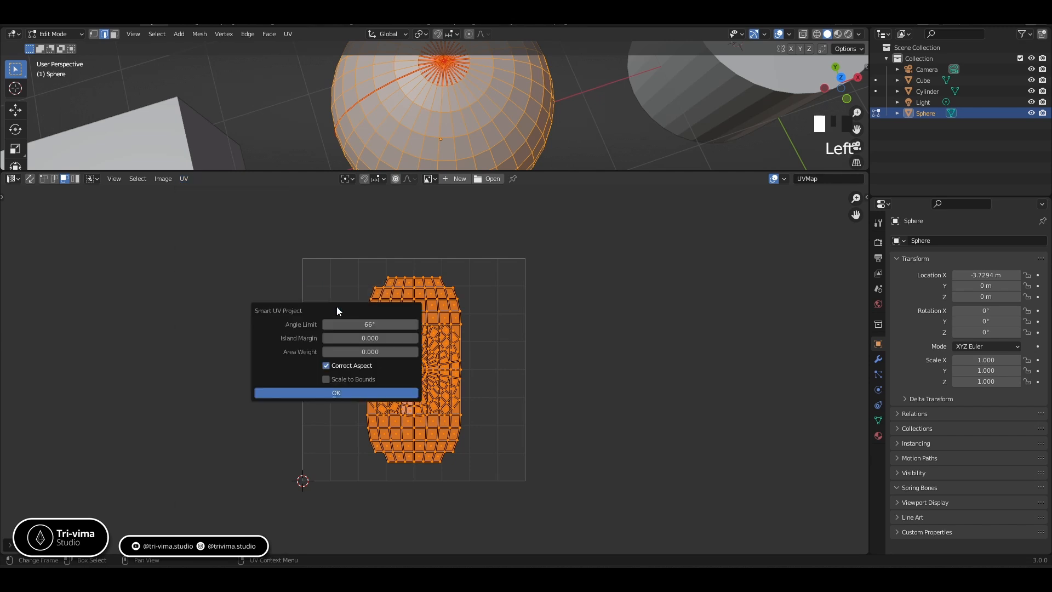
left_click(318, 394)
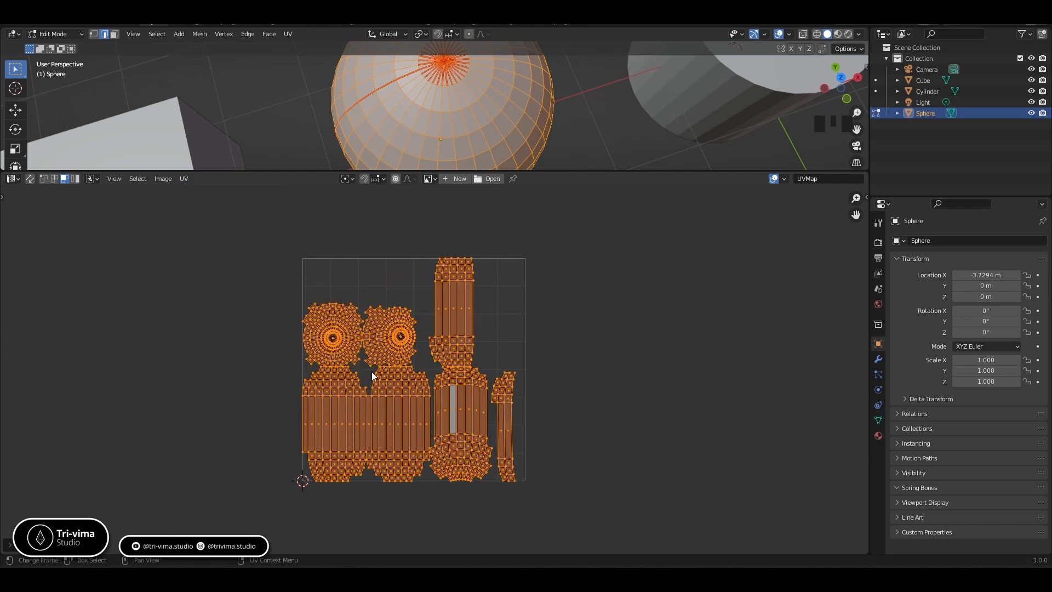
- Apply Follow Active Quads to the selected UVs with the Length Average edge length mode
left_click(178, 178)
mouse_move(278, 290)
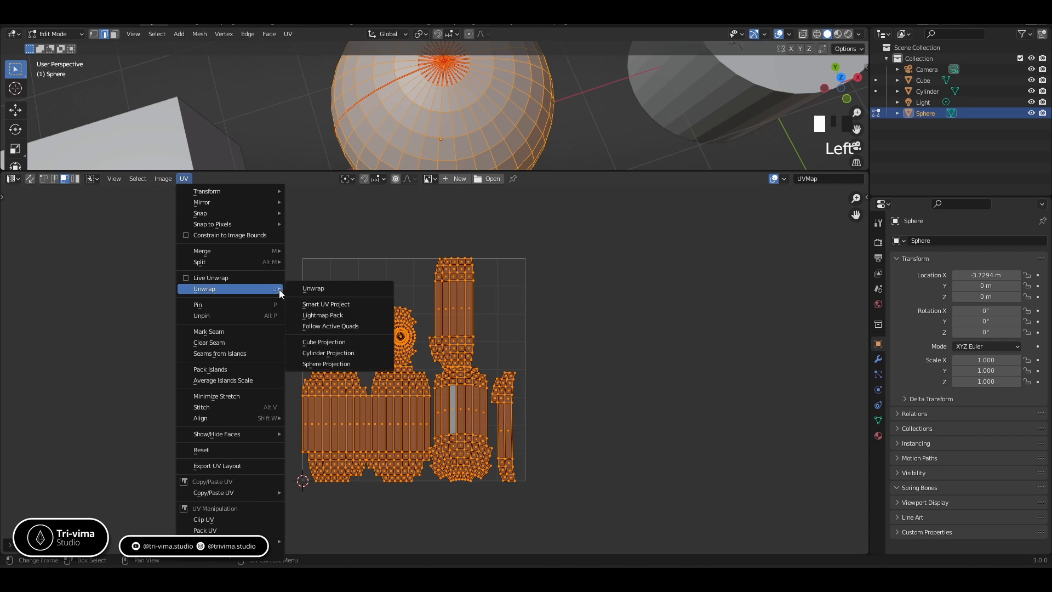
left_click(316, 327)
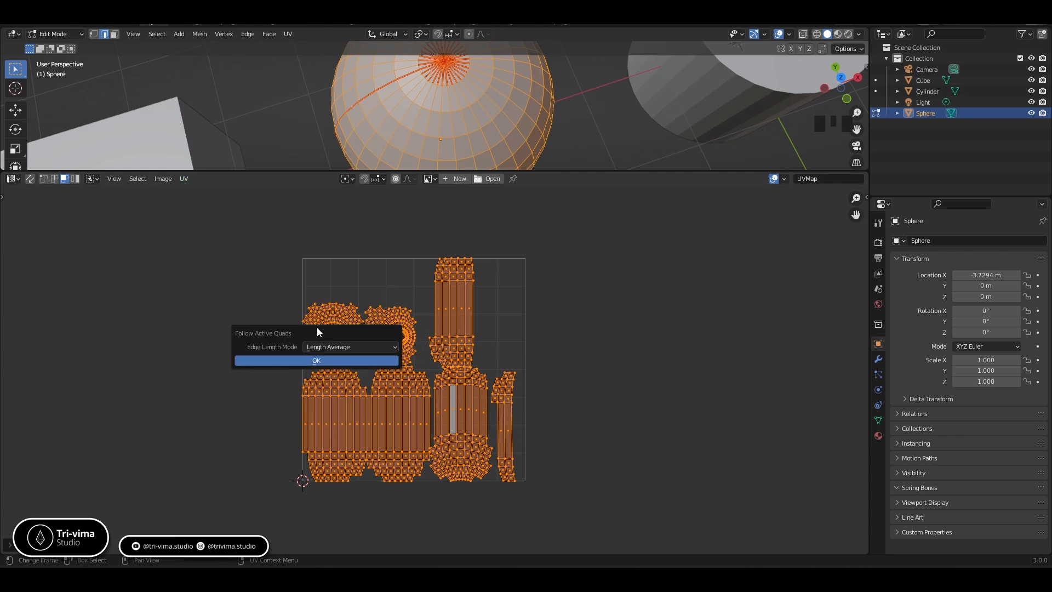
left_click(301, 362)
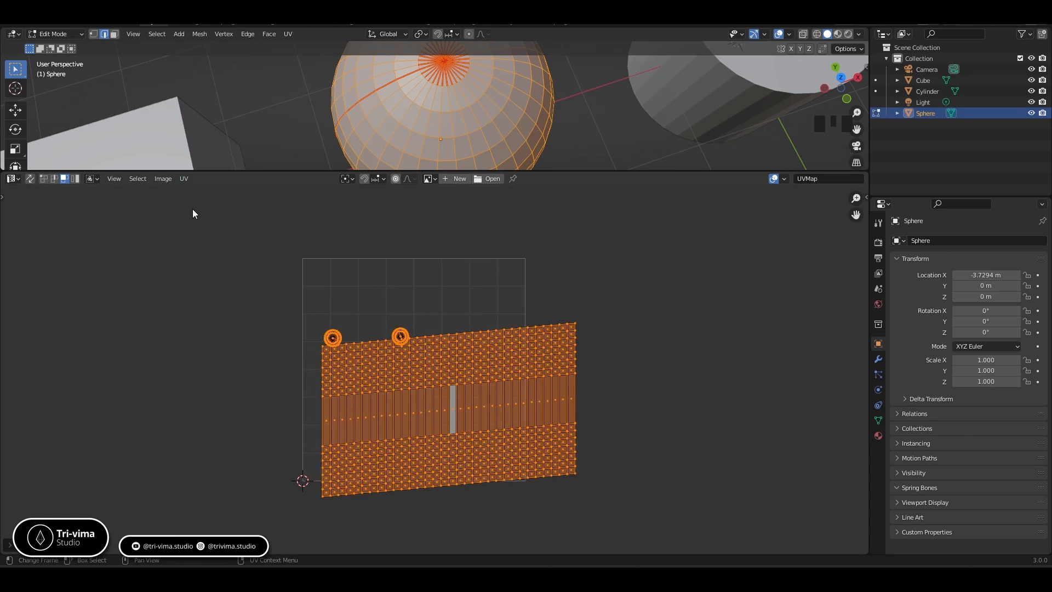
- Unwrap the capsule with Lightmap Pack on the selected faces, using image size 512, pack quality 12 and margin 0.10
left_click(184, 178)
mouse_move(225, 288)
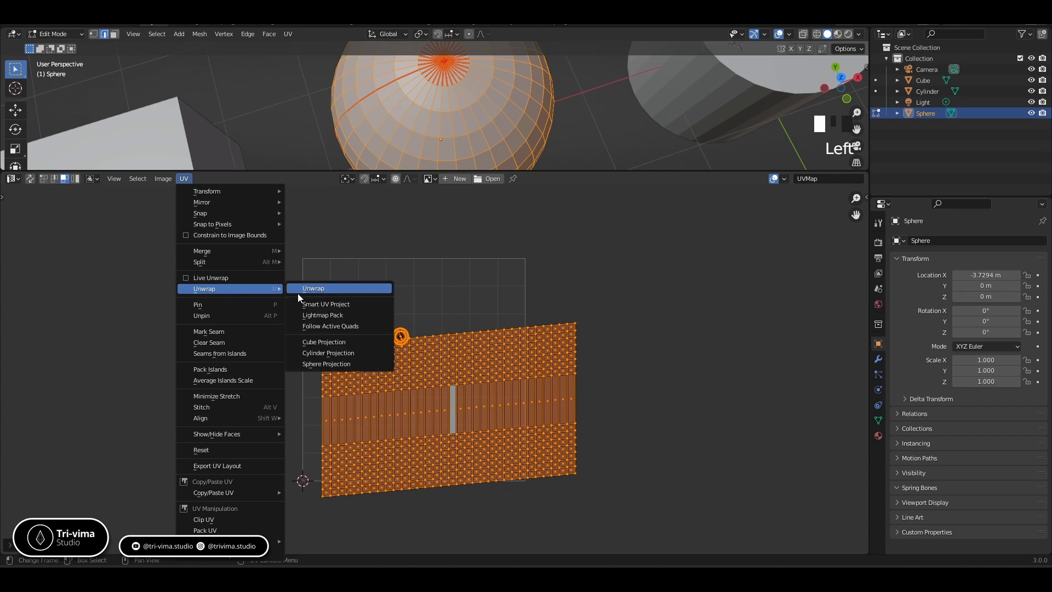
left_click(308, 316)
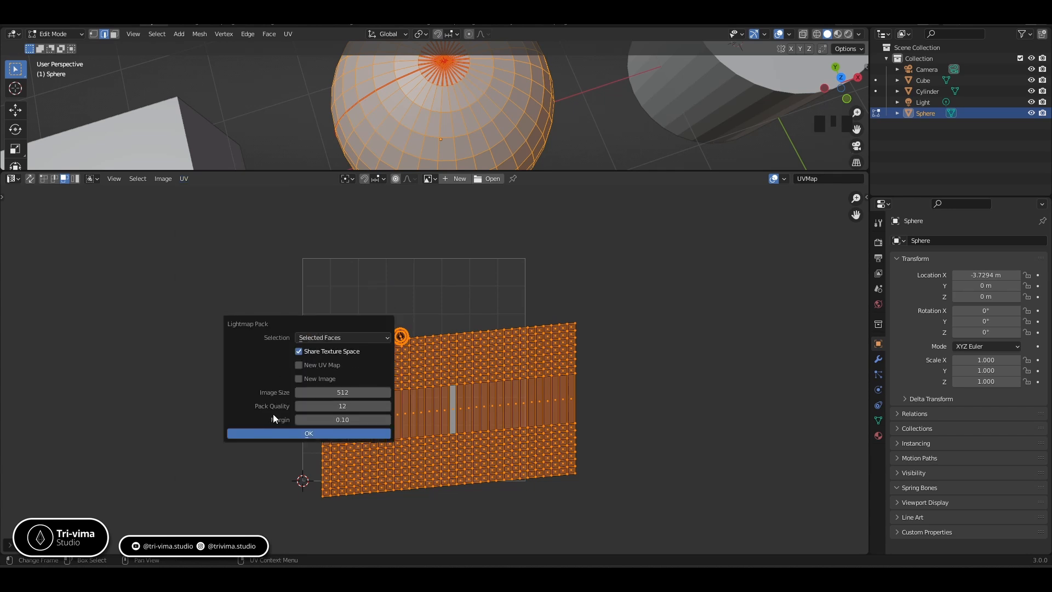
left_click(272, 434)
- Reset the capsule's UVs, and unwrap the mesh again along its seams with the standard Unwrap
left_click(184, 178)
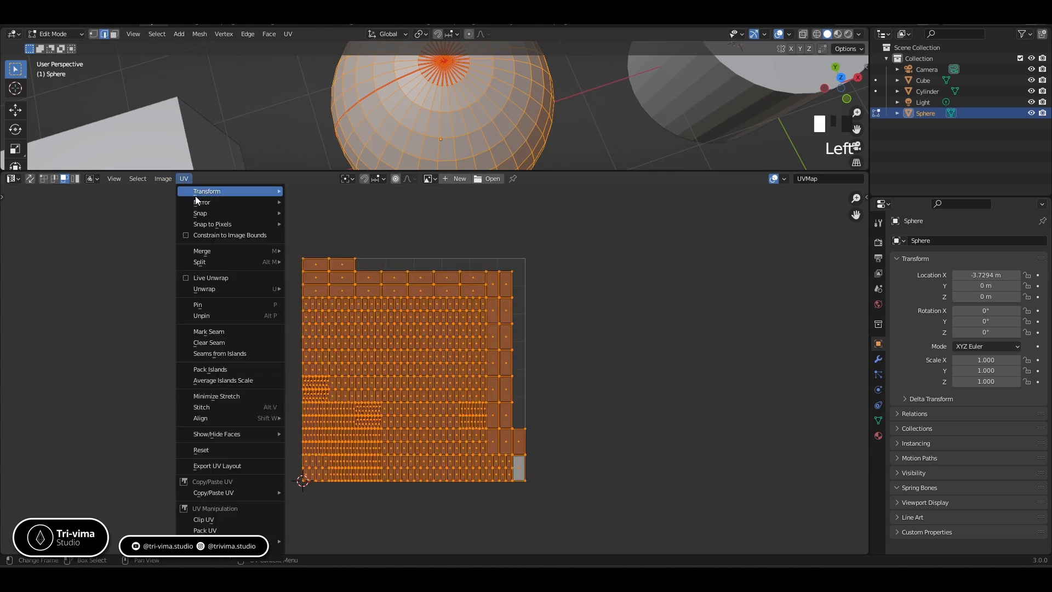
left_click(184, 179)
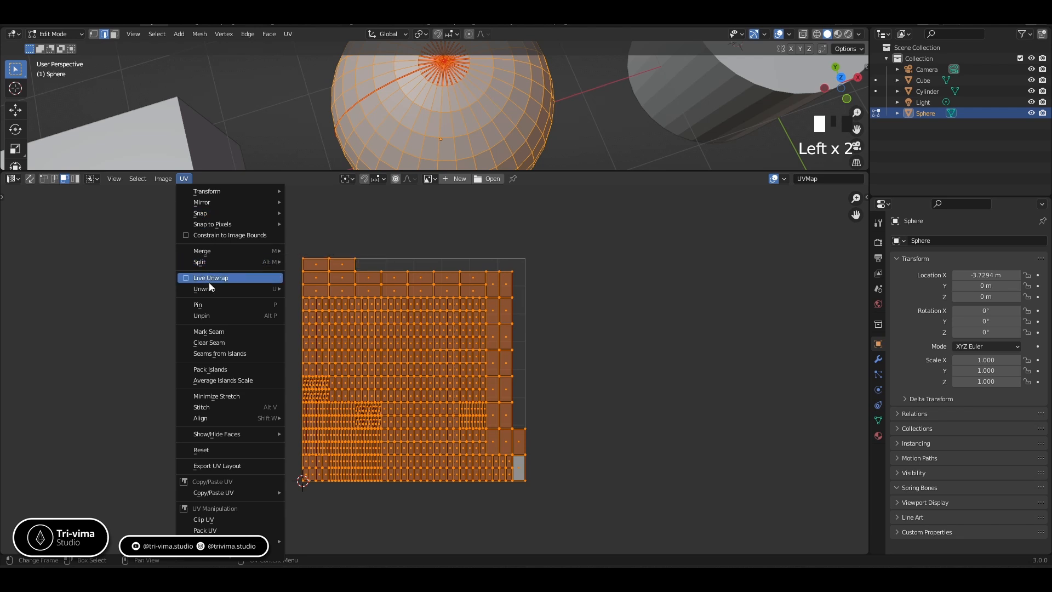
left_click(209, 451)
left_click(287, 34)
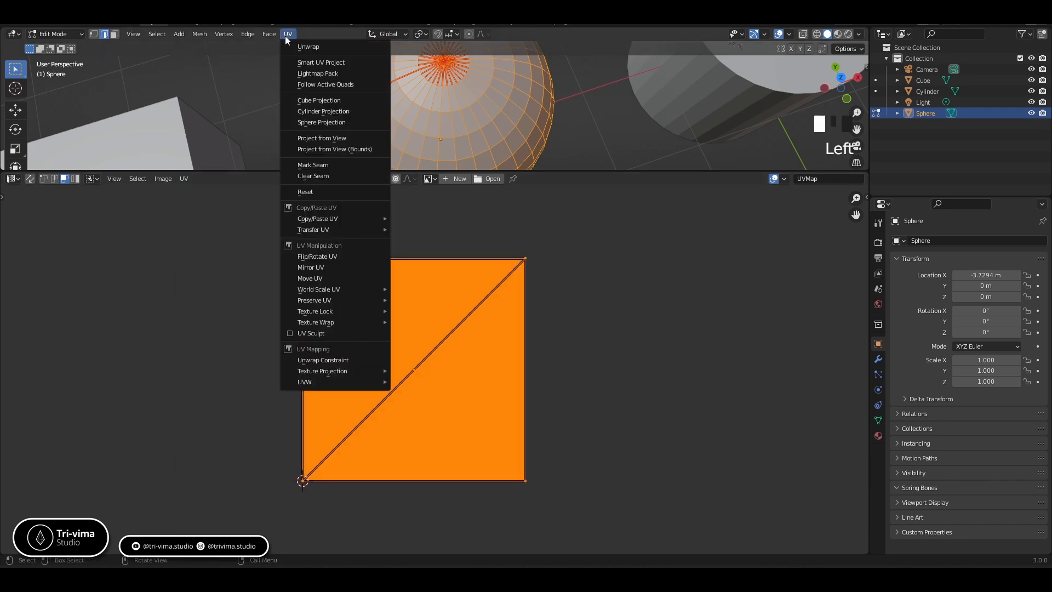
left_click(307, 47)
scroll(402, 410, "up", 6)
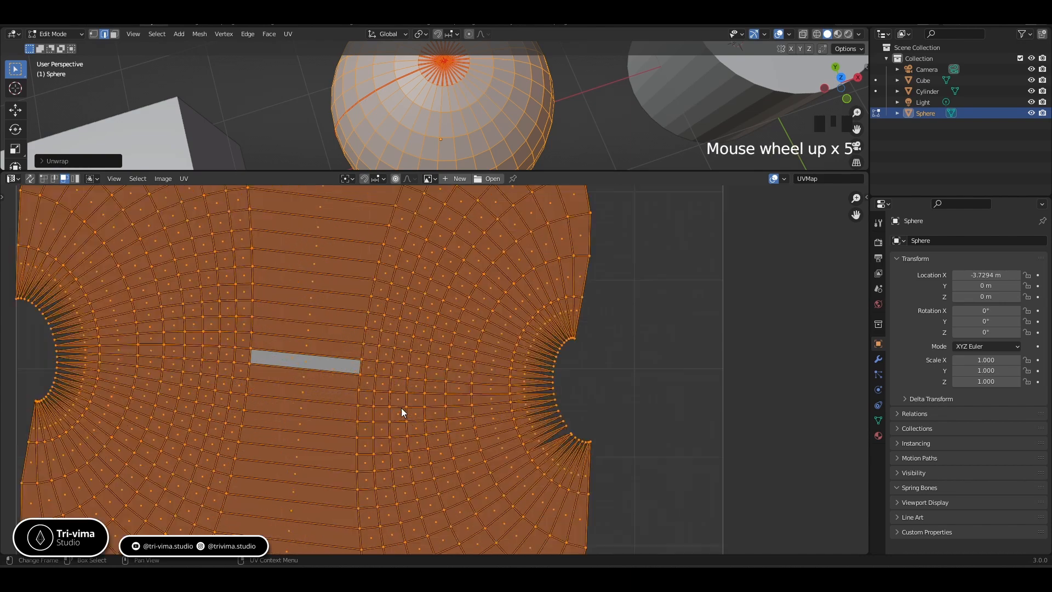
- Step back through the undo history to the capsule's seam unwrap with only the straightened middle quad selected
key("ctrl+z")
key("ctrl+z")
key("ctrl+z")
key("ctrl+z")
key("ctrl+z")
key("ctrl+z")
key("ctrl+z")
key("ctrl+z")
key("ctrl+z")
key("ctrl+z")
key("ctrl+z")
key("ctrl+z")
key("ctrl+z")
key("ctrl+z")
key("ctrl+z")
key("ctrl+z")
key("ctrl+z")
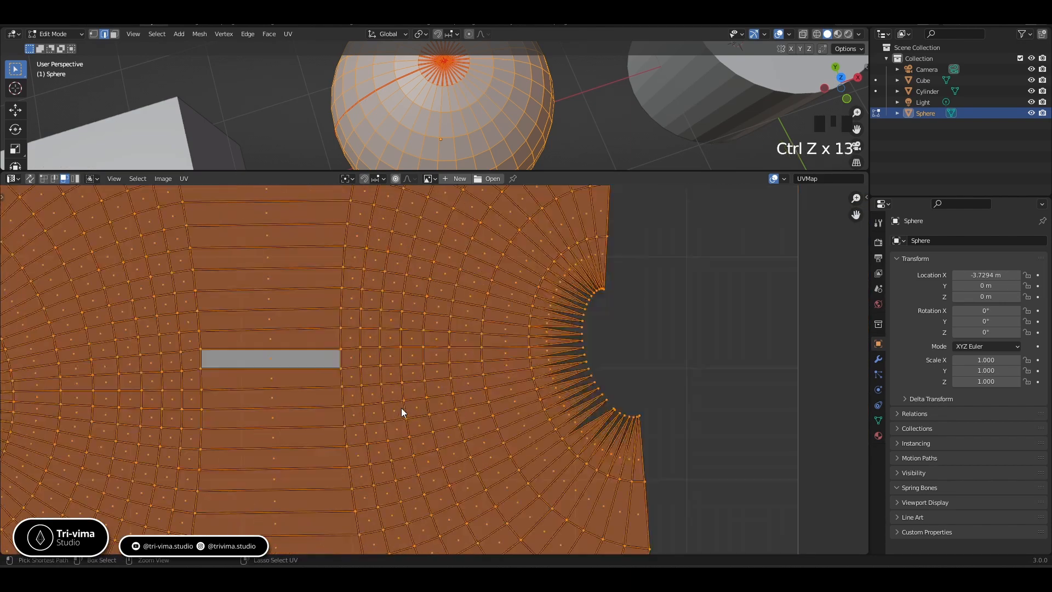
key("ctrl+shift+z")
key("ctrl+shift+z")
key("ctrl+shift+z")
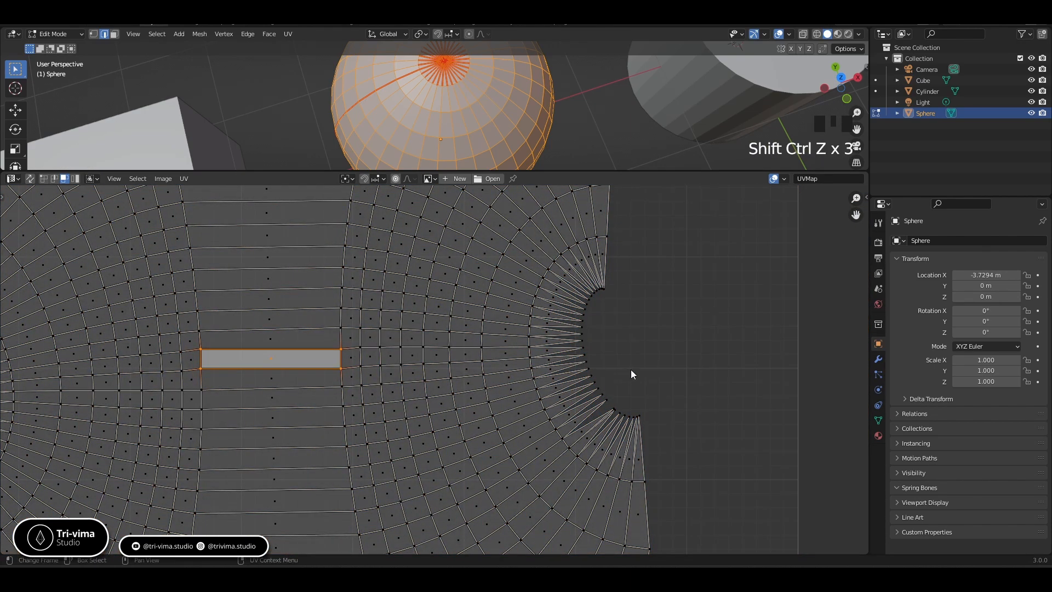
scroll(636, 367, "down", 4)
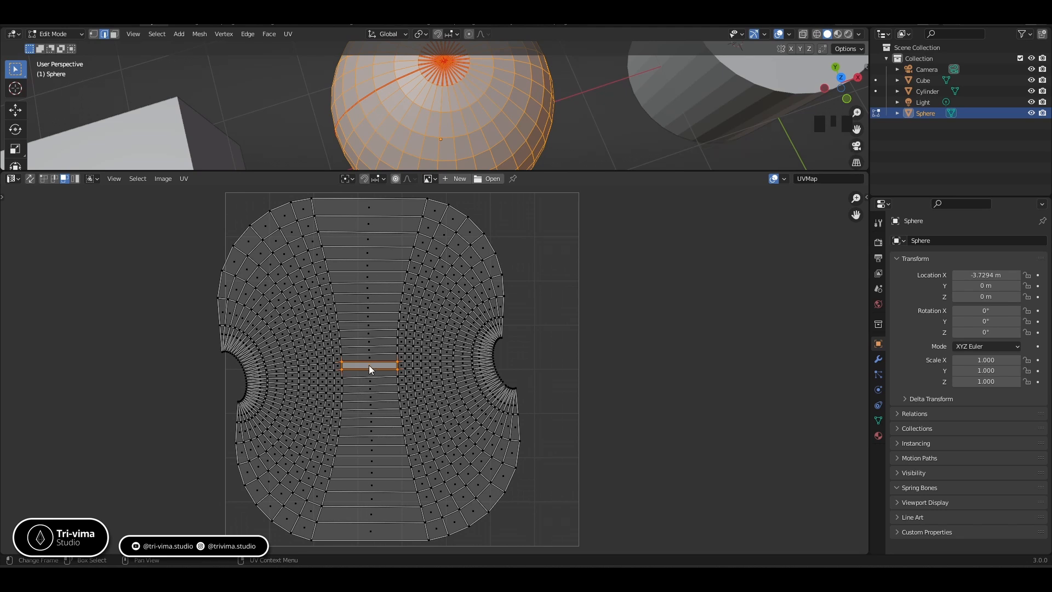
- Try Follow Active Quads with only the straightened middle quad selected, and undo it
right_click(370, 369)
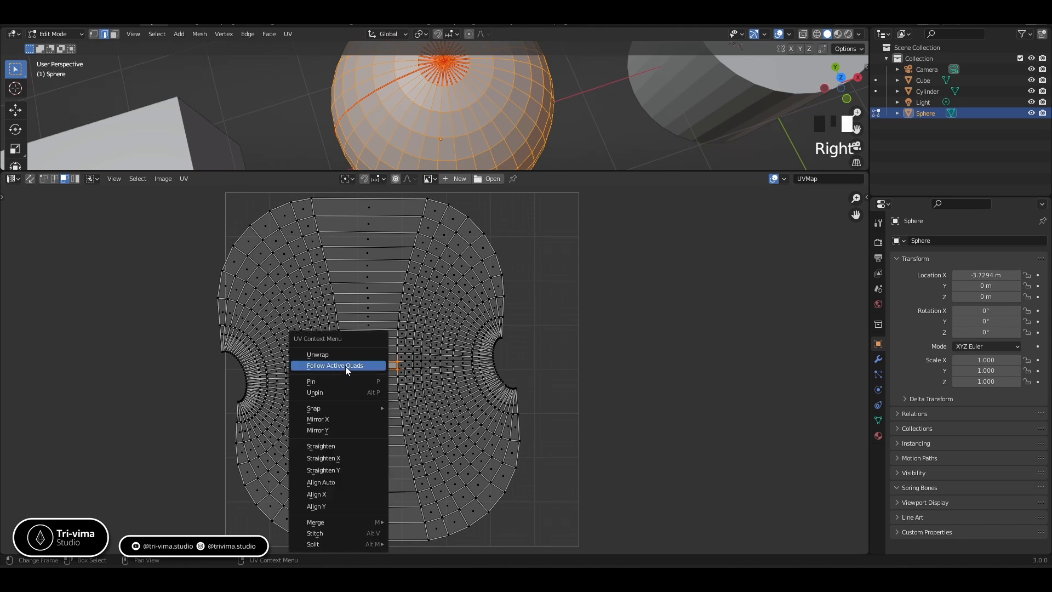
left_click(345, 366)
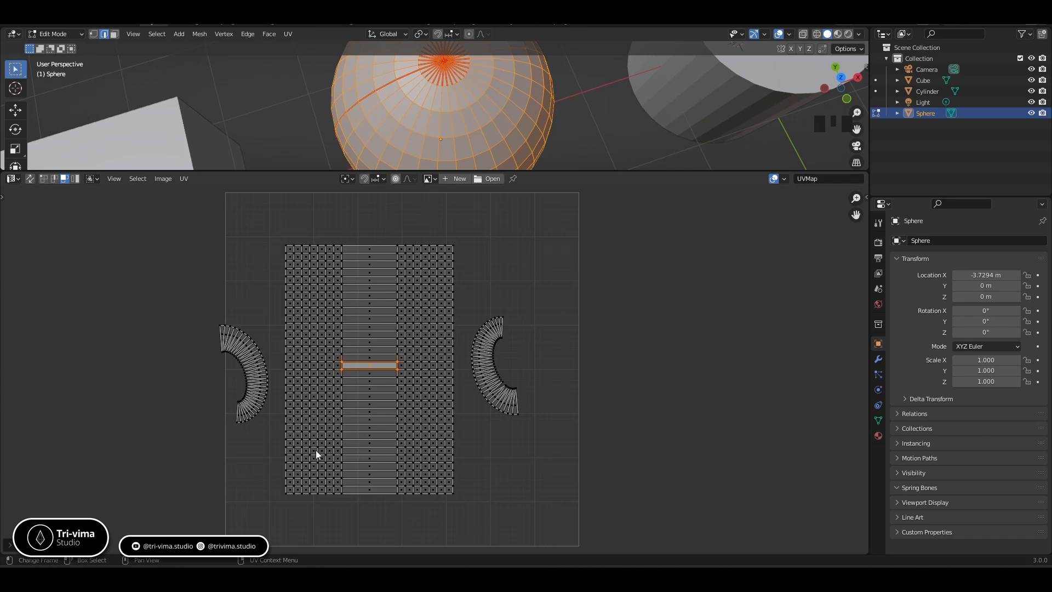
key("ctrl+z")
- Select all of the capsule's UVs and apply Follow Active Quads from the straightened middle quad
key("a")
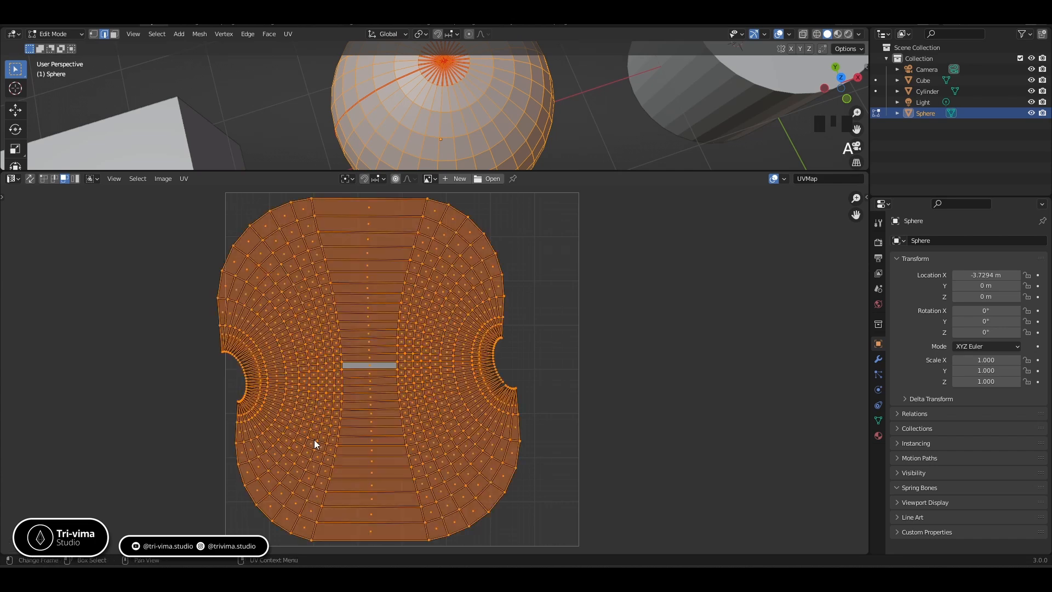
right_click(345, 367)
left_click(327, 365)
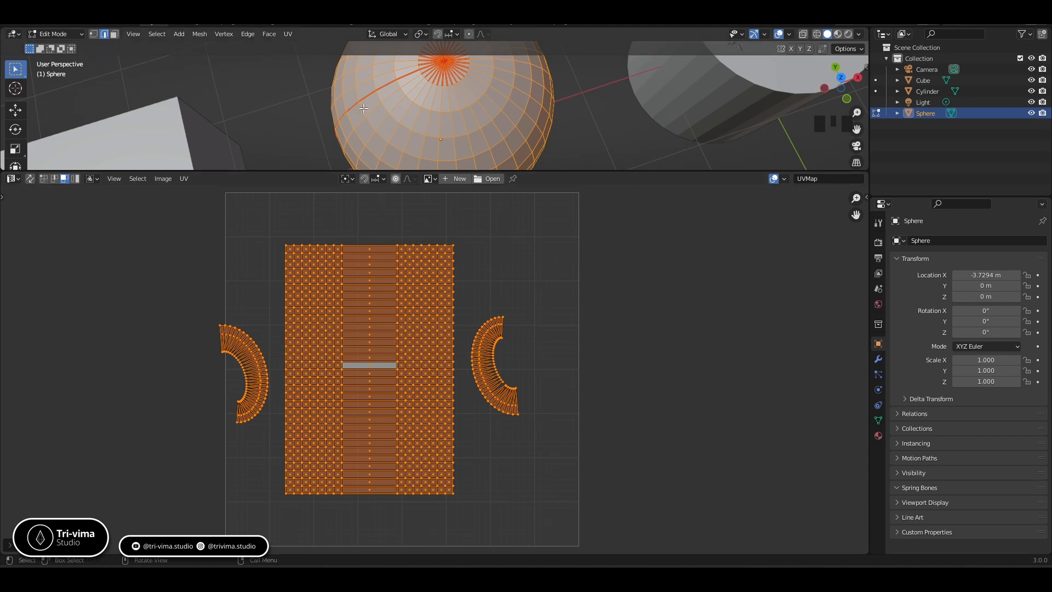
- Box-select the capsule's straightened UV islands and return to Object Mode
scroll(414, 94, "down", 4)
middle_click_drag(414, 94, 414, 123)
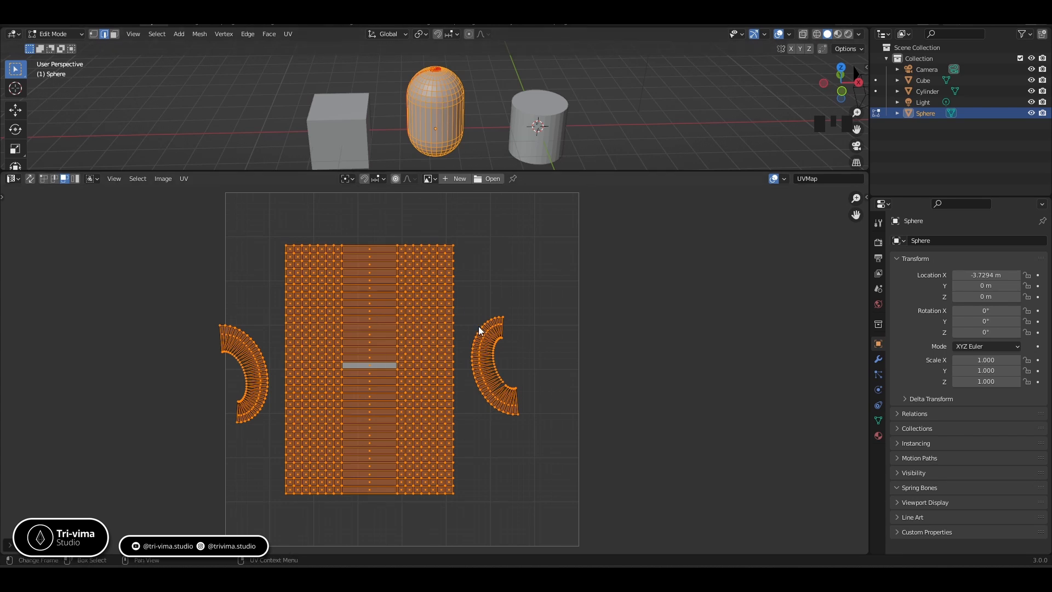
left_click_drag(147, 229, 540, 512)
key("Tab")
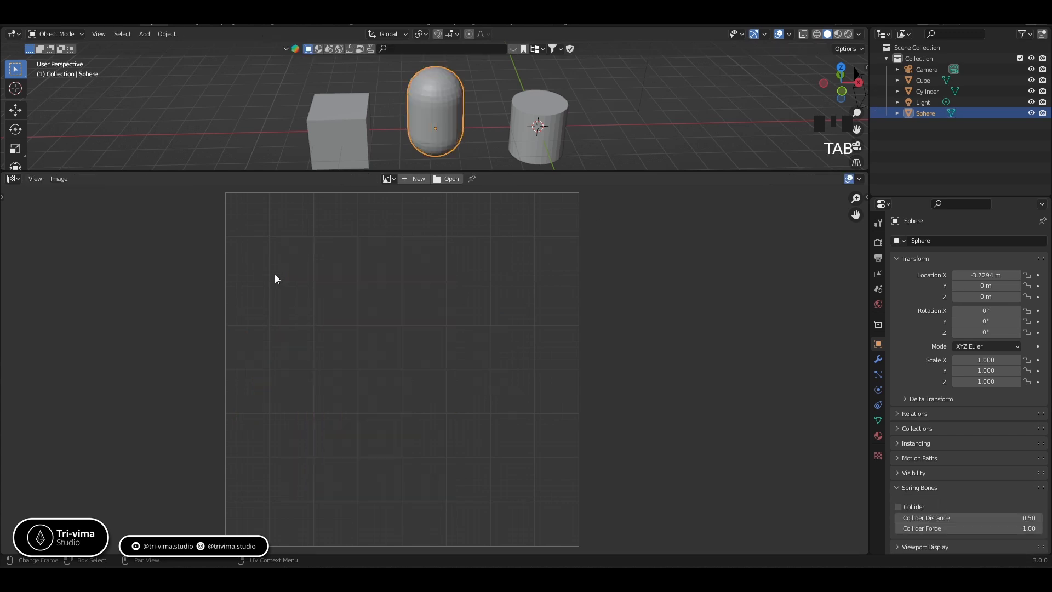
- Add a monkey mesh at the scene origin and enlarge the 3D viewport area
left_click(536, 159)
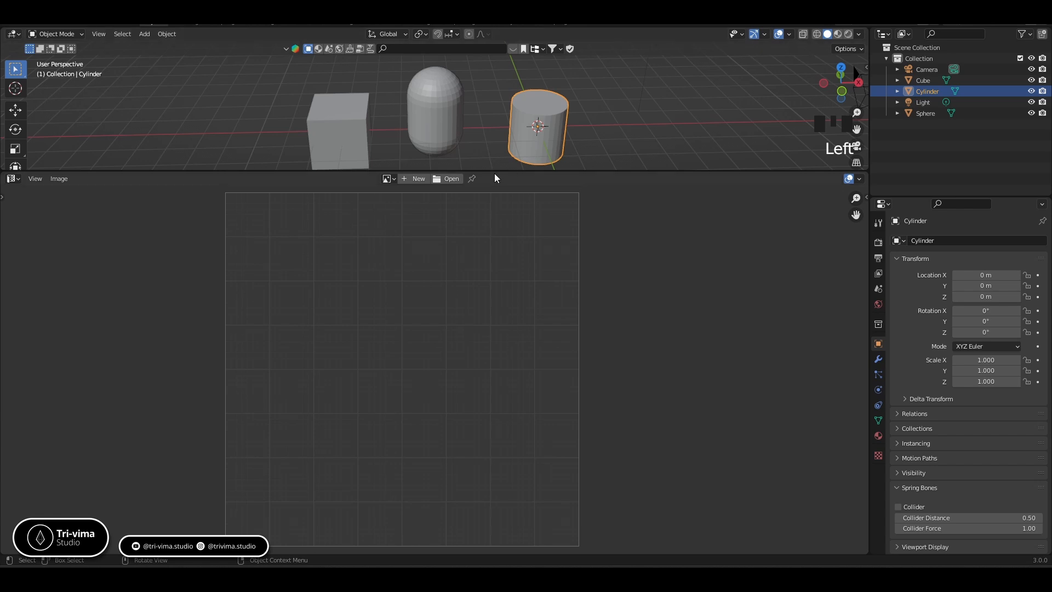
key("shift+a")
mouse_move(521, 136)
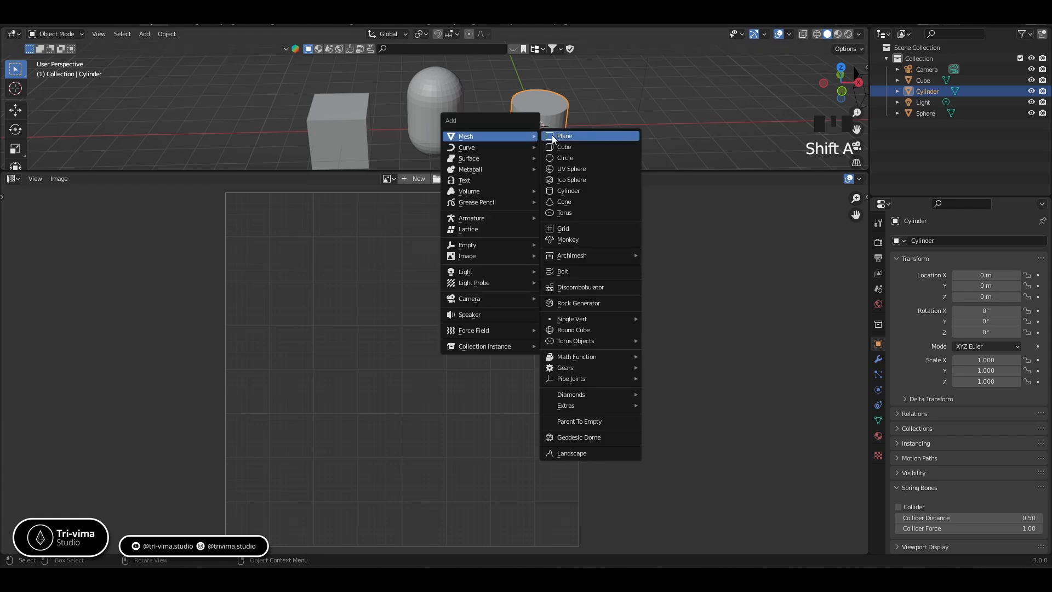
left_click(561, 237)
left_click_drag(498, 172, 504, 272)
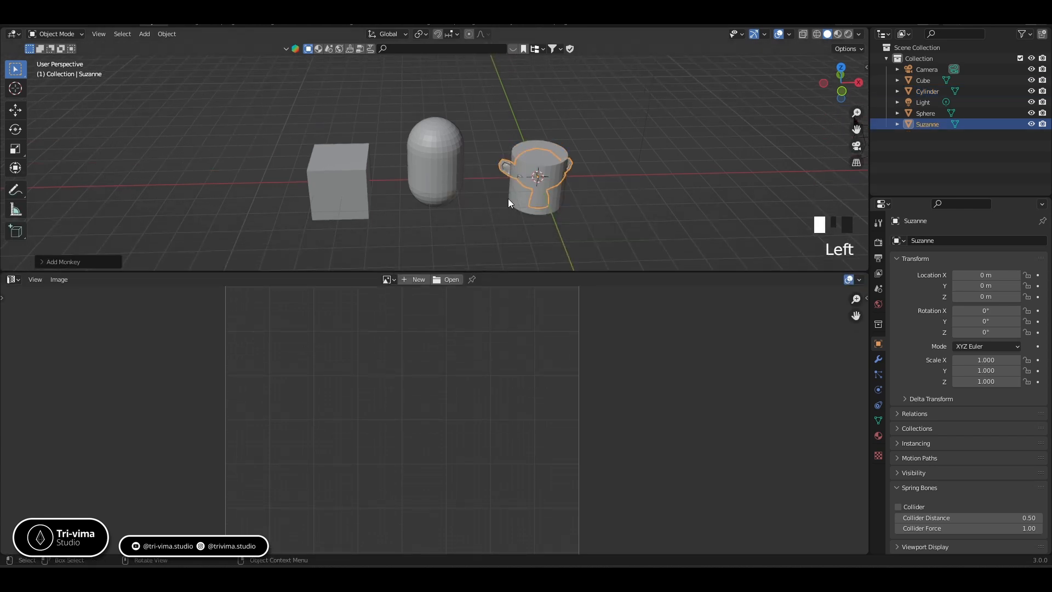
- Move the cylinder aside so it no longer overlaps the monkey, and select the monkey
left_click(514, 201)
key("g")
left_click(594, 190)
left_click(552, 167)
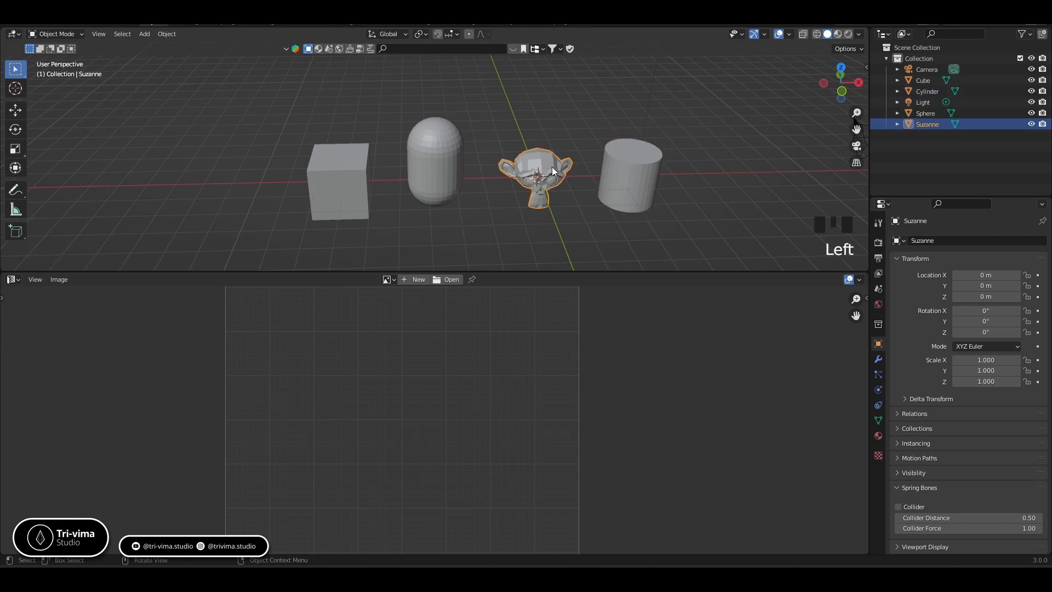
- Enter Edit Mode on the monkey and compare its mesh with the default UV islands
key("Tab")
scroll(449, 405, "down", 4)
scroll(432, 482, "up", 3)
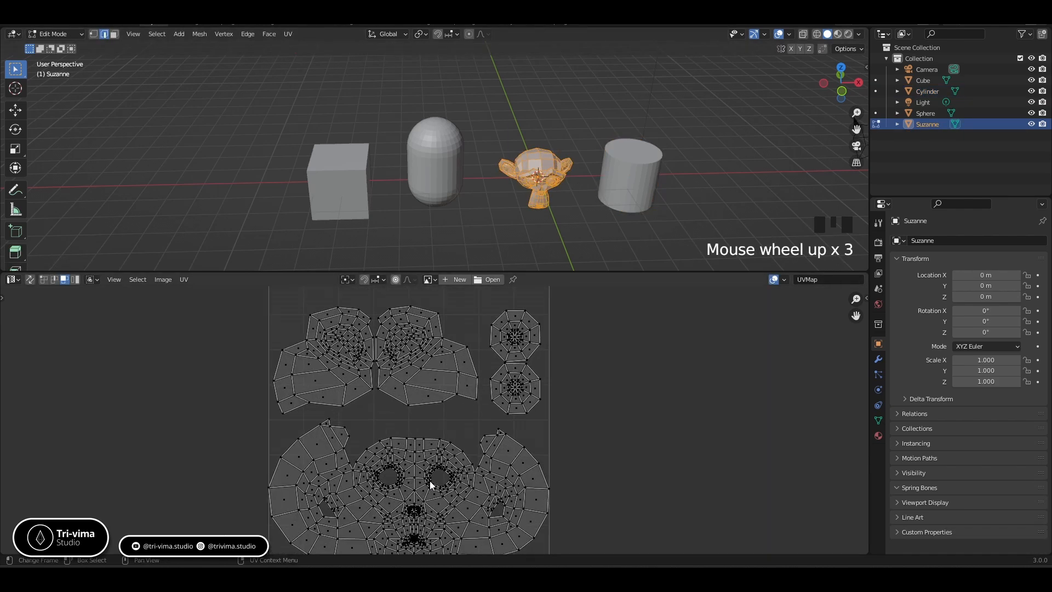
key("KP_Decimal")
scroll(404, 200, "up", 4)
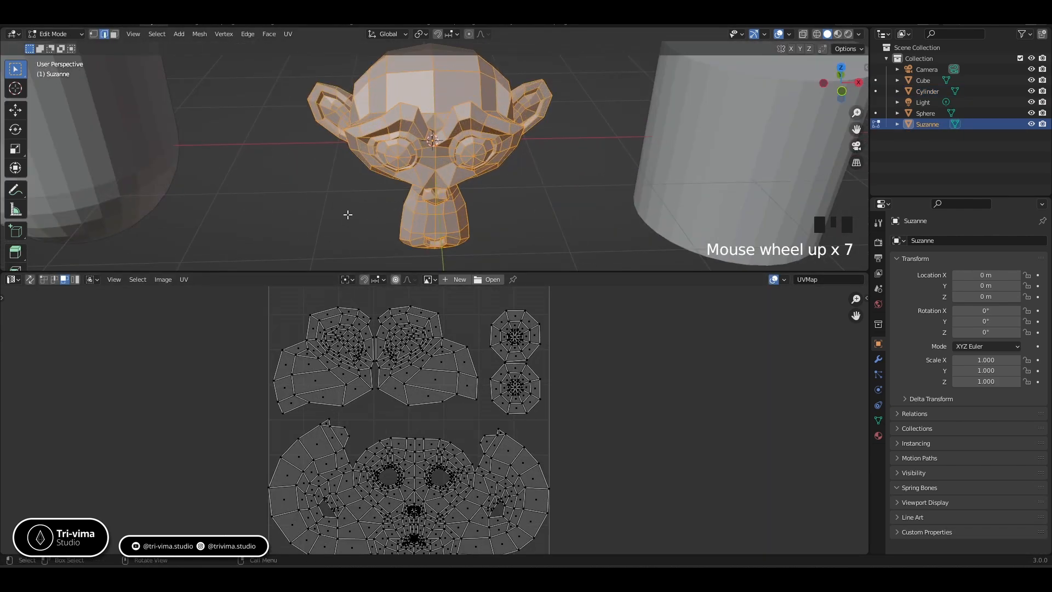
mouse_move(348, 214)
middle_mouse_down()
mouse_move(411, 217)
mouse_move(313, 225)
mouse_move(315, 204)
mouse_move(336, 204)
middle_mouse_up()
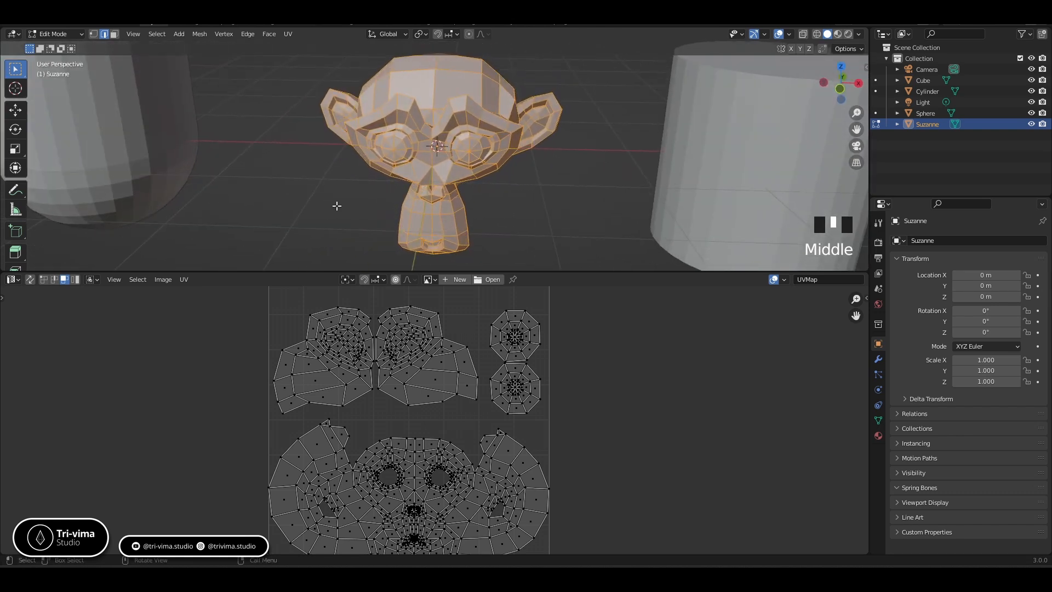
right_click(439, 165)
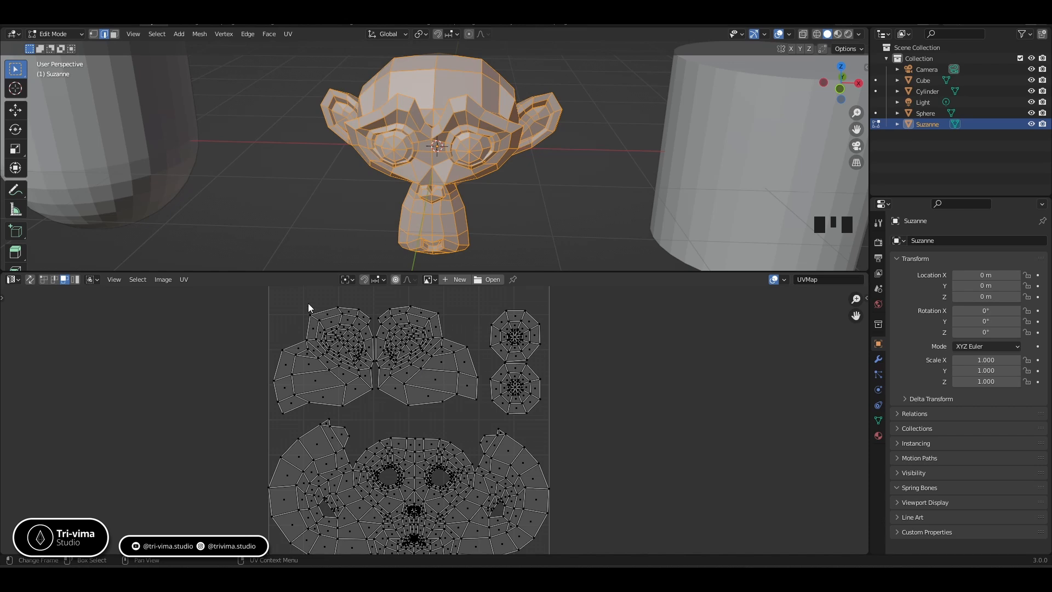
left_click_drag(308, 275, 307, 193)
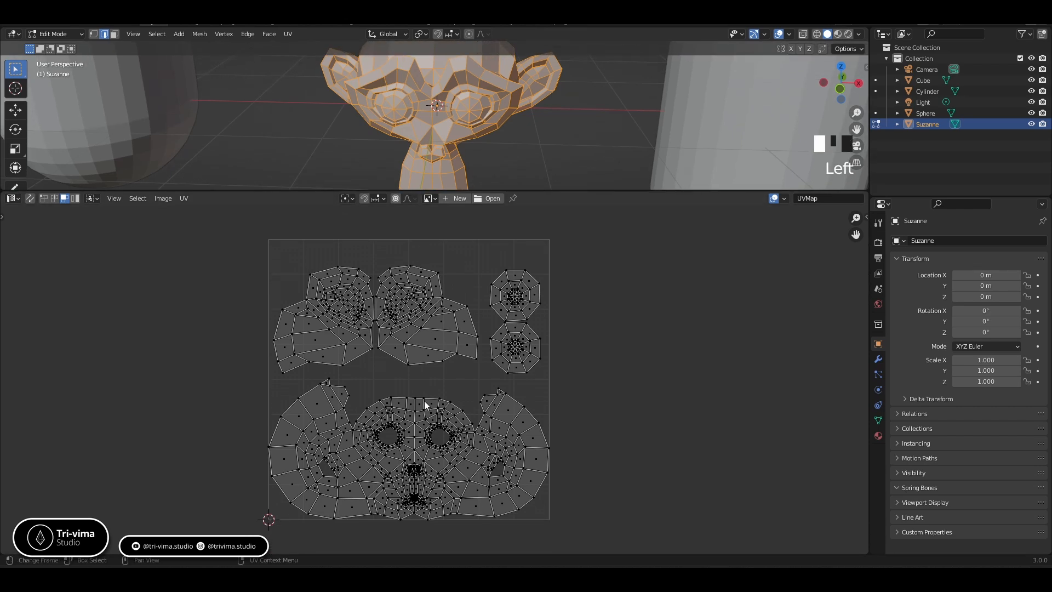
- Examine the mouth, nose and eye areas of the monkey's face UV island, as well as its other islands
scroll(416, 528, "up", 1)
middle_click_drag(416, 528, 371, 376, "shift")
scroll(319, 437, "up", 5)
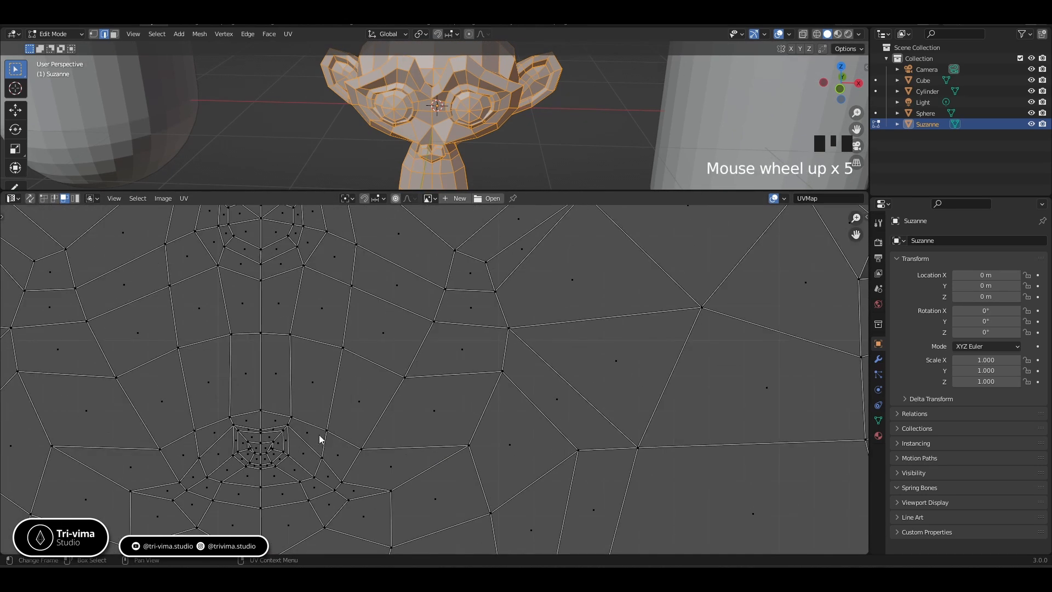
scroll(253, 467, "up", 1)
middle_click_drag(253, 467, 335, 420)
scroll(335, 421, "up", 2)
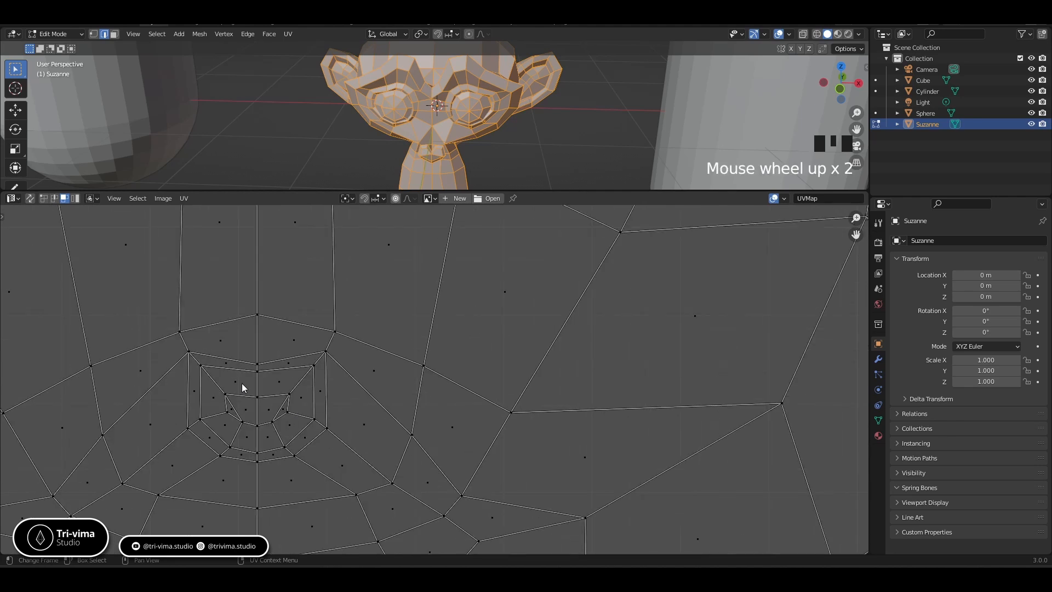
scroll(367, 433, "down", 7)
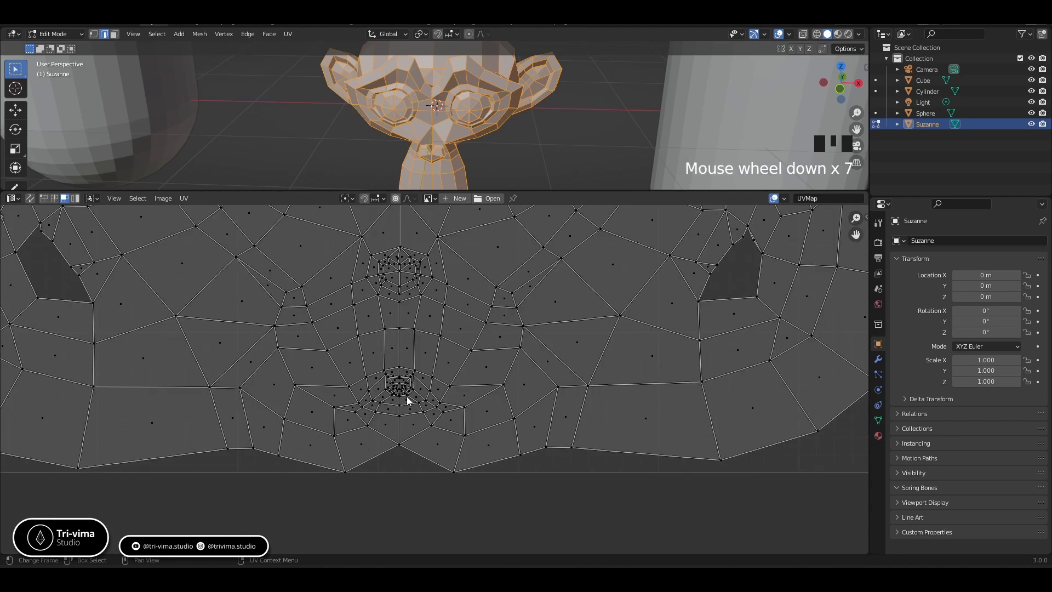
middle_click_drag(437, 357, 466, 416, "shift")
scroll(469, 415, "down", 2)
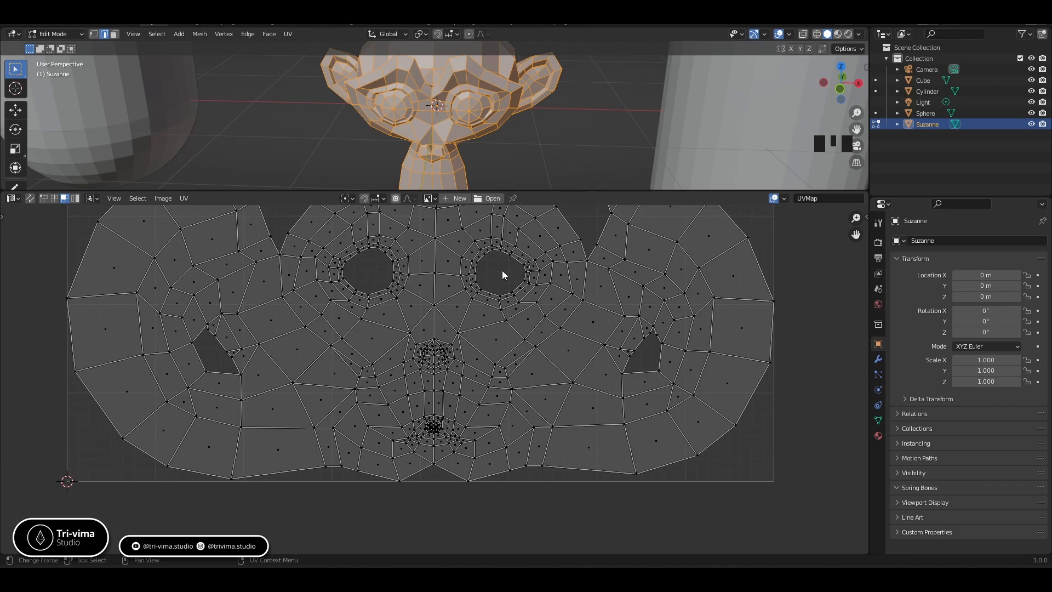
scroll(476, 301, "down", 3)
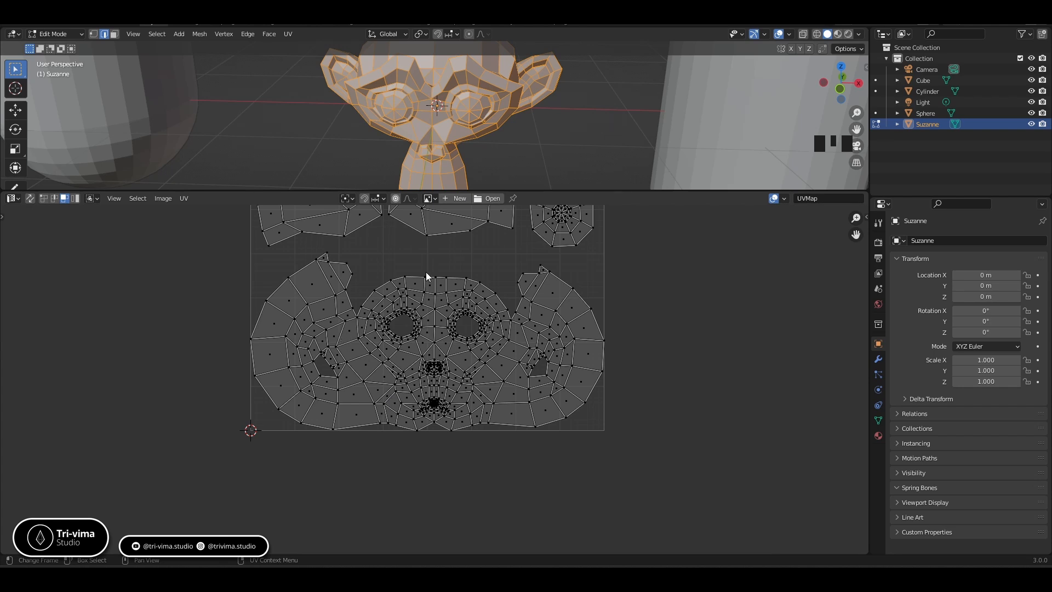
middle_click_drag(428, 276, 390, 373, "shift")
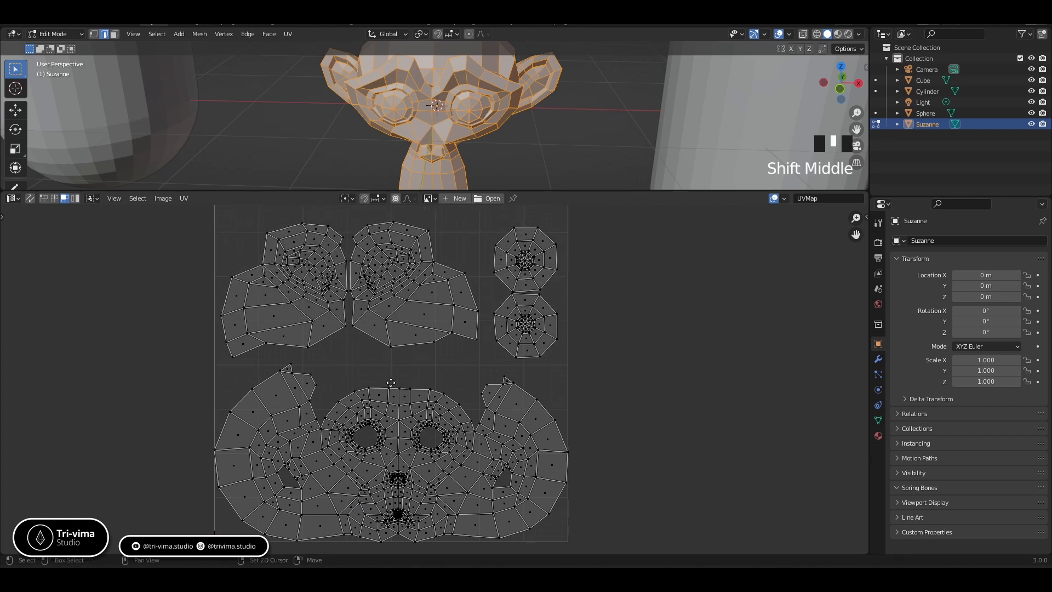
- Return to Object Mode and duplicate the monkey, placing the copy directly above the original at about Z 2.88 m
scroll(458, 137, "down", 4)
key("Tab")
scroll(459, 147, "down", 4)
key("shift+d")
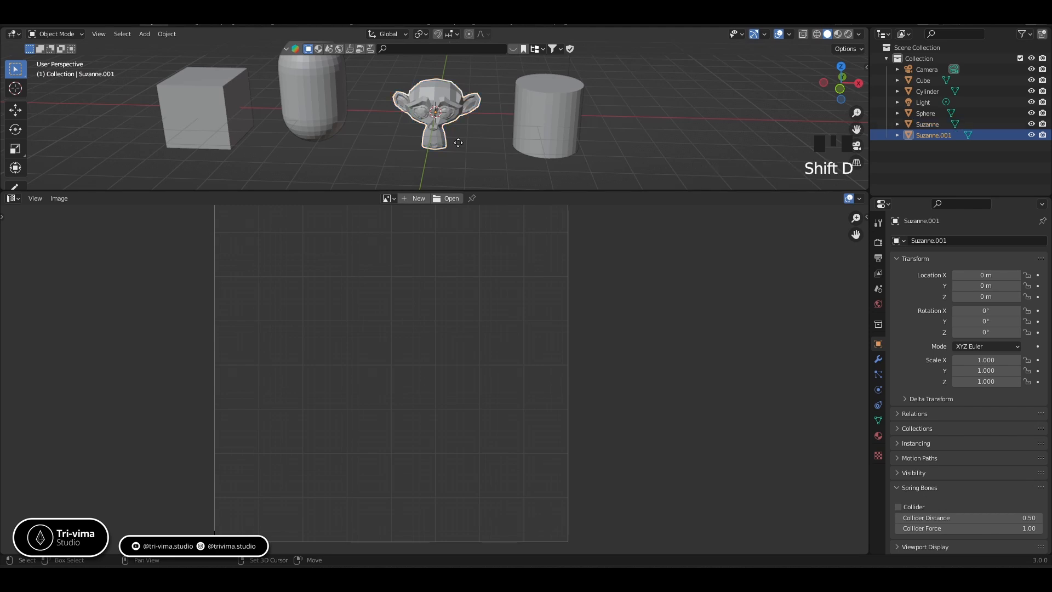
left_click(484, 53)
middle_click_drag(485, 53, 389, 132, "shift")
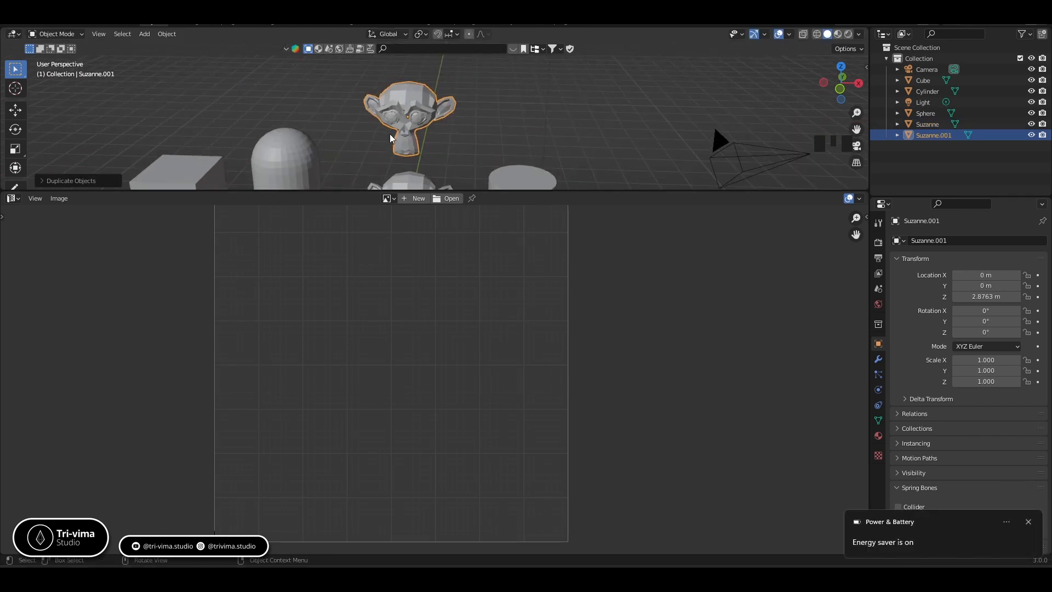
- Enter Edit Mode on the duplicated monkey and delete its existing UV map from the mesh data
key("Tab")
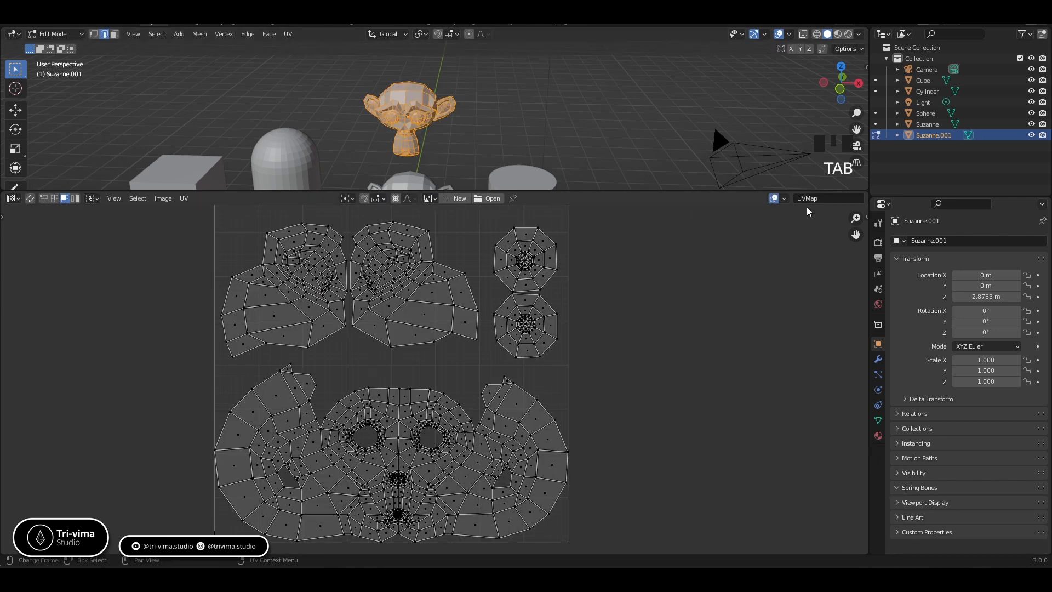
left_click(879, 421)
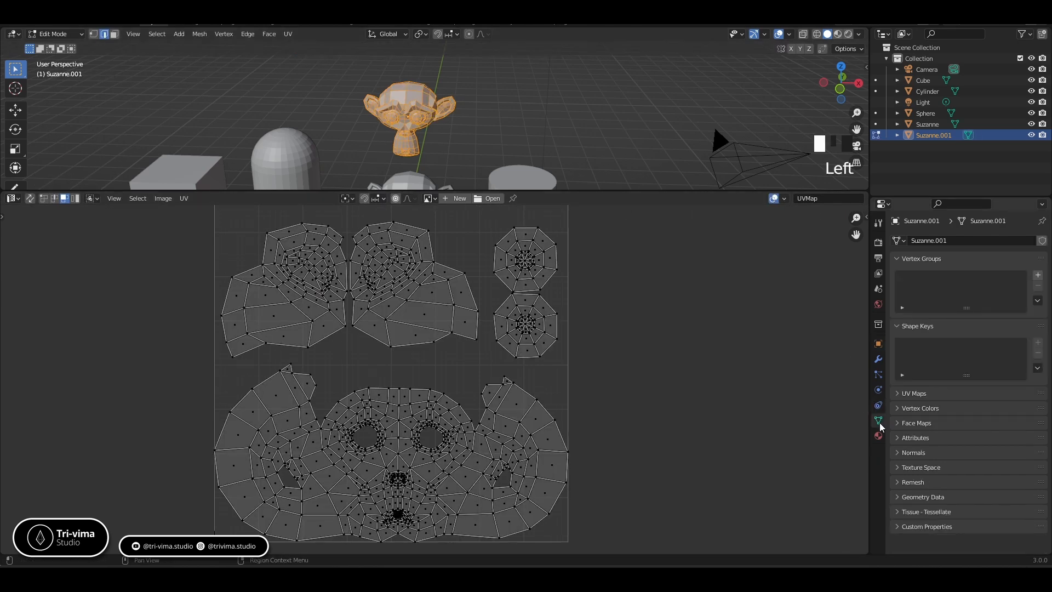
left_click(902, 394)
left_click(1038, 421)
middle_click_drag(469, 337, 464, 330)
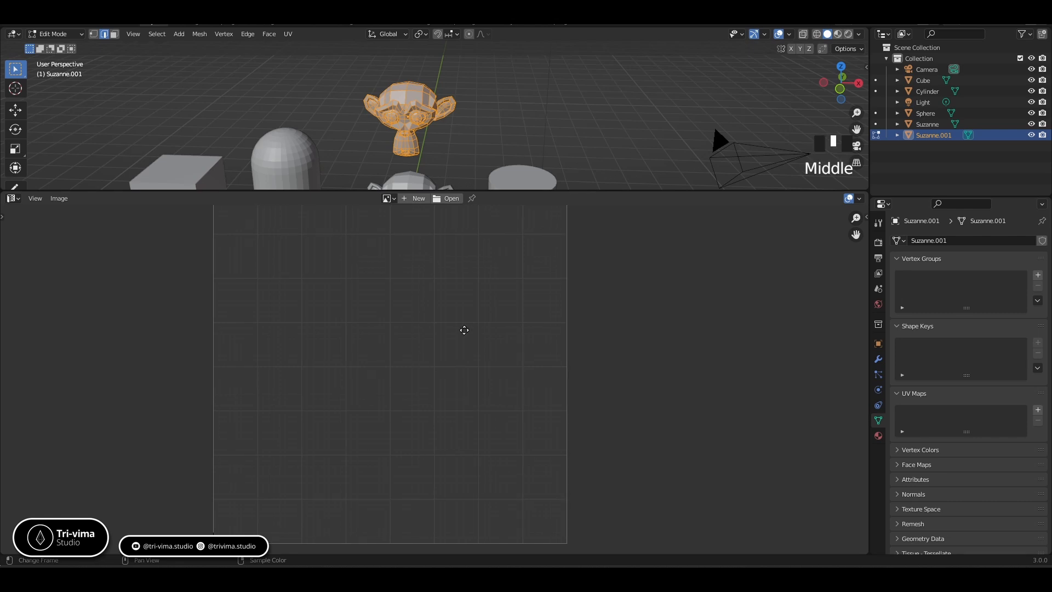
- Enlarge the 3D viewport, bring the duplicated monkey close into view and clear its edge selection
left_click_drag(479, 192, 487, 359)
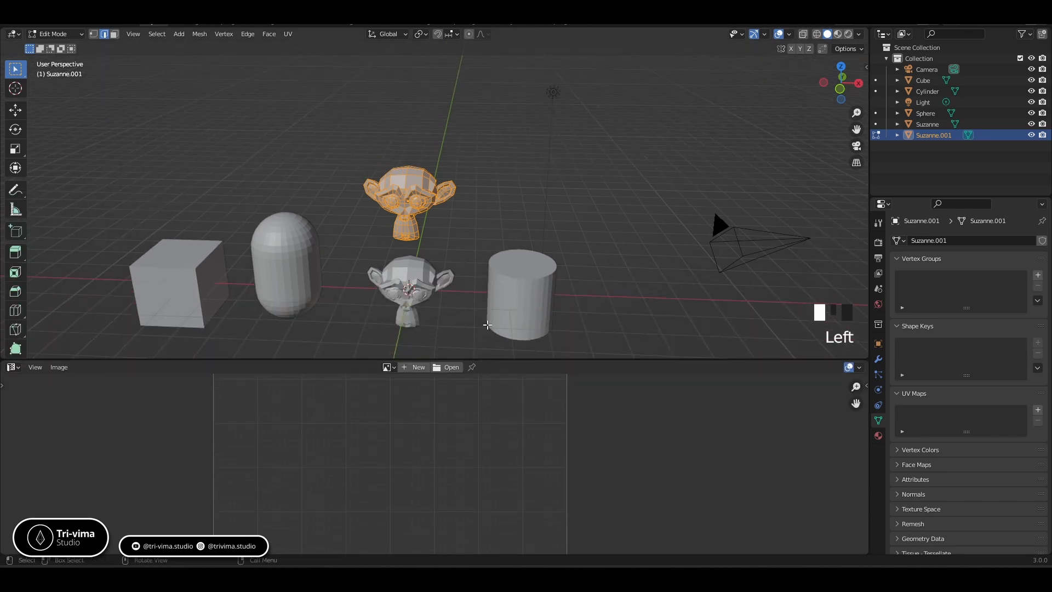
scroll(442, 223, "up", 7)
middle_click_drag(456, 244, 467, 274)
left_click(468, 276)
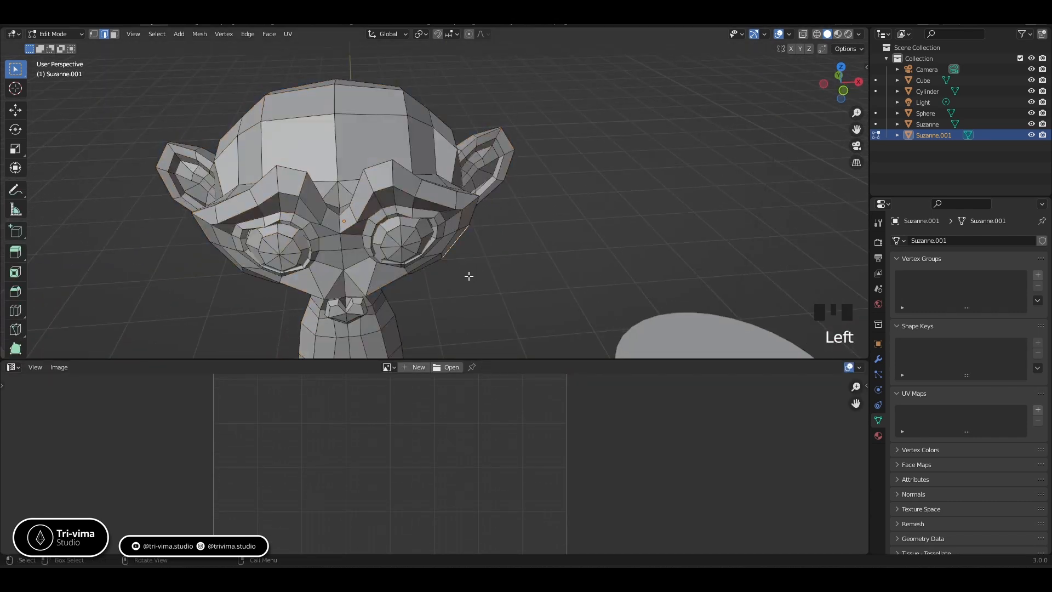
- Select the centre edge loop of the monkey's head down to the chin and undo the last edge pick near the nose
left_click(337, 167)
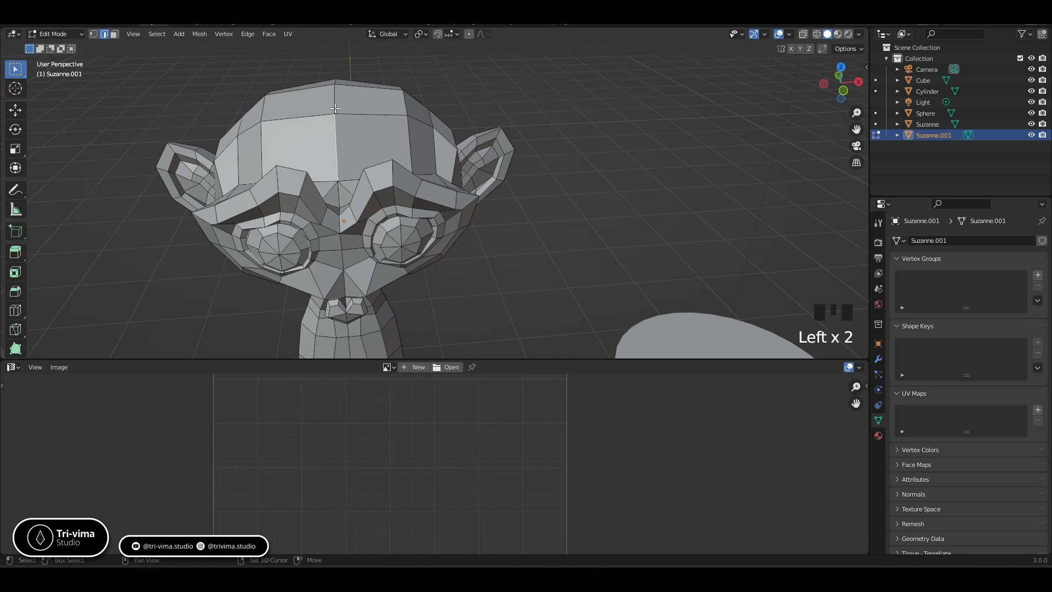
left_click(338, 166, "alt+shift")
middle_click_drag(359, 325, 356, 188, "shift")
scroll(352, 202, "up", 2)
middle_click_drag(363, 60, 363, 105, "shift")
left_click(366, 126, "shift")
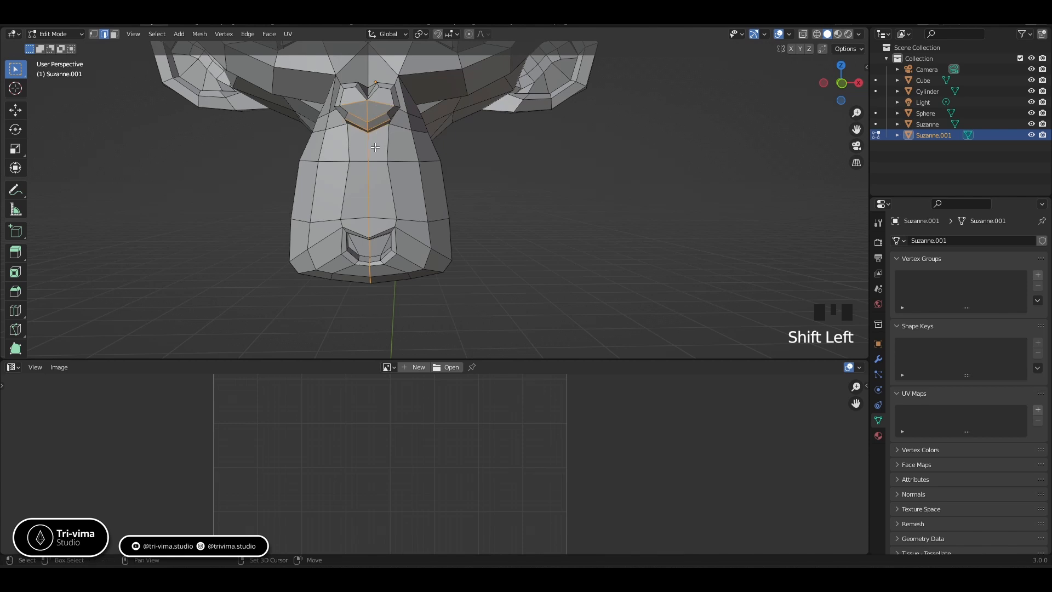
key("ctrl+z")
- Remove the vertical centre edges of the snout, mouth and chin from the selection by shortest path
left_click_drag(360, 107, 373, 135, "ctrl")
middle_click_drag(373, 136, 305, 94)
left_click_drag(304, 94, 295, 138, "ctrl")
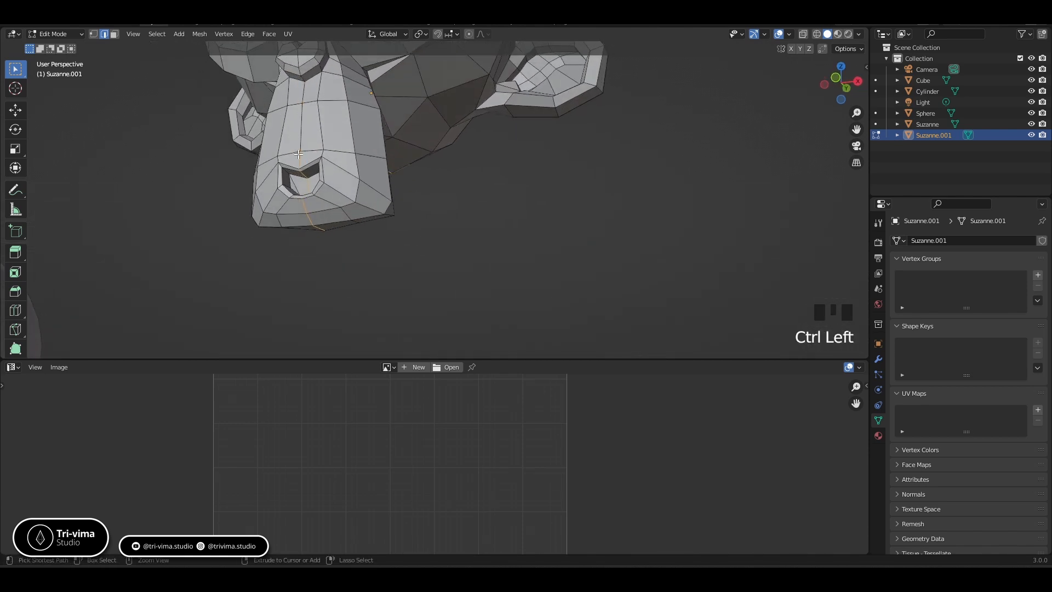
left_click(299, 155, "ctrl")
left_click(300, 167, "ctrl")
left_click(304, 178, "ctrl")
middle_click_drag(305, 178, 261, 132)
left_click(347, 277, "ctrl")
left_click_drag(261, 132, 291, 161, "ctrl")
- Add the lower back edges of the chin and the vertical edges along both sides of the jaw to the selection
middle_click_drag(291, 161, 197, 141)
middle_click_drag(327, 298, 347, 316)
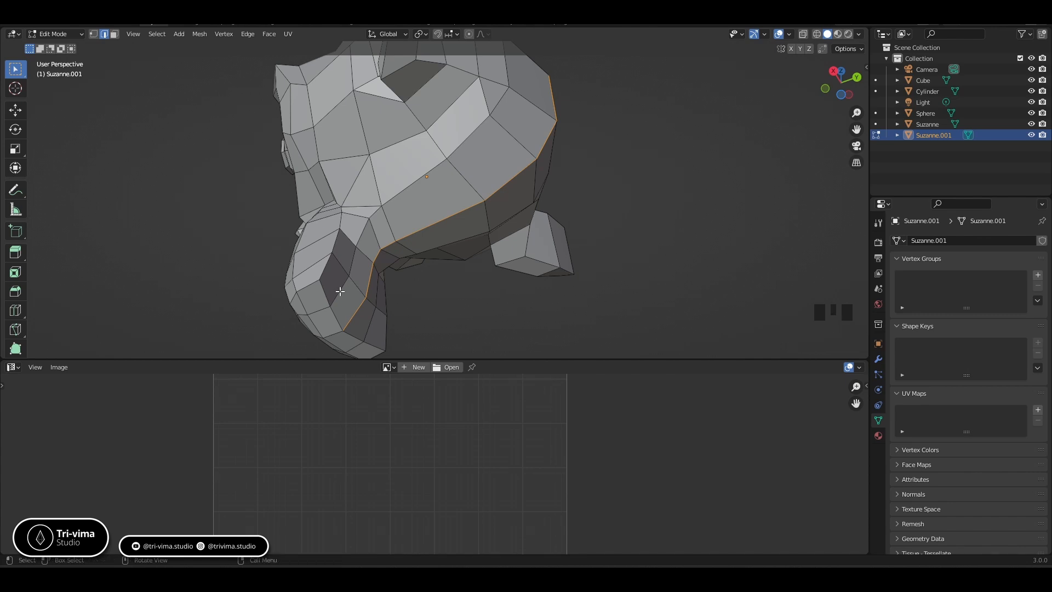
left_click(334, 319, "alt+shift")
left_click(325, 272, "alt+shift")
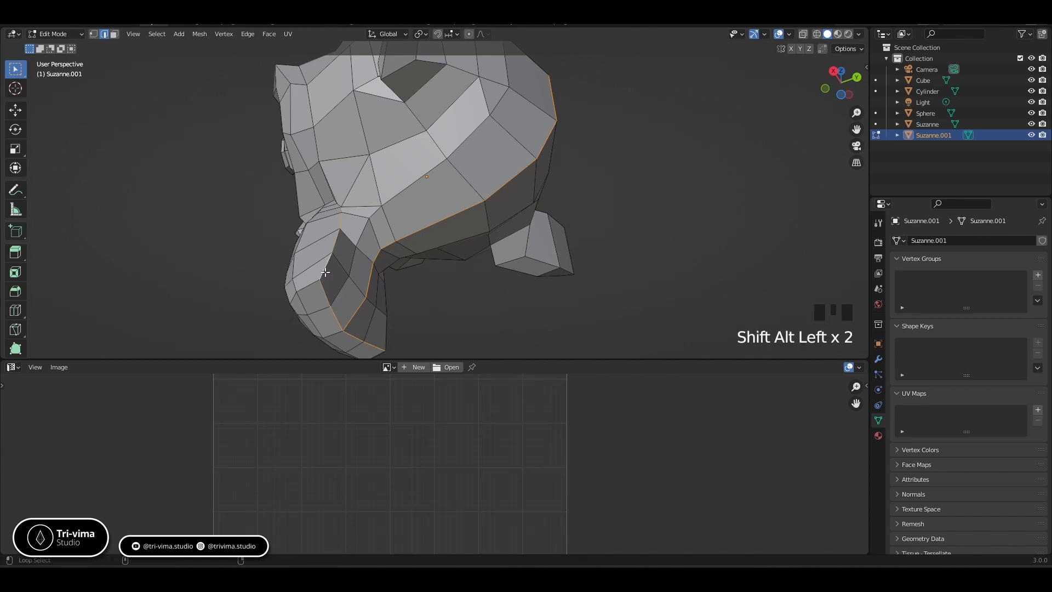
middle_click_drag(326, 272, 559, 209)
left_click(619, 236, "alt+shift")
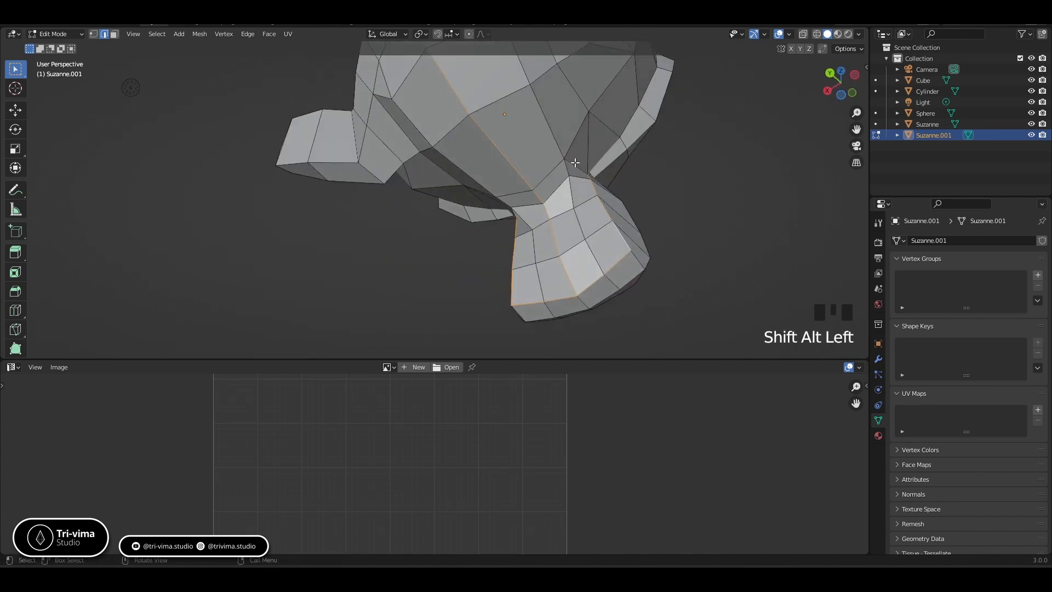
- Try to add an edge loop beside the ear to the selection
middle_click_drag(620, 235, 358, 219)
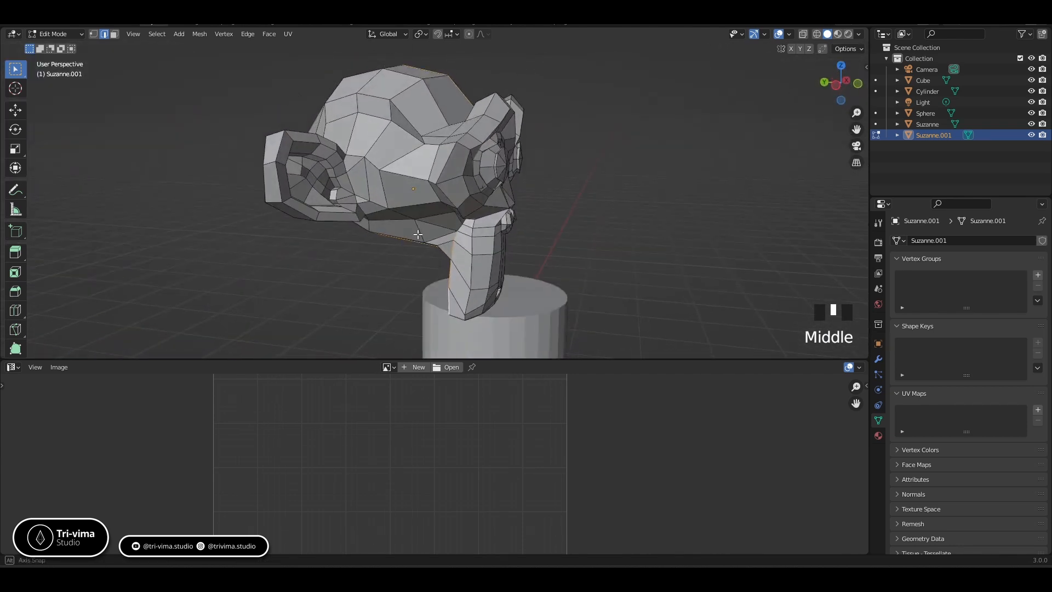
scroll(357, 219, "up", 2)
middle_click_drag(389, 169, 494, 179)
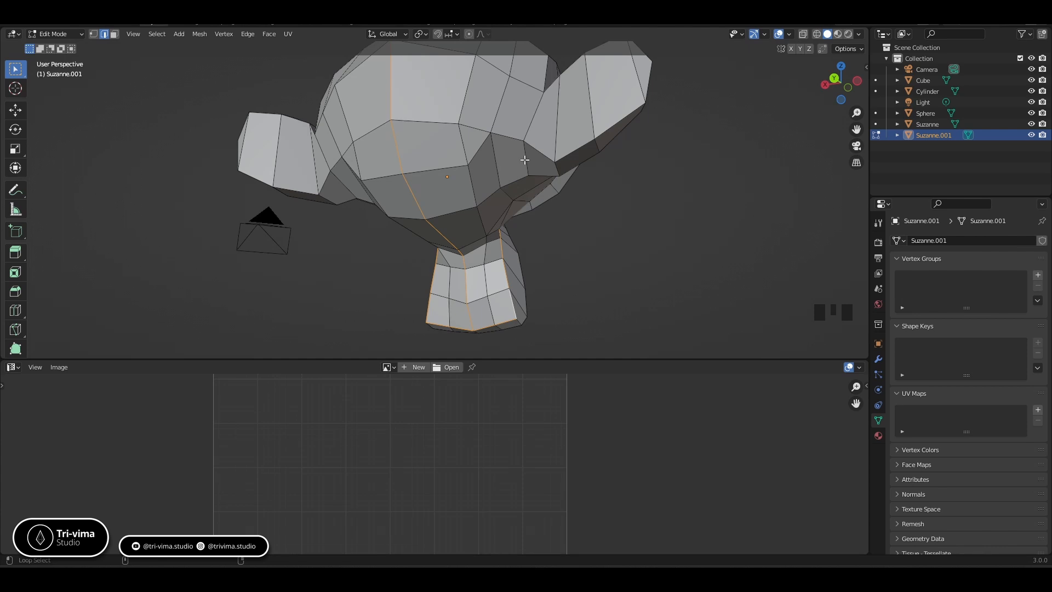
middle_click_drag(530, 171, 473, 249)
left_click(411, 262, "alt+shift")
key("ctrl+z")
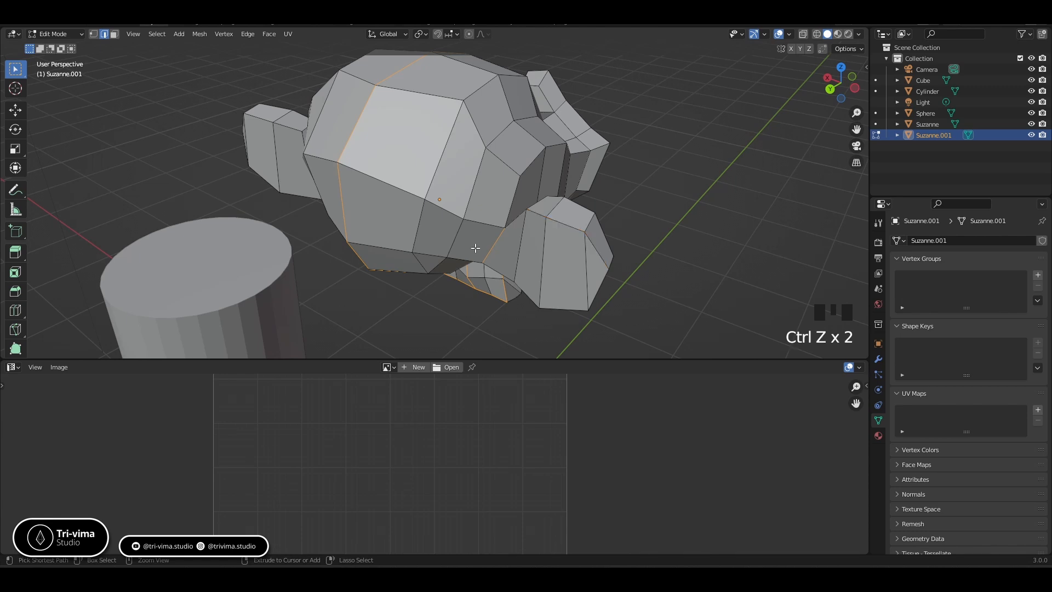
- Add the vertical edges where each ear joins the head to the selection on both sides
middle_click_drag(508, 219, 464, 259)
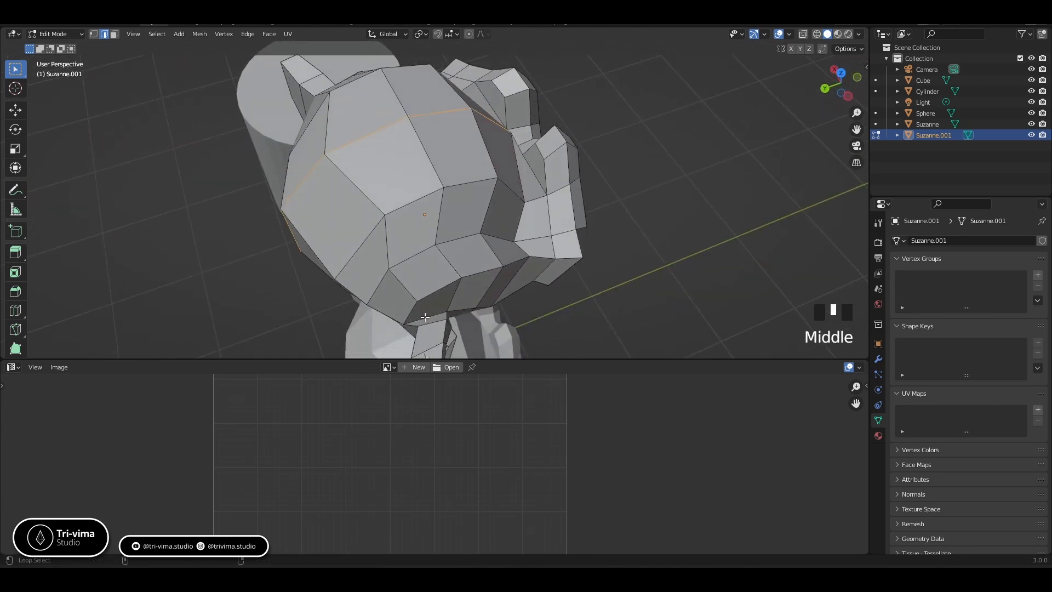
middle_click_drag(425, 317, 335, 204)
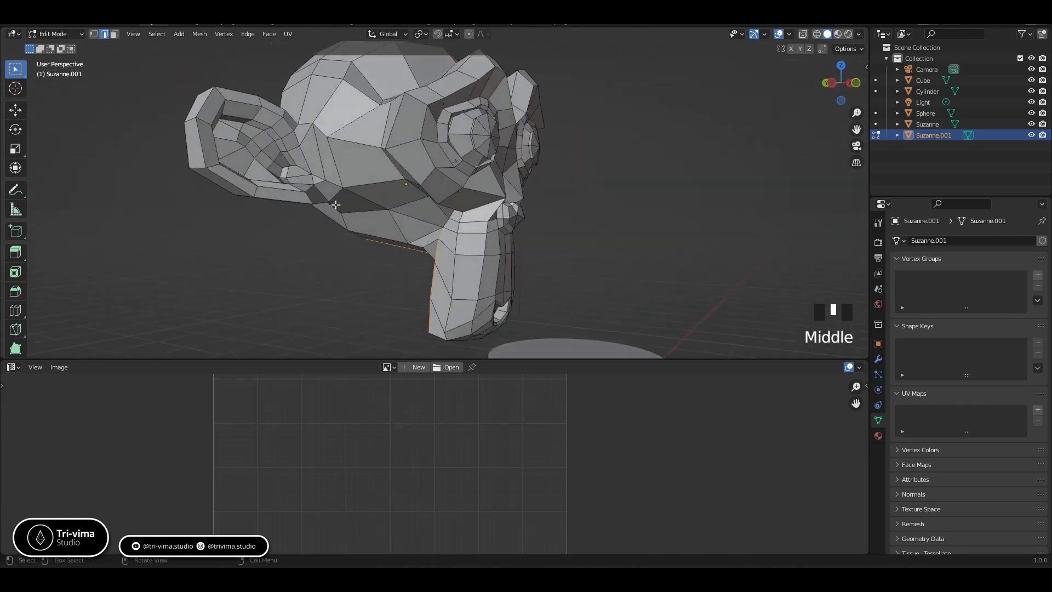
left_click(312, 138, "alt+shift")
middle_click_drag(312, 139, 536, 302)
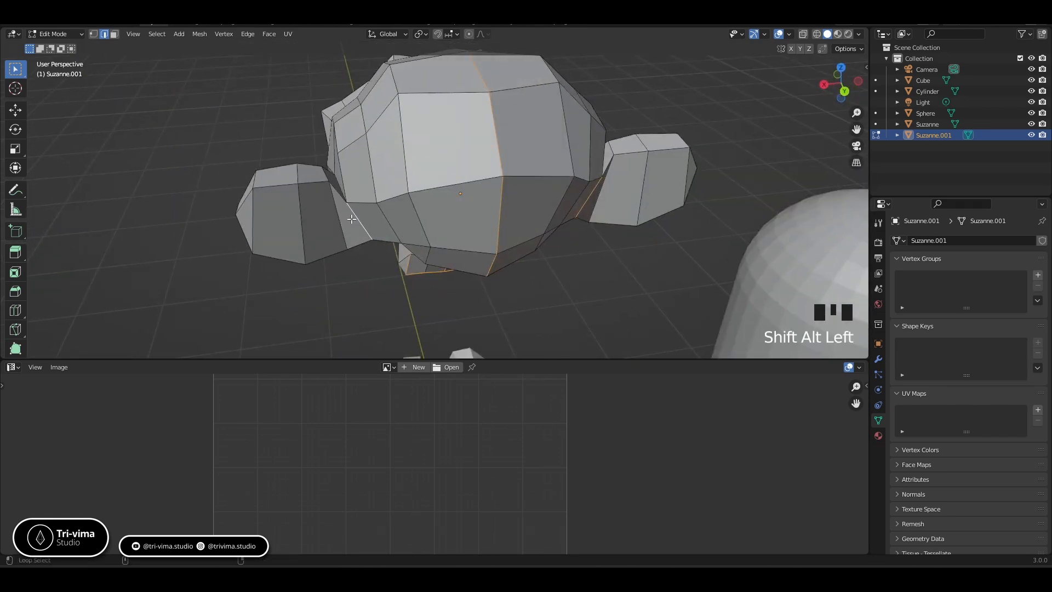
left_click(338, 193, "alt+shift")
- Try different edge picks and loops around one ear to extend the selection
middle_click_drag(338, 193, 449, 232)
left_click(516, 177, "ctrl")
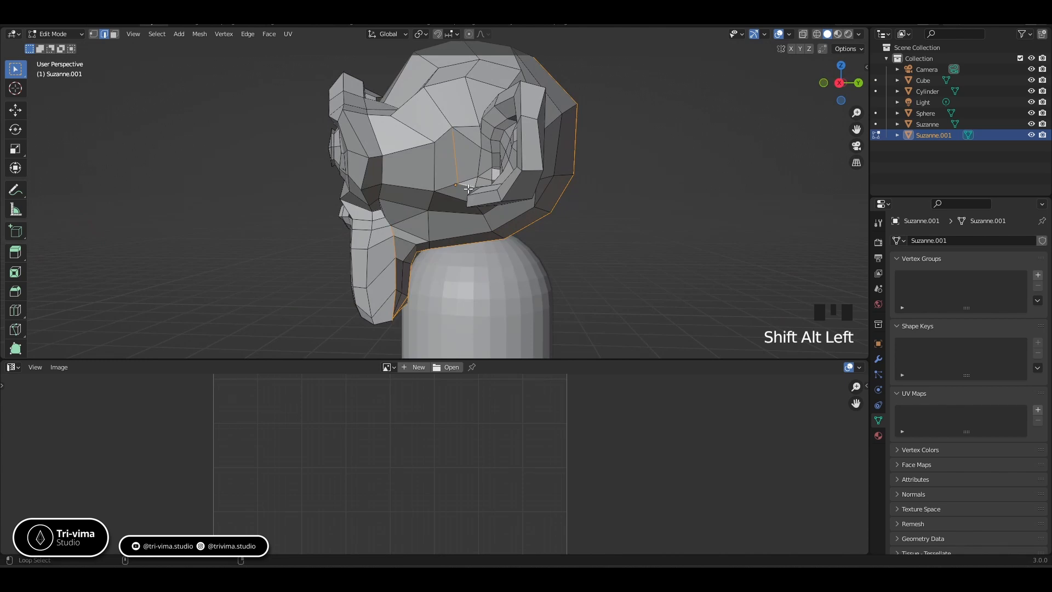
left_click(462, 228, "alt+shift")
middle_click_drag(459, 206, 601, 194)
key("ctrl+z")
left_click(516, 142, "alt+shift")
scroll(513, 206, "down", 3)
- Hide every object except the duplicated monkey and return to Edit Mode
key("Tab")
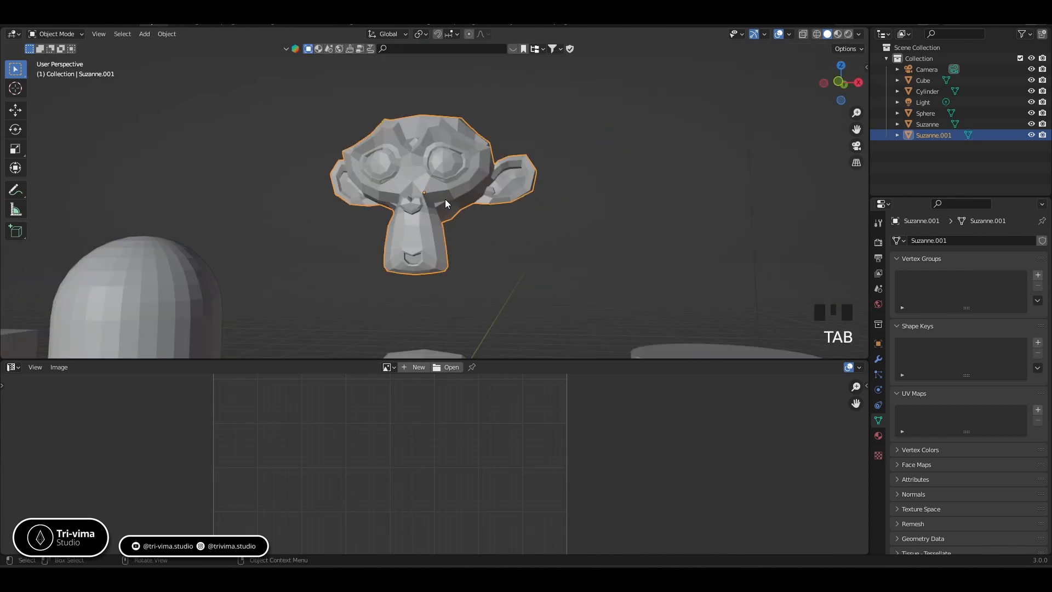
right_click(445, 199)
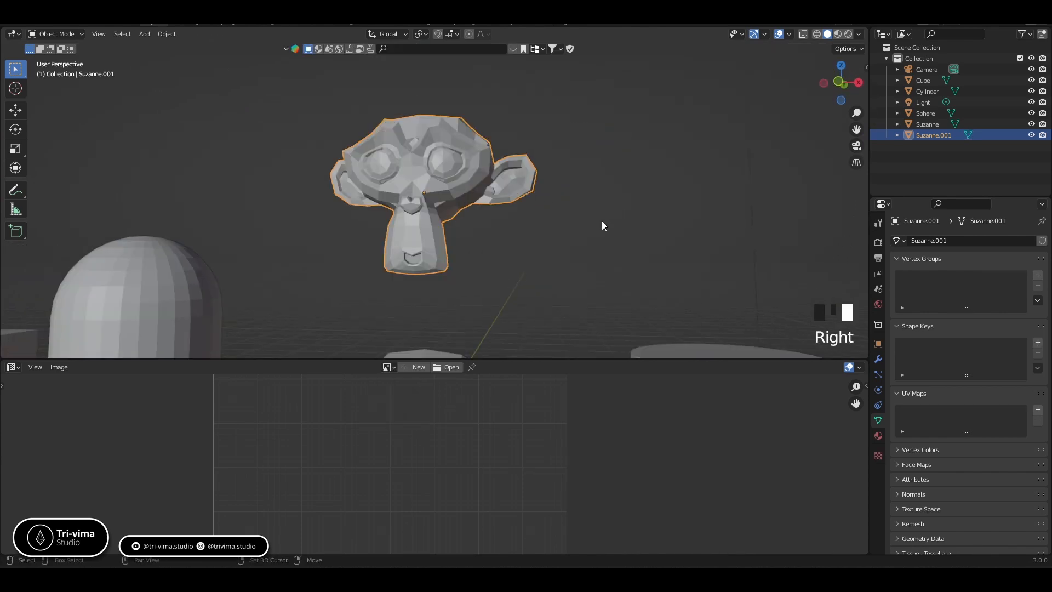
key("shift+h")
key("Tab")
- Select edges along the outer rim of one ear and undo the last shortest-path pick
middle_click_drag(600, 222, 460, 256)
scroll(460, 256, "up", 5)
middle_click_drag(535, 179, 494, 226, "shift")
left_click(443, 237, "alt+shift")
key("ctrl+z")
left_click(453, 207, "alt+shift")
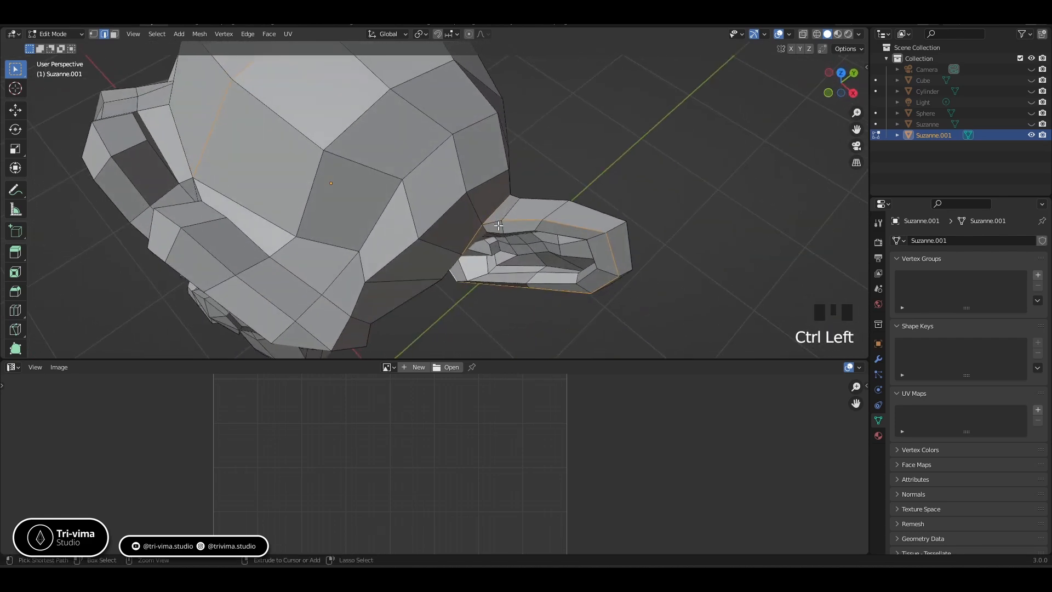
left_click(553, 222, "ctrl")
middle_click_drag(570, 237, 499, 248)
key("ctrl+z")
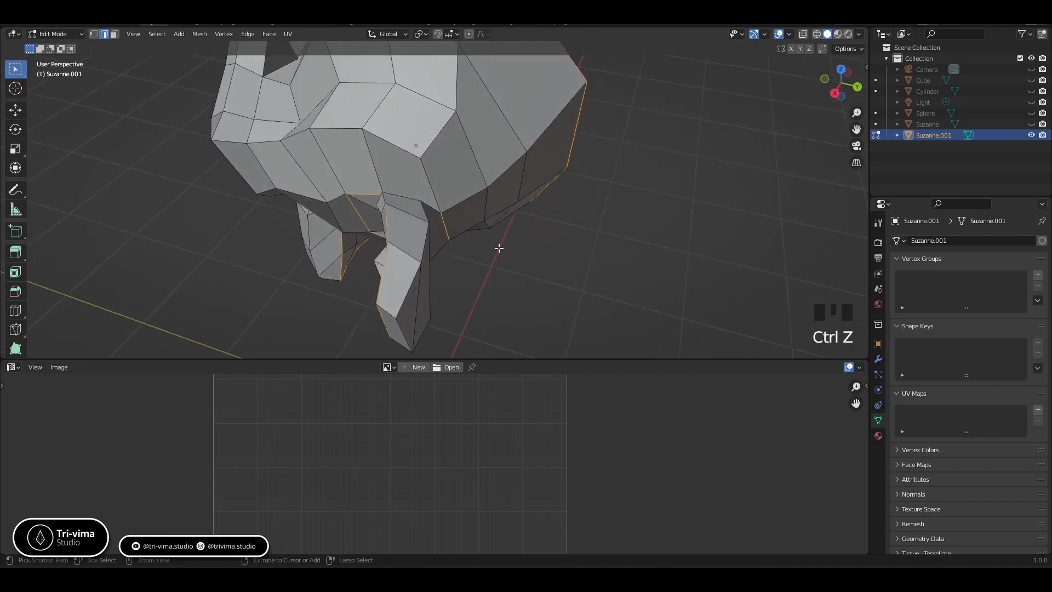
- Refine the edge path over the back of the same ear, following its lower rim to the base
middle_click_drag(416, 261, 447, 227)
left_click(389, 187, "ctrl")
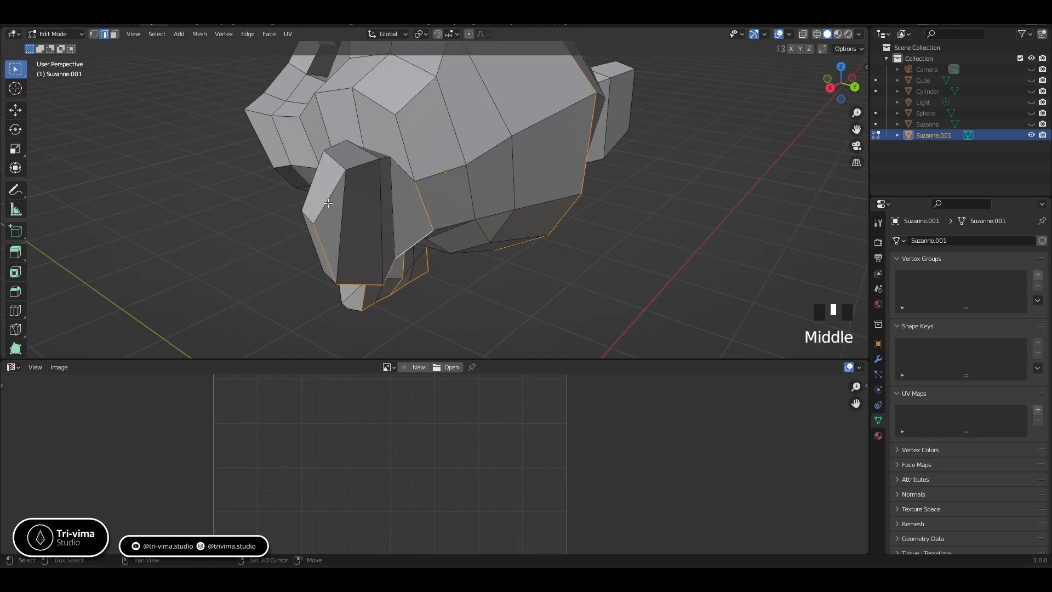
middle_click_drag(368, 184, 331, 219)
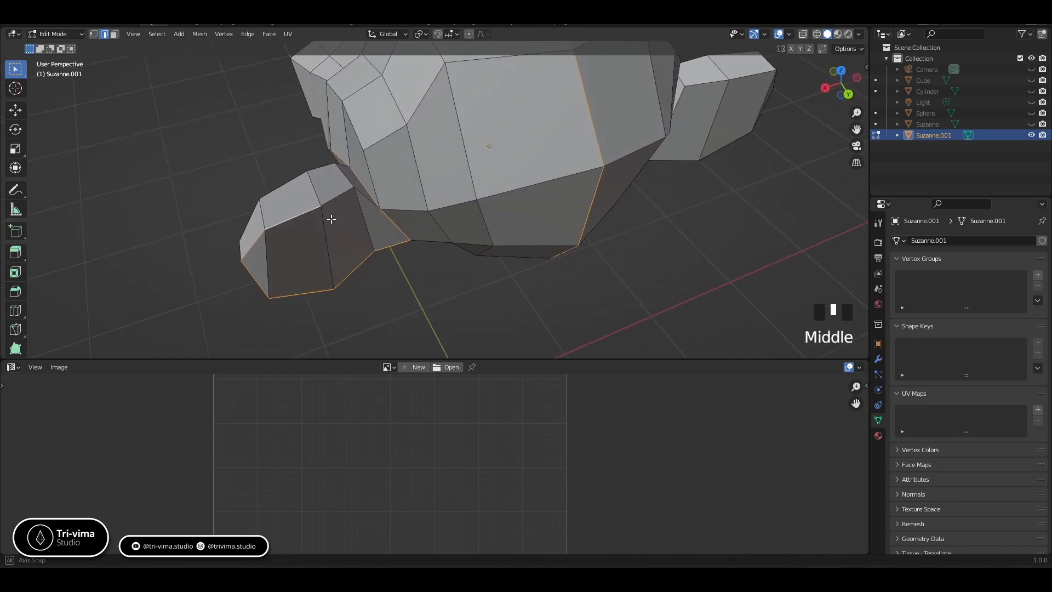
left_click(260, 243, "ctrl")
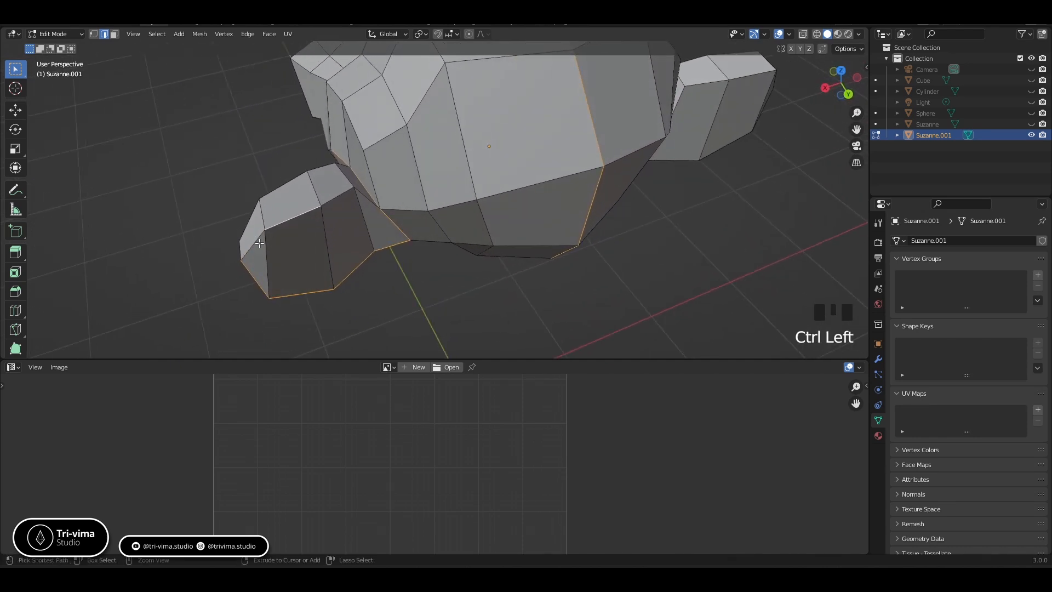
left_click(343, 203, "ctrl")
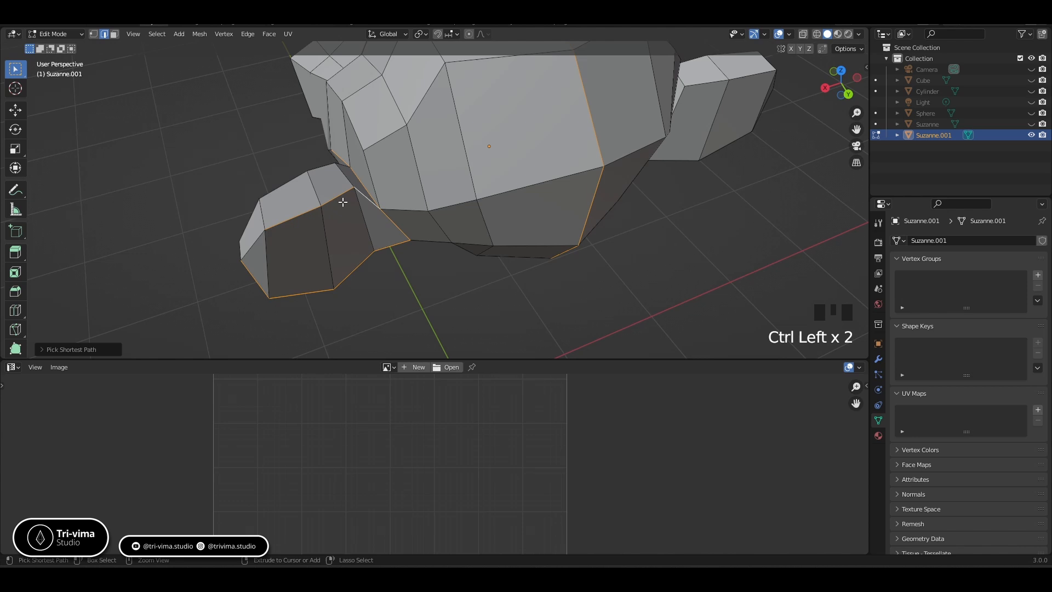
left_click(308, 215, "ctrl")
mouse_move(320, 250)
middle_mouse_down()
mouse_move(362, 221)
mouse_move(334, 230)
mouse_move(306, 217)
mouse_move(330, 237)
middle_mouse_up()
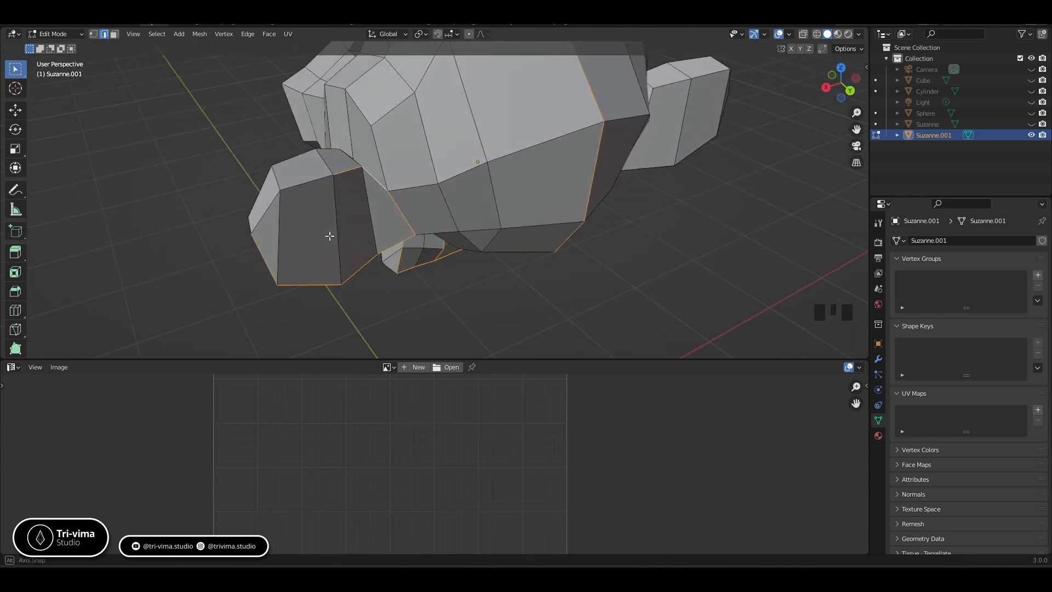
left_click(344, 170, "ctrl")
- Add the outer rim edges of the opposite ear to the selection
middle_click_drag(343, 171, 585, 223)
scroll(348, 189, "down", 3)
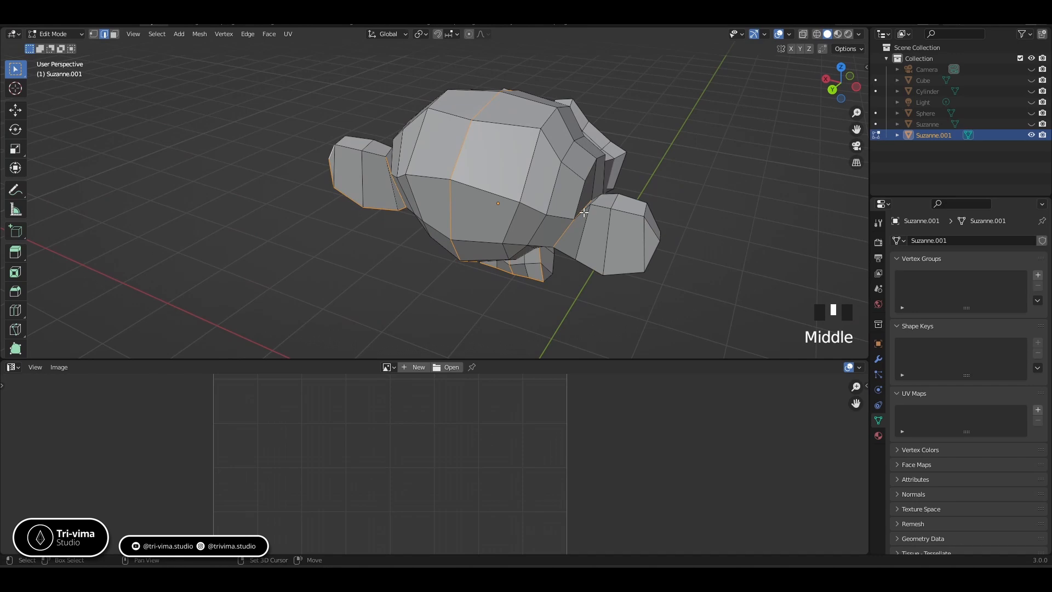
left_click(653, 252, "shift")
middle_click_drag(616, 274, 444, 302)
- Add a row of edges across the top of the forehead, linking the selected edges beside both ears
left_click(593, 193, "shift")
left_click(572, 204, "shift")
left_click(478, 213, "ctrl")
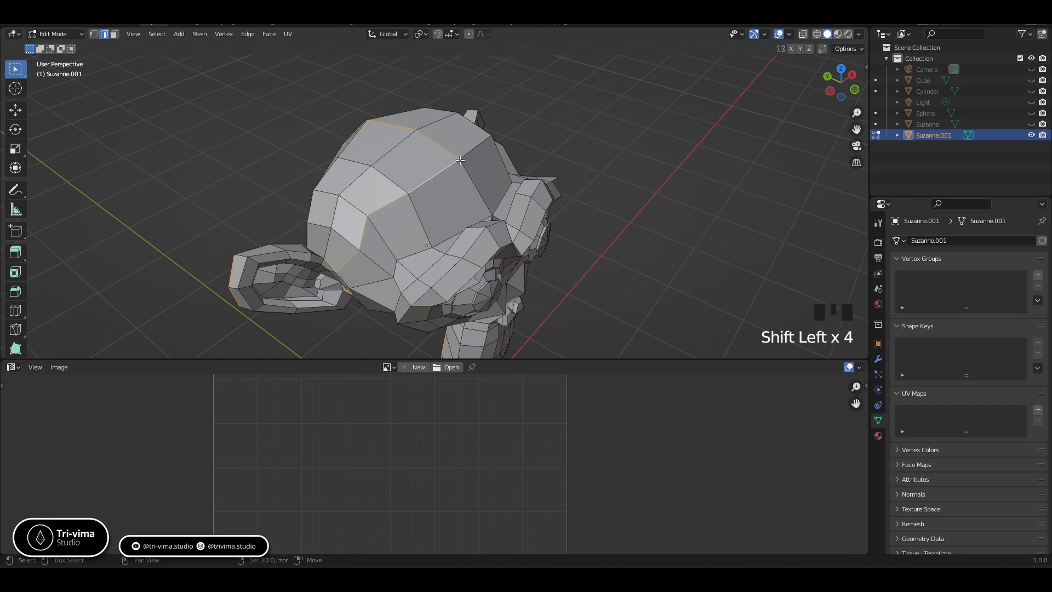
middle_click_drag(487, 206, 371, 185)
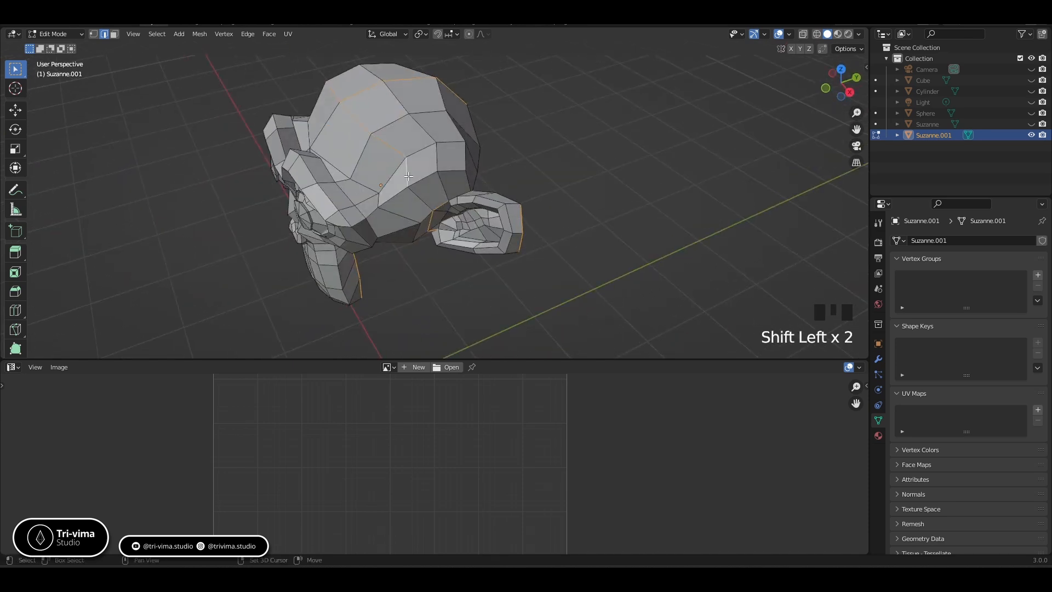
- Extend the selected edges from the side of the jaw up to the cheek and the side of the nose
middle_click_drag(418, 235, 352, 250)
scroll(353, 250, "up", 3)
mouse_move(291, 262)
middle_mouse_down()
mouse_move(329, 208)
mouse_move(279, 263)
middle_mouse_up()
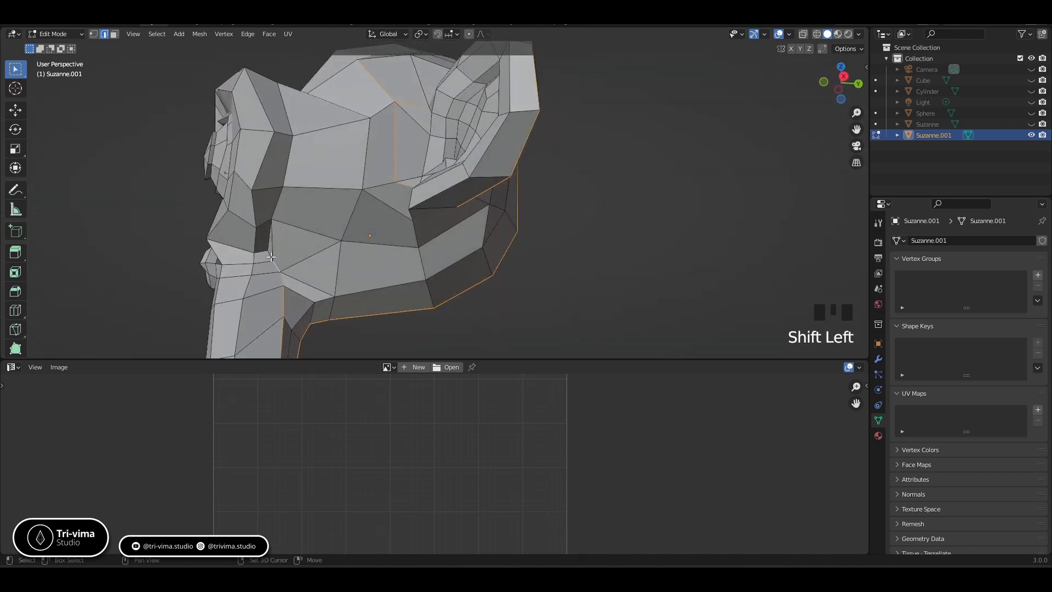
middle_click_drag(266, 241, 398, 301)
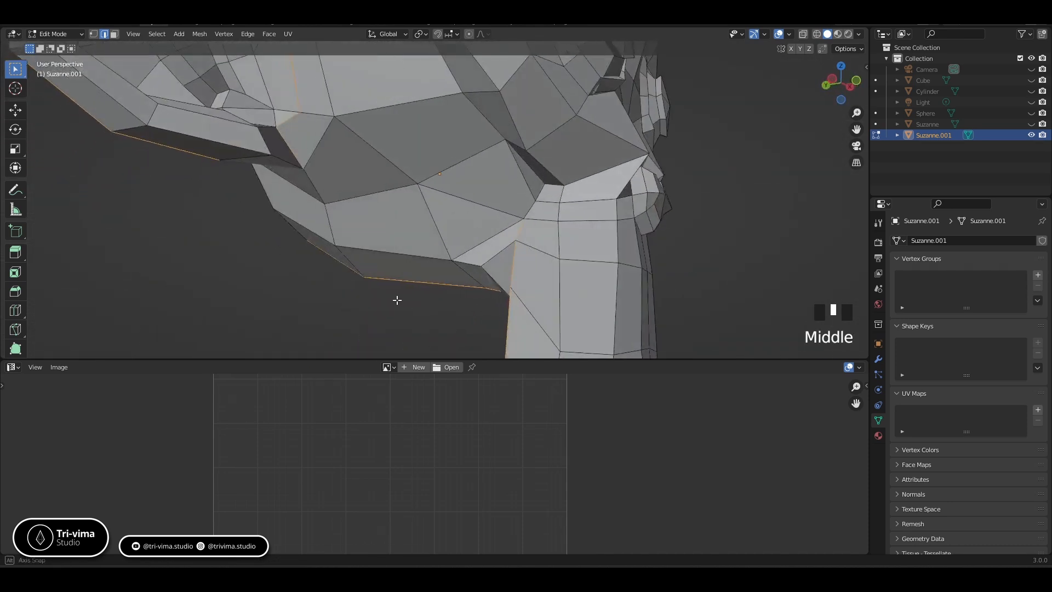
scroll(541, 190, "down", 3)
middle_click_drag(509, 196, 439, 209)
scroll(439, 209, "up", 2)
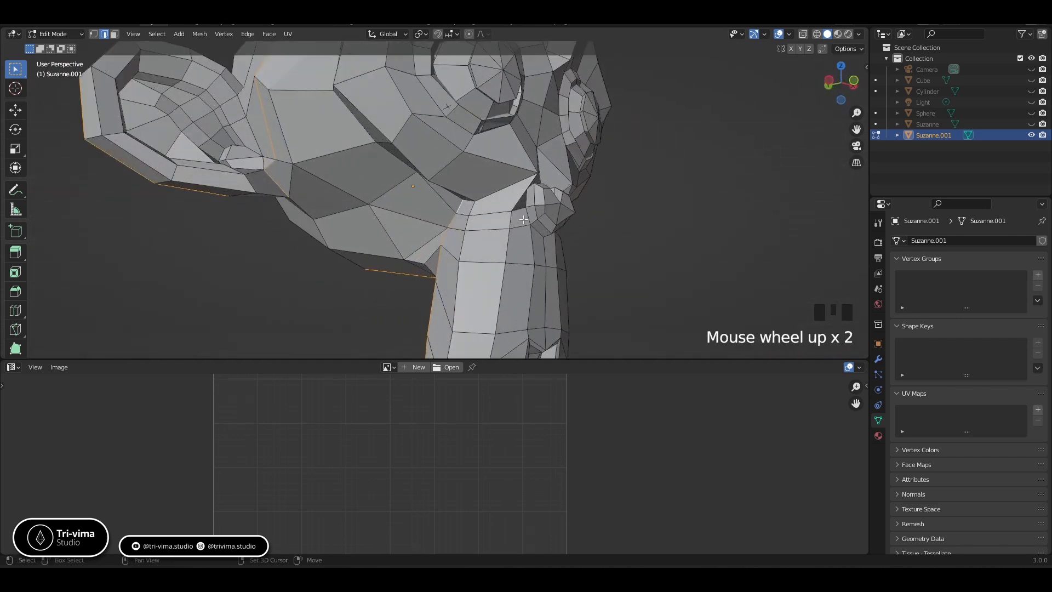
left_click(526, 218, "shift")
- Try to select edge loops around the eye and the top of the nose
middle_click_drag(526, 218, 310, 286)
left_click(237, 253, "alt+shift")
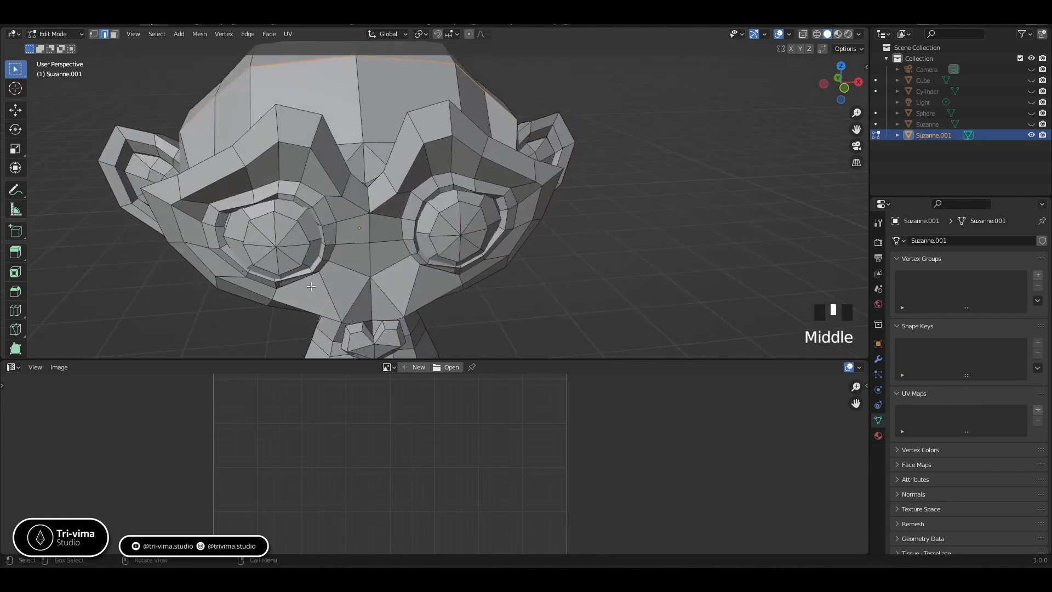
left_click(377, 324, "alt+shift")
left_click(366, 340, "alt+shift")
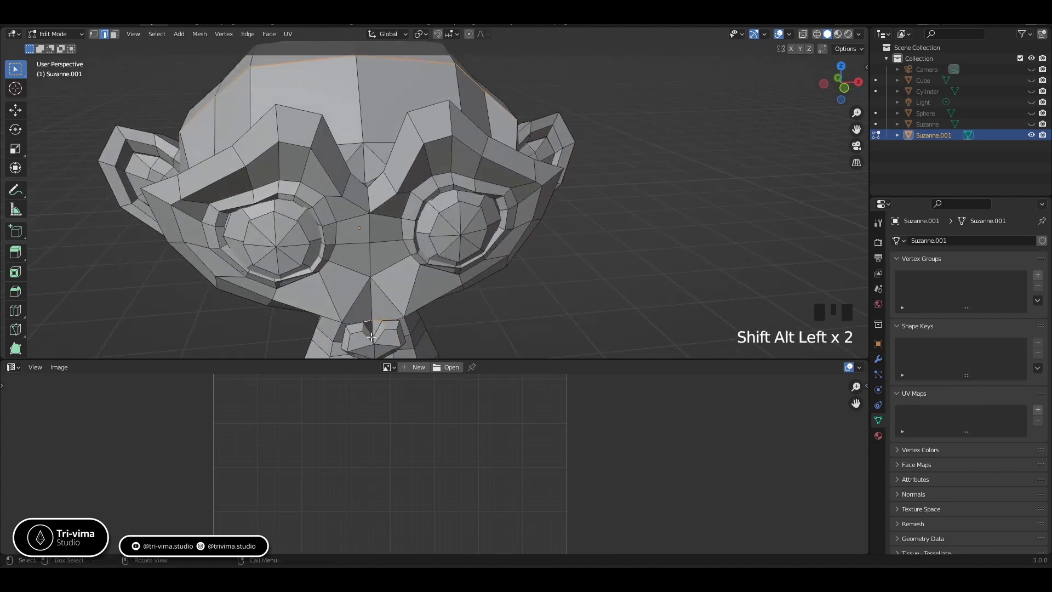
middle_click_drag(371, 337, 307, 373)
middle_click_drag(324, 200, 351, 231)
middle_click_drag(351, 230, 434, 164, "shift")
scroll(376, 244, "up", 7)
key("ctrl+z")
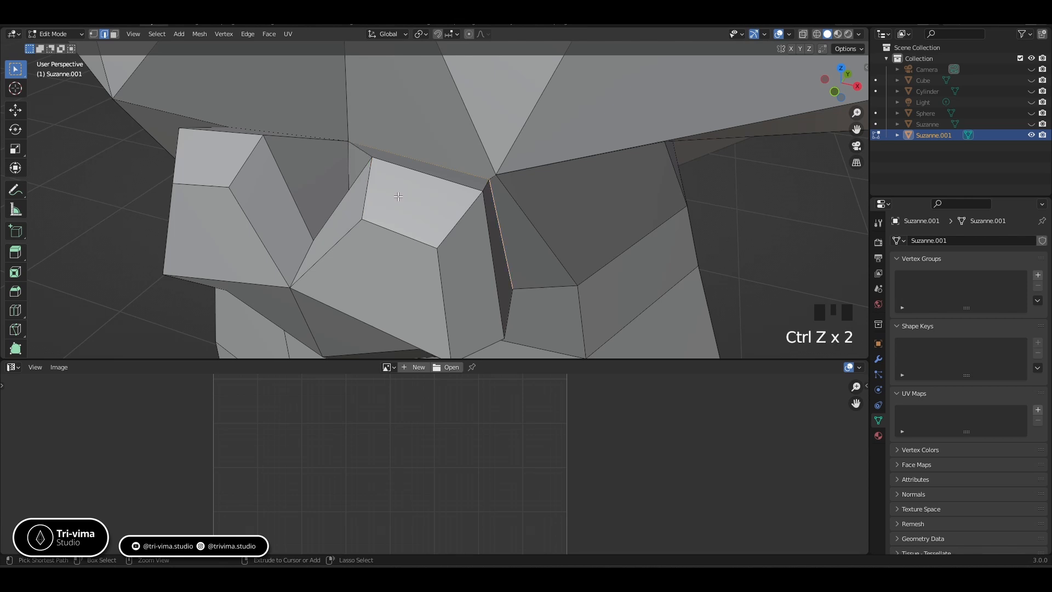
- Add the short vertical edge in the middle of the nose, between the nostrils, to the selection
middle_click_drag(276, 129, 476, 181)
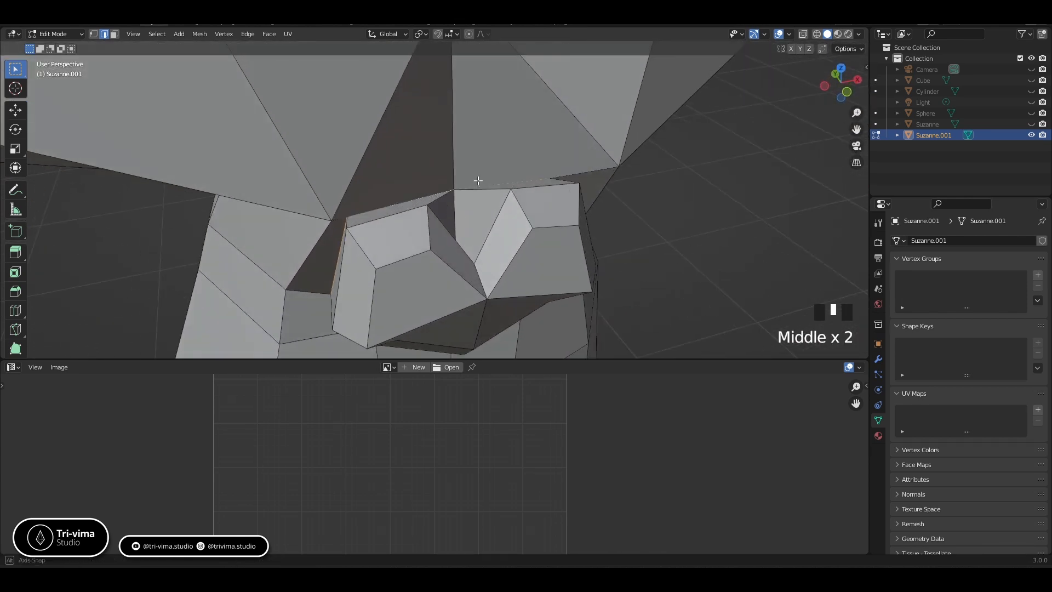
key("alt+z")
middle_click_drag(433, 219, 391, 230)
key("alt+z")
scroll(391, 231, "up", 2)
left_click(369, 273, "shift")
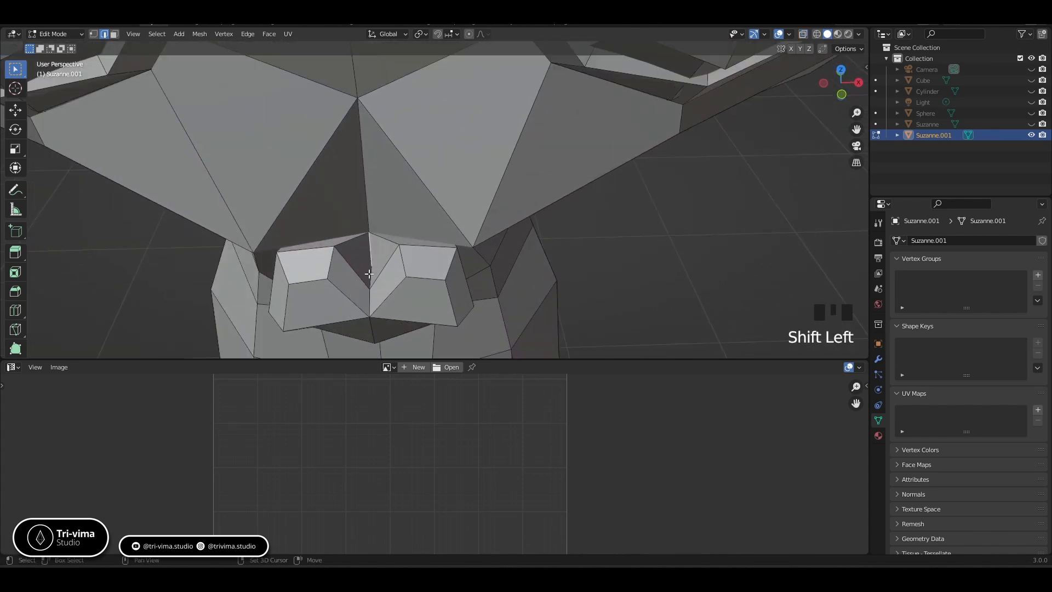
middle_click_drag(383, 294, 383, 220)
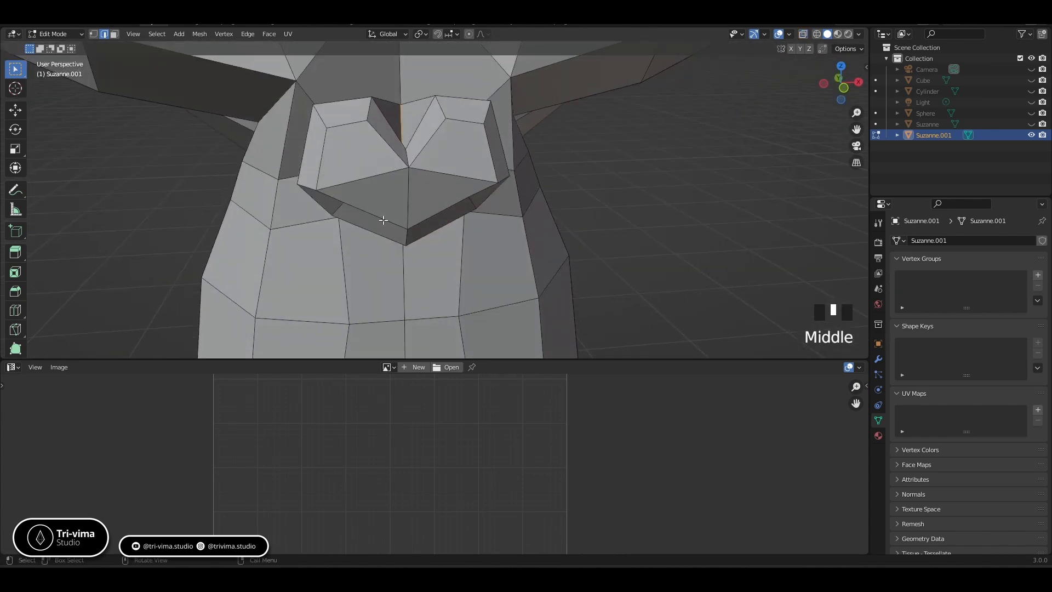
- Mark all the selected edges on the monkey's head, ears, jaw and nose as seams
scroll(406, 154, "down", 2)
middle_click_drag(406, 154, 414, 258)
scroll(399, 233, "down", 3)
key("alt+z")
scroll(387, 176, "down", 3)
scroll(331, 278, "up", 5)
scroll(353, 229, "down", 4)
middle_click_drag(414, 258, 386, 186, "shift")
right_click(397, 173)
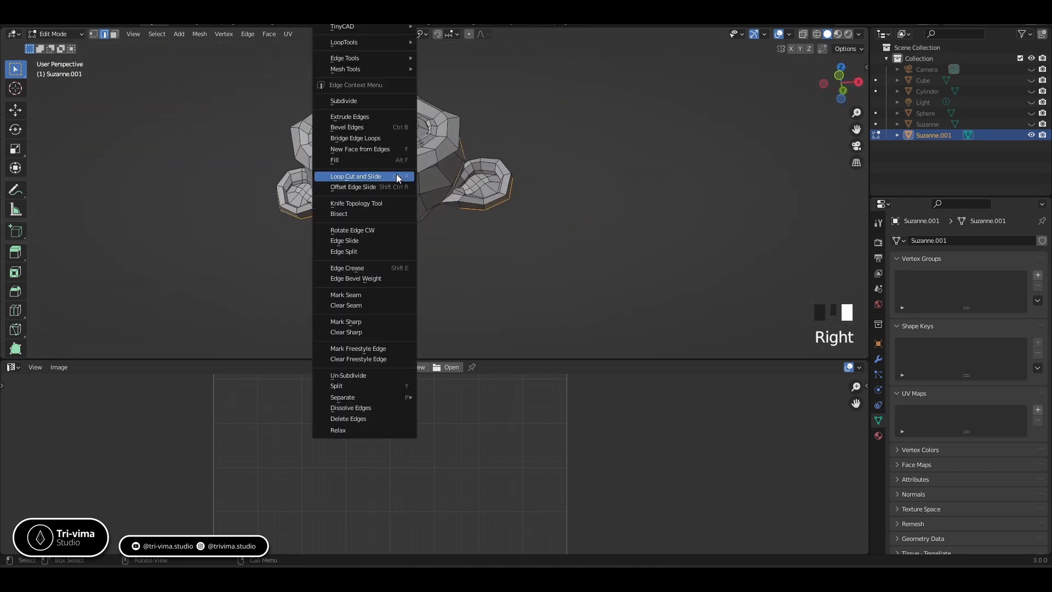
left_click(341, 296)
- Select the linked geometry of both eyeballs
middle_click_drag(421, 259, 390, 173)
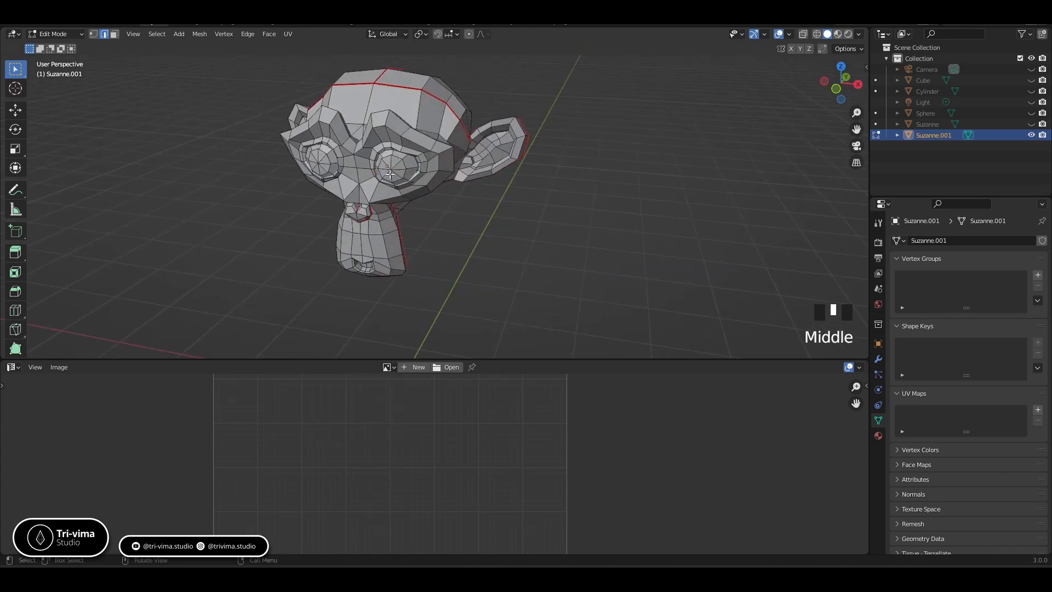
key("ctrl+l")
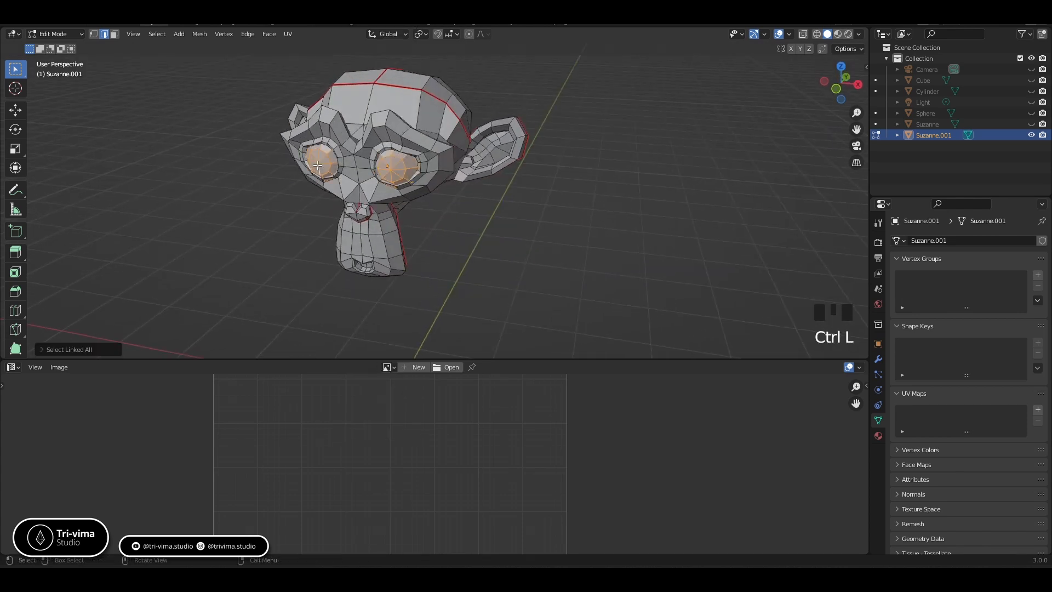
- Select the edge loops around both eyes with X-ray on and mark them as seams
key("alt+z")
middle_click_drag(373, 177, 279, 196)
scroll(371, 164, "up", 4)
middle_click_drag(370, 164, 405, 192)
left_click(357, 148)
left_click(358, 148, "alt+shift")
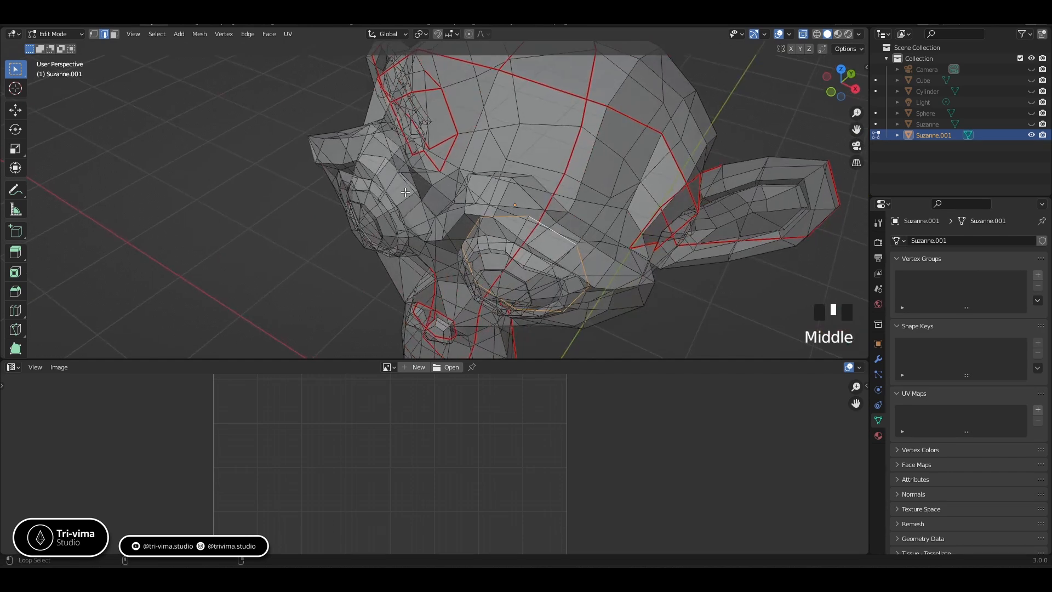
left_click(373, 165, "alt+shift")
right_click(370, 156)
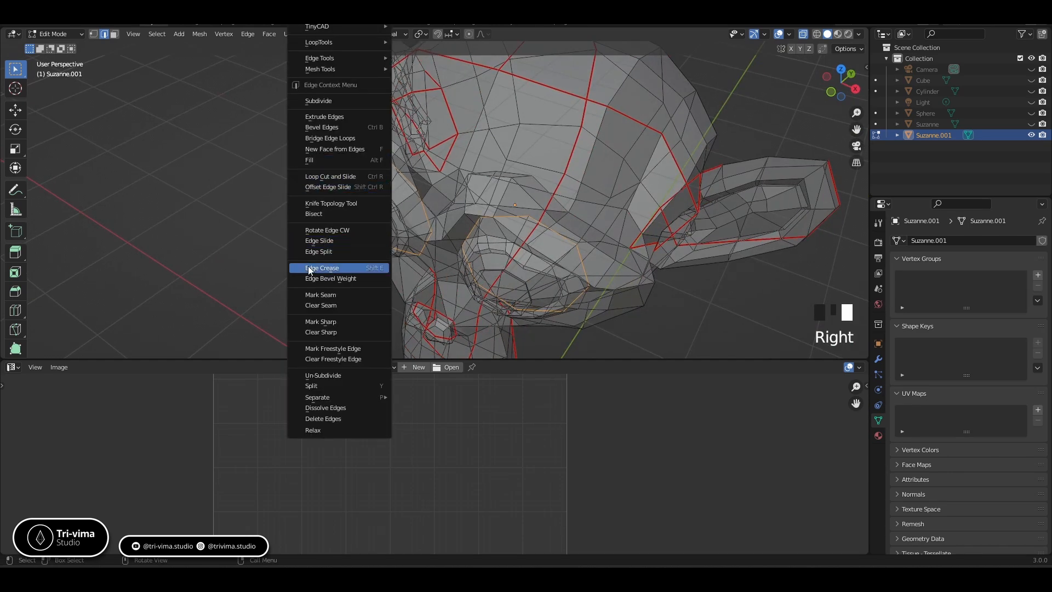
left_click(310, 297)
- Turn X-ray off and unwrap the whole monkey mesh along its seams
middle_click_drag(289, 254, 315, 195)
middle_click_drag(341, 250, 364, 256, "shift")
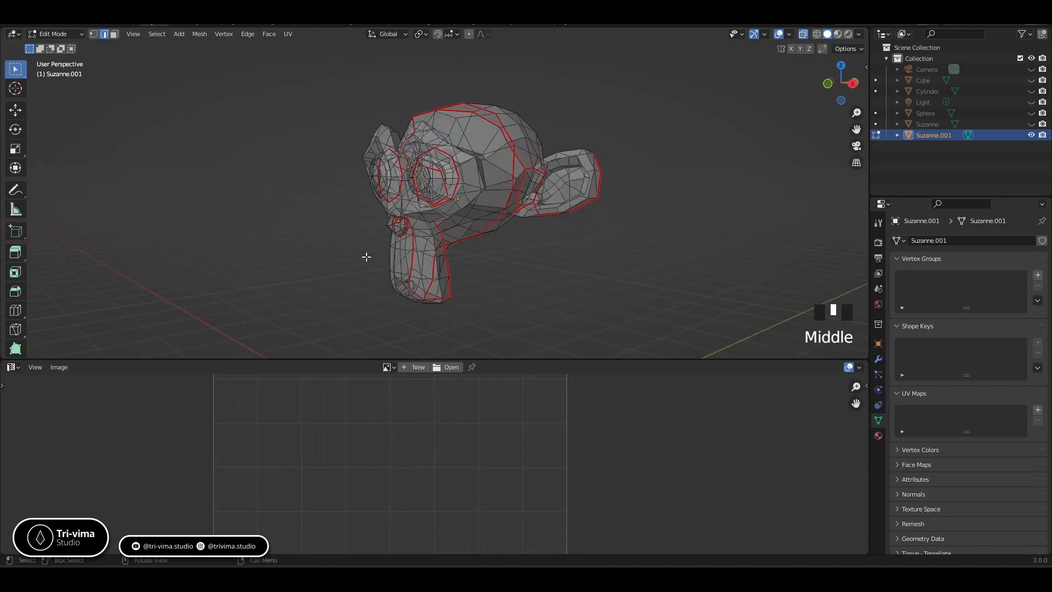
key("a")
key("alt+z")
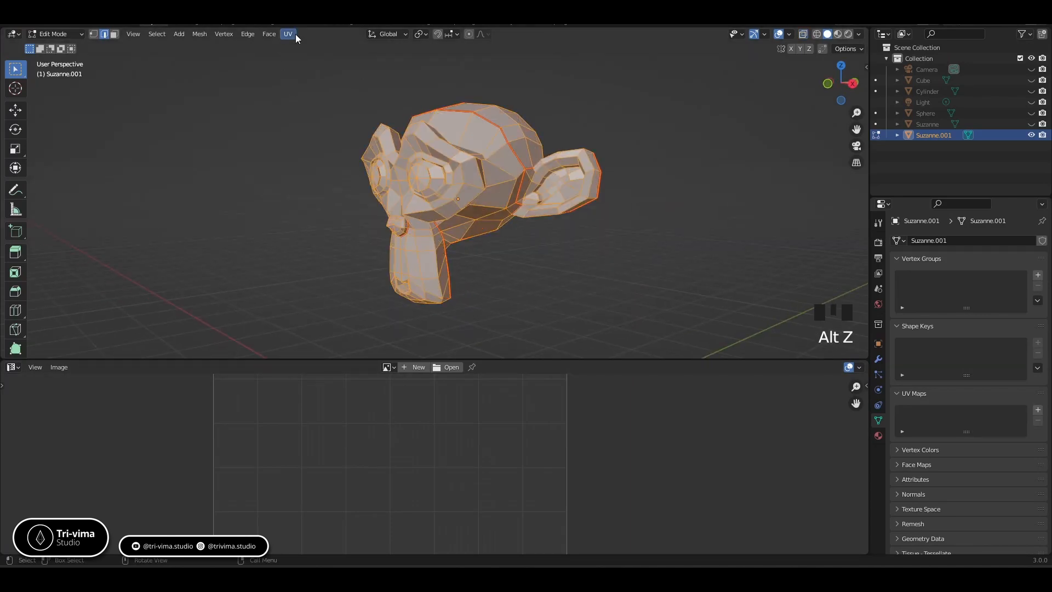
left_click(288, 34)
left_click(304, 48)
- Enlarge the UV editor and examine the face island for overlapping areas around the mouth and jaw
scroll(505, 383, "down", 1)
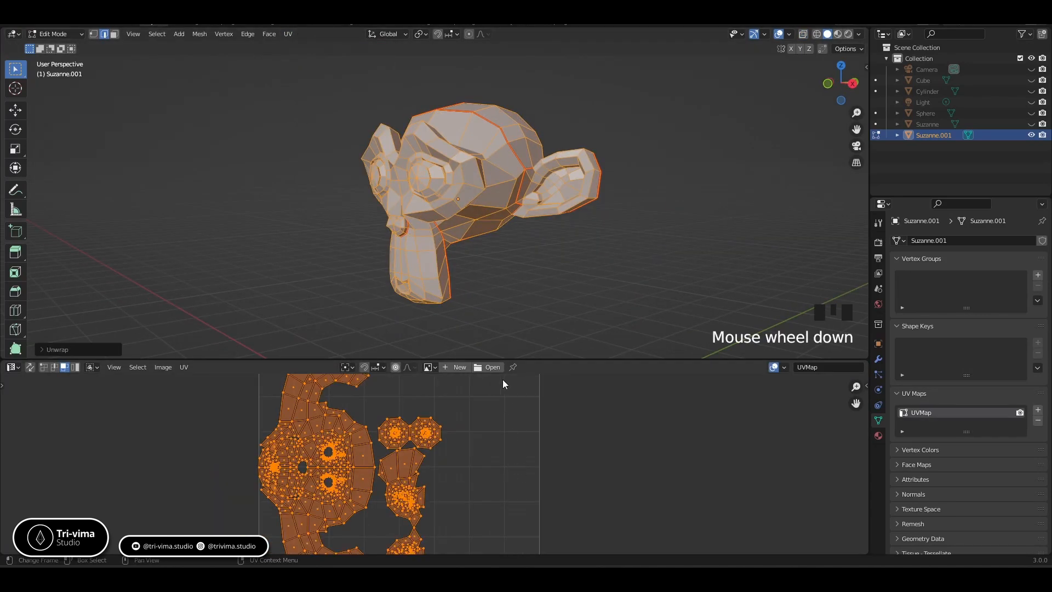
left_click_drag(535, 360, 538, 214)
middle_click_drag(453, 419, 472, 442, "shift")
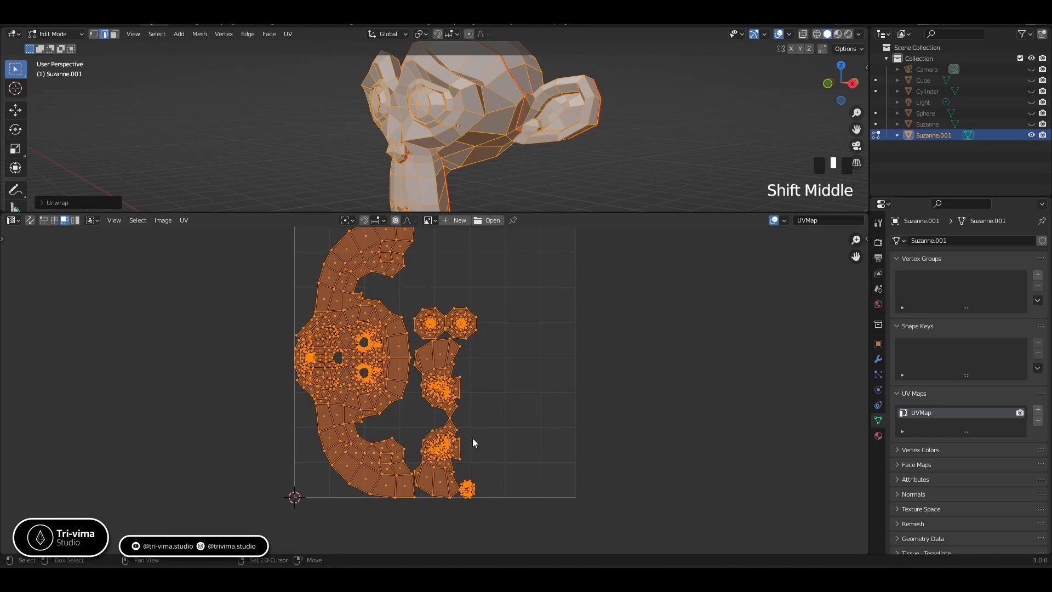
scroll(361, 406, "up", 3)
middle_click_drag(362, 407, 389, 423, "shift")
scroll(388, 423, "up", 4)
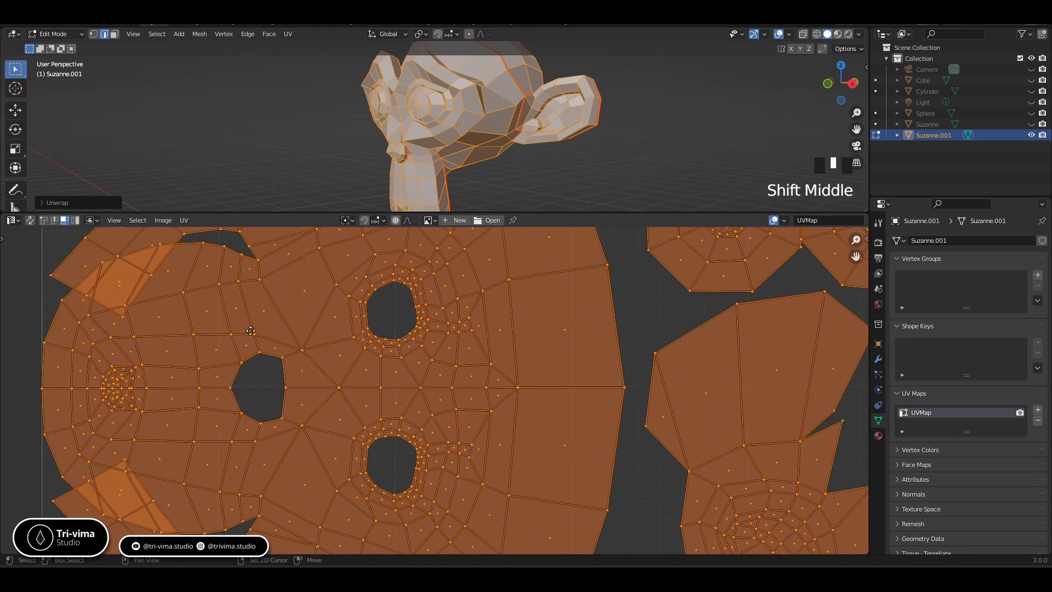
middle_click_drag(156, 243, 299, 337, "shift")
scroll(371, 346, "down", 3)
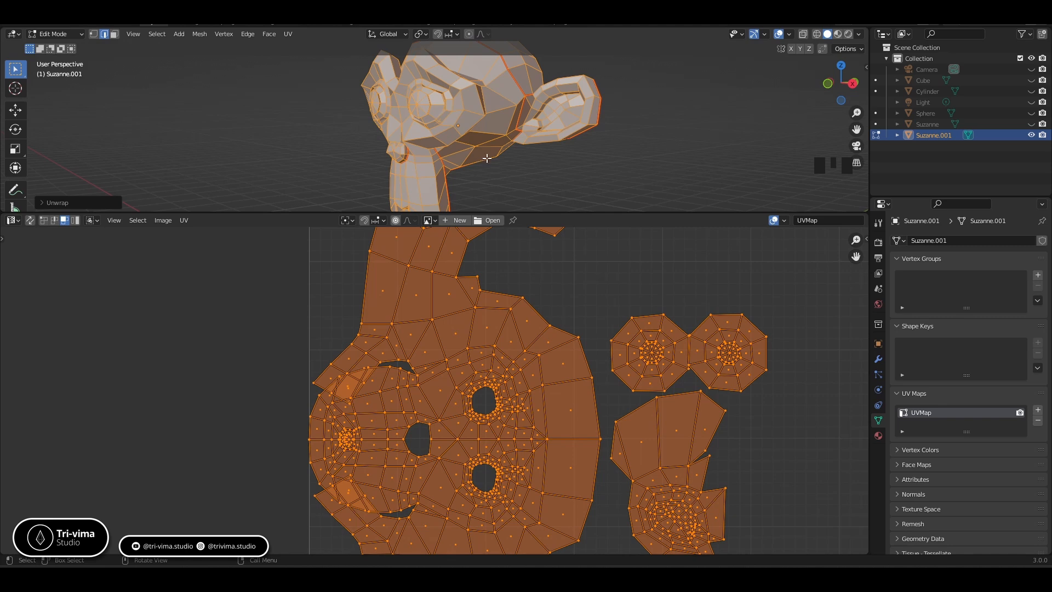
- Undo the unwrap and select a row of edges across both lower cheeks, from the nose seam back below the ears
key("ctrl+z")
middle_click_drag(513, 159, 384, 90, "shift")
scroll(378, 181, "up", 2)
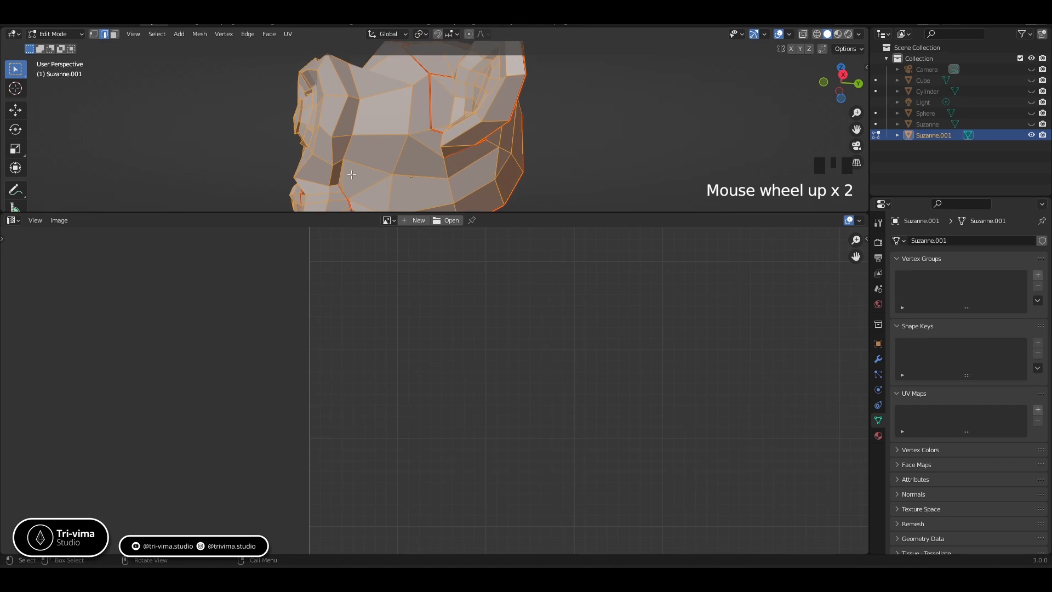
left_click(342, 176)
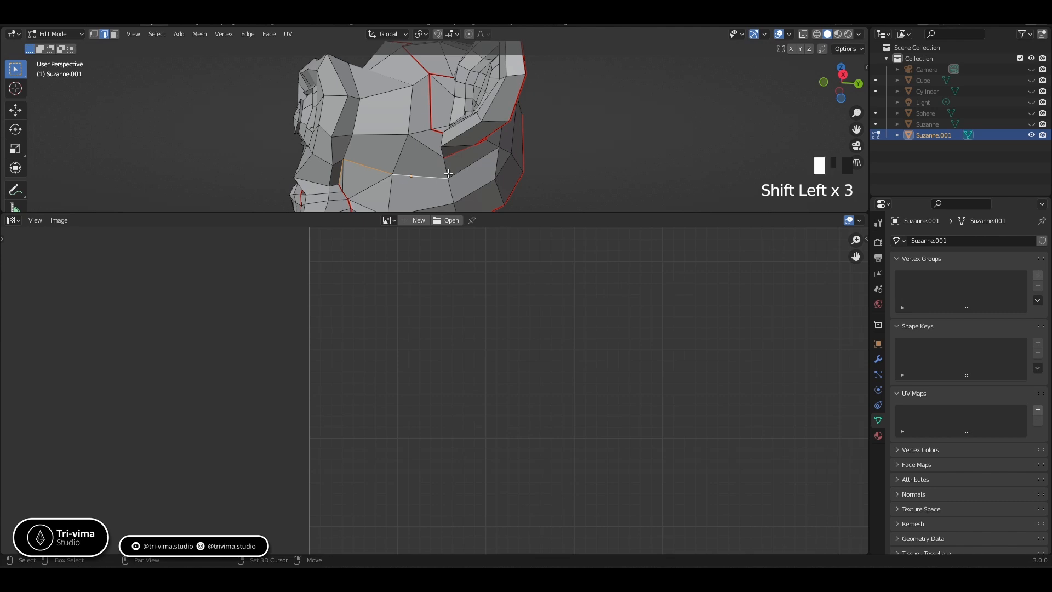
middle_click_drag(420, 130, 479, 136)
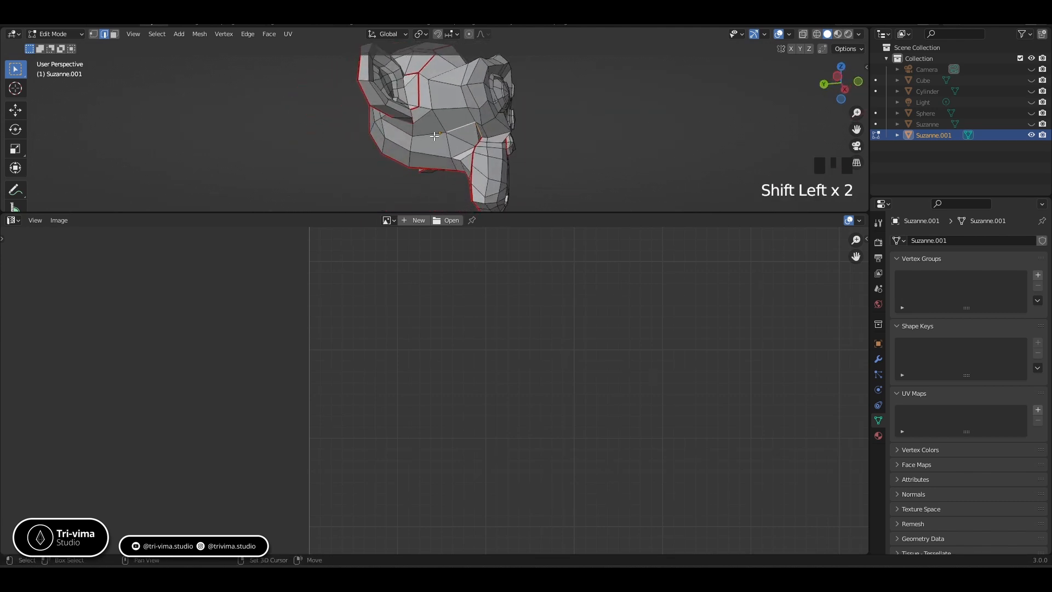
middle_click_drag(410, 132, 426, 191)
- Mark the selected cheek edges as seams and unwrap the whole mesh again
right_click(424, 163)
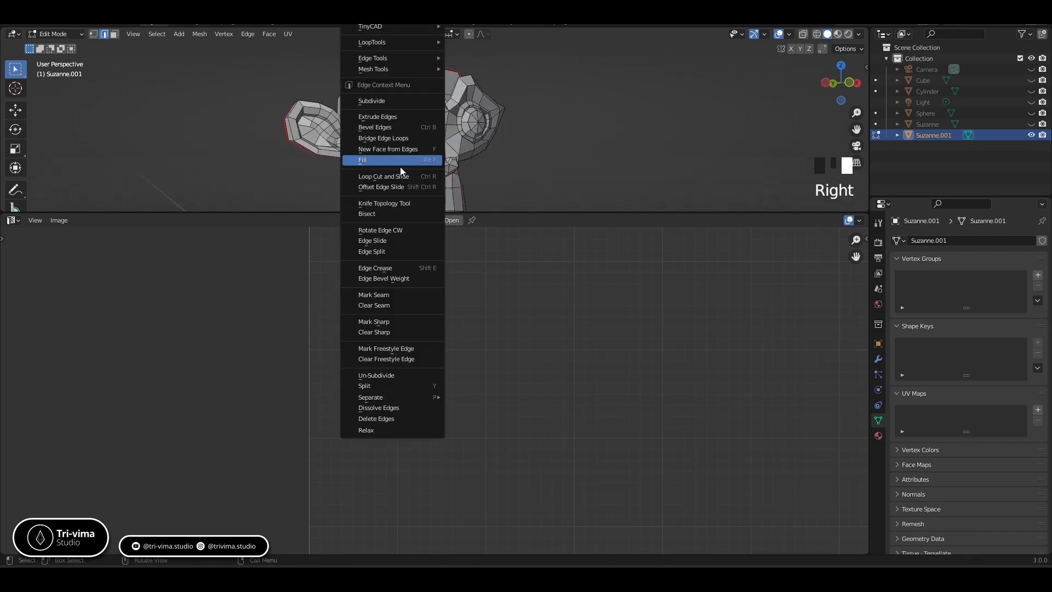
left_click(377, 295)
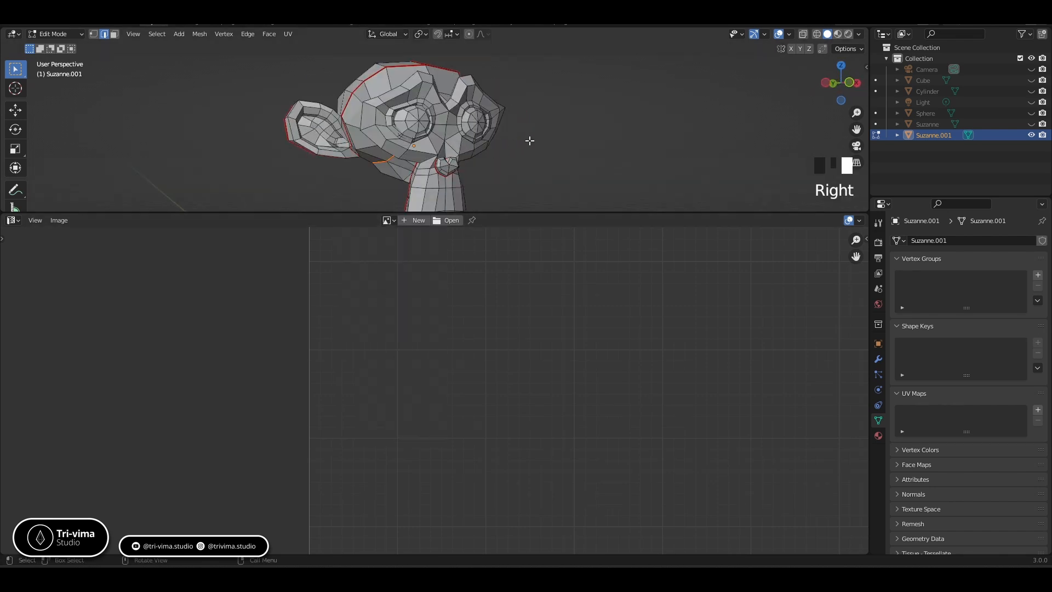
key("a")
left_click(308, 47)
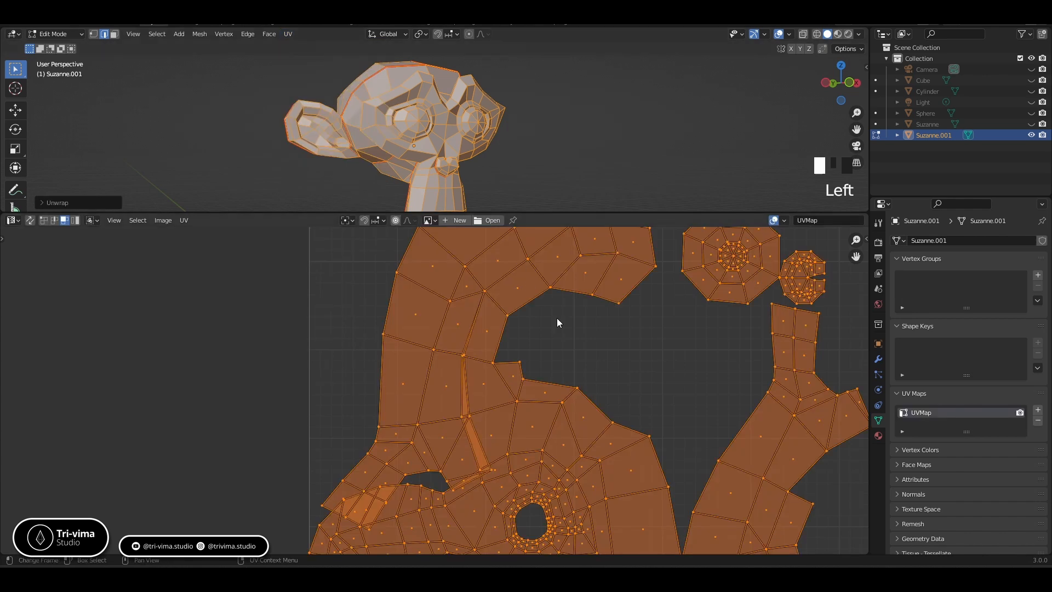
scroll(570, 363, "down", 4)
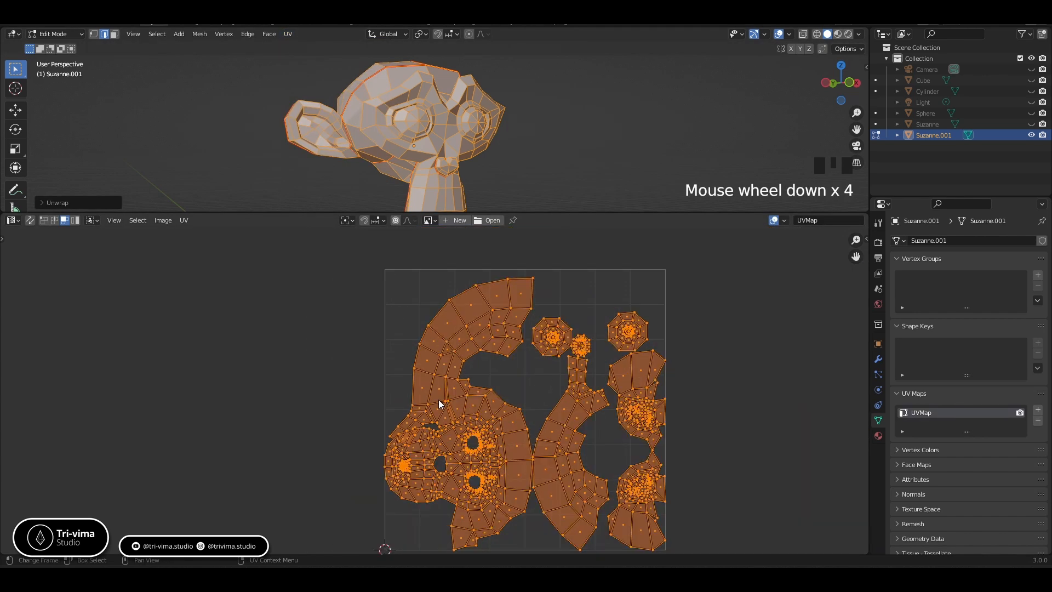
middle_click_drag(444, 433, 372, 406, "shift")
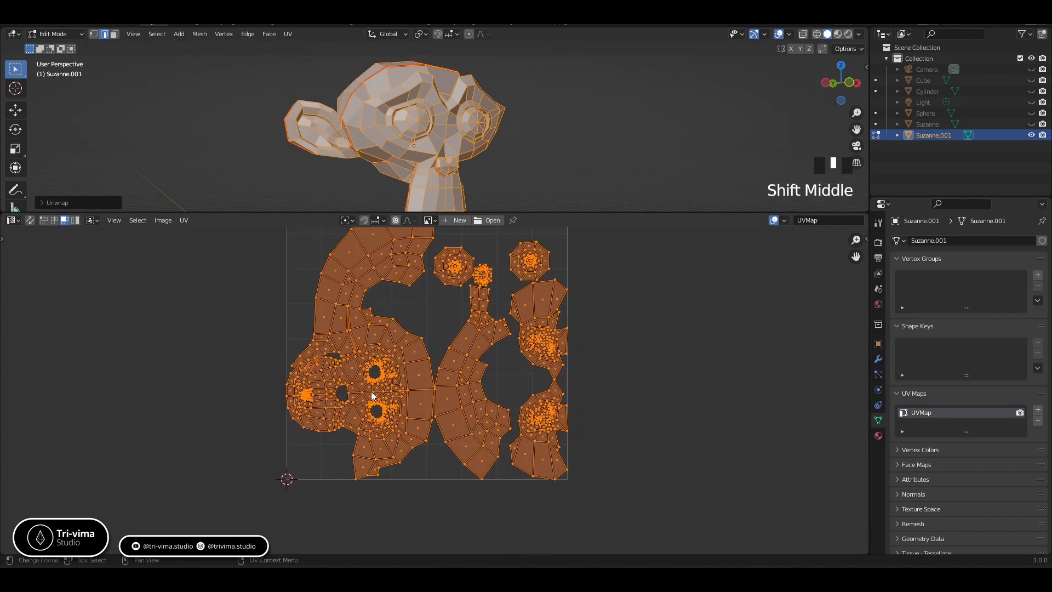
- Undo the unwrap and the cheek seam marking, and add the missing edge below the ear to the selection using X-ray
key("ctrl+z")
scroll(335, 176, "up", 5)
middle_click_drag(345, 172, 394, 172)
key("alt+z")
scroll(466, 126, "down", 2)
key("ctrl+z")
key("ctrl+z")
left_click(394, 172, "ctrl")
left_click(393, 173, "shift")
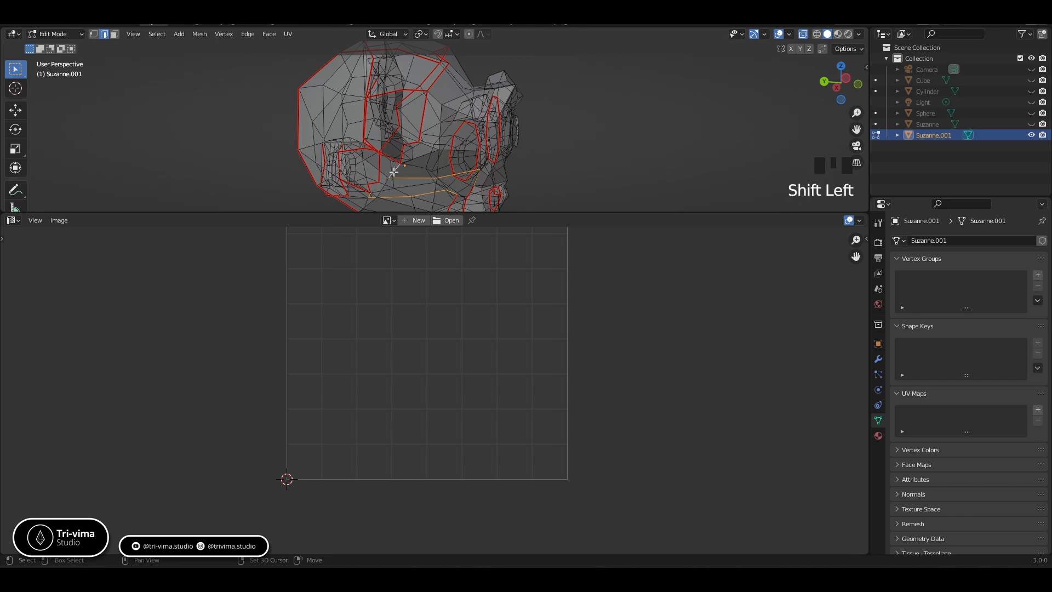
- Mark the selected cheek edges as seams and unwrap the whole monkey mesh
right_click(393, 172)
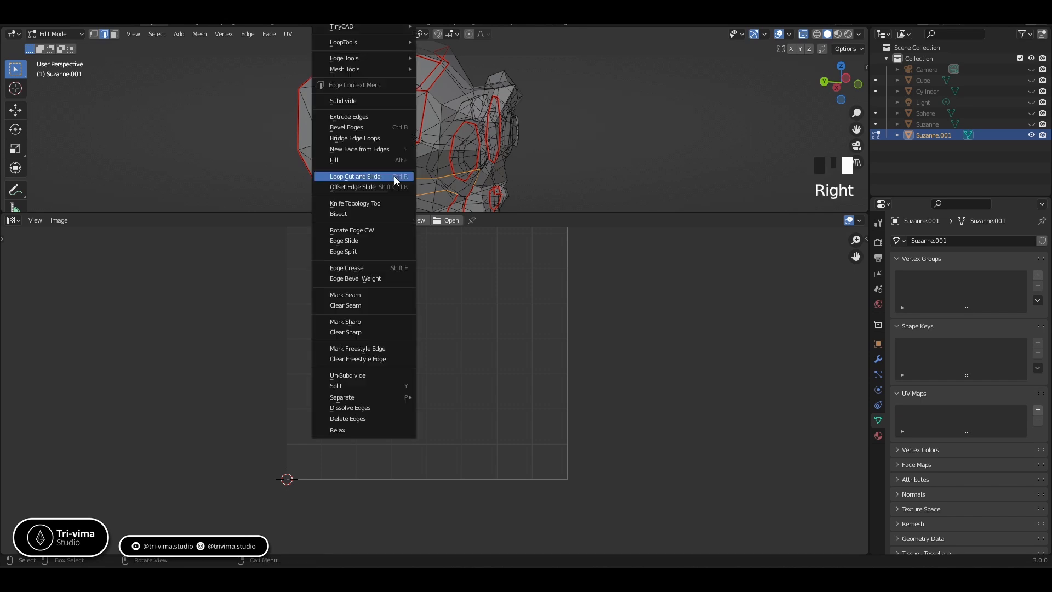
left_click(344, 294)
key("a")
left_click(288, 34)
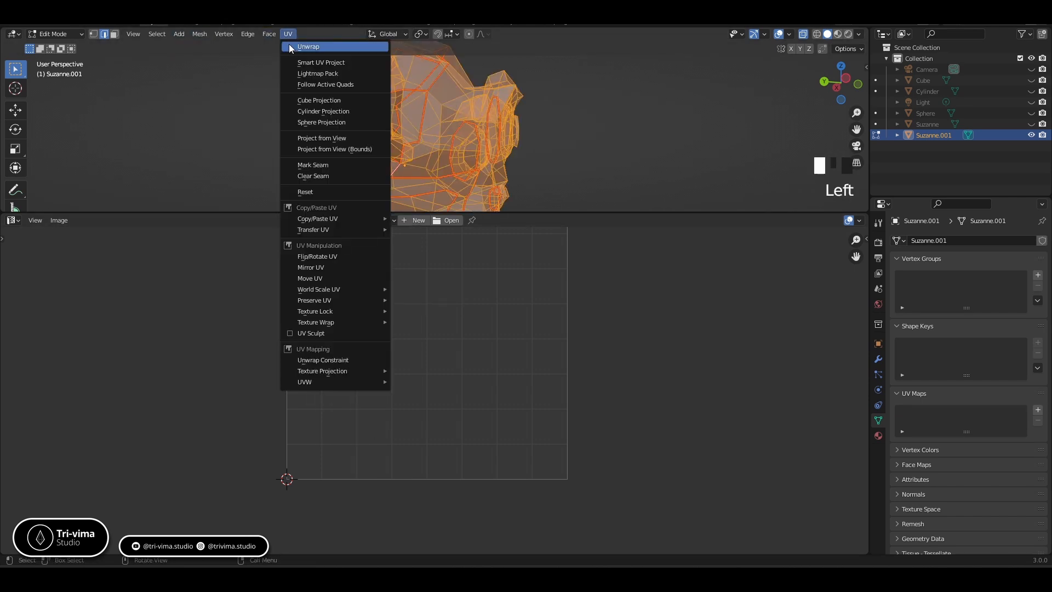
left_click(308, 47)
- Deselect the UVs and examine each island of the new layout, including the face, ears, eyes and nose
double_click(390, 352)
scroll(388, 351, "up", 7)
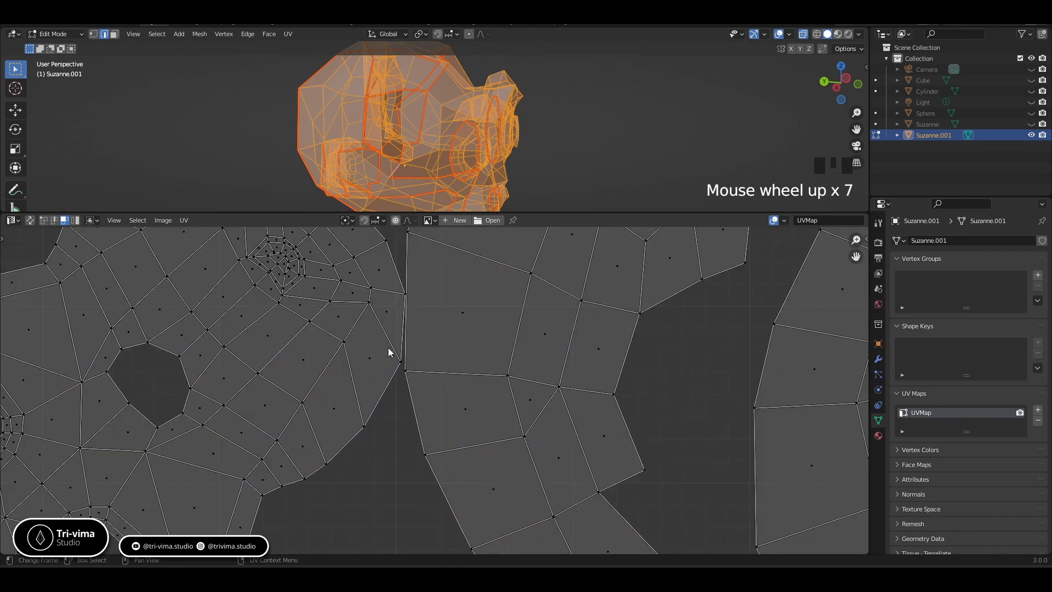
middle_click_drag(388, 351, 297, 422, "shift")
scroll(363, 393, "up", 2)
scroll(398, 395, "down", 6)
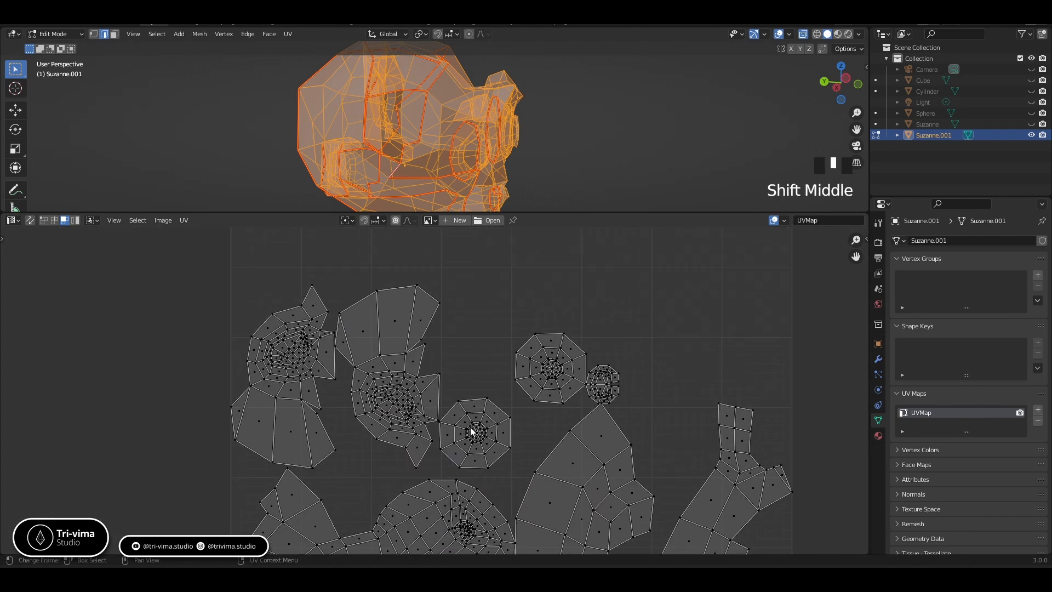
scroll(487, 388, "up", 4)
middle_click_drag(588, 366, 397, 346, "shift")
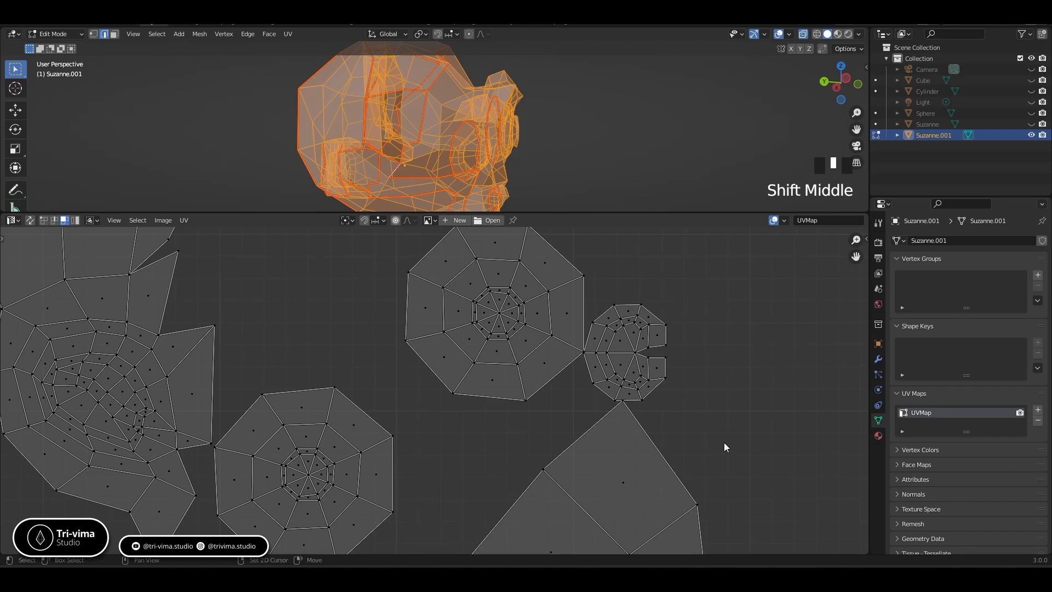
middle_click_drag(726, 444, 571, 336, "shift")
scroll(573, 339, "down", 7)
scroll(564, 435, "up", 3)
middle_click_drag(564, 434, 530, 439, "shift")
scroll(530, 439, "down", 5)
scroll(528, 484, "up", 2)
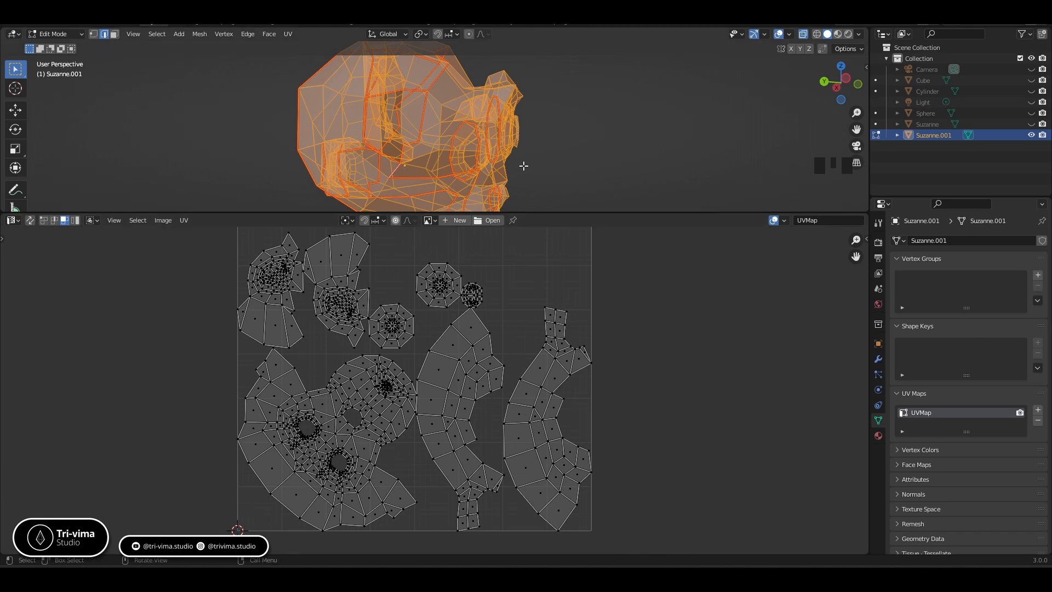
- Enlarge the 3D viewport, turn X-ray off, and compare the monkey's seams from several sides with the UV layout
middle_click_drag(521, 164, 576, 168)
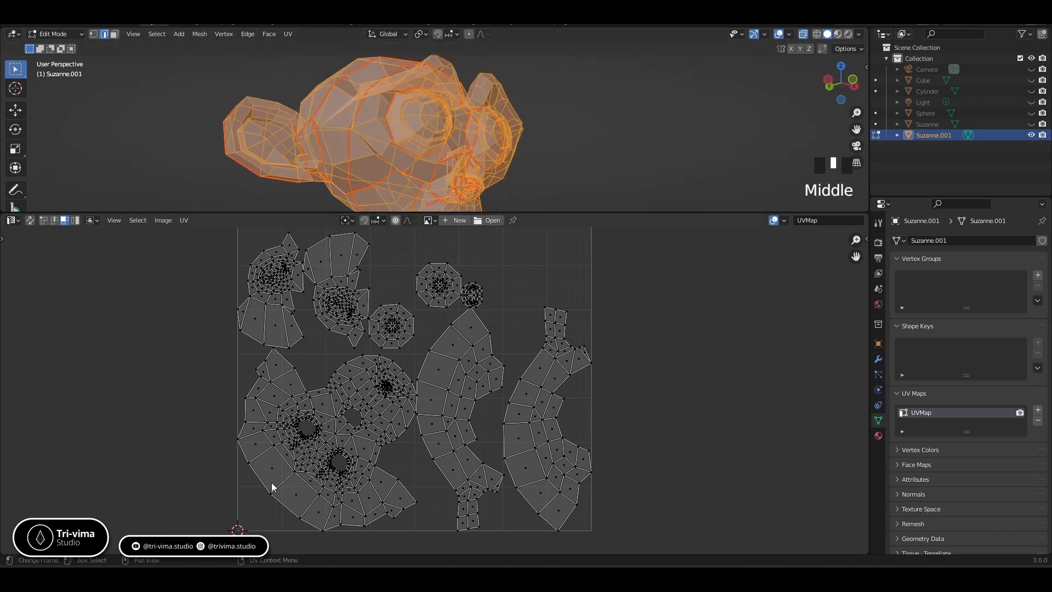
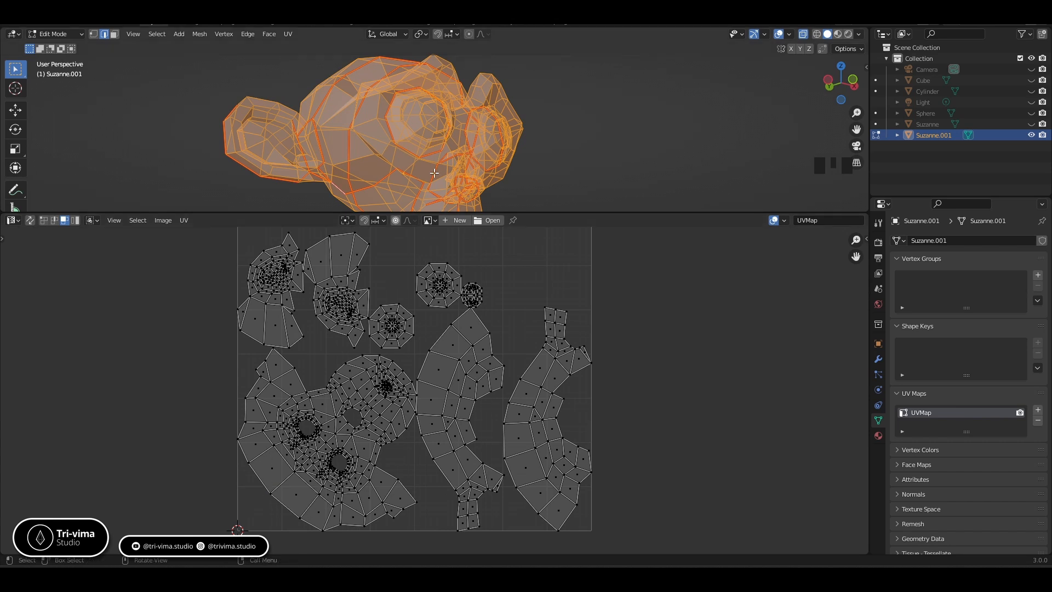
left_click_drag(573, 212, 571, 320)
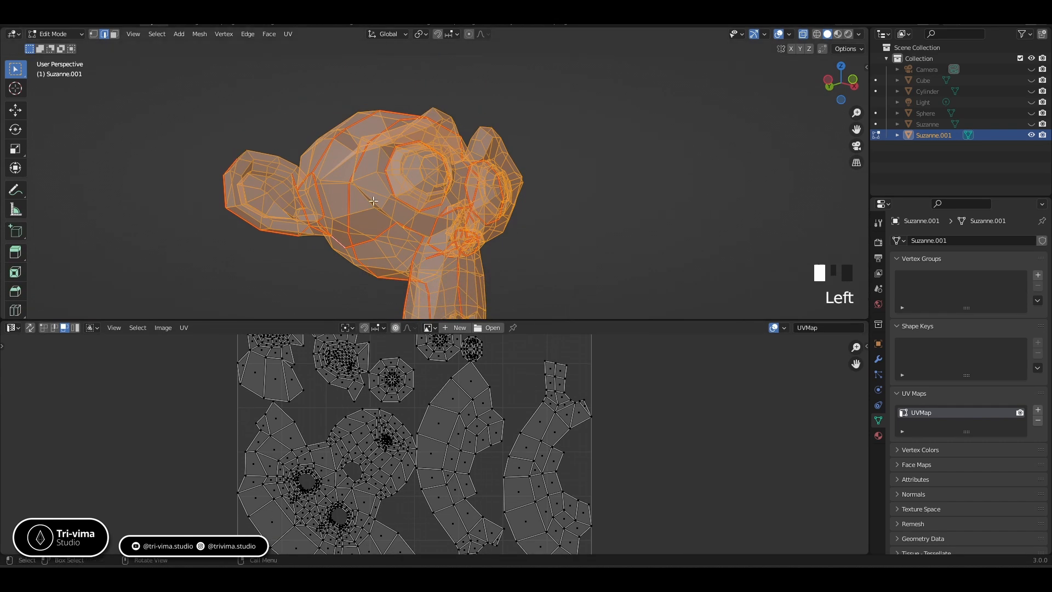
middle_click_drag(556, 158, 432, 216)
key("alt+z")
scroll(477, 199, "down", 3)
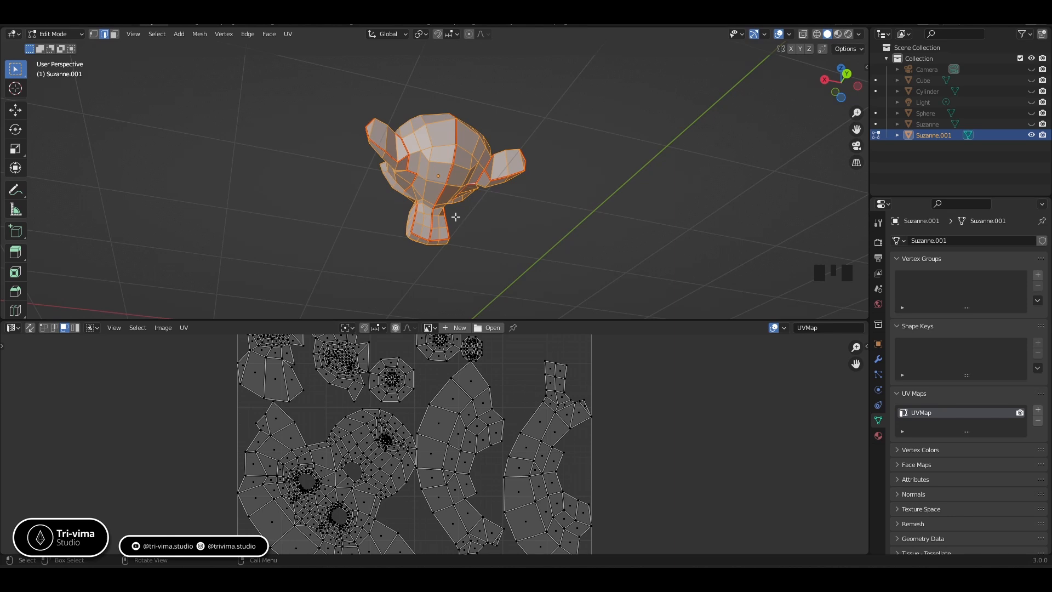
middle_click_drag(423, 181, 511, 192)
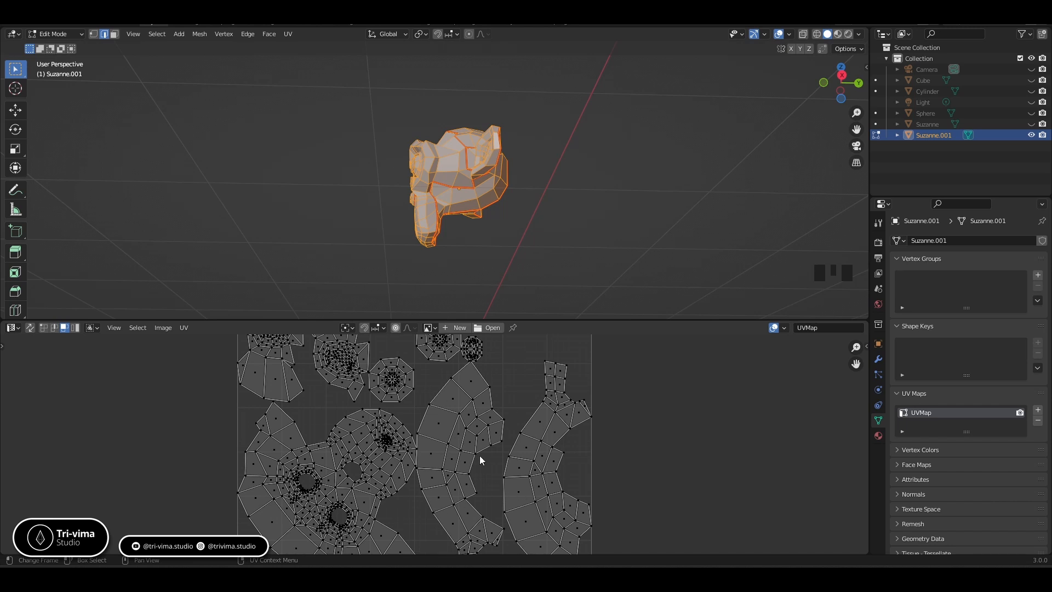
scroll(438, 461, "down", 4)
scroll(417, 488, "up", 2)
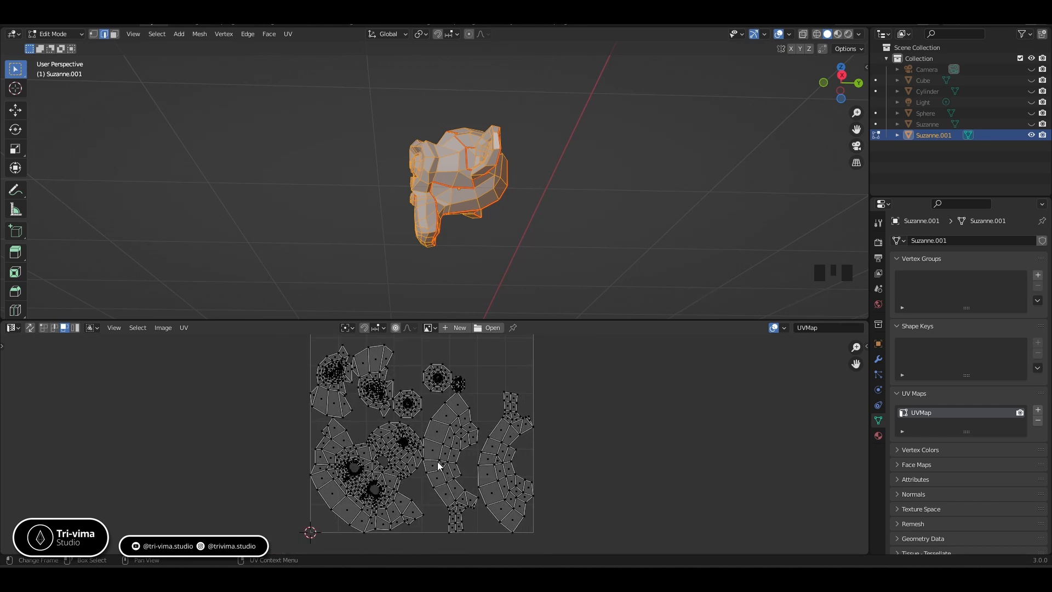
- Rotate the upside-down ear island upright and move it up near the top edge of the UV square
left_click(370, 390)
key("ctrl+l")
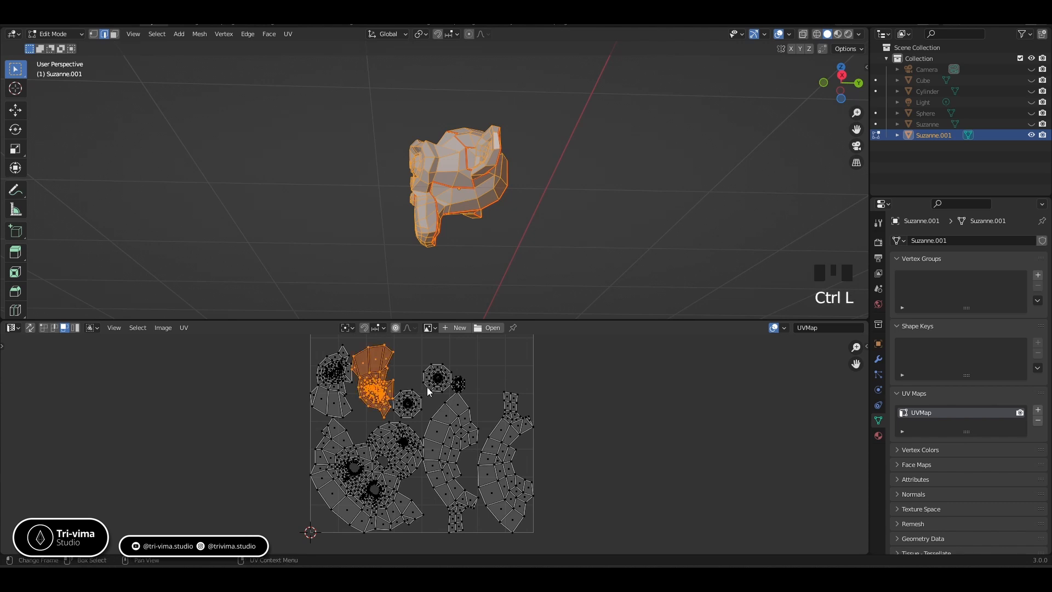
key("r")
left_click(430, 391)
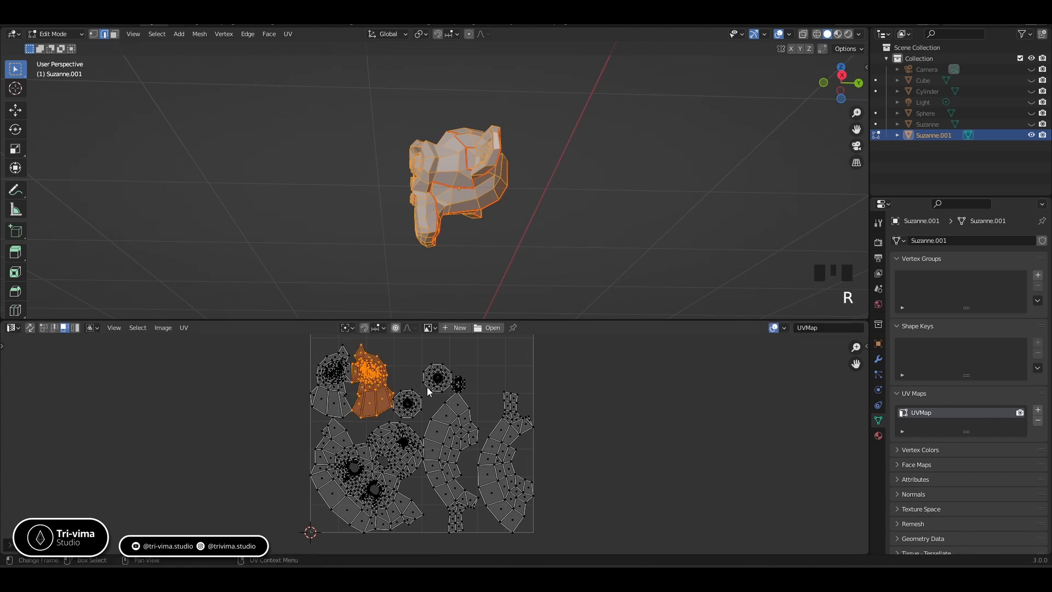
middle_click_drag(404, 408, 427, 447, "shift")
key("g")
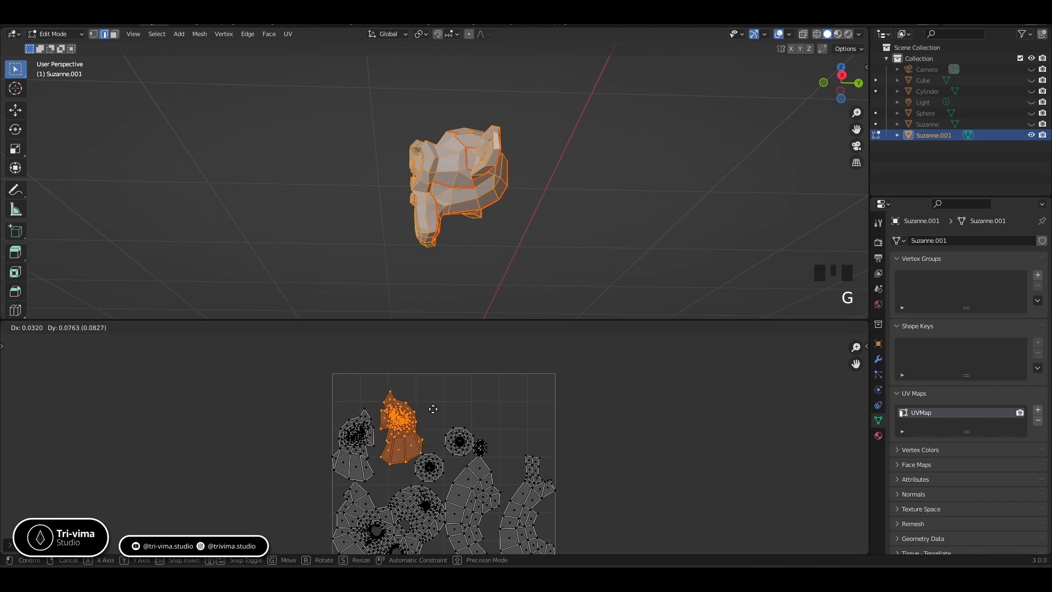
left_click(440, 398)
- Move the other ear island up so it lines up beside the first one
left_click(359, 437)
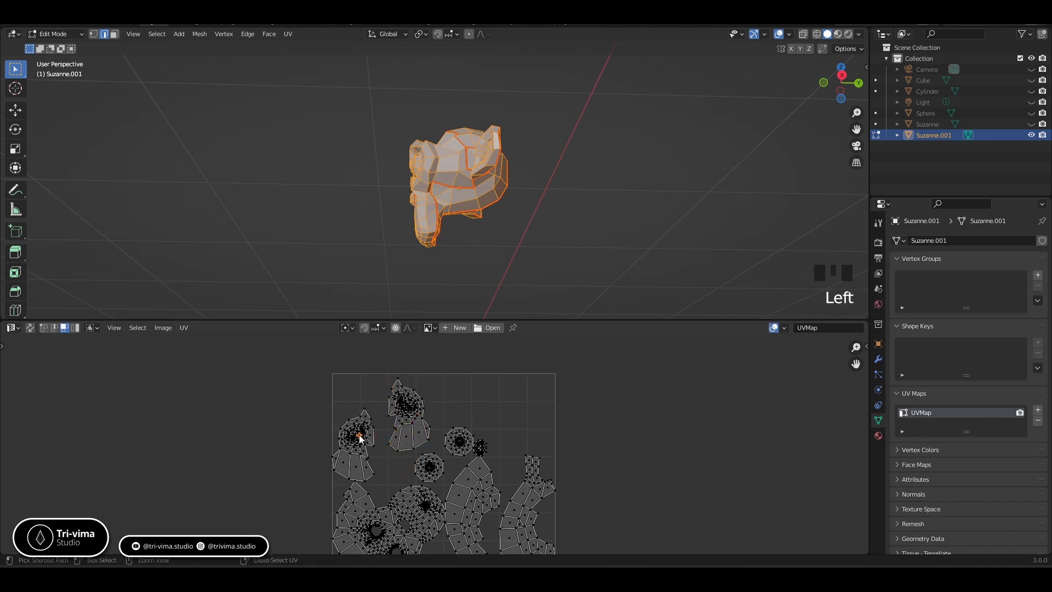
key("ctrl+l")
key("g")
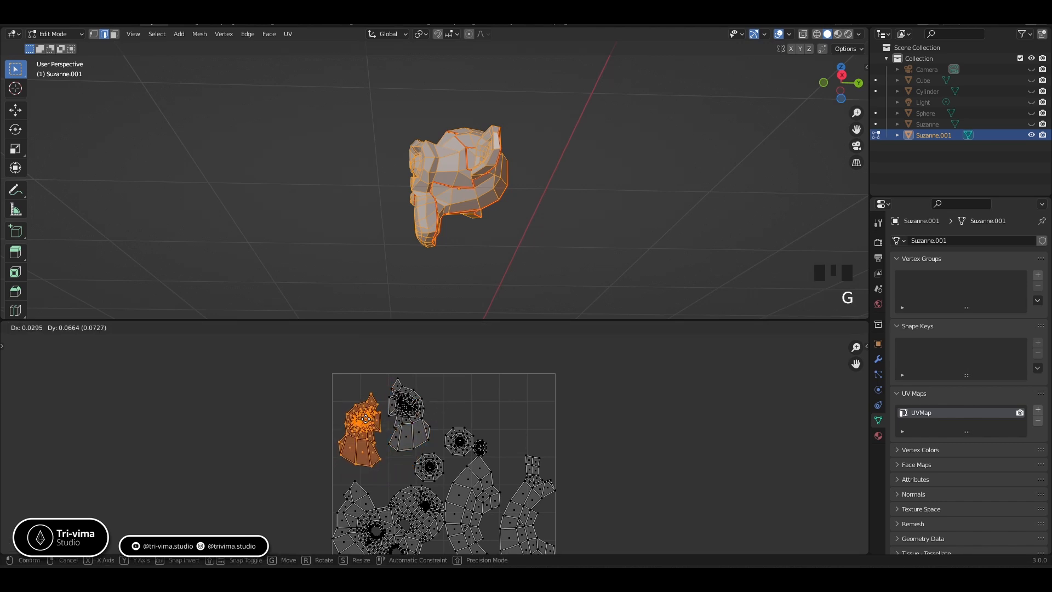
left_click(385, 418)
- Select all UV islands and enlarge the UV editor area
left_click(457, 437)
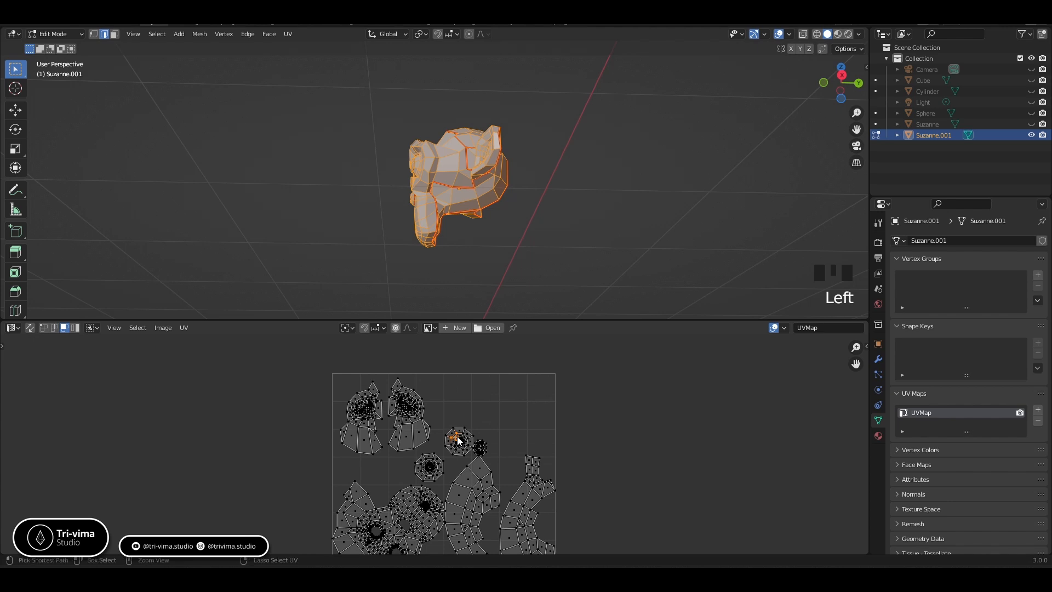
scroll(436, 444, "down", 4)
left_click_drag(330, 404, 521, 531)
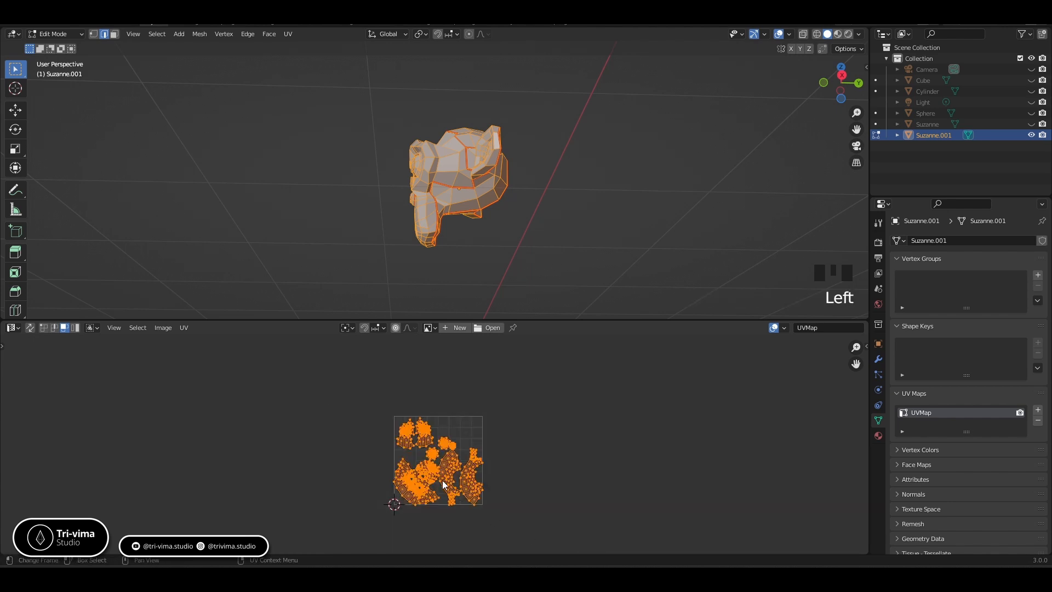
right_click(431, 468)
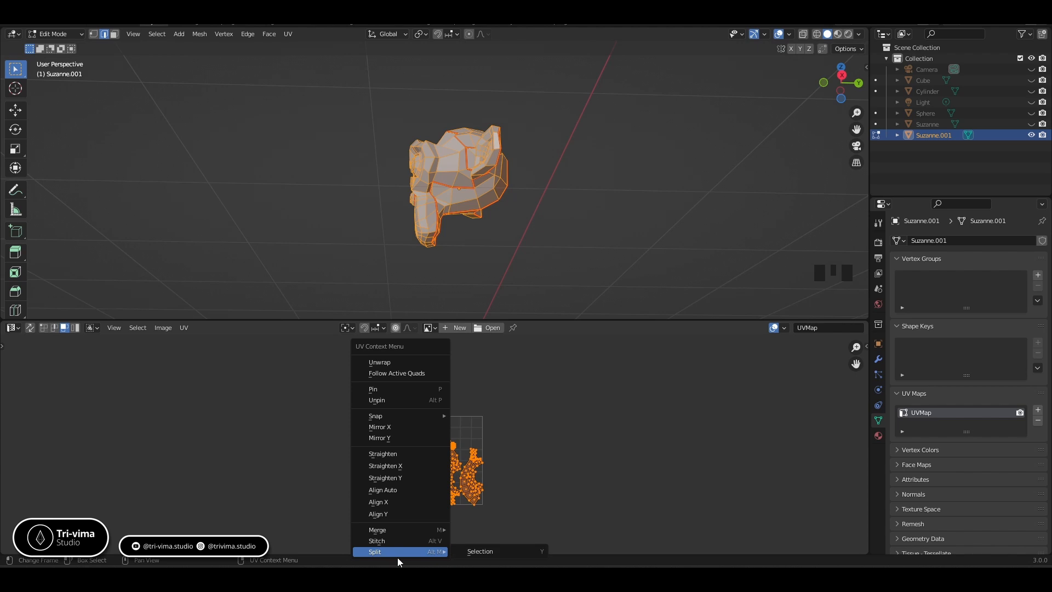
scroll(525, 425, "down", 2)
scroll(564, 468, "up", 4)
middle_click_drag(564, 468, 558, 428, "shift")
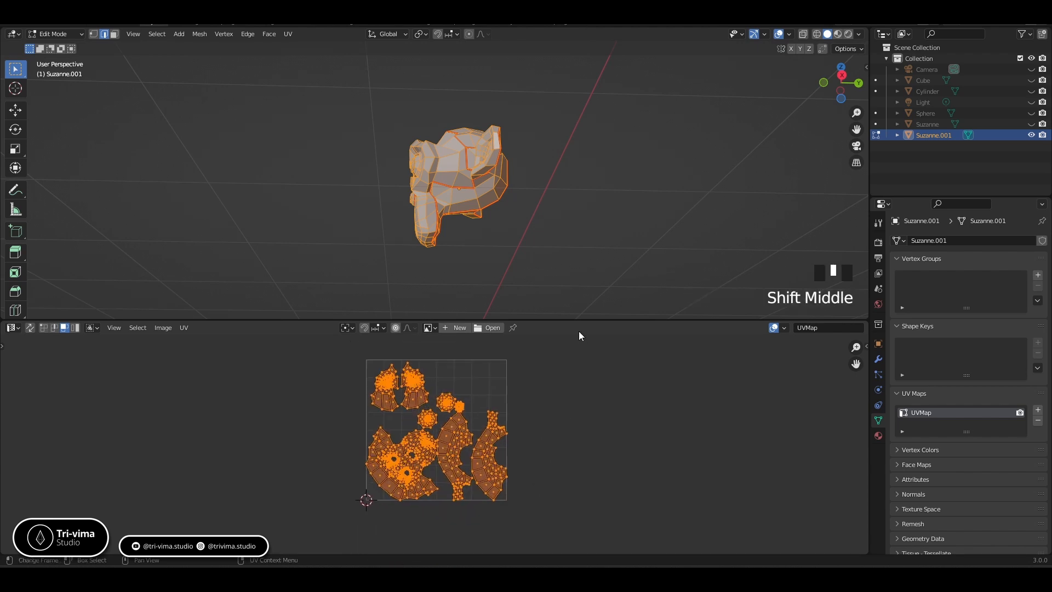
left_click_drag(578, 322, 579, 137)
right_click(422, 373)
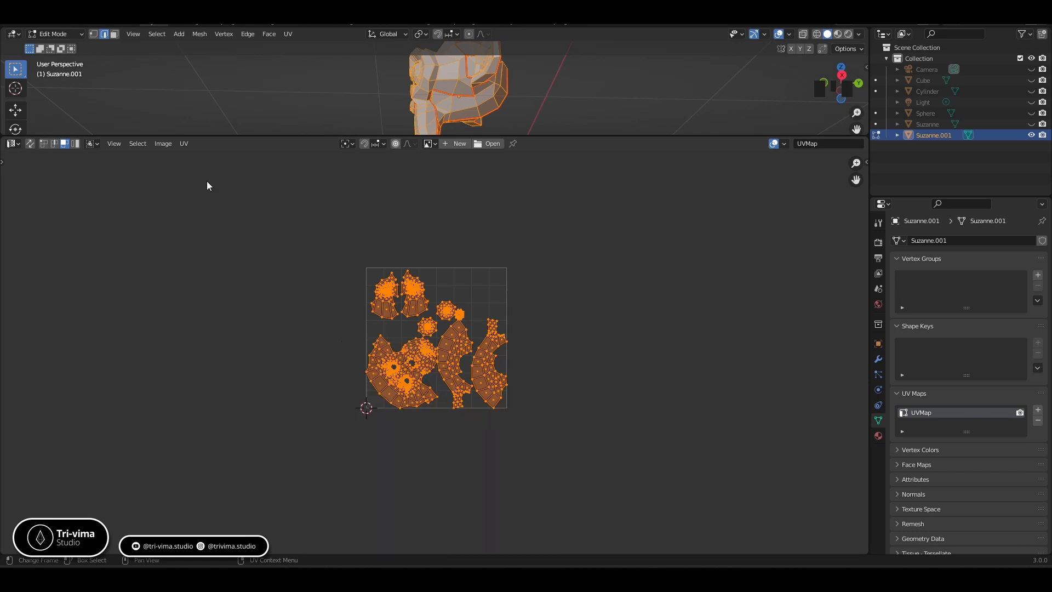
left_click(184, 144)
left_click(197, 339)
left_click(183, 144)
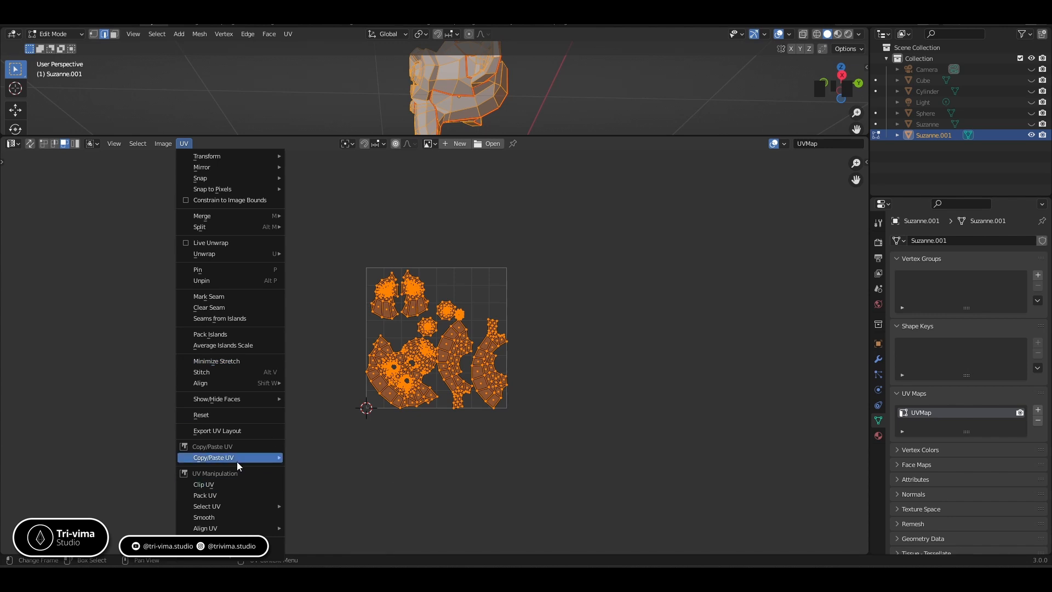
scroll(418, 360, "up", 4)
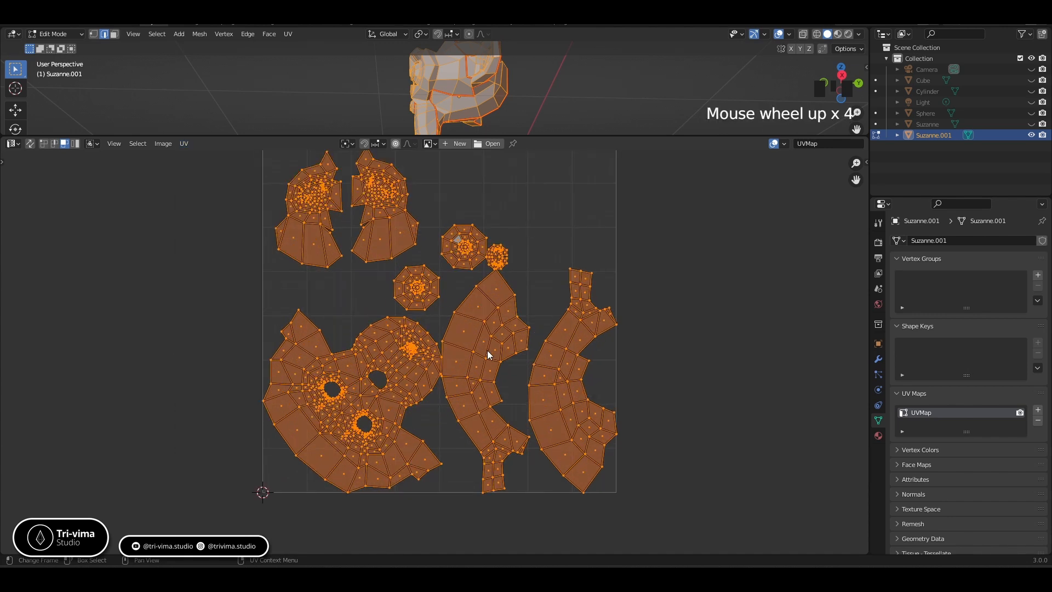
- Move the upper round eye island and the small island touching it up beside the ear islands
left_click(491, 351)
scroll(490, 351, "down", 3)
left_click_drag(437, 279, 475, 309)
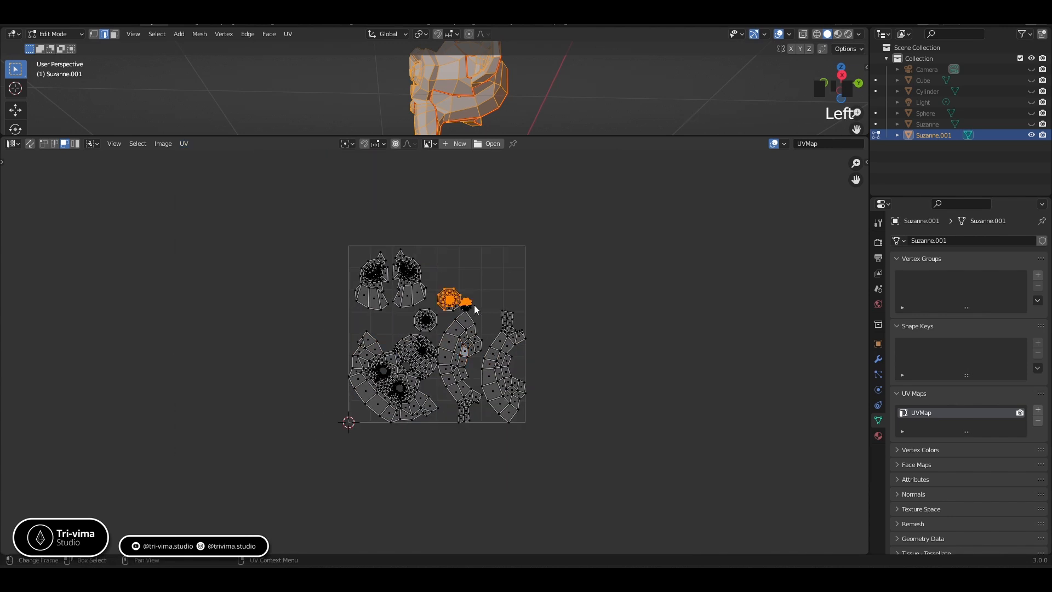
key("ctrl+l")
key("g")
left_click(467, 273)
- Move the remaining round eye island to the top row, beyond the other eye and the small island
left_click(424, 322)
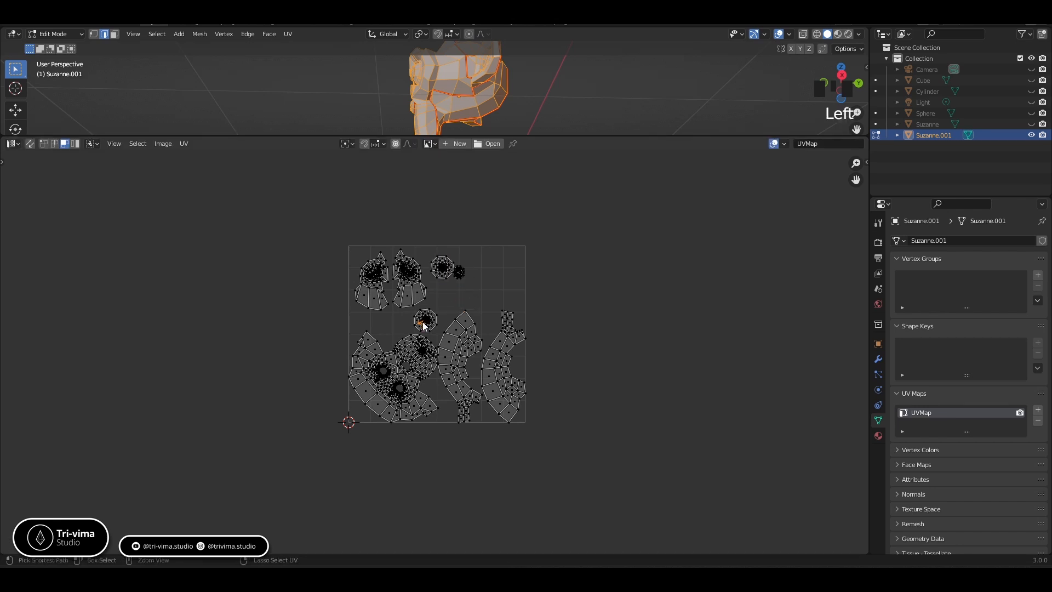
key("ctrl+l")
key("g")
left_click(482, 269)
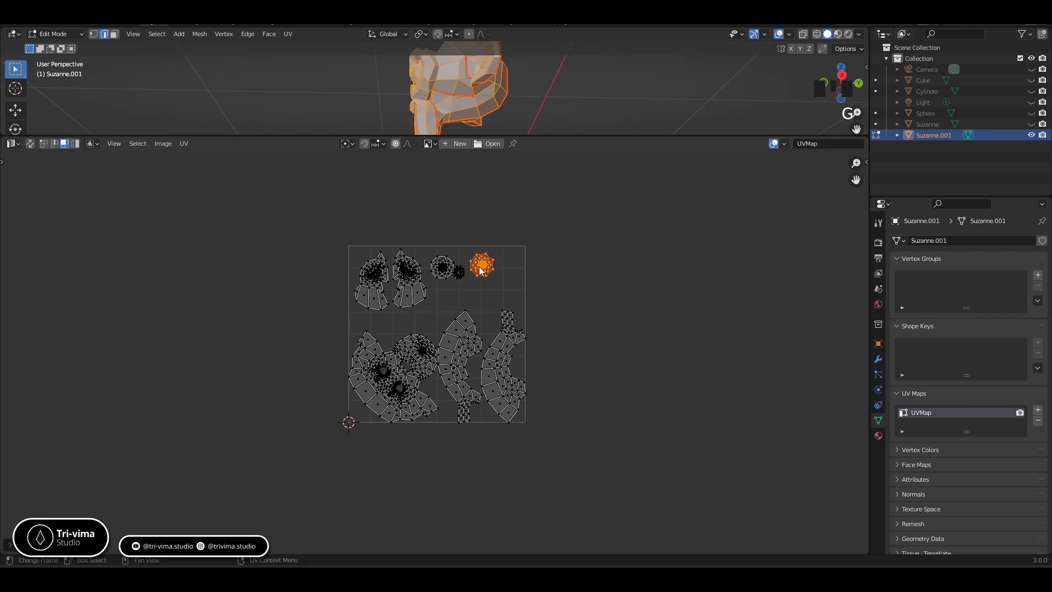
- Move the middle curved head island upward, rotate it clockwise into the free space and deselect it
left_click(459, 336)
key("ctrl+l")
key("g")
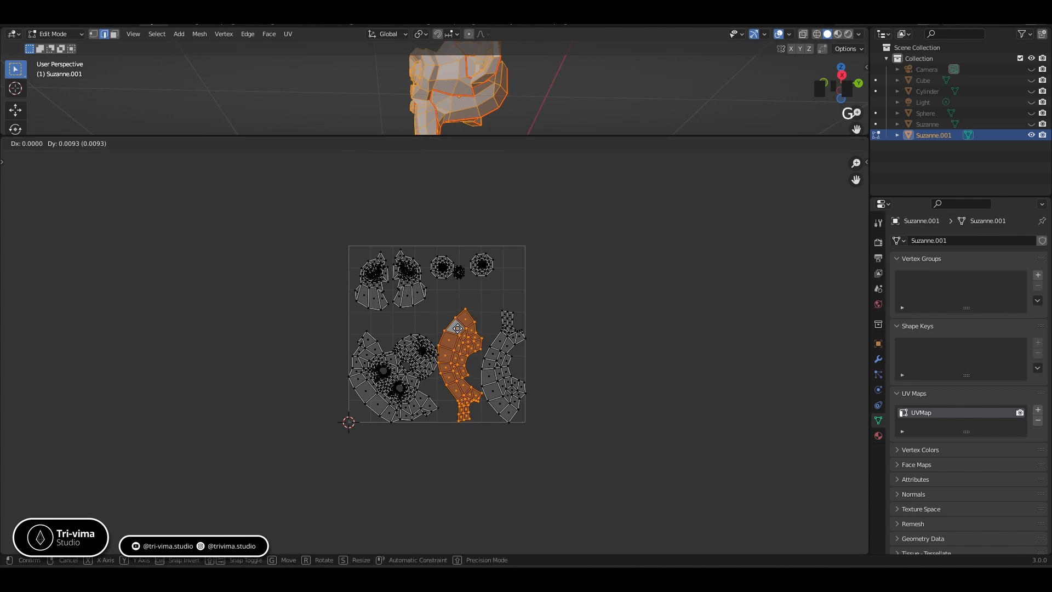
left_click(458, 296)
key("r")
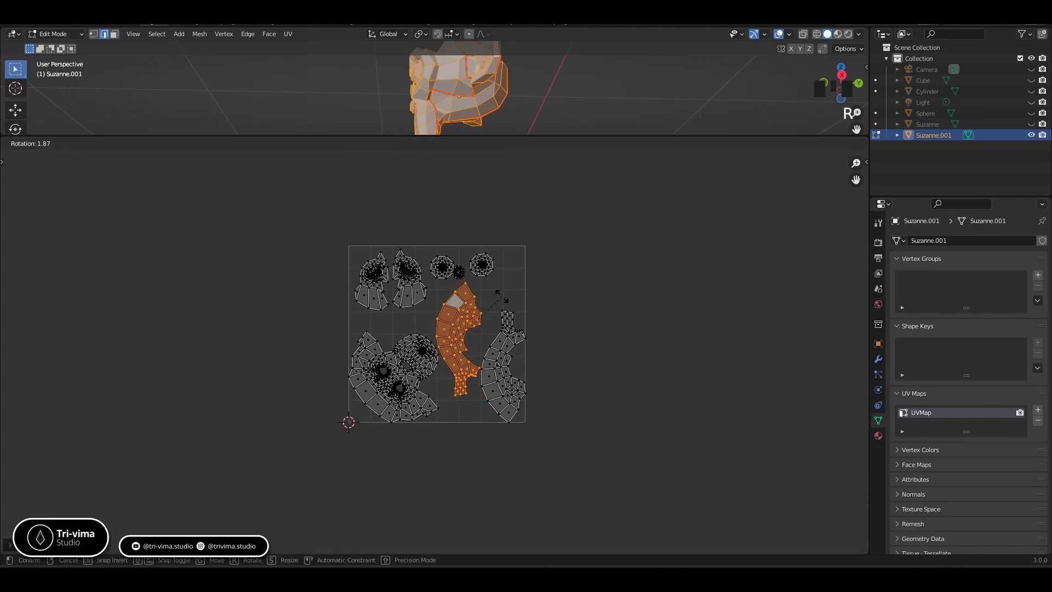
left_click(591, 299)
left_click(599, 296)
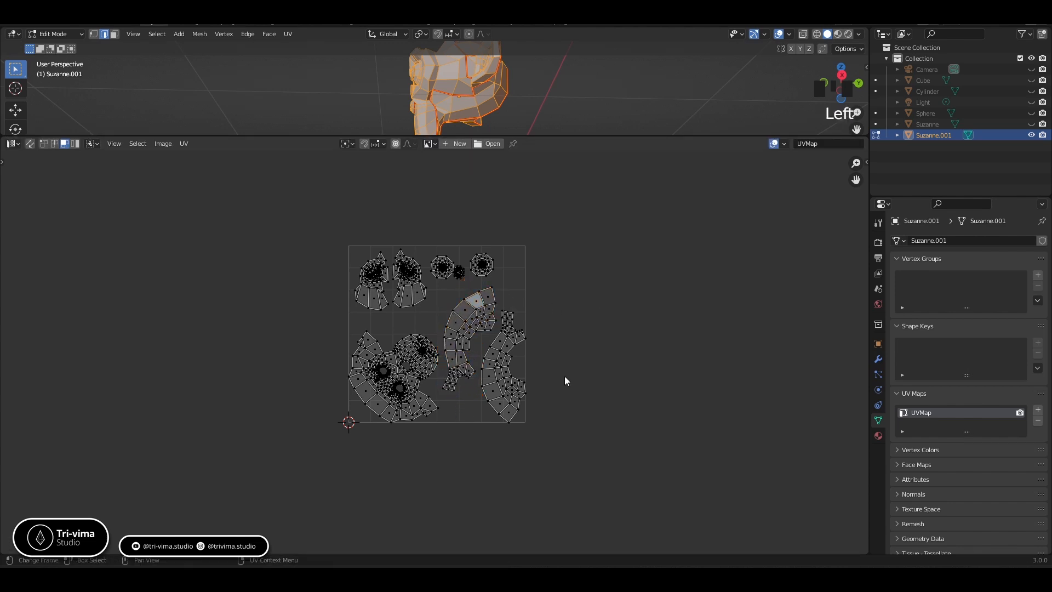
- Shift the second curved head island slightly inward from the right edge of the UV square
left_click(565, 380)
key("ctrl+l")
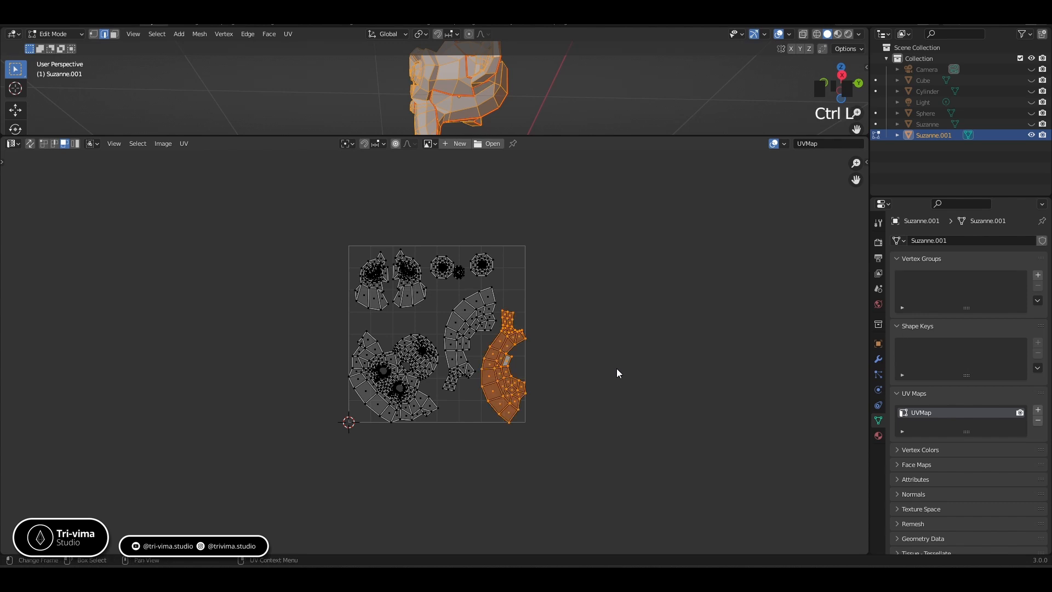
key("g")
key("Escape")
- Move the large face island slightly up and inward from the edges of the UV square
left_click(415, 392)
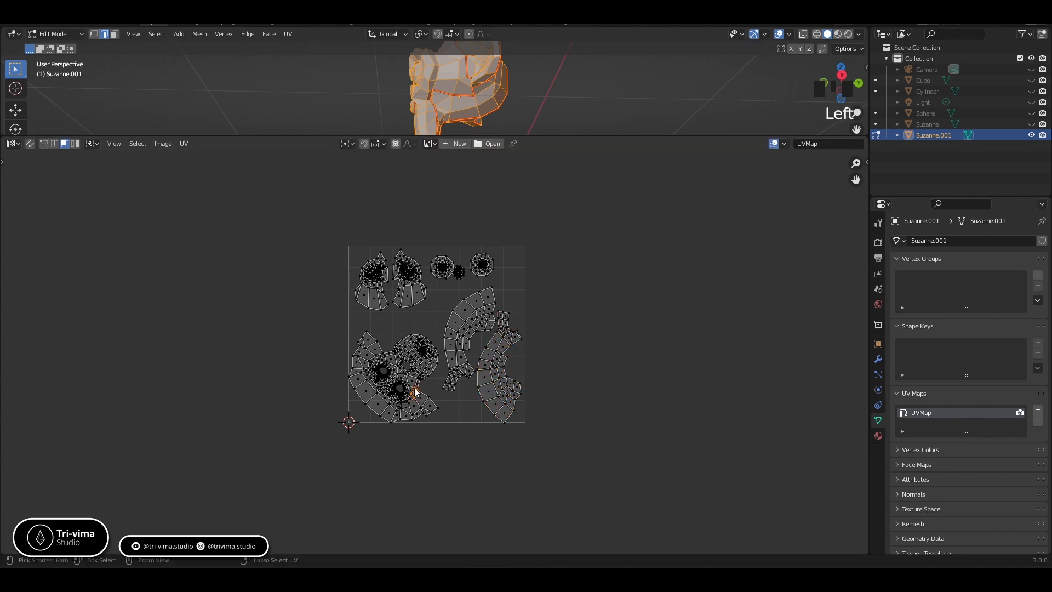
key("ctrl+l")
key("g")
left_click(417, 384)
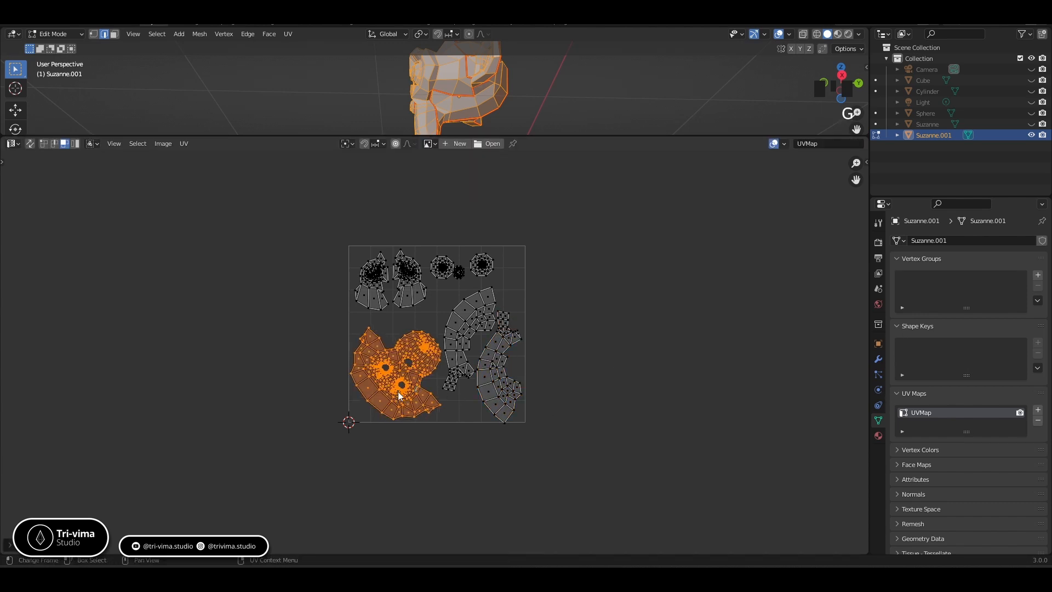
- Select the whole curved UV island nearest the UV square's edge and nudge it slightly to reposition it inside the square
left_click(557, 407)
left_click(505, 374)
key("ctrl+l")
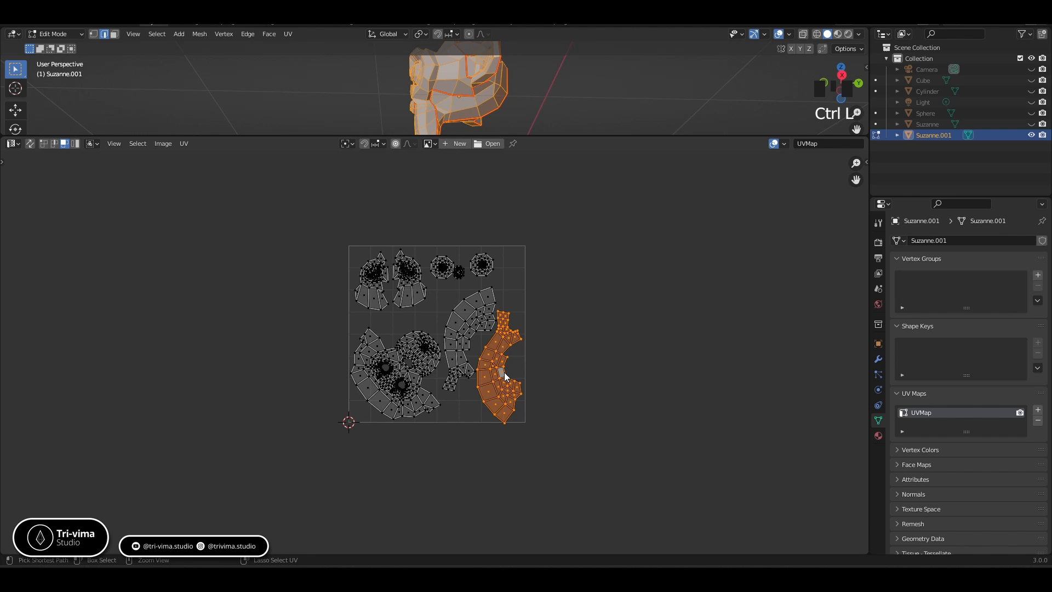
key("g")
left_click(576, 359)
left_click(576, 369)
scroll(576, 369, "up", 3)
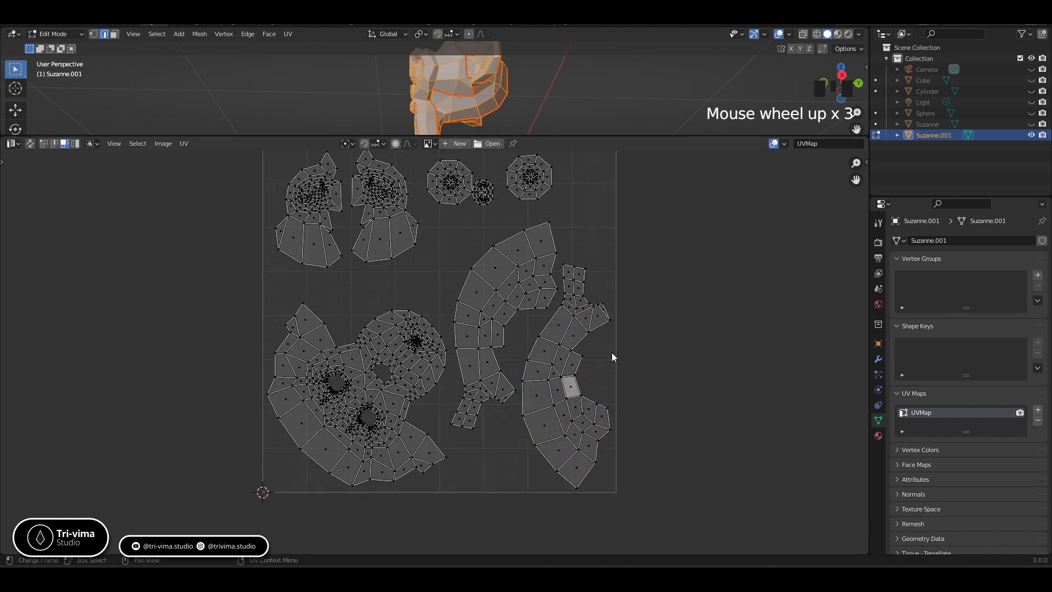
middle_click_drag(613, 357, 609, 383, "shift")
- Select the small round UV island between the two larger circular islands and move it down into the free space below them
left_click(446, 252)
key("ctrl+l")
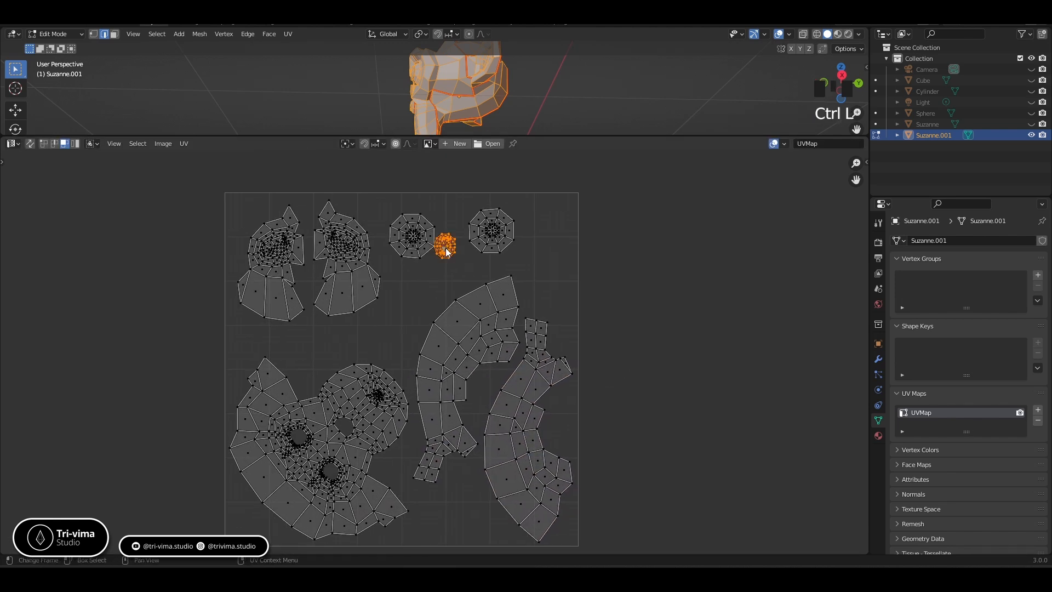
key("g")
left_click(443, 273)
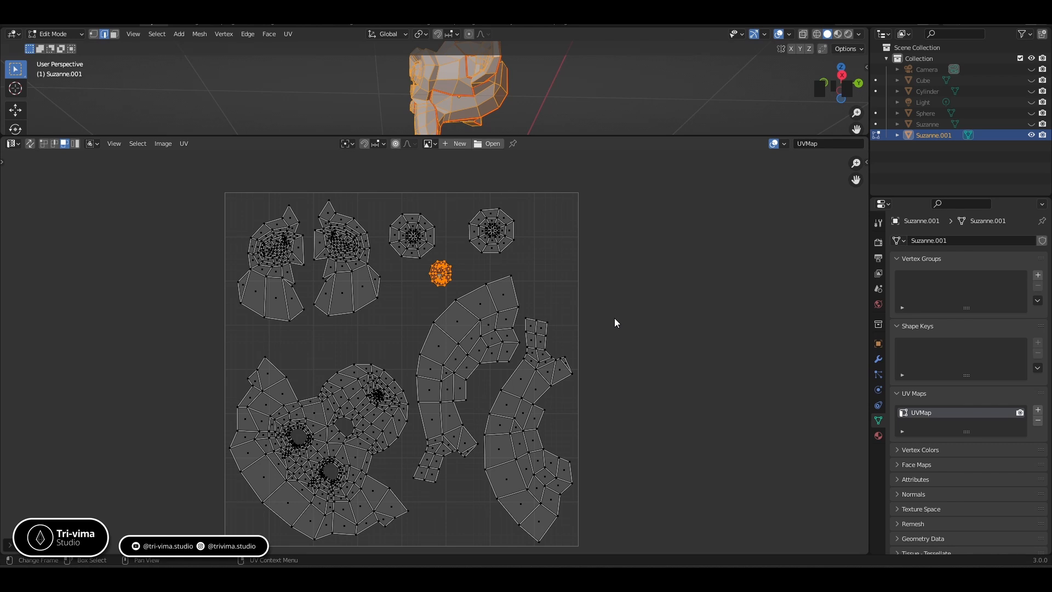
- Enlarge the 3D viewport, return Suzanne.001 to Object Mode and unhide all hidden scene objects
scroll(606, 300, "down", 1)
left_click_drag(578, 136, 578, 329)
middle_click_drag(585, 190, 696, 273)
key("Tab")
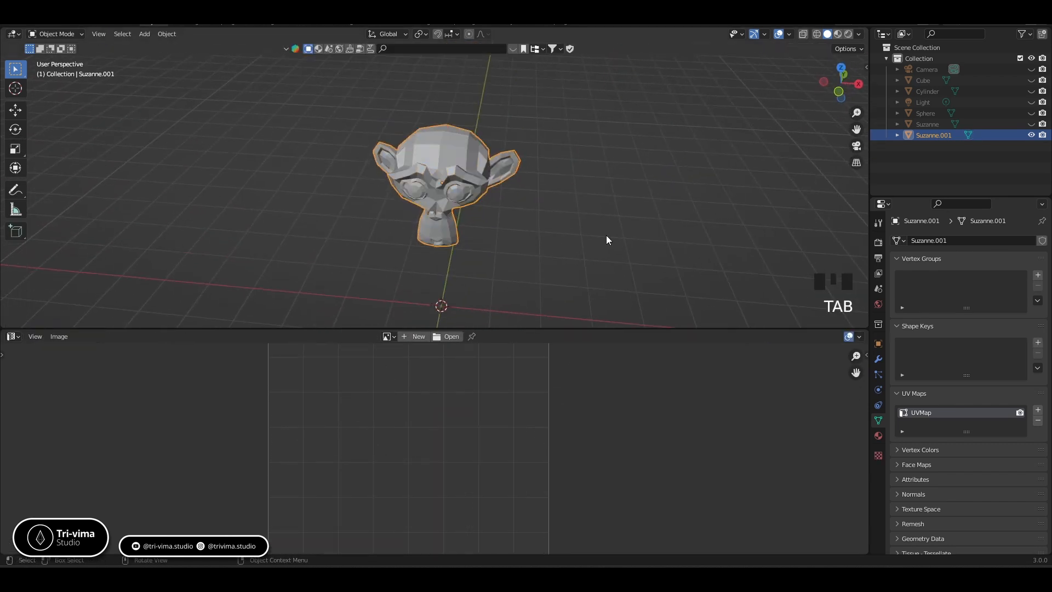
key("alt+h")
scroll(607, 235, "down", 5)
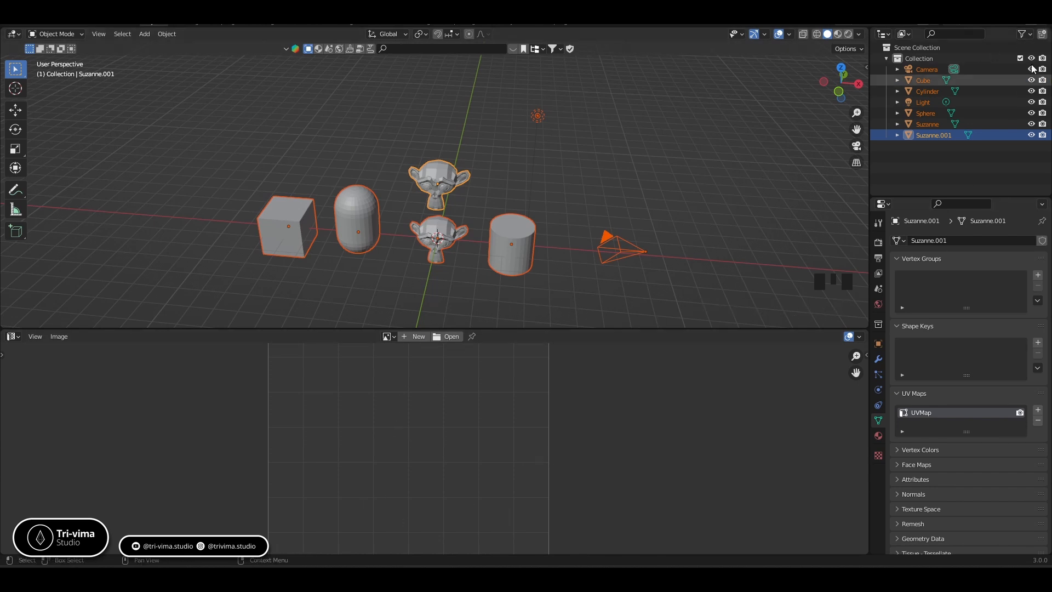
left_click(535, 308)
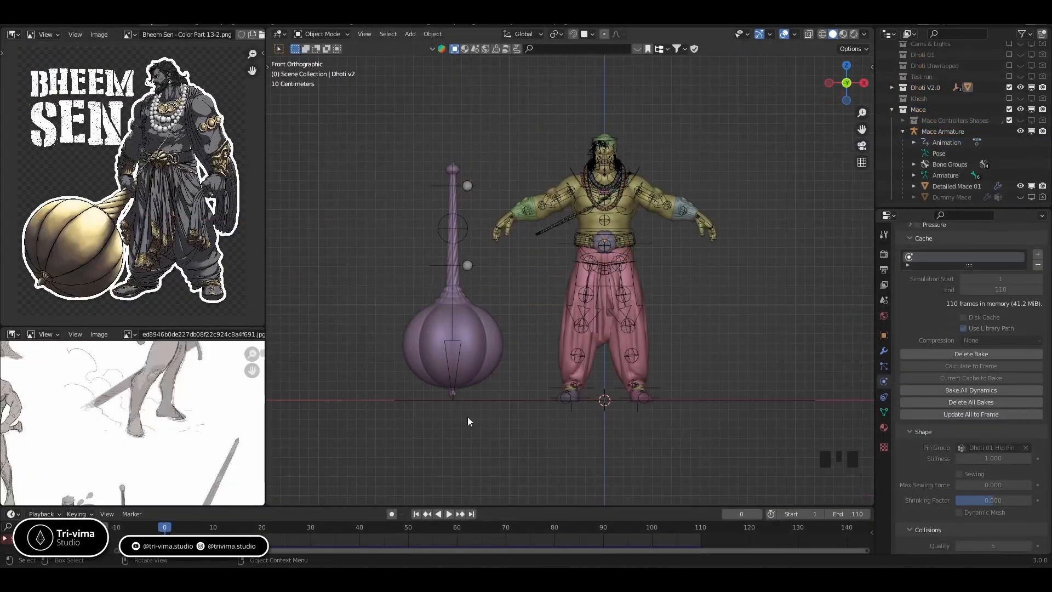
- Isolate the Detailed Mace 01 object in the character scene and enter Edit Mode on it
middle_click_drag(739, 326, 733, 341)
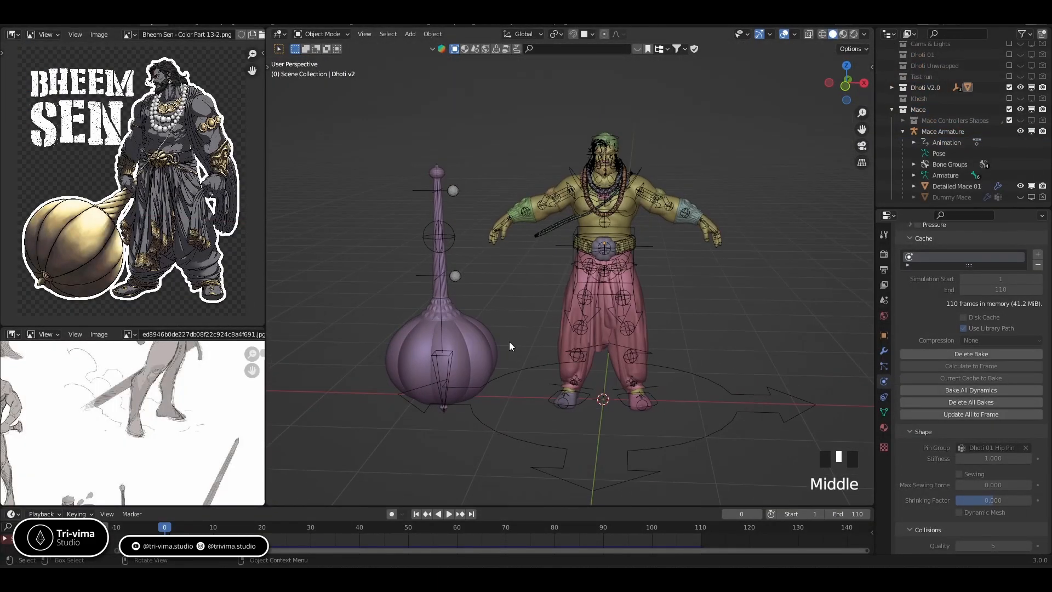
left_click(480, 347)
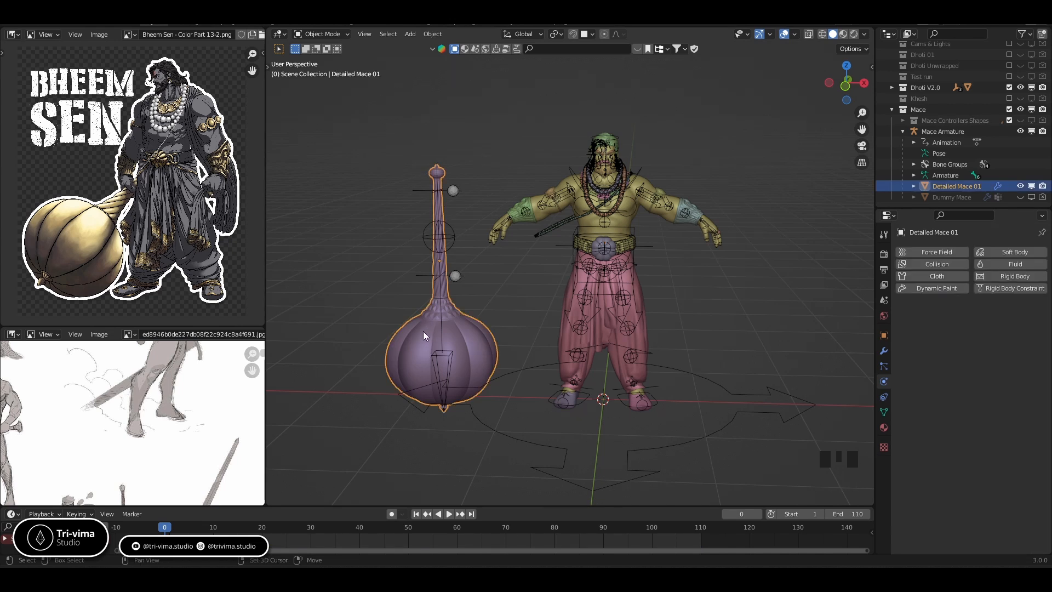
key("shift+h")
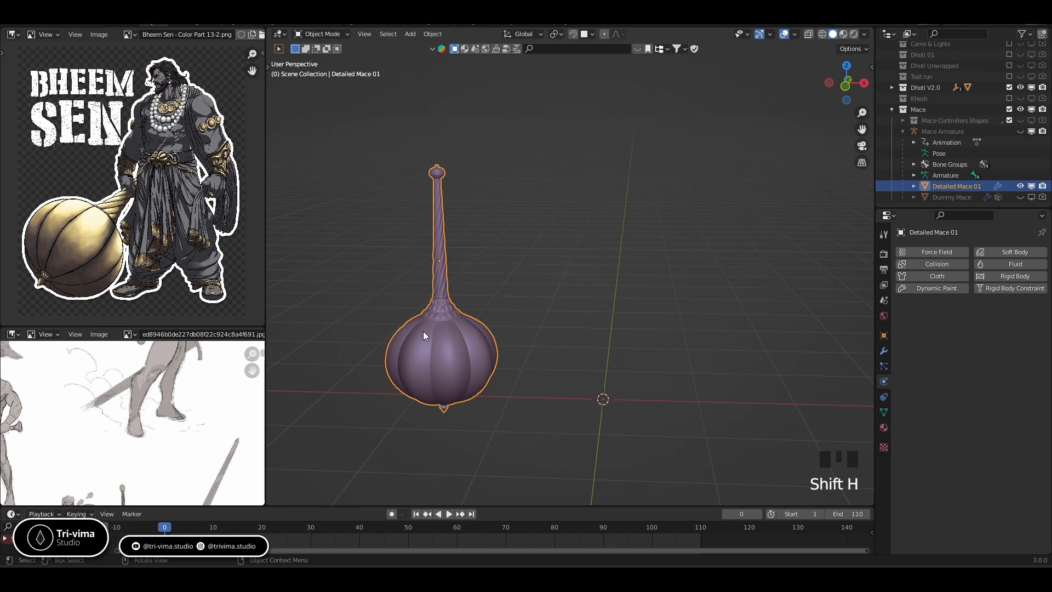
key("Tab")
- Turn off the Subdivision modifier's viewport display on the mace and deselect its whole mesh
left_click(884, 351)
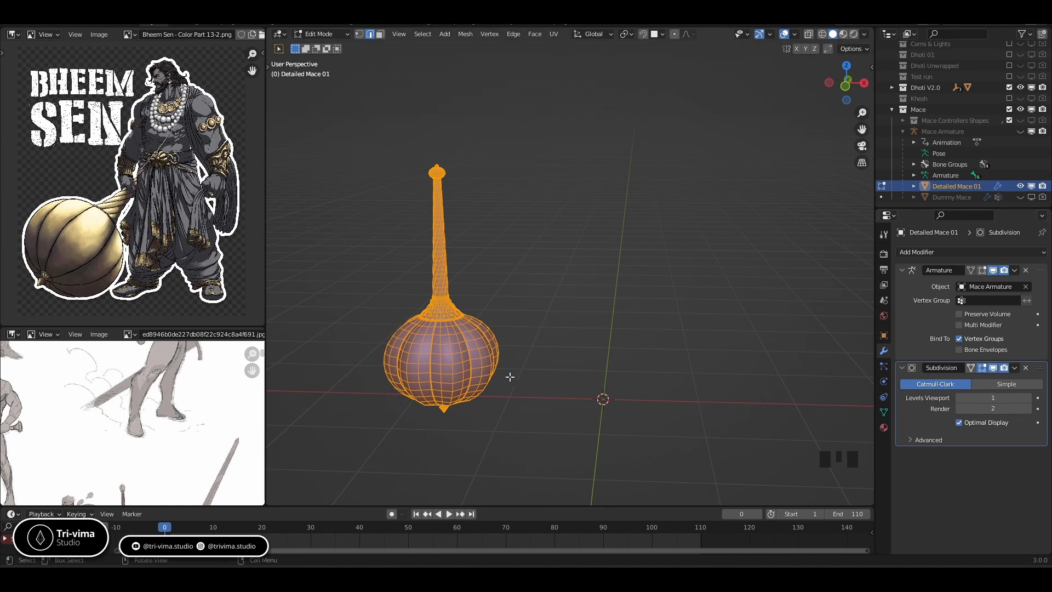
left_click(995, 369)
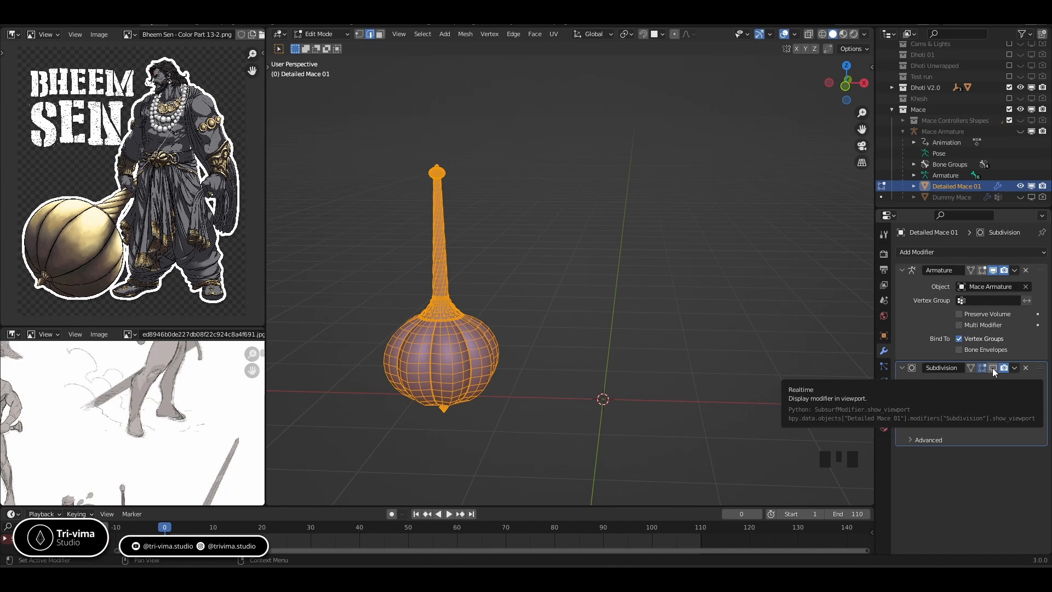
scroll(470, 349, "up", 3)
mouse_move(465, 351)
middle_mouse_down("shift")
mouse_move(630, 322)
mouse_move(498, 303)
mouse_move(456, 357)
middle_mouse_up("shift")
scroll(526, 310, "up", 3)
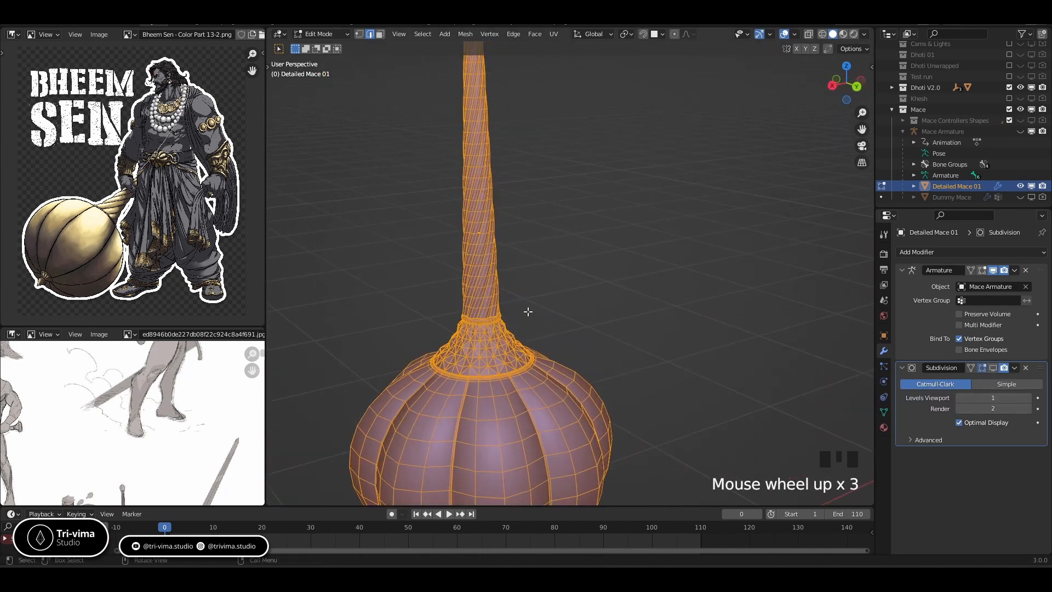
key("Tab")
key("Tab")
middle_click_drag(522, 278, 538, 387, "shift")
left_click(552, 232)
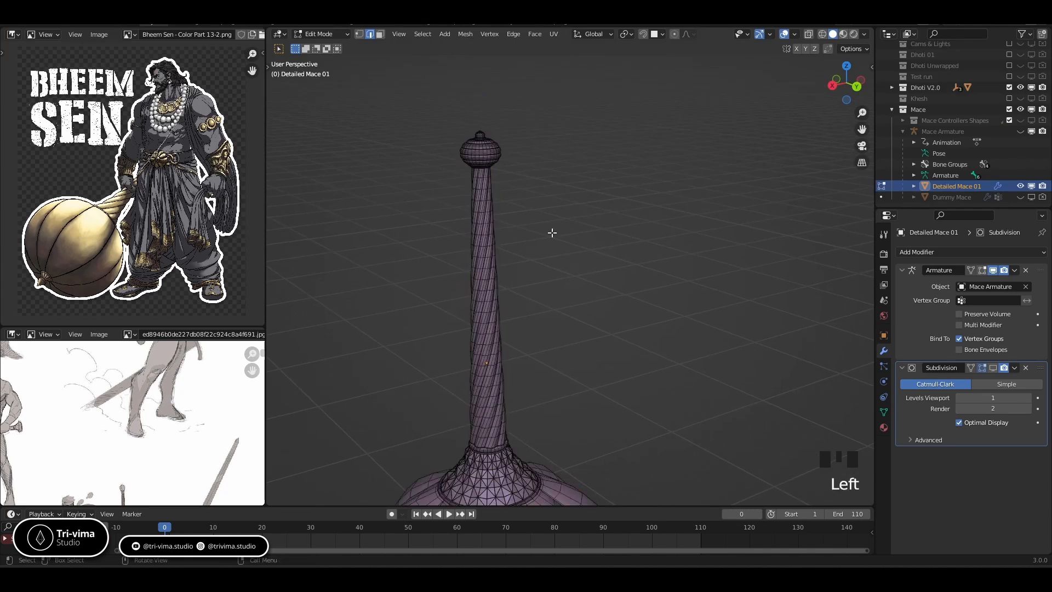
middle_click_drag(552, 233, 580, 326, "shift")
scroll(505, 209, "up", 6)
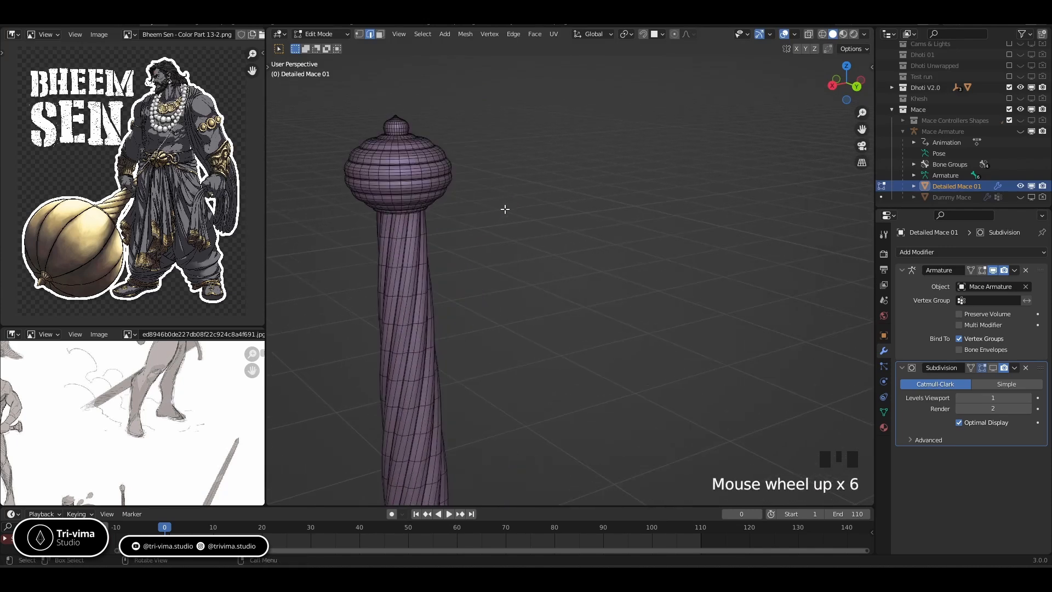
- Change the lower reference image area to a UV Editor and unlink the sketch image from it
left_click(13, 334)
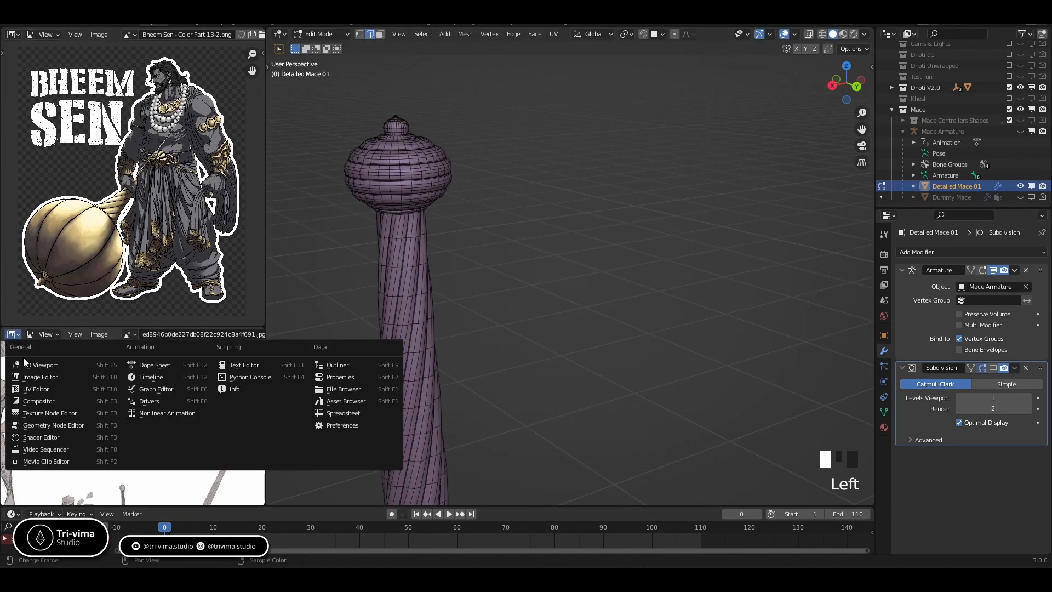
left_click(32, 391)
scroll(21, 358, "down", 6)
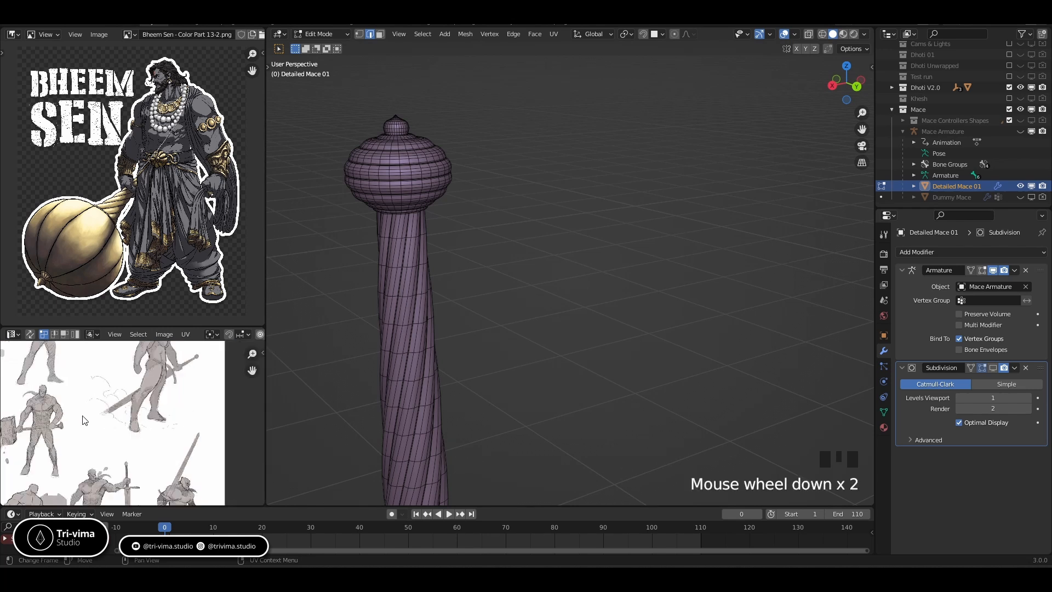
scroll(158, 335, "down", 10)
scroll(160, 335, "down", 2)
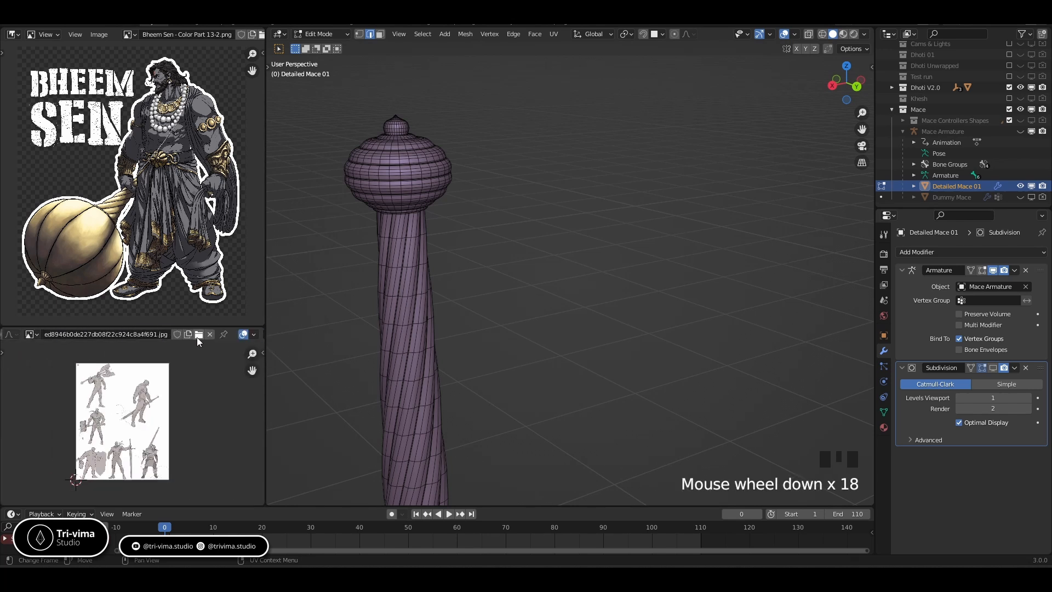
left_click(196, 336)
scroll(107, 439, "up", 6)
scroll(56, 337, "up", 15)
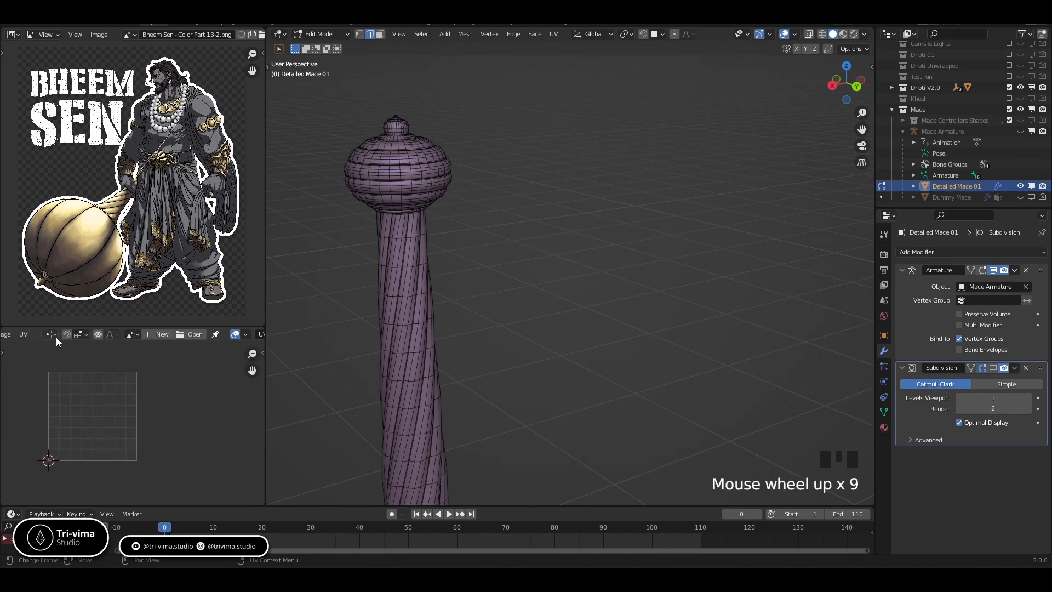
left_click(11, 335)
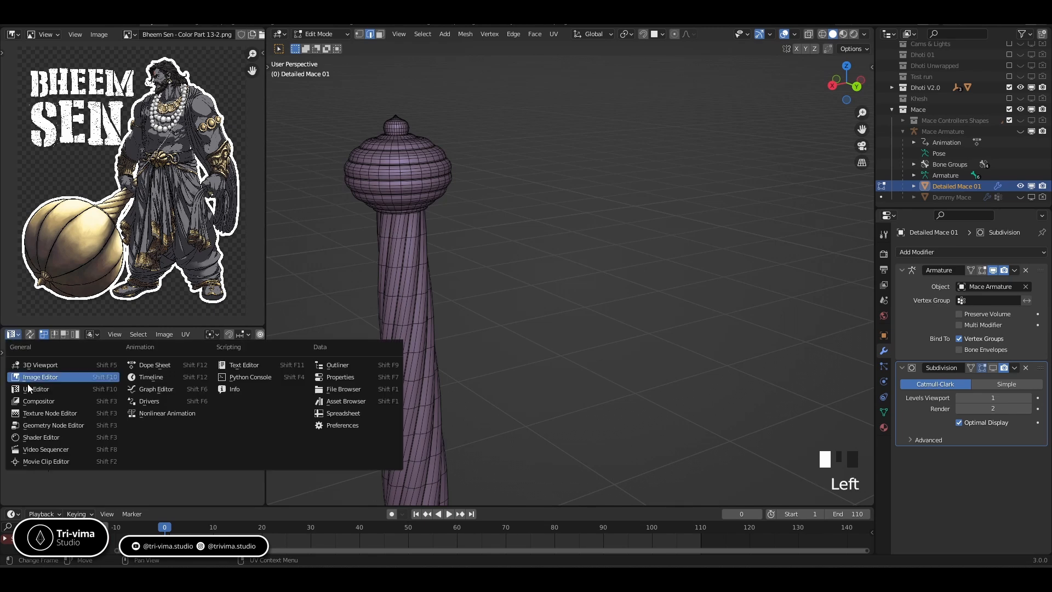
left_click(41, 389)
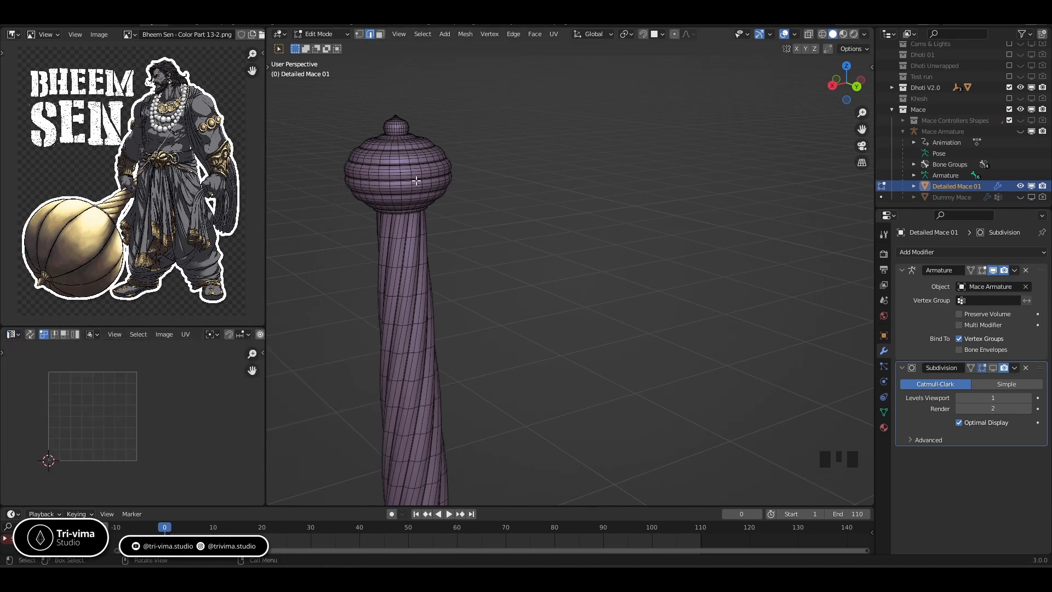
- Select the edge loop around the base of the small pointed knob at the tip of the mace handle
middle_click_drag(417, 181, 559, 296, "shift")
scroll(559, 296, "up", 11)
middle_click_drag(482, 316, 547, 332, "shift")
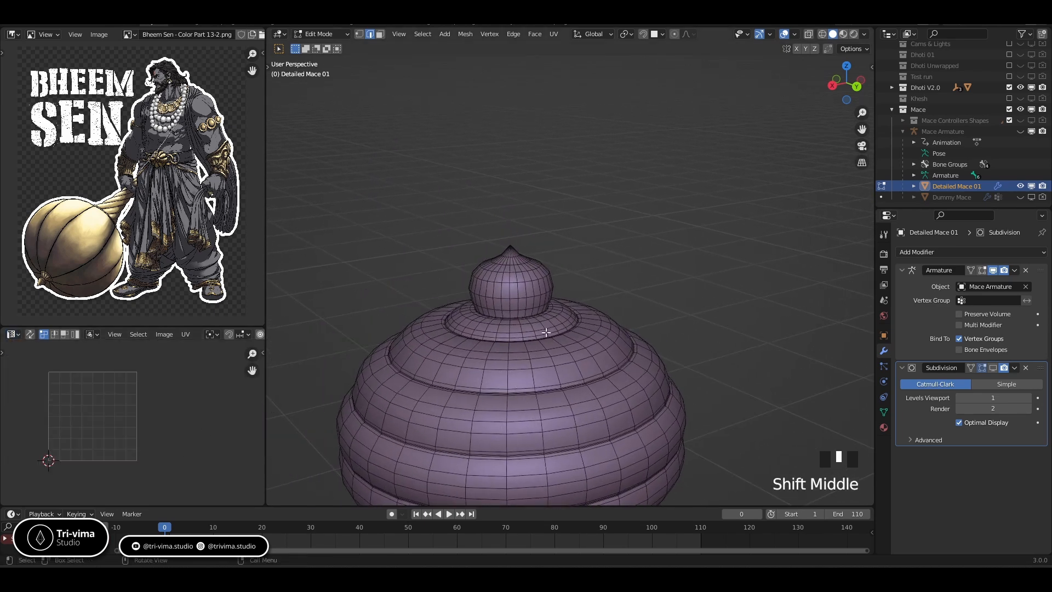
scroll(546, 332, "up", 15)
left_click(483, 340)
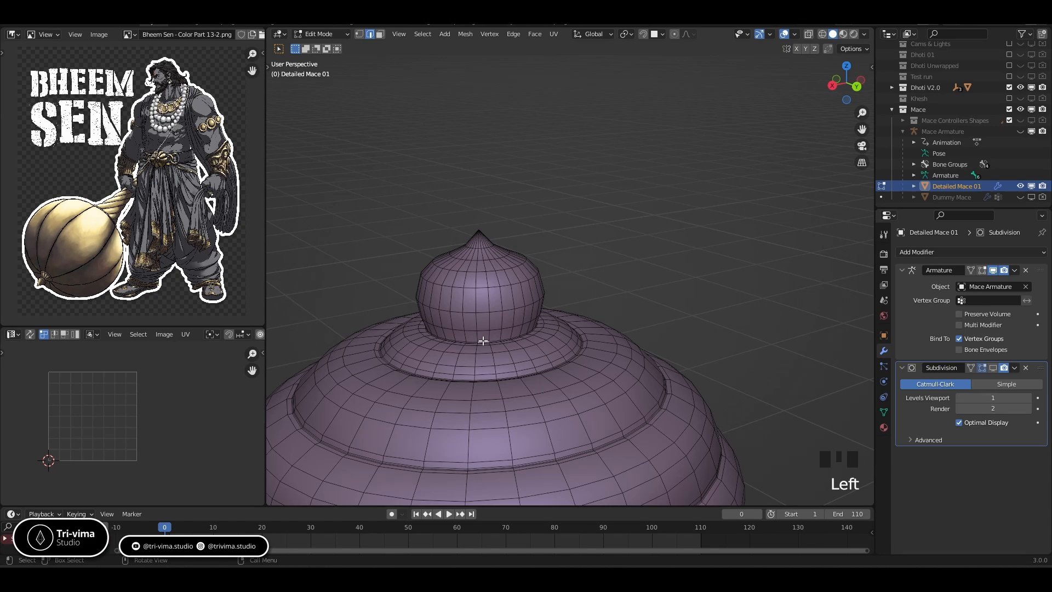
key("KP_Decimal")
middle_click_drag(562, 296, 581, 305)
left_click(557, 287)
left_click(464, 276, "alt+shift")
scroll(465, 277, "down", 14)
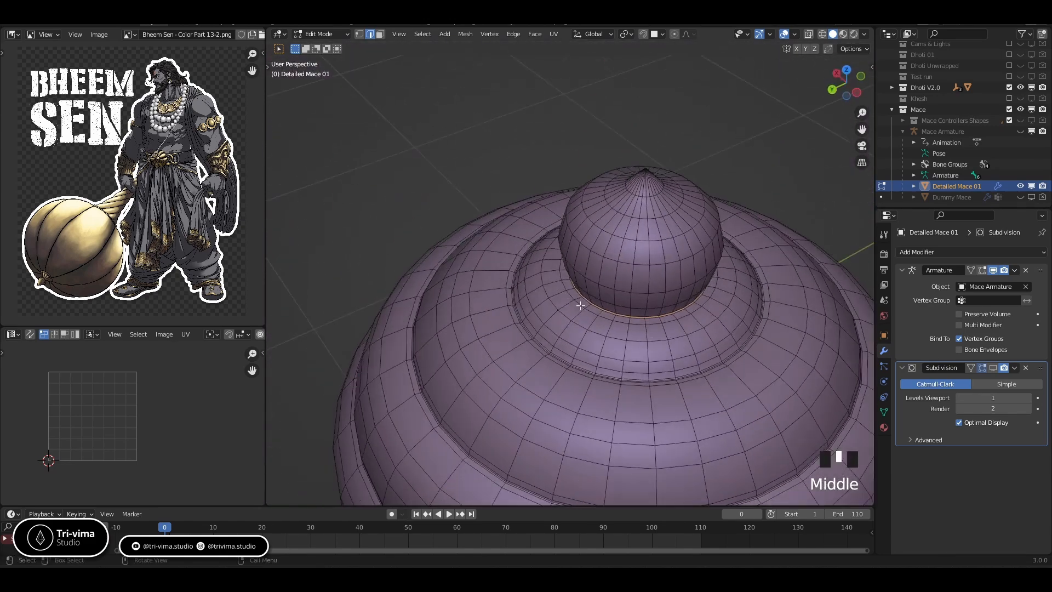
- From the top view, add a lengthwise edge loop running down the side of the mace's pommel to the selection
key("KP_7")
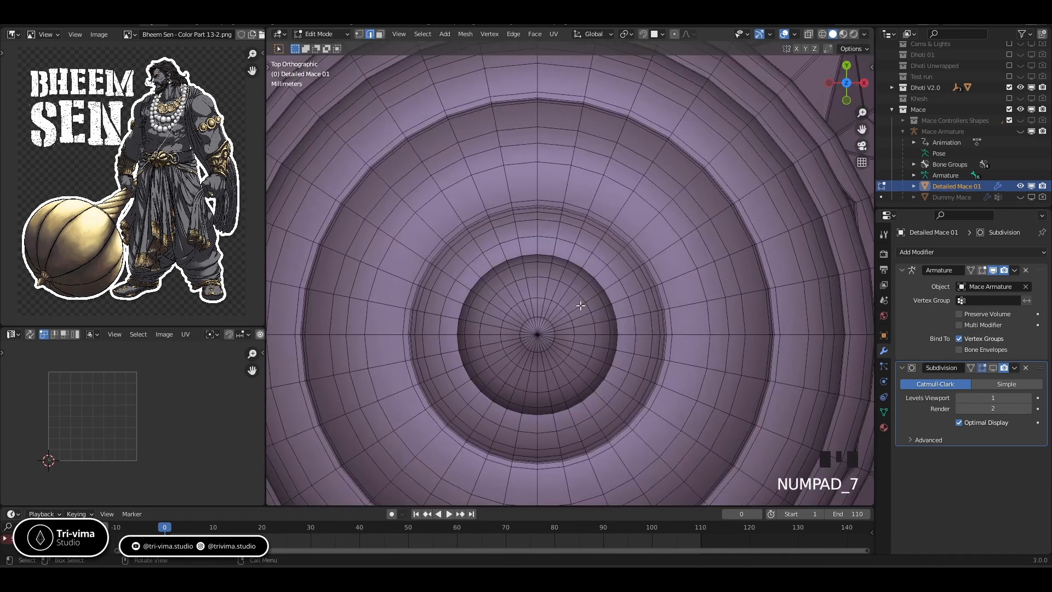
left_click(537, 307, "alt+shift")
scroll(538, 307, "down", 12)
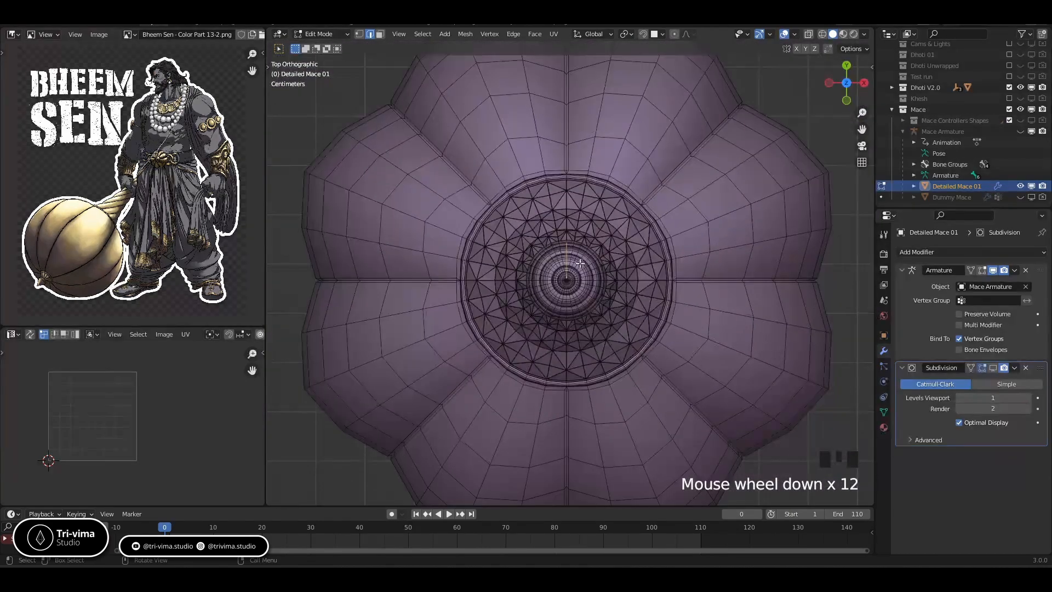
middle_click_drag(538, 307, 501, 297)
scroll(479, 278, "up", 10)
scroll(534, 273, "up", 2)
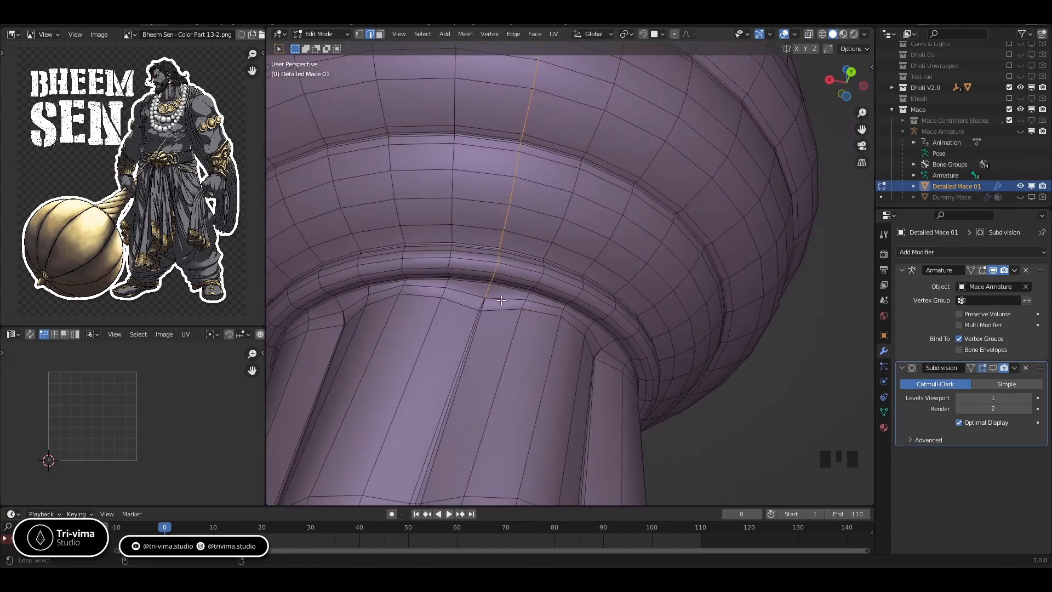
left_click(473, 297, "alt+shift")
middle_click_drag(473, 297, 502, 310)
middle_click_drag(524, 273, 608, 309)
left_click(491, 326, "alt+shift")
middle_click_drag(491, 327, 570, 300)
left_click(611, 278, "alt+shift")
middle_click_drag(696, 330, 606, 337)
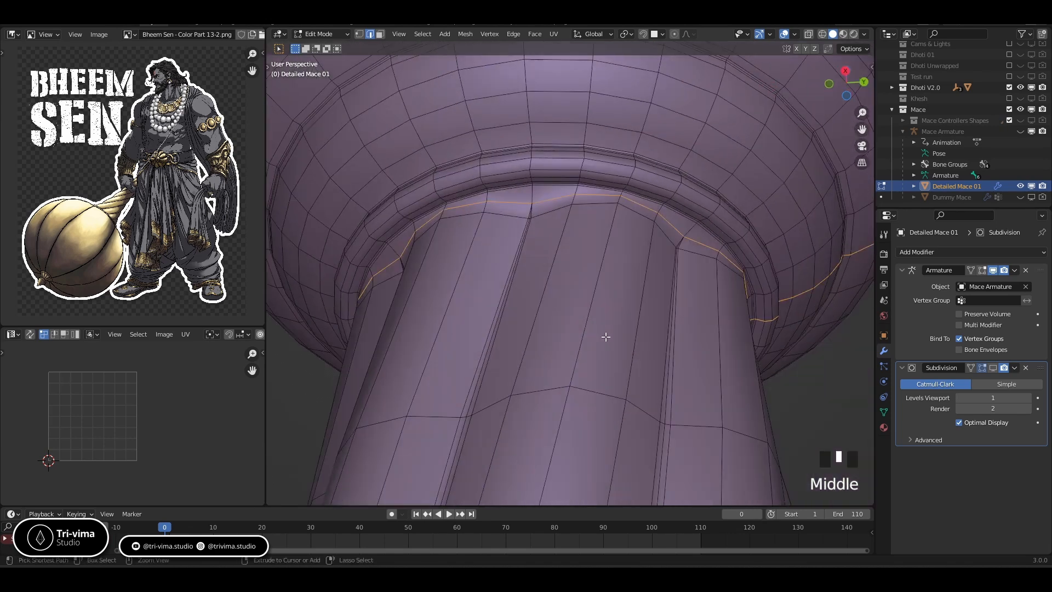
middle_click_drag(675, 339, 564, 307)
key("ctrl+z")
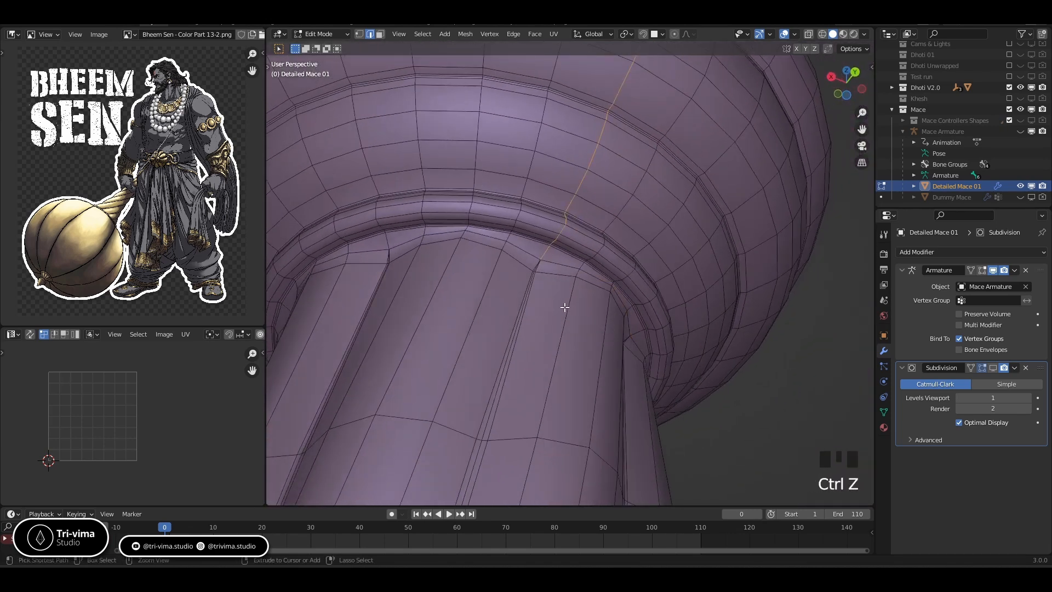
- Extend the lengthwise edge selection to the handle joint and add the edge loops around the joint and the pommel's lower rim
scroll(553, 266, "up", 4)
left_click(501, 176, "ctrl")
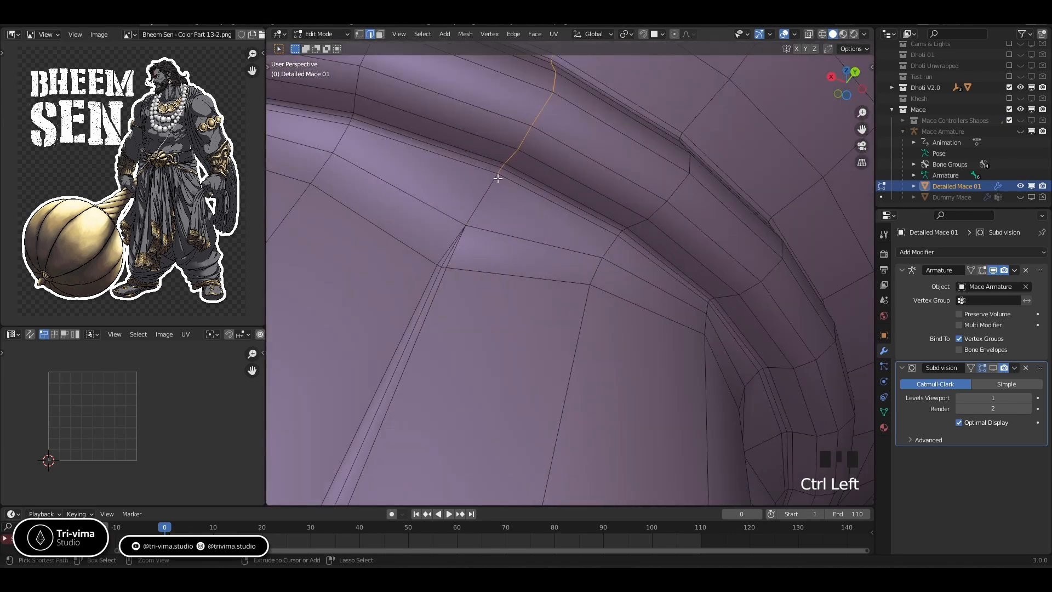
left_click(501, 176, "ctrl")
left_click(508, 172, "alt+shift")
middle_click_drag(587, 159, 548, 197)
left_click(413, 323, "alt+shift")
- Add the edge loop in the first groove above the pommel's lower rim to the selection
scroll(413, 324, "down", 6)
middle_click_drag(605, 233, 493, 181)
scroll(470, 166, "up", 3)
left_click(456, 135, "alt+shift")
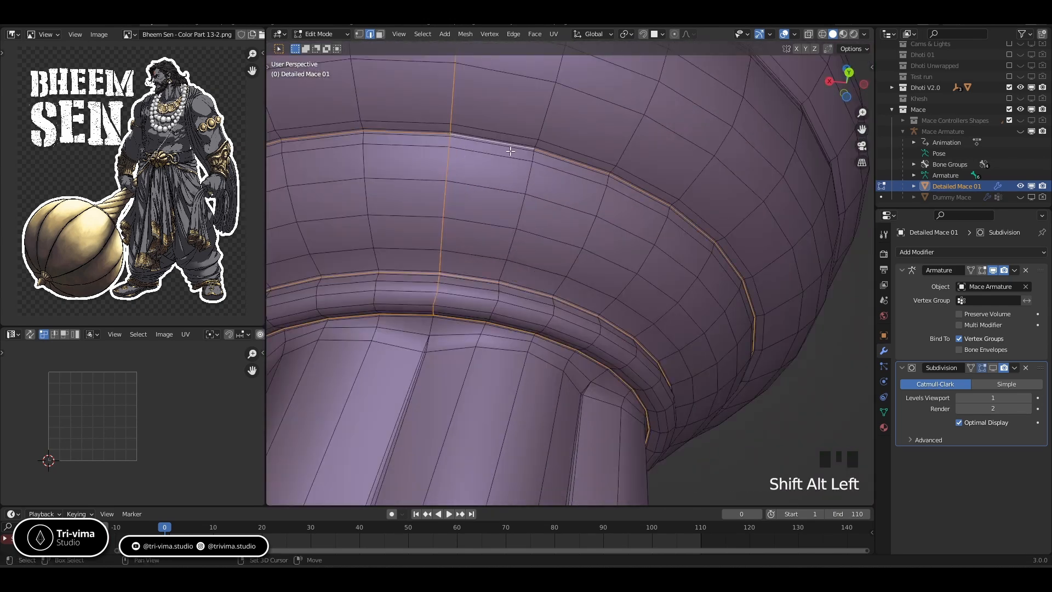
- Add the edge loop in the second groove up the pommel to the selection
middle_click_drag(455, 134, 504, 331, "shift")
left_click(463, 220, "alt+shift")
middle_click_drag(463, 219, 504, 279)
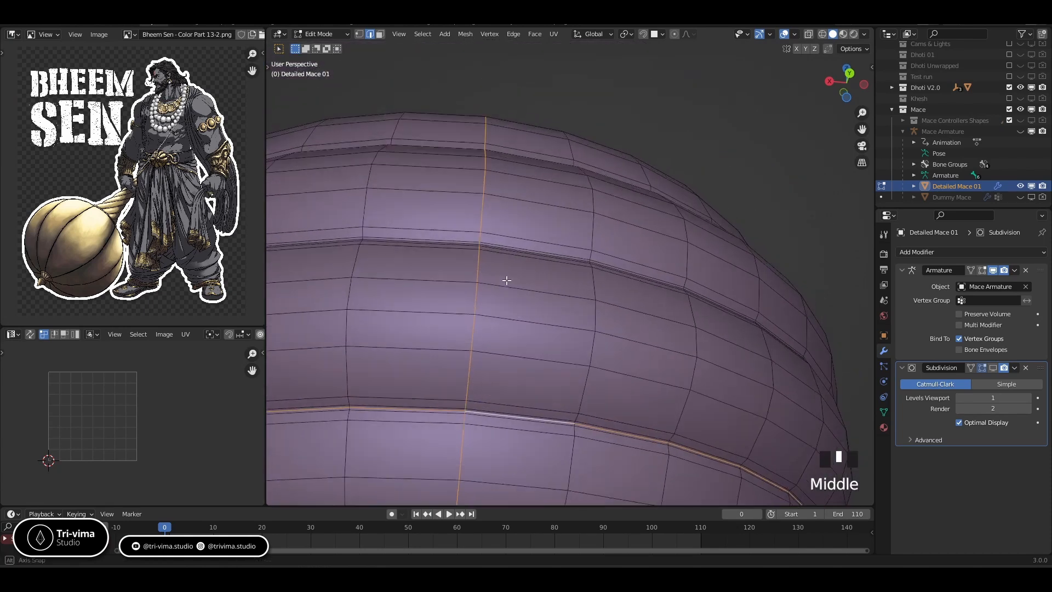
scroll(501, 328, "up", 2)
middle_click_drag(501, 329, 571, 228, "shift")
left_click(484, 308, "alt+shift")
scroll(519, 318, "up", 3)
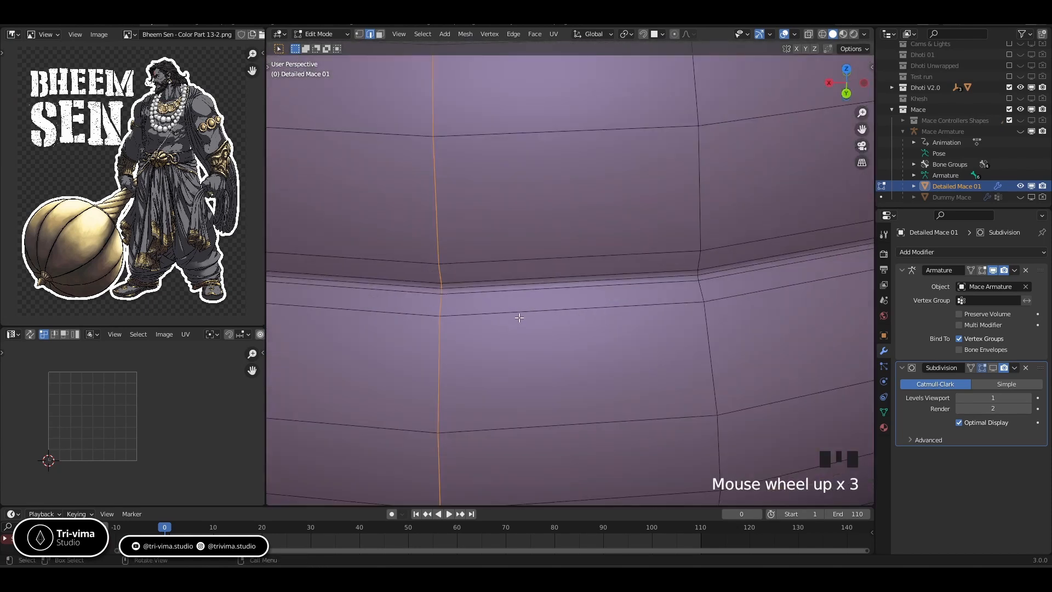
left_click(459, 286, "alt+shift")
- Add the edge loop in the third groove up the pommel to the selection
scroll(500, 307, "down", 4)
middle_click_drag(501, 308, 518, 334, "shift")
scroll(525, 258, "up", 2)
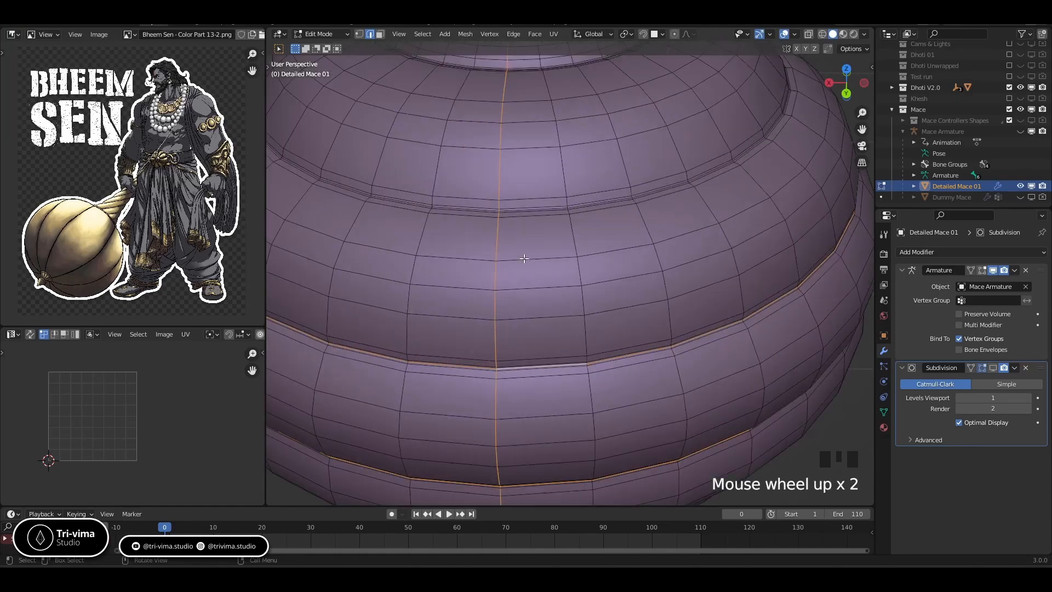
scroll(490, 181, "up", 2)
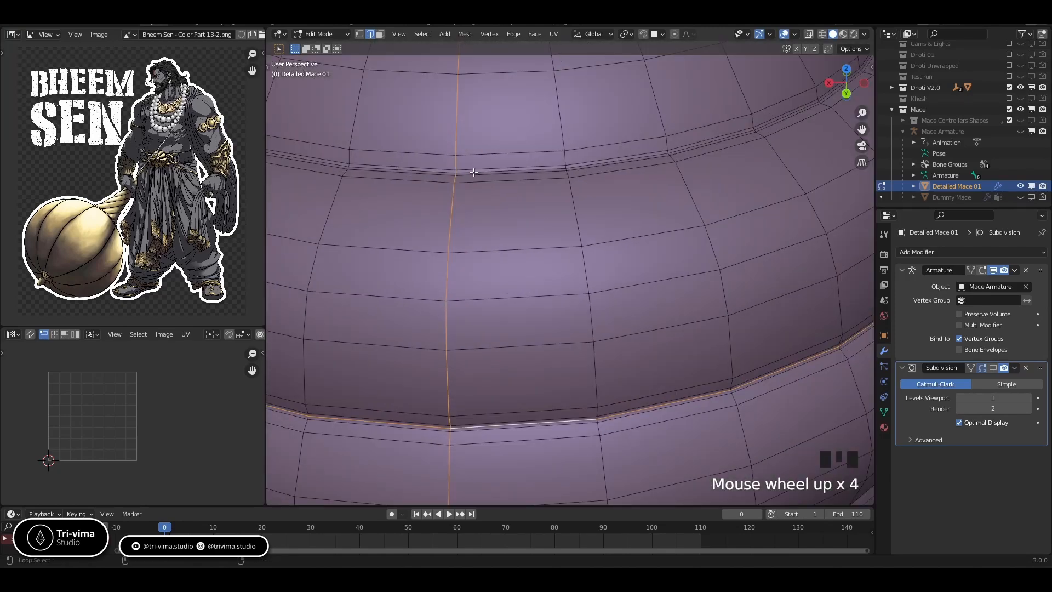
left_click(474, 173, "alt+shift")
- Add the edge loop in the uppermost groove, just below the pommel's top knob, to the selection
scroll(505, 274, "down", 4)
middle_click_drag(505, 274, 521, 227)
scroll(521, 228, "up", 4)
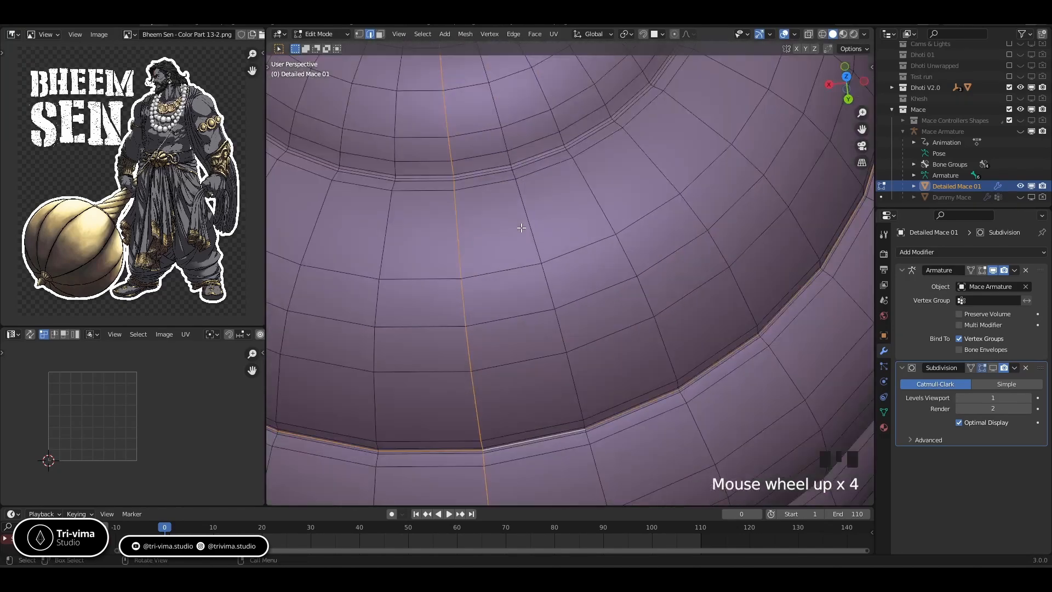
left_click(474, 175, "alt+shift")
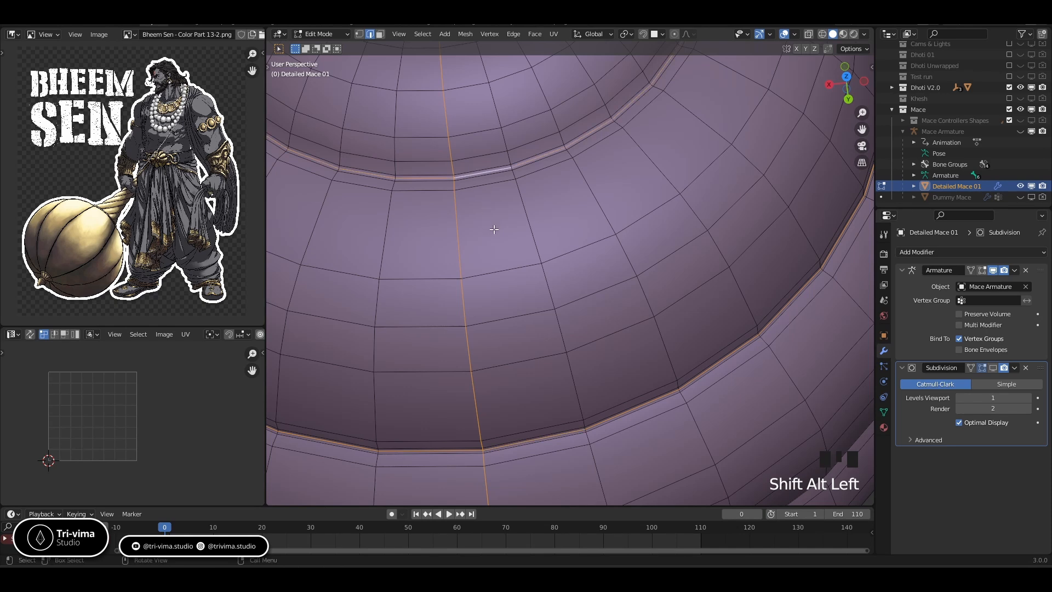
scroll(497, 236, "down", 4)
middle_click_drag(497, 236, 559, 171)
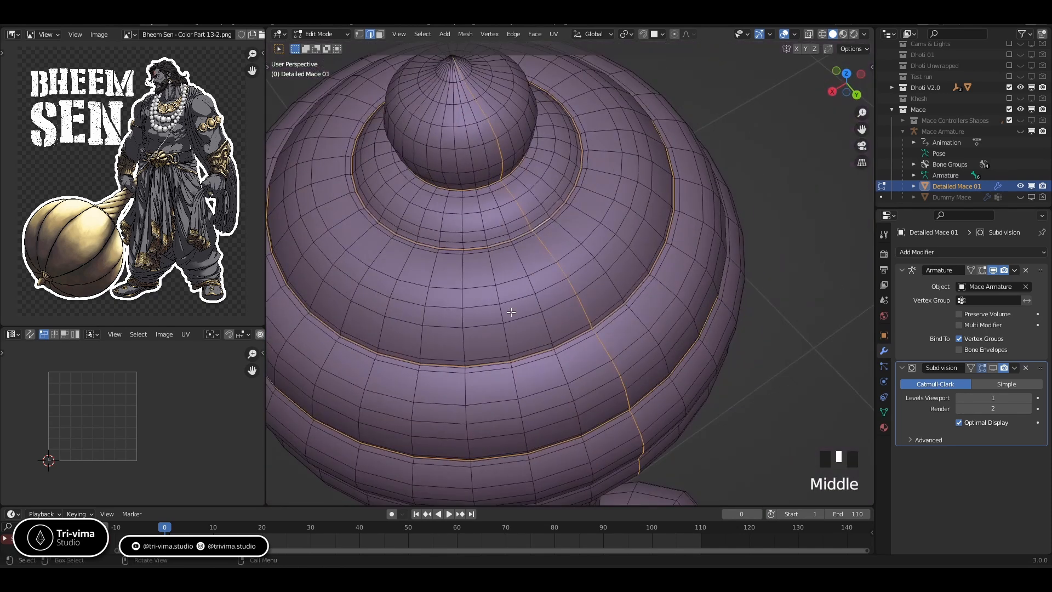
scroll(582, 304, "down", 2)
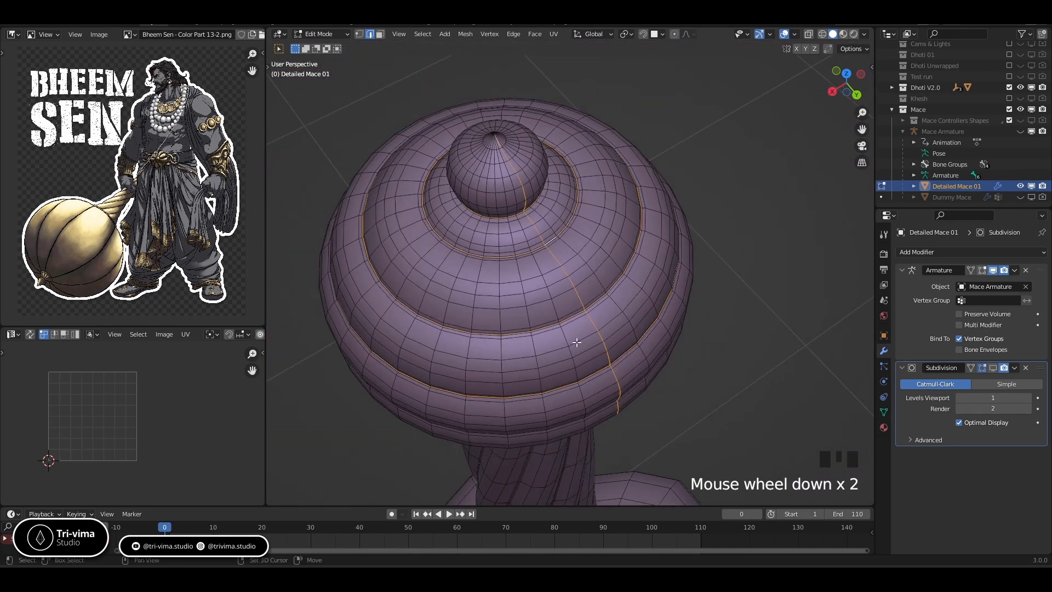
- Add the edge loops running down two neighbouring grooves of the twisted handle, starting below the pommel joint, to the selection
middle_click_drag(582, 304, 519, 329, "shift")
scroll(530, 282, "up", 4)
middle_click_drag(482, 242, 486, 221)
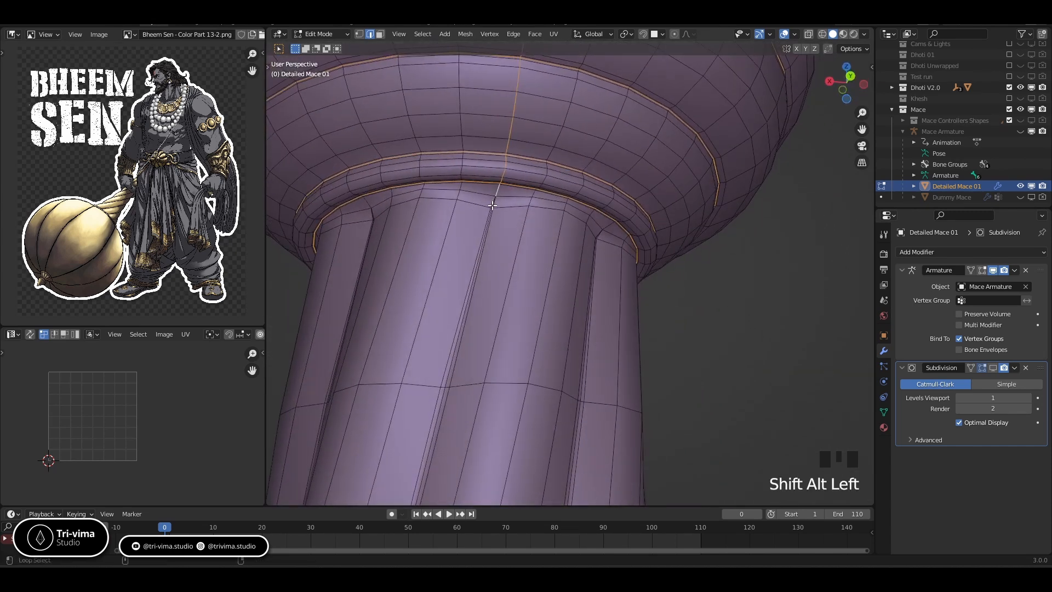
left_click(486, 231, "alt+shift")
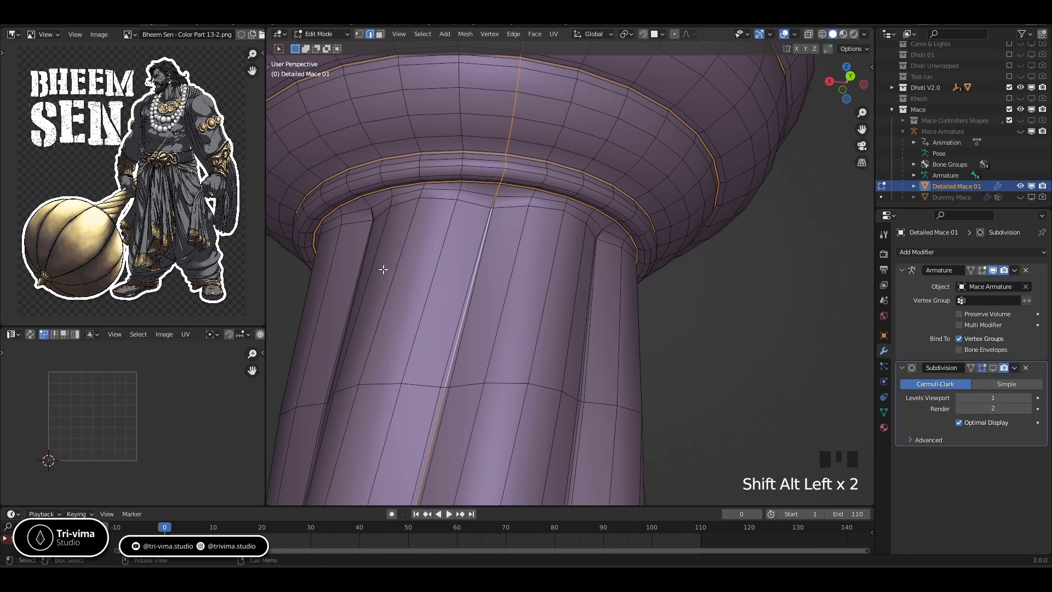
middle_click_drag(383, 270, 452, 270)
left_click(430, 225, "alt+shift")
left_click(454, 193, "alt+shift")
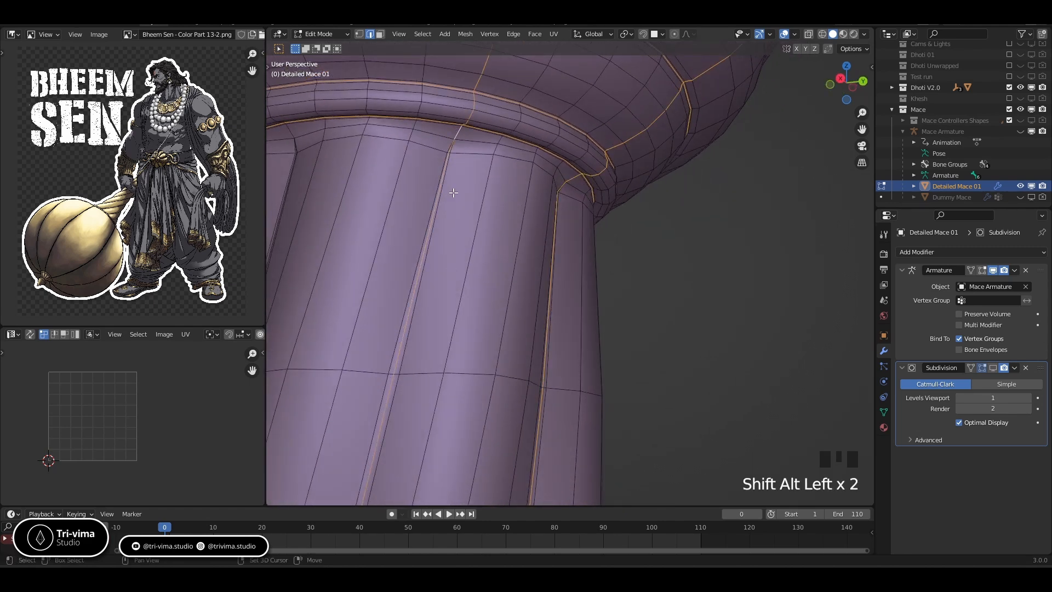
- Add the short edge that connects the second handle groove to the pommel joint to the selection
middle_click_drag(451, 198, 500, 230)
scroll(483, 203, "up", 4)
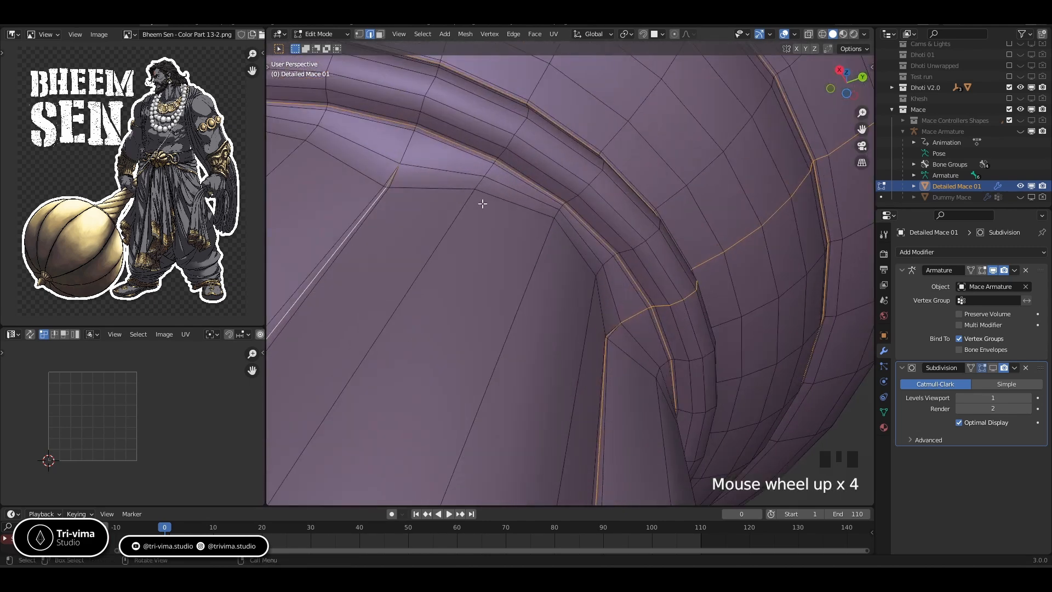
left_click(413, 131, "shift")
scroll(414, 181, "down", 3)
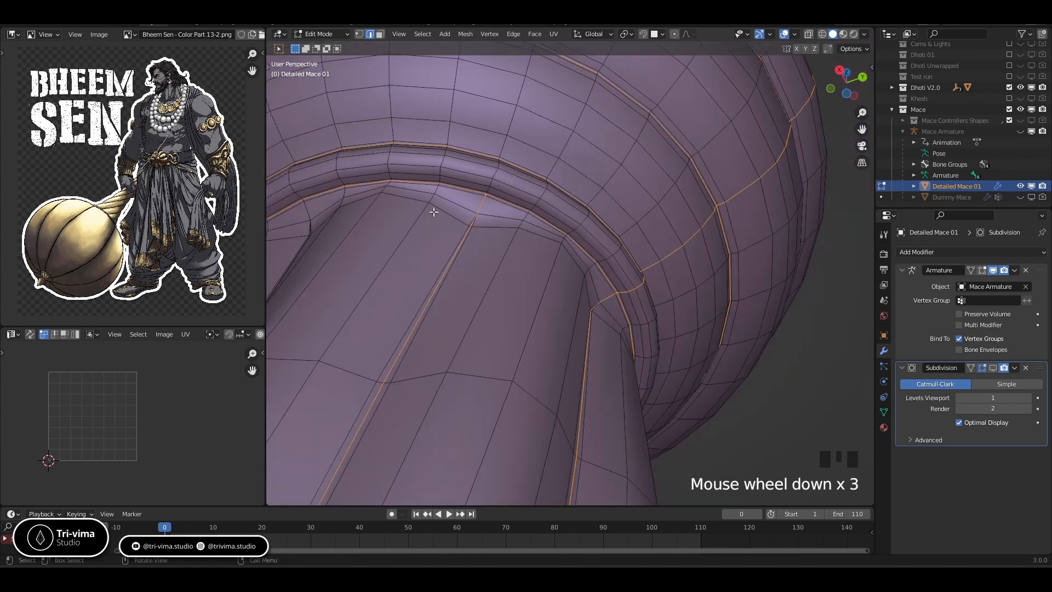
- Add the edge loops running down the remaining grooves around the twisted handle to the selection
middle_click_drag(429, 206, 561, 355)
left_click(482, 364, "alt+shift")
left_click(552, 382, "alt+shift")
left_click(584, 395, "alt+shift")
left_click(713, 373, "alt+shift")
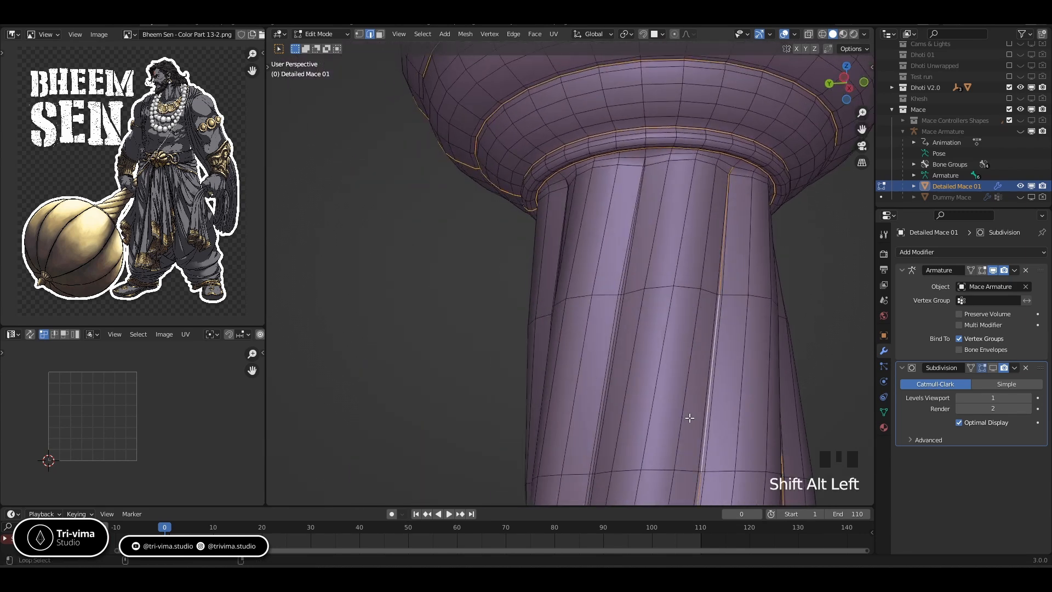
middle_click_drag(712, 373, 627, 382)
middle_click_drag(692, 387, 640, 306, "shift")
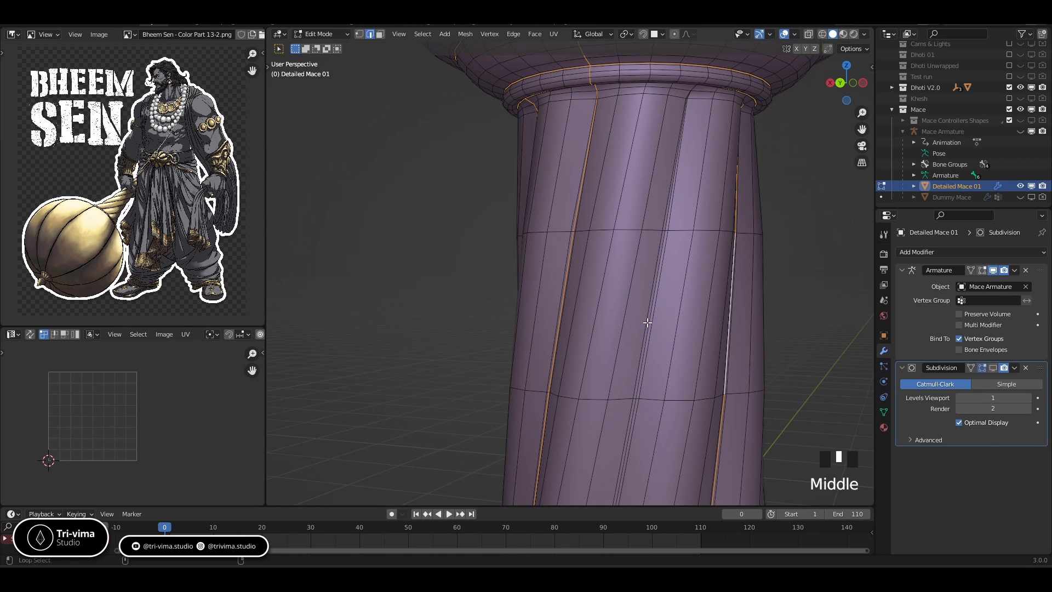
left_click(648, 324, "alt+shift")
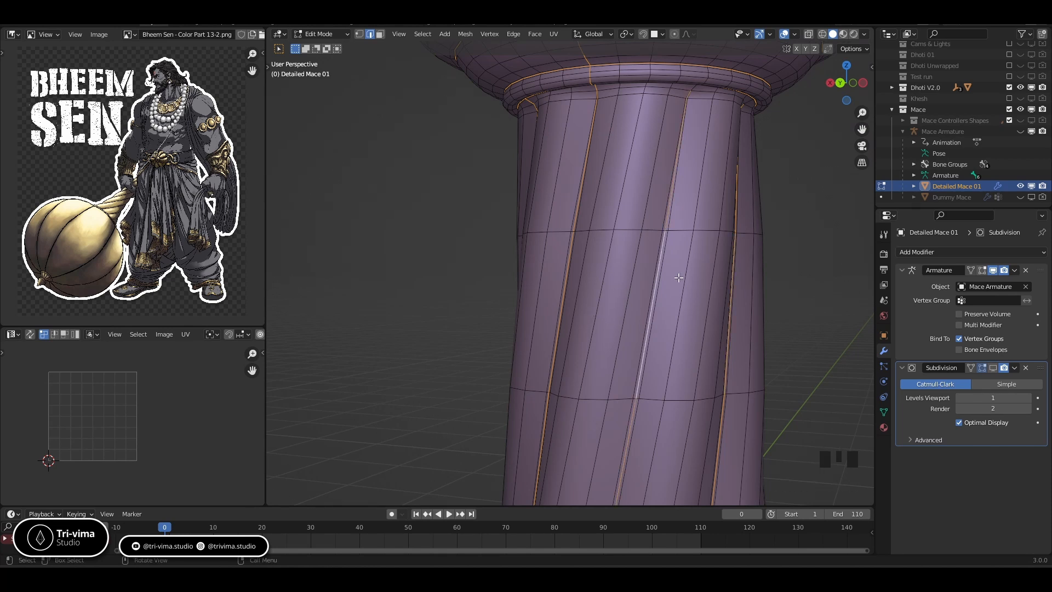
- Add the short edges that link the next handle grooves to the loop at the pommel joint to the selection
middle_click_drag(585, 340, 648, 429)
scroll(601, 378, "up", 5)
middle_click_drag(602, 379, 408, 483)
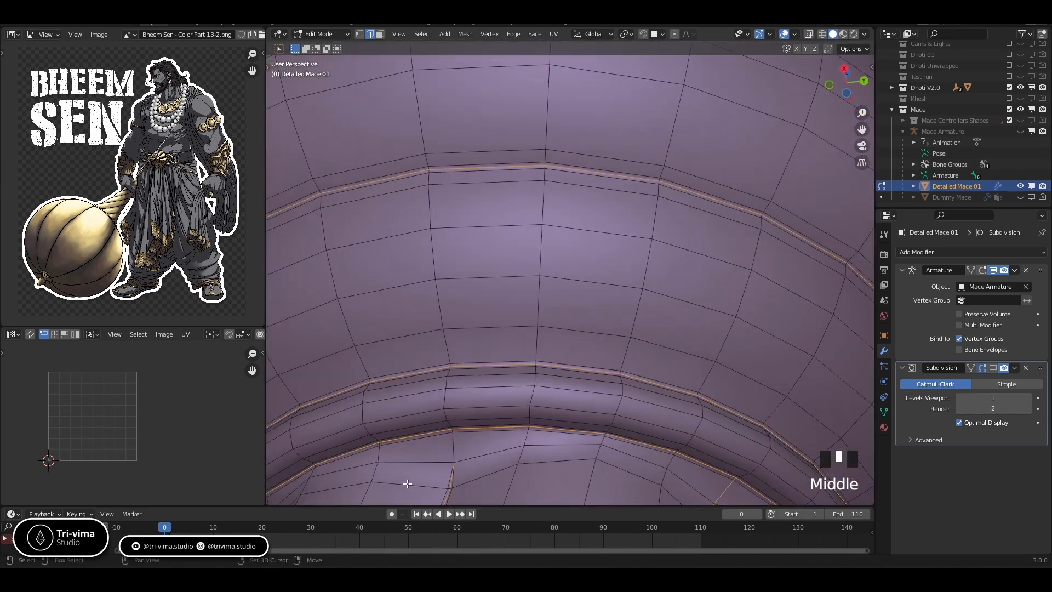
middle_click_drag(443, 453, 537, 346, "alt")
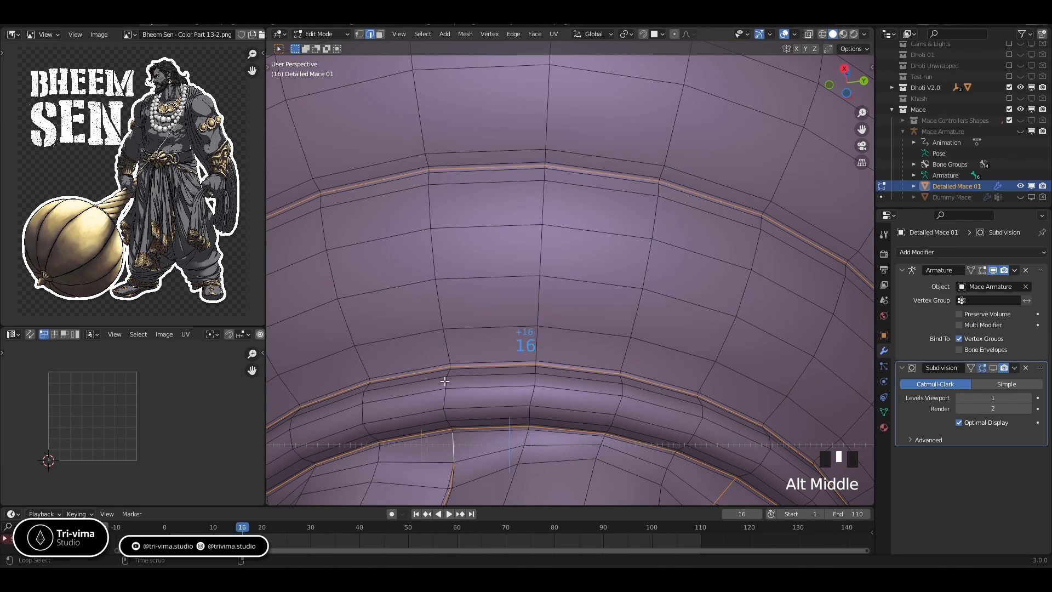
middle_click_drag(465, 456, 408, 493, "shift")
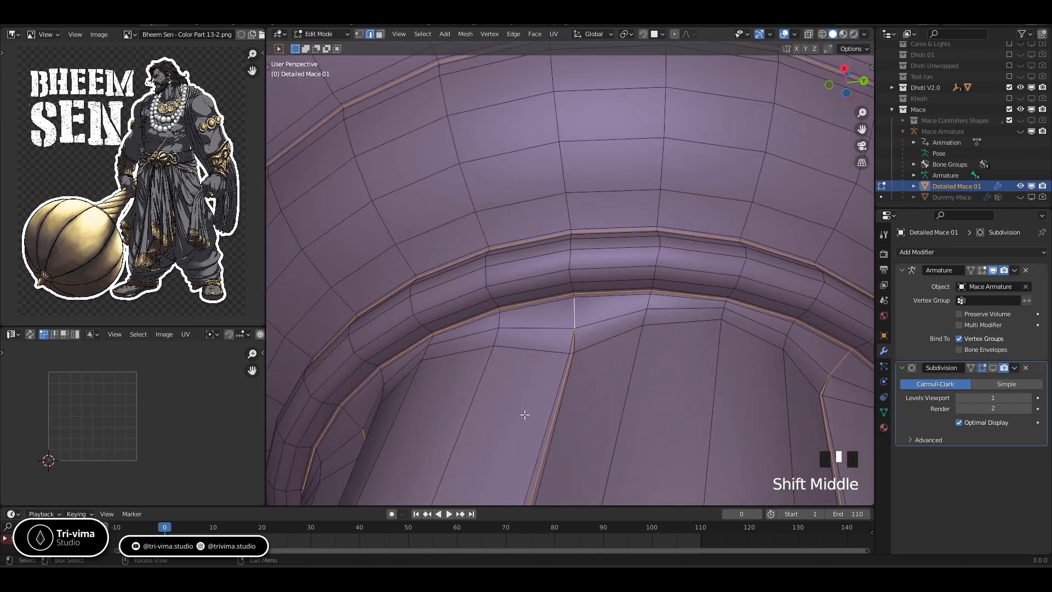
middle_click_drag(525, 415, 450, 393)
scroll(547, 320, "up", 5)
left_click(543, 372, "shift")
- Continue around the top of the handle, adding the short edges between the remaining grooves and the pommel joint
scroll(575, 241, "down", 4)
middle_click_drag(583, 322, 627, 293)
scroll(636, 285, "up", 4)
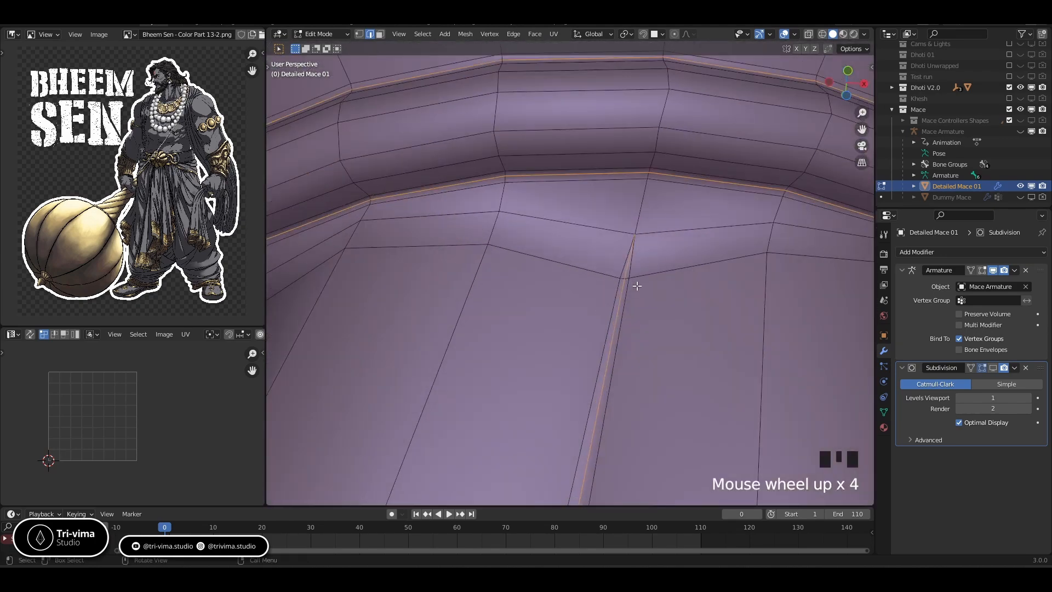
left_click(638, 215, "shift")
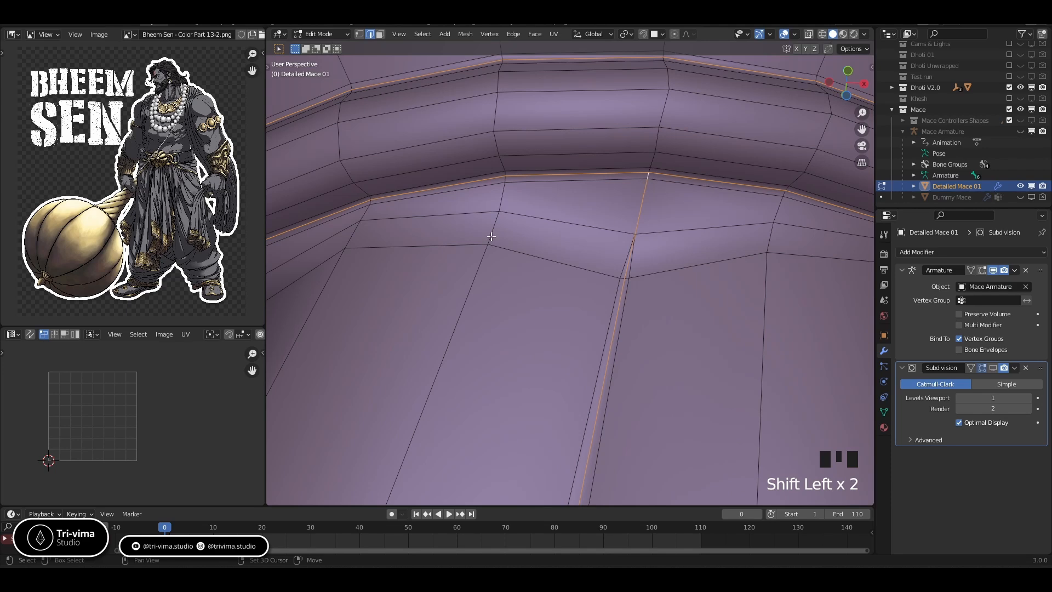
middle_click_drag(492, 237, 561, 231)
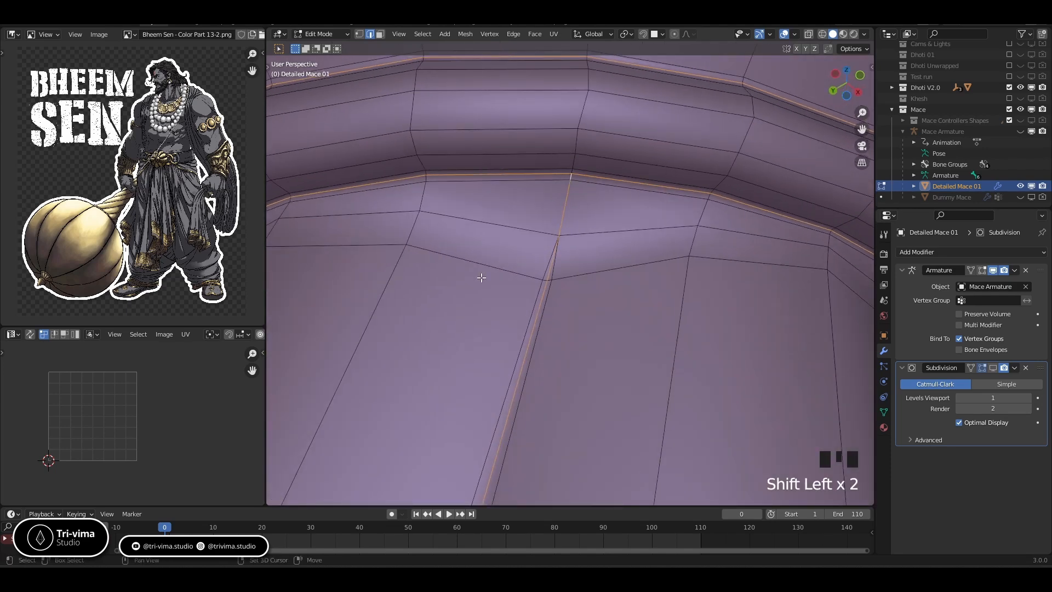
mouse_move(481, 278)
middle_mouse_down()
mouse_move(437, 327)
mouse_move(468, 271)
middle_mouse_up()
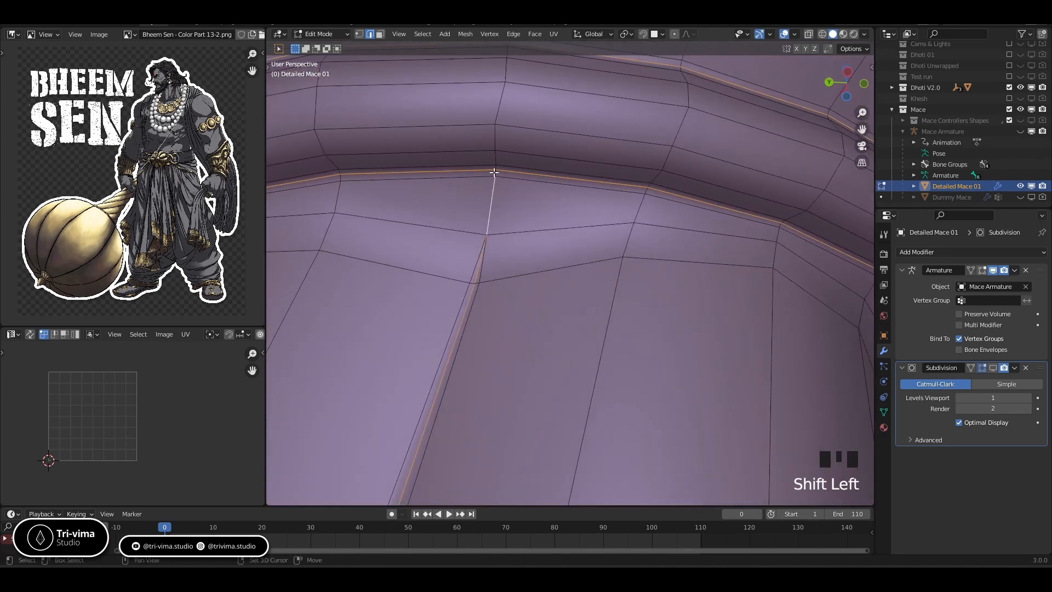
middle_click_drag(463, 231, 642, 320, "shift")
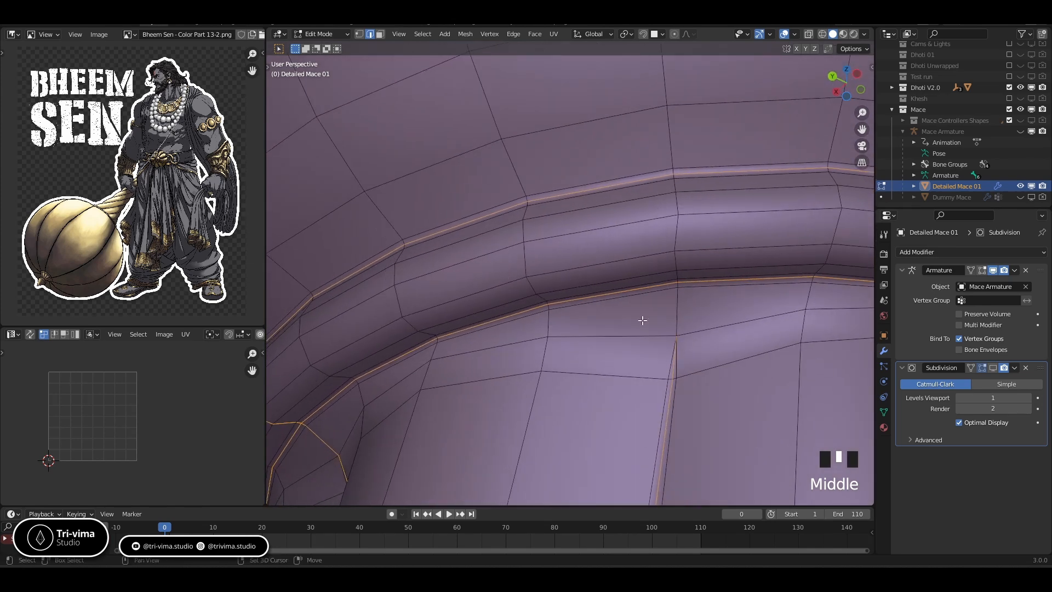
middle_click_drag(678, 285, 536, 346)
- At the lower end of the handle, add the short edges that extend each groove down to the collar joint
scroll(535, 345, "down", 13)
middle_click_drag(595, 414, 496, 313, "shift")
scroll(486, 330, "up", 8)
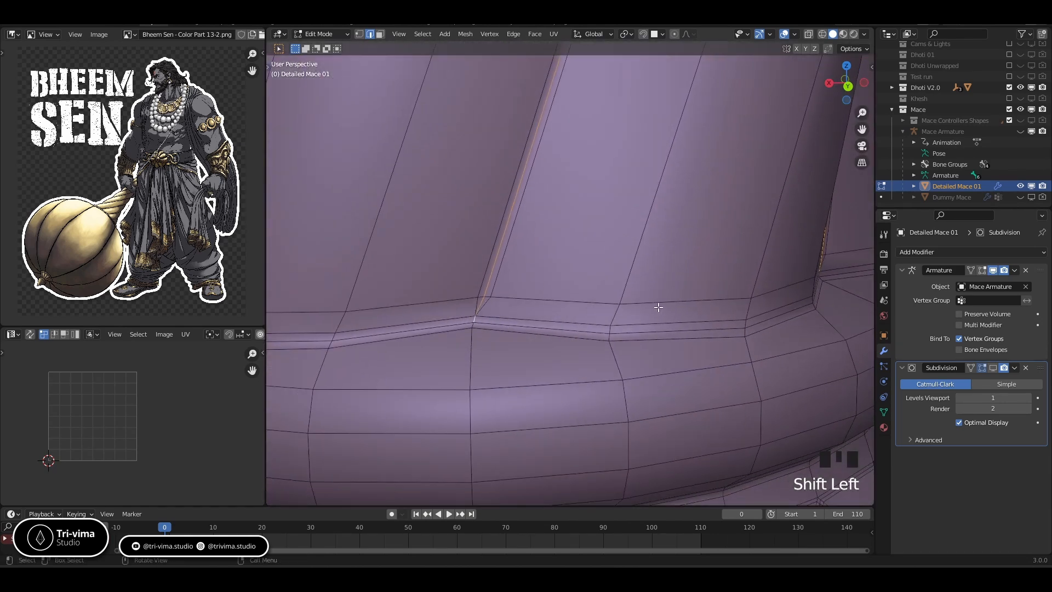
middle_click_drag(658, 308, 587, 310)
middle_click_drag(761, 271, 387, 214, "shift")
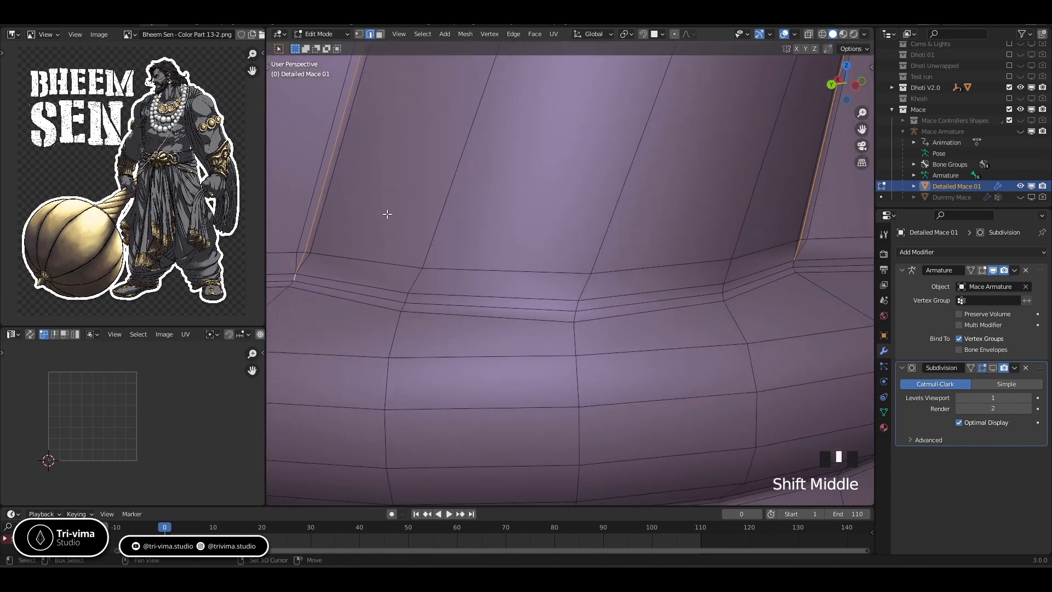
middle_click_drag(732, 272, 532, 302, "shift")
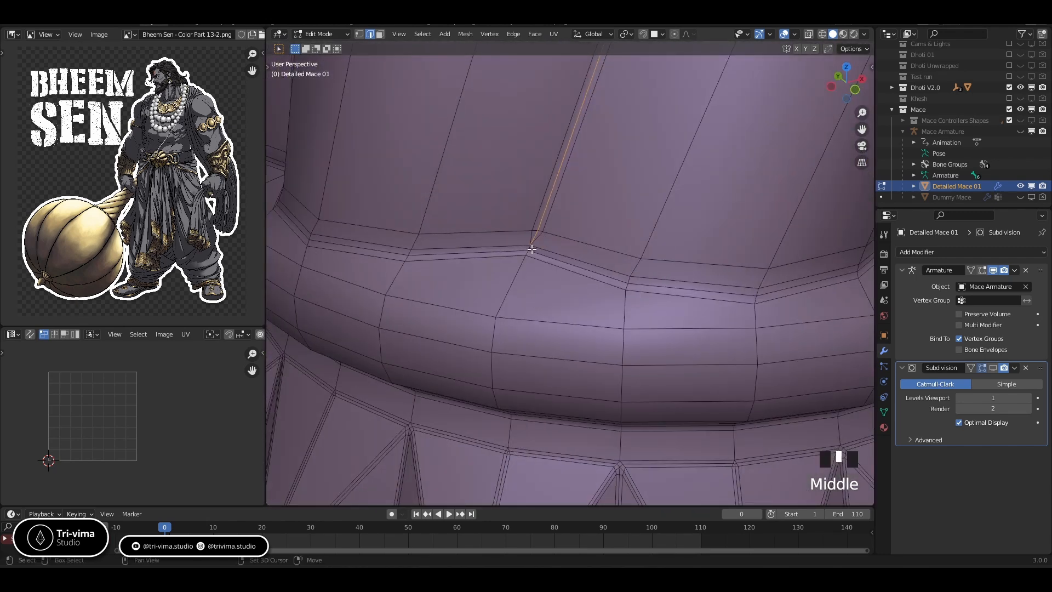
middle_click_drag(715, 301, 575, 299, "shift")
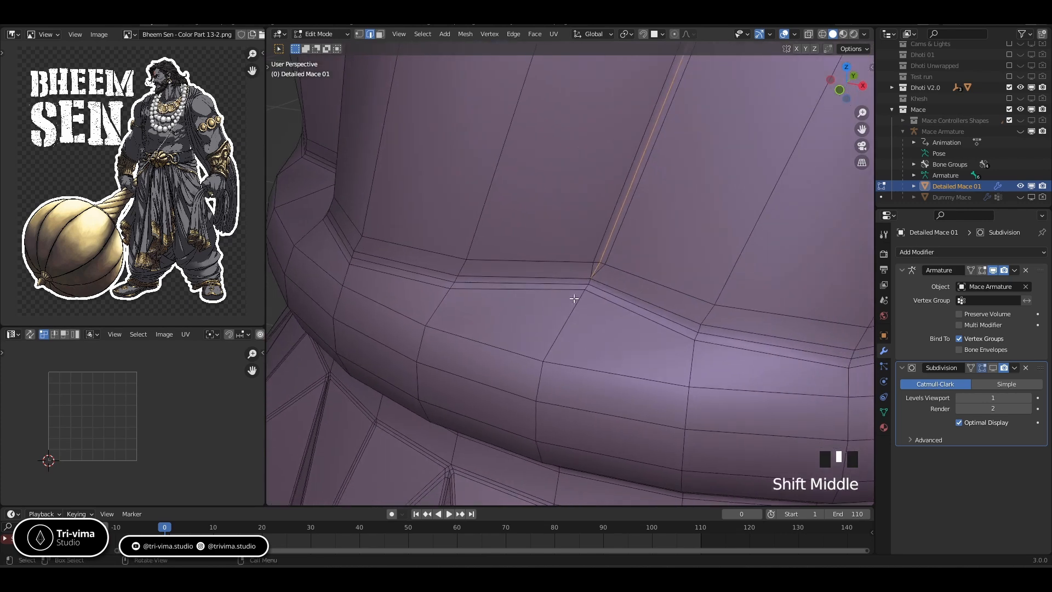
middle_click_drag(734, 386, 593, 344, "shift")
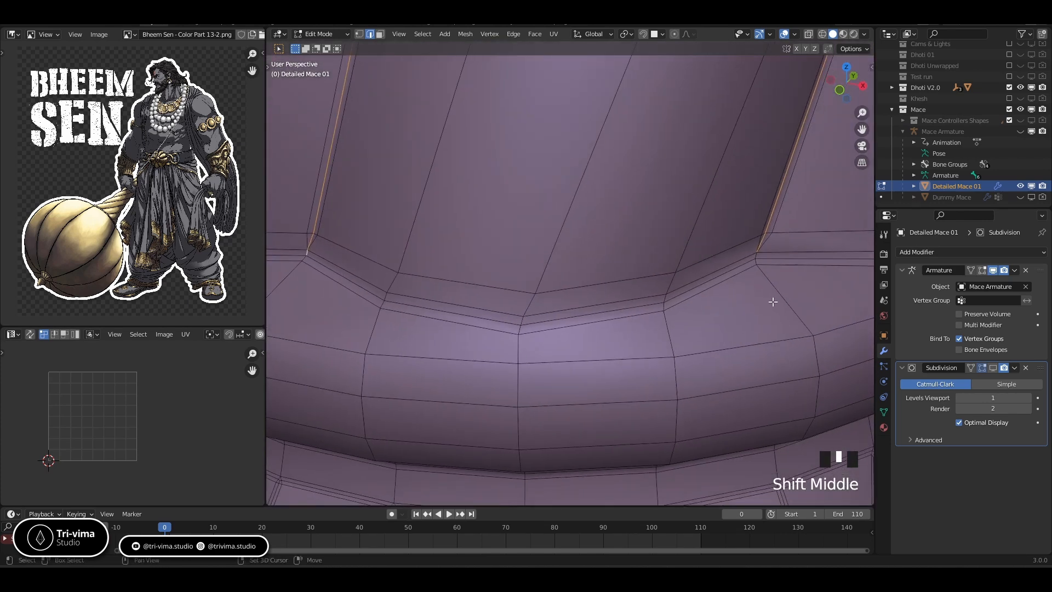
middle_click_drag(773, 301, 644, 322, "shift")
middle_click_drag(674, 366, 429, 344, "shift")
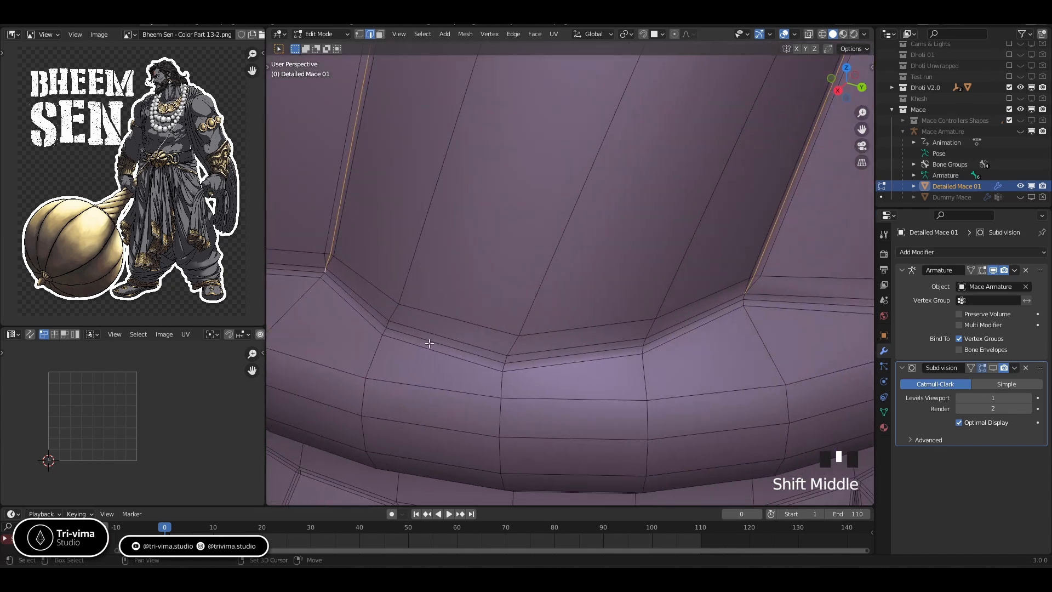
- Add the edge loop around the handle's lower end, where it meets the collar, to the selection
middle_click_drag(749, 379, 555, 342)
left_click(540, 336, "alt+shift")
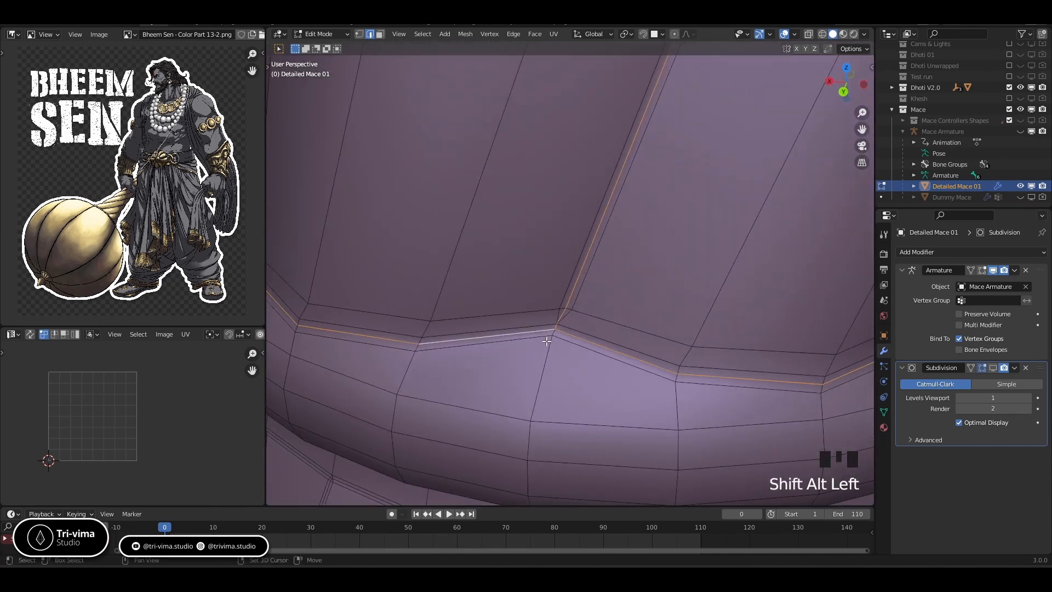
scroll(557, 347, "down", 4)
scroll(581, 340, "down", 3)
- Check the selected groove edge loops along the whole length of the twisted handle
middle_click_drag(487, 352, 557, 315)
scroll(555, 294, "down", 14)
scroll(513, 178, "up", 4)
middle_click_drag(513, 178, 566, 251, "shift")
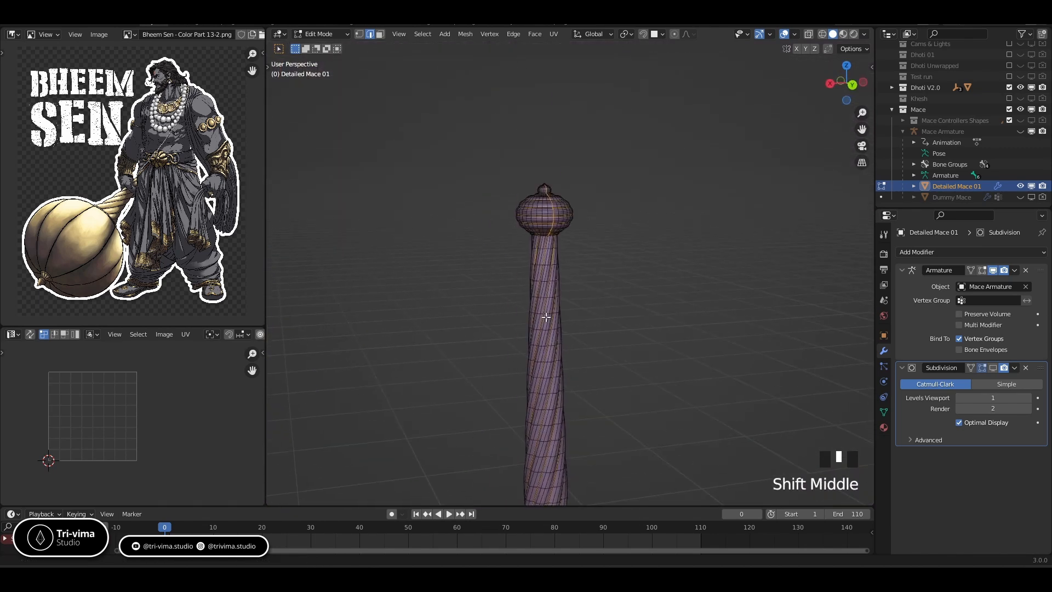
scroll(566, 251, "up", 6)
scroll(526, 209, "up", 3)
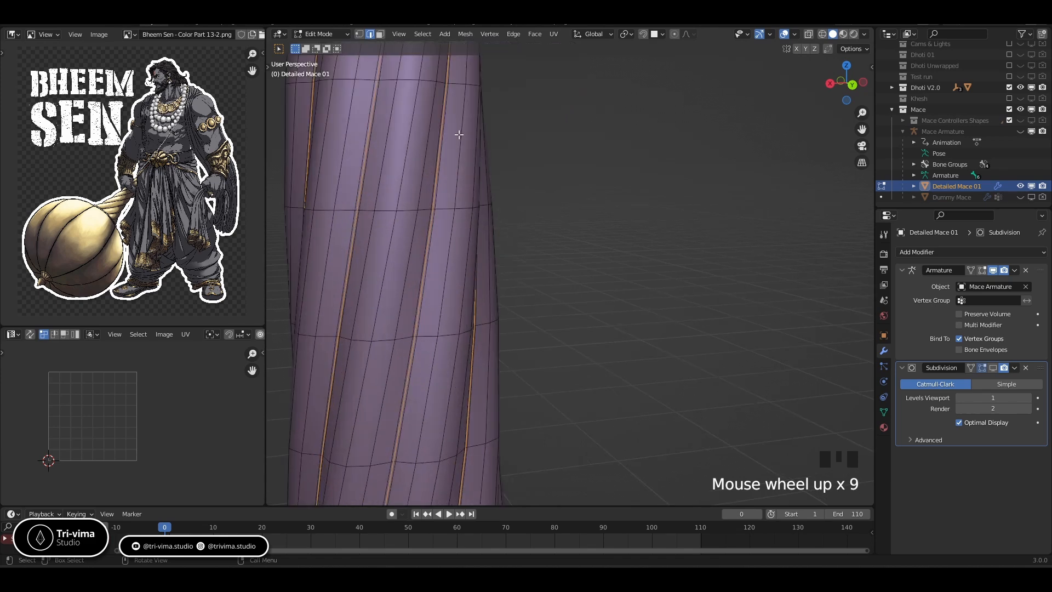
scroll(482, 170, "down", 4)
middle_click_drag(482, 169, 603, 226, "shift")
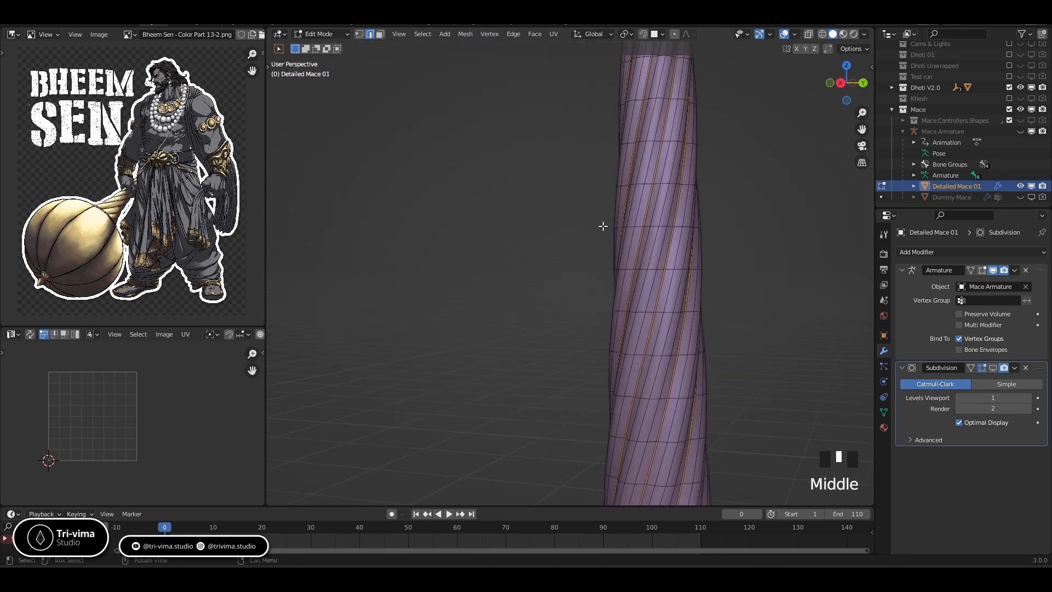
- Add the edge loop crossing the collar at the handle's base to the selection and show the whole mace from the front
middle_click_drag(614, 339, 549, 371, "shift")
scroll(549, 372, "up", 6)
left_click(524, 330, "alt+shift")
scroll(524, 329, "down", 4)
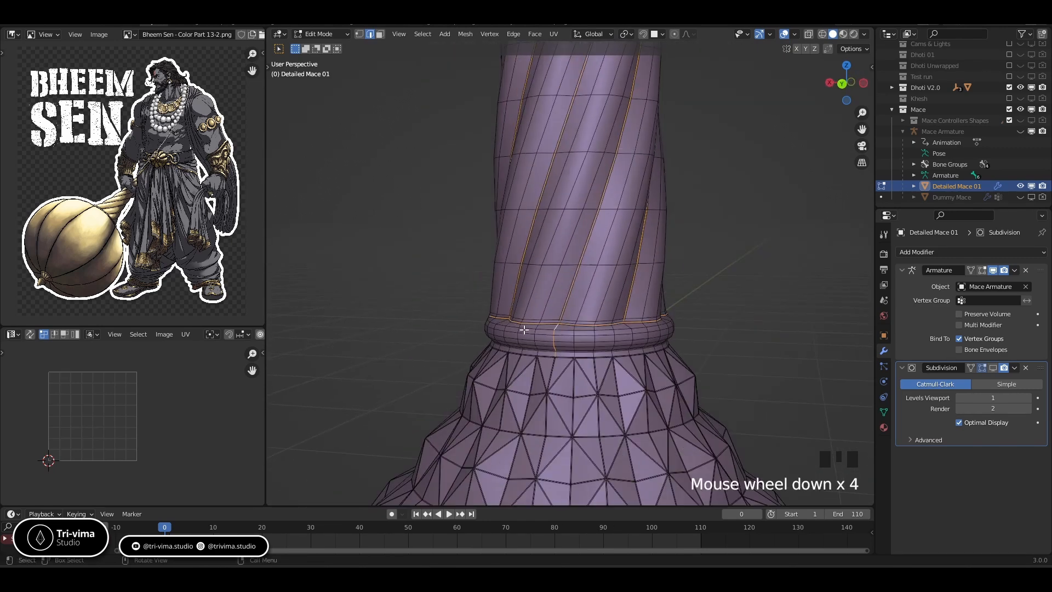
key("KP_1")
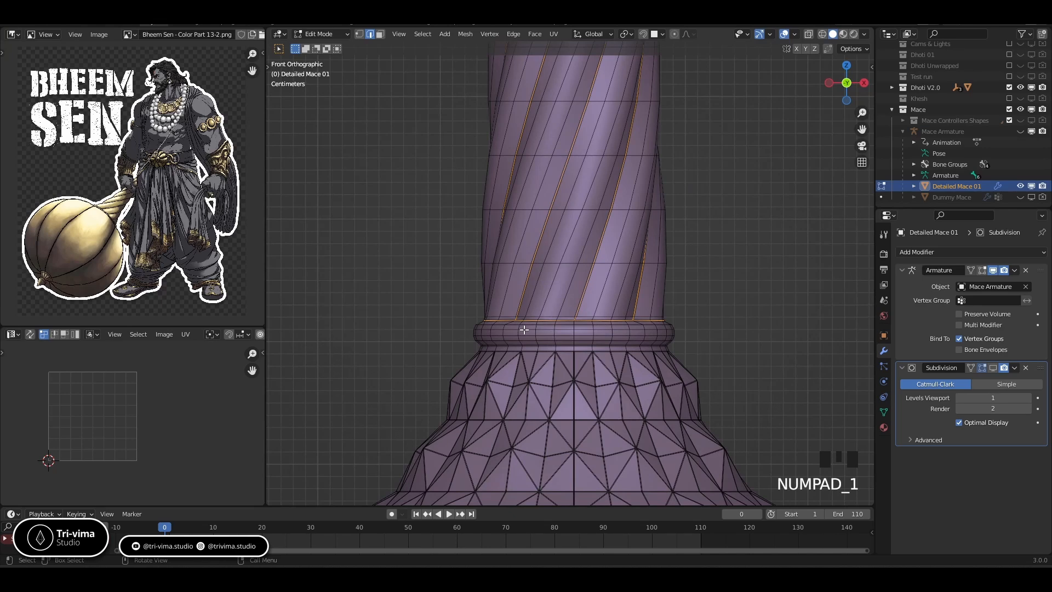
scroll(524, 332, "down", 11)
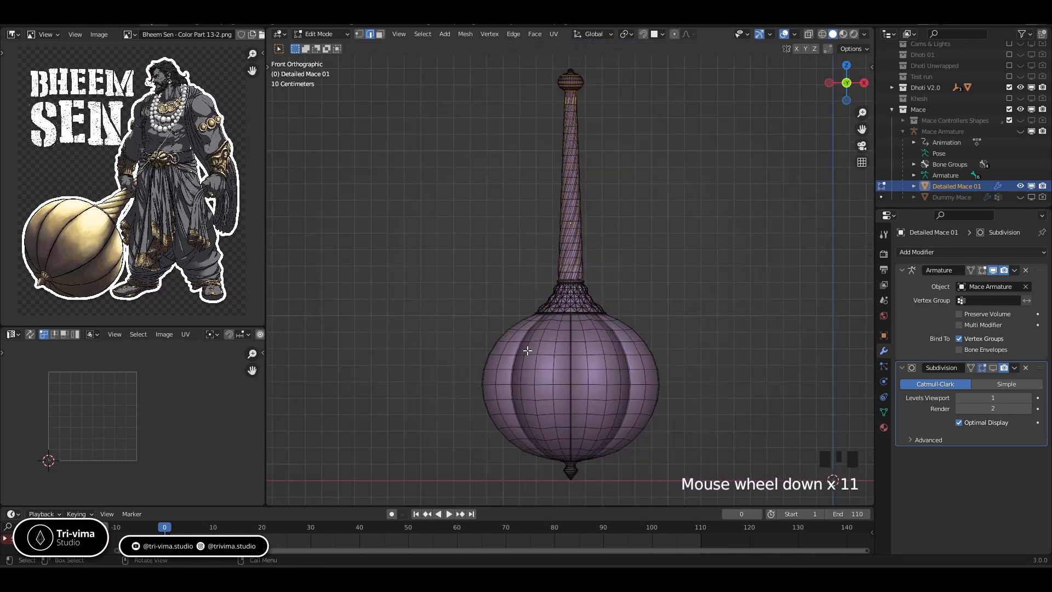
- Add the short edges crossing the collar ring below the handle and the loop around its lower rim to the selection
key("KP_7")
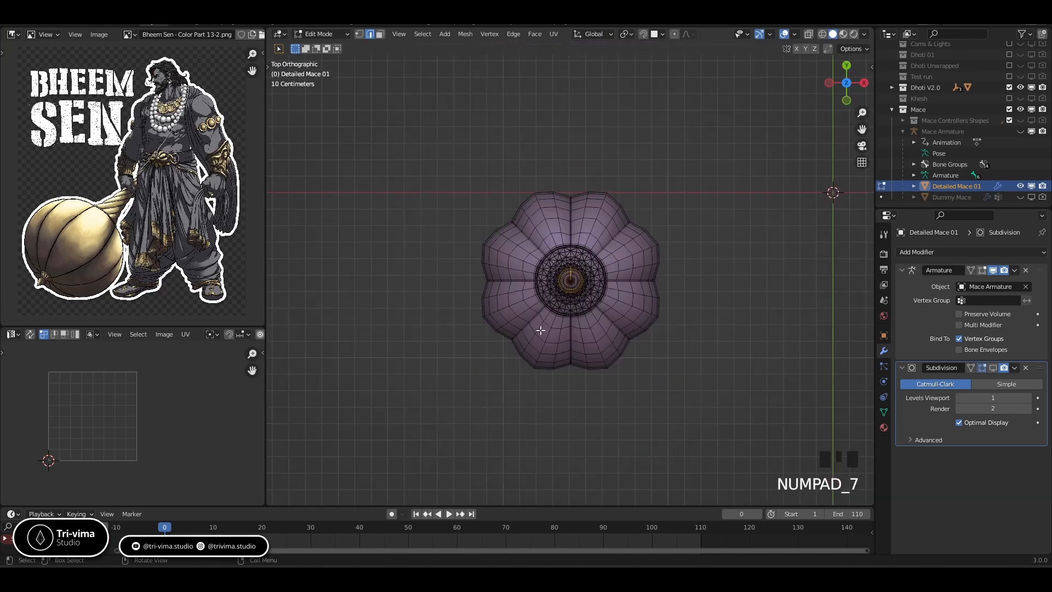
scroll(541, 331, "up", 7)
key("alt+z")
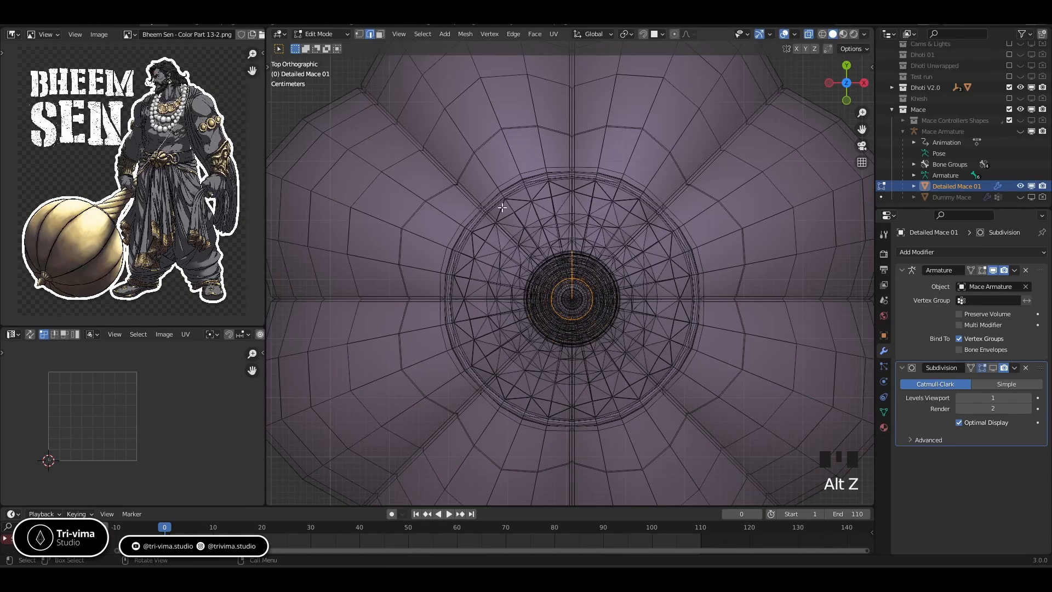
scroll(502, 207, "down", 3)
middle_click_drag(502, 208, 789, 274)
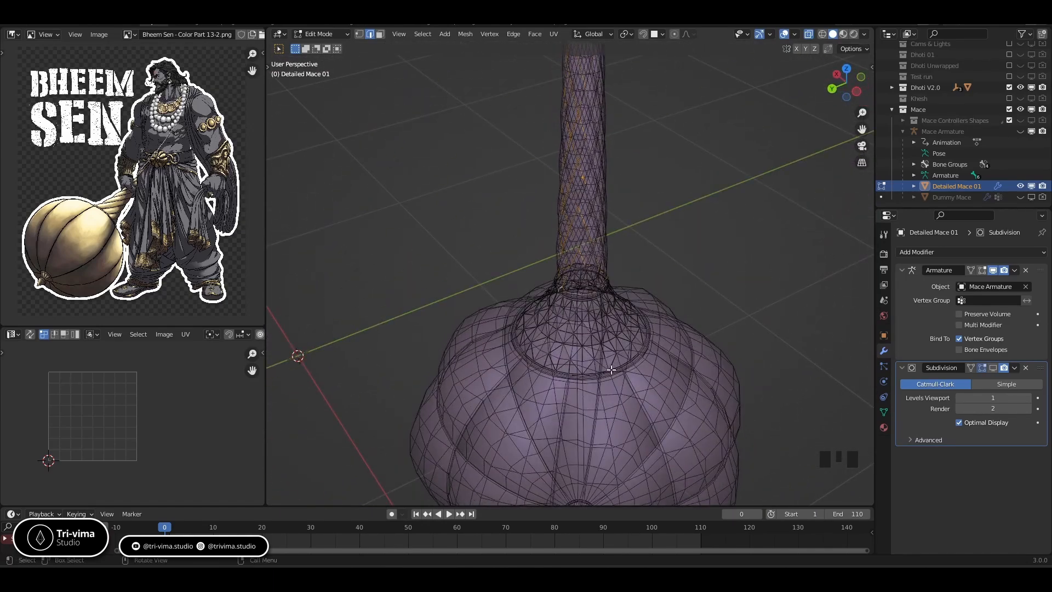
scroll(611, 370, "up", 8)
key("alt+z")
middle_click_drag(611, 370, 487, 395)
scroll(543, 253, "up", 4)
left_click_drag(499, 241, 527, 264, "ctrl")
middle_click_drag(527, 251, 545, 235)
left_click(518, 192, "ctrl")
left_click(519, 192, "alt+shift")
- Mark all selected edge loops on the mace's handle and collar as seams
scroll(518, 192, "down", 8)
scroll(502, 360, "up", 3)
middle_click_drag(502, 360, 504, 232, "shift")
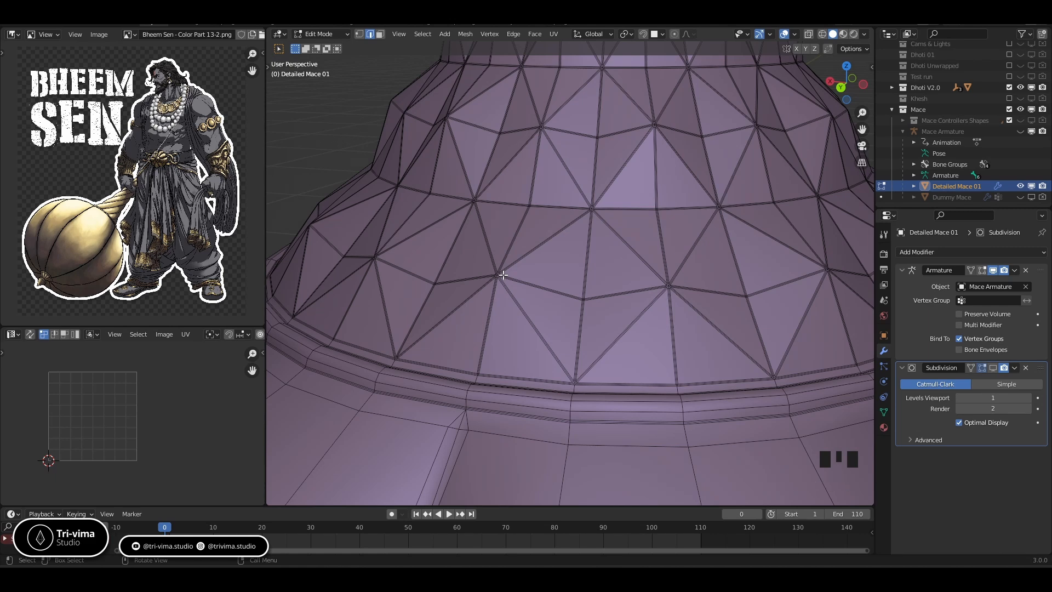
scroll(521, 293, "down", 4)
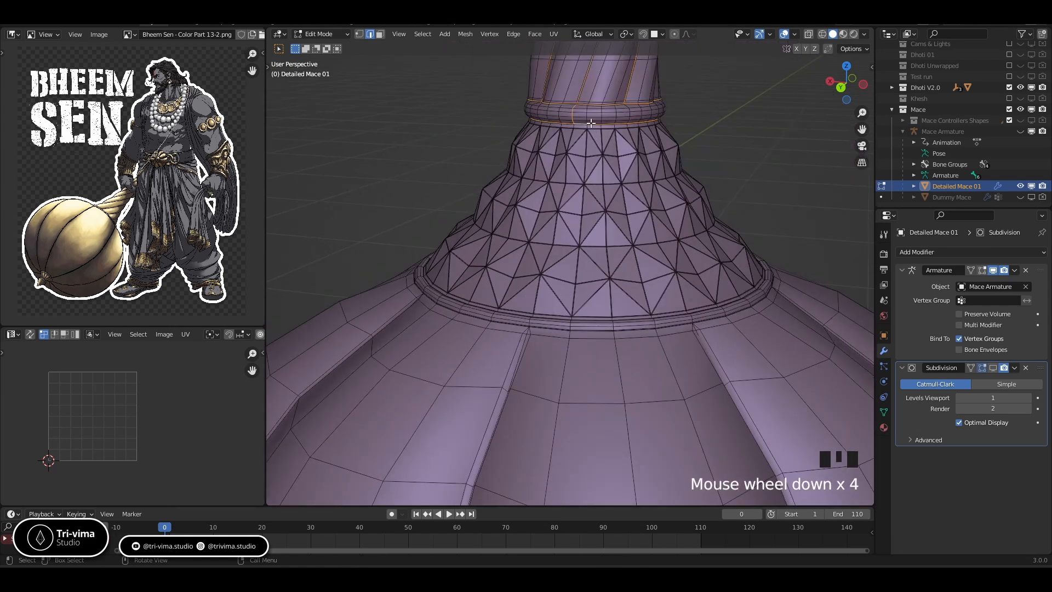
middle_click_drag(591, 123, 521, 224, "shift")
right_click(509, 215)
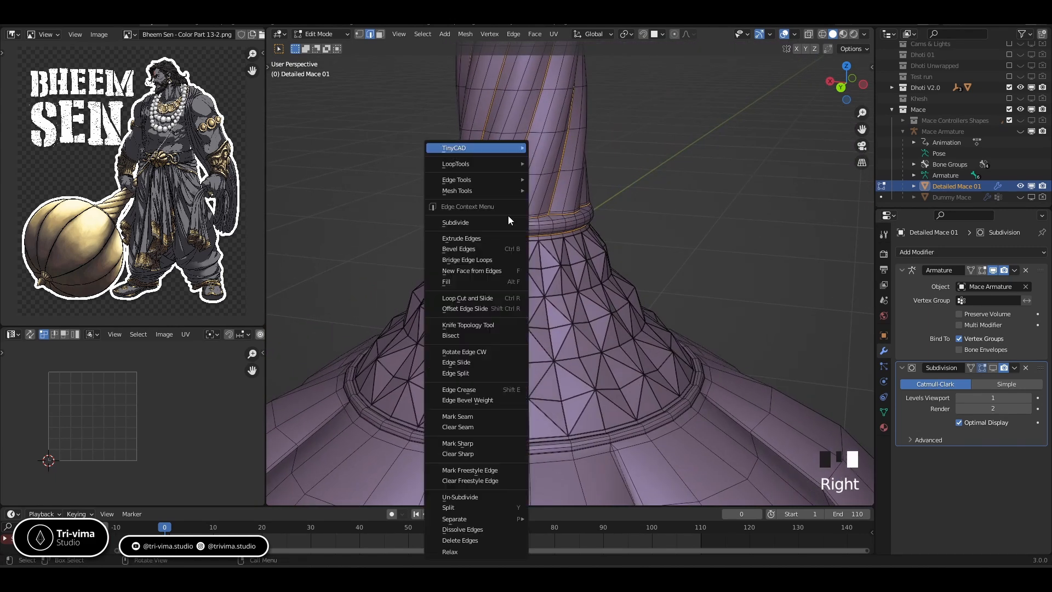
left_click(471, 416)
- Select the loop around the collar ring's lower rim, clear its seam and mark it as a seam again
scroll(523, 293, "up", 4)
scroll(524, 292, "up", 4)
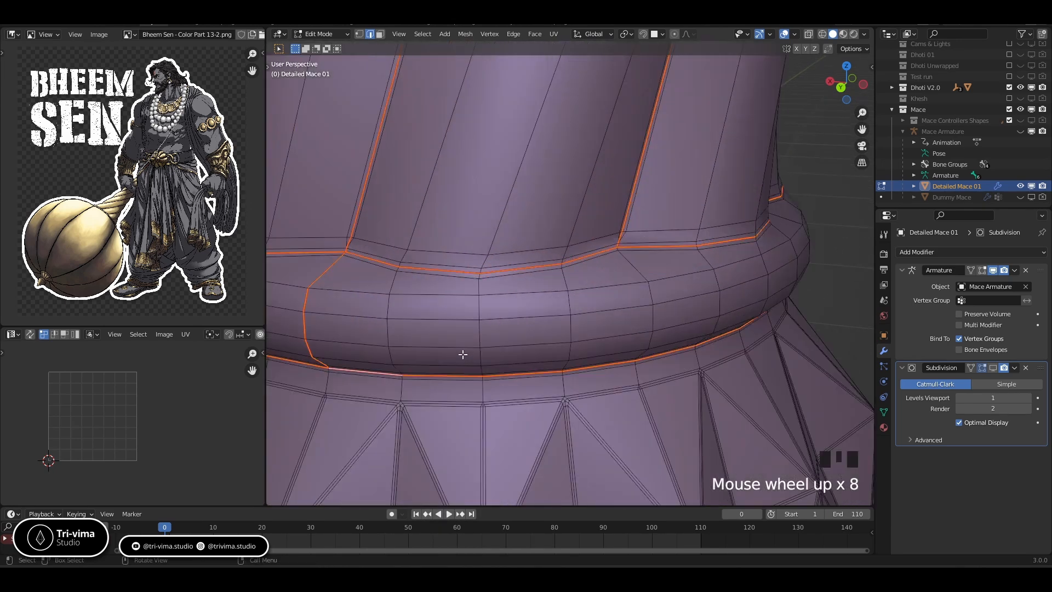
middle_click_drag(464, 355, 494, 181)
left_click(474, 183)
left_click(455, 176, "alt+shift")
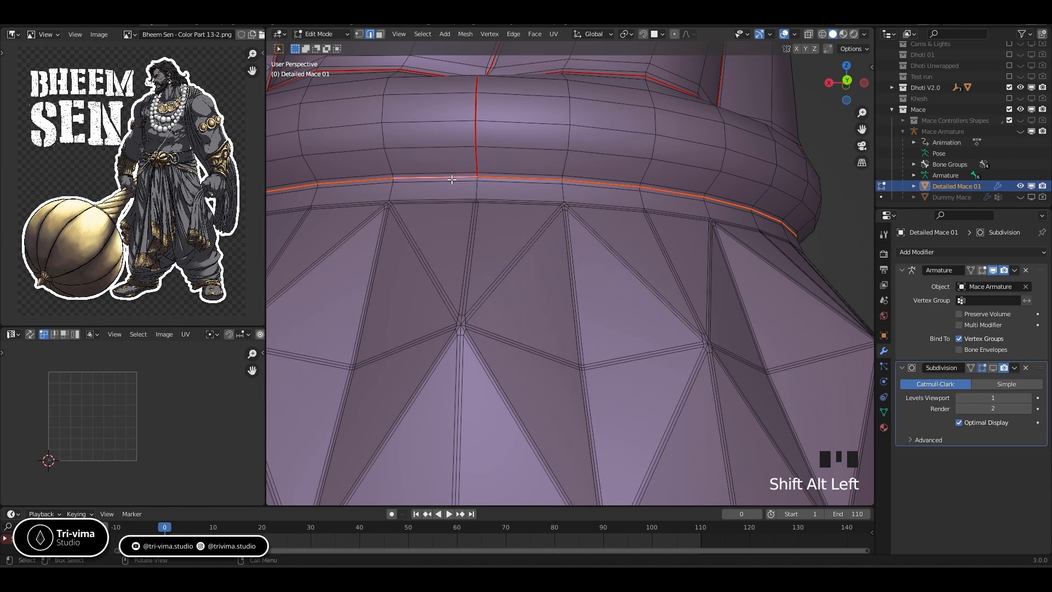
right_click(455, 176)
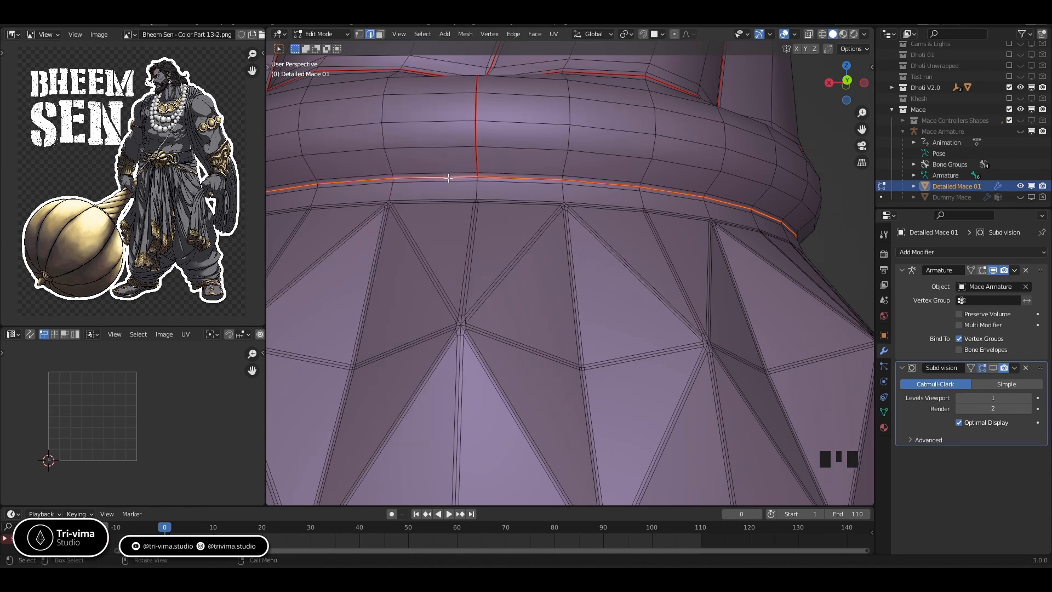
right_click(448, 178)
left_click(390, 305)
right_click(425, 178)
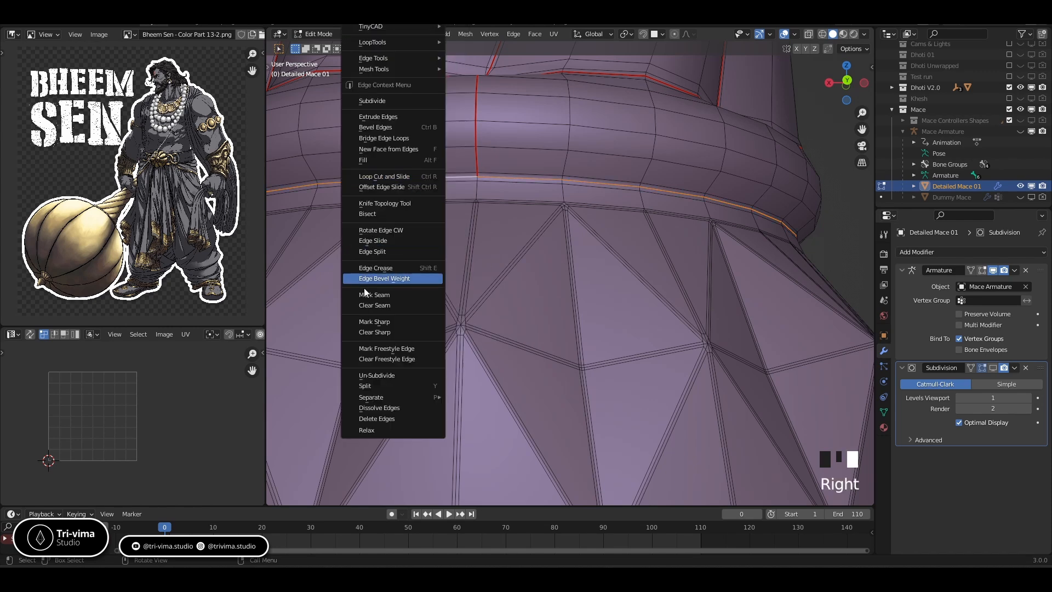
left_click(366, 292)
- Select the edge loop along the upper side of the ring where the faceted neck meets the bulb
scroll(525, 280, "down", 3)
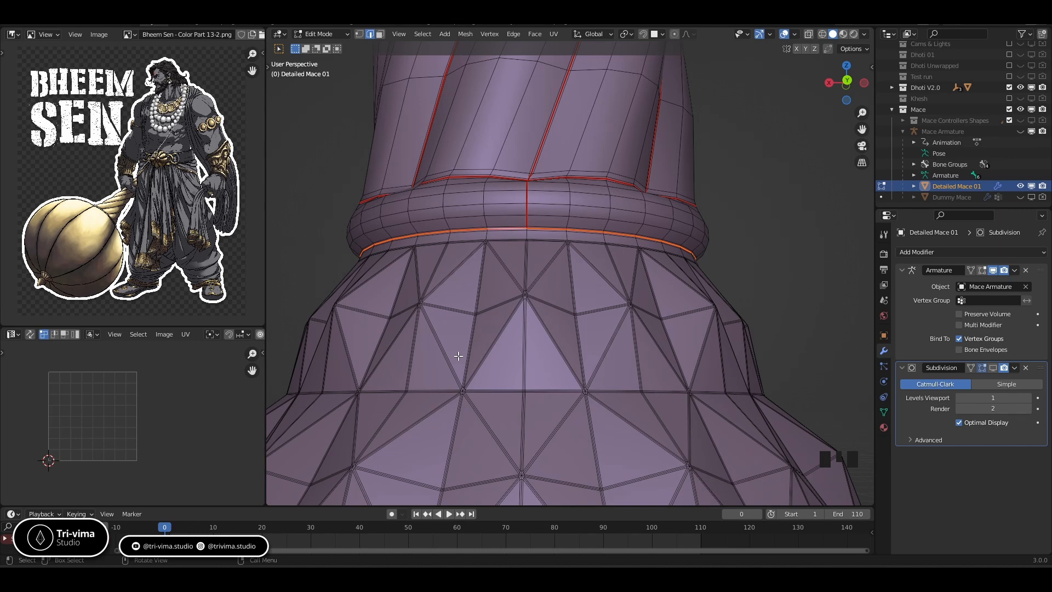
middle_click_drag(524, 335, 583, 238, "shift")
scroll(583, 233, "down", 4)
middle_click_drag(551, 300, 559, 348)
scroll(553, 279, "up", 4)
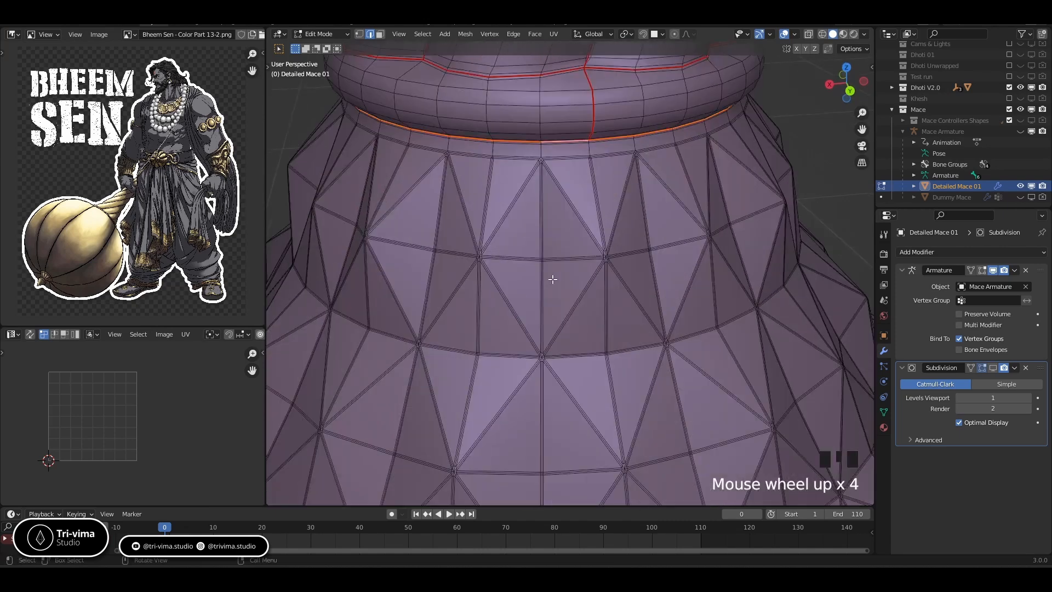
scroll(553, 279, "down", 2)
middle_click_drag(581, 384, 554, 141, "shift")
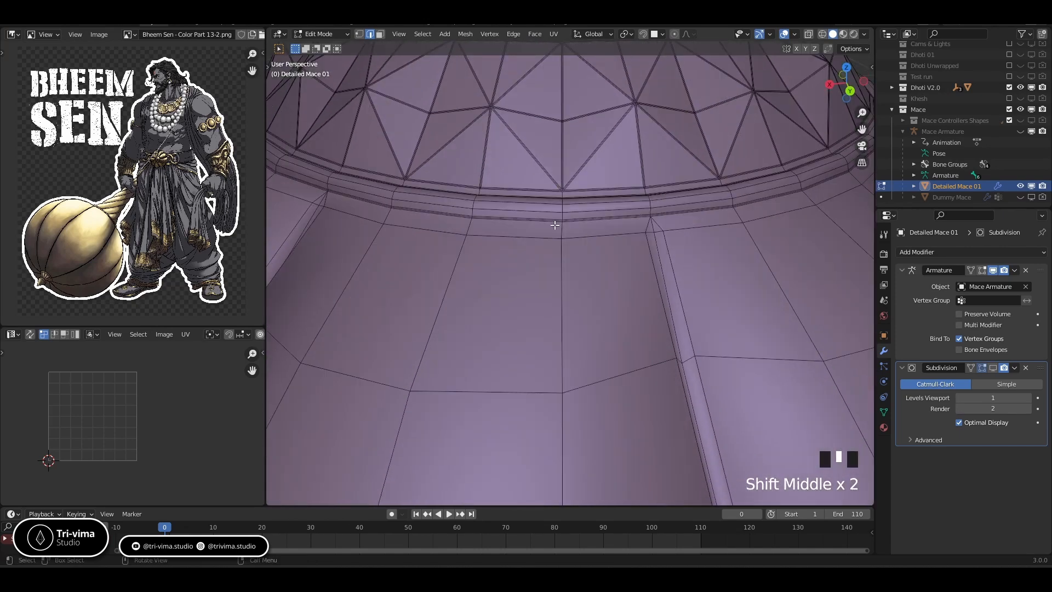
scroll(555, 225, "up", 2)
middle_click_drag(554, 216, 543, 218)
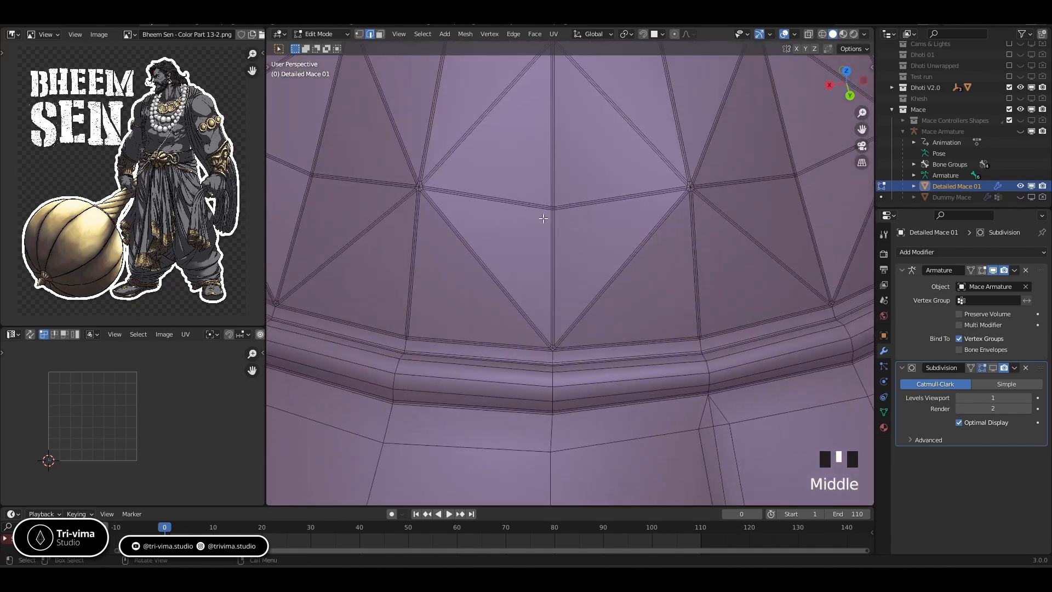
left_click(400, 351)
key("KP_Decimal")
middle_click_drag(498, 264, 499, 278)
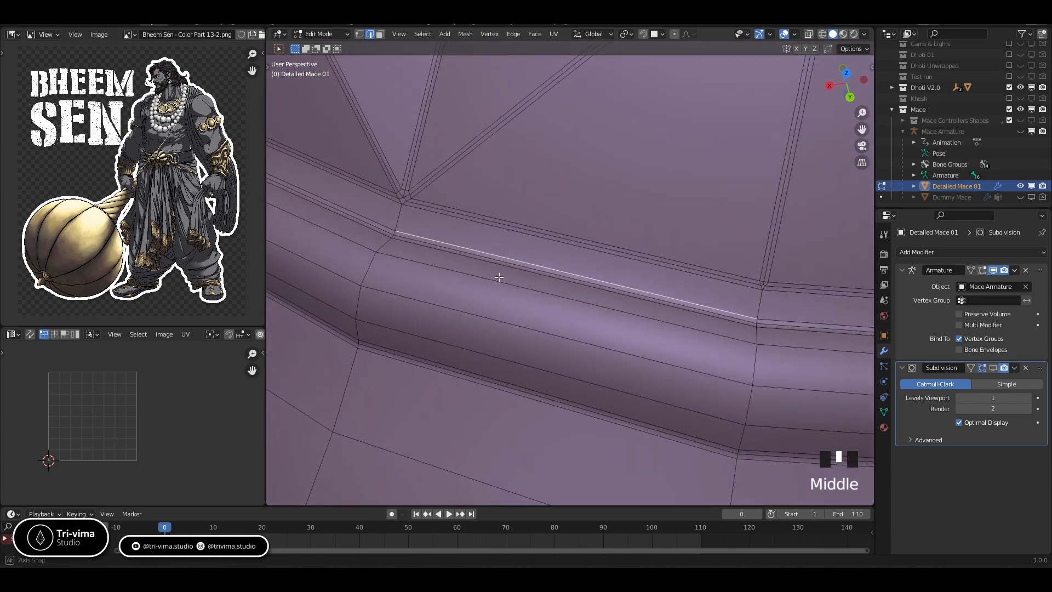
left_click(480, 256)
left_click(388, 232, "alt+shift")
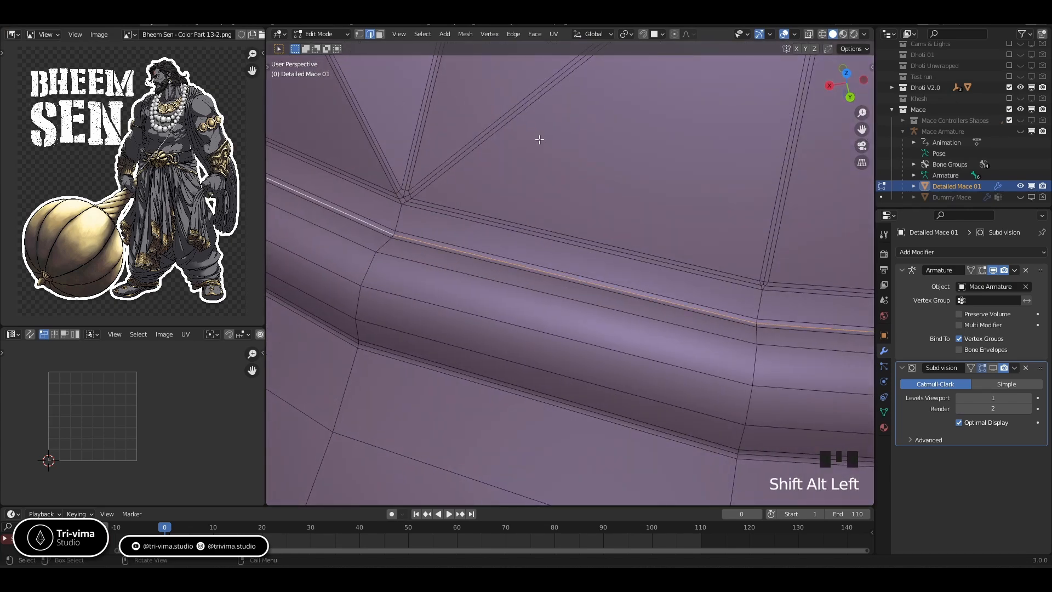
- Add the edge loop along the lower side of the ring at the neck's base to the selection
middle_click_drag(485, 343, 404, 388)
left_click(388, 378, "alt+shift")
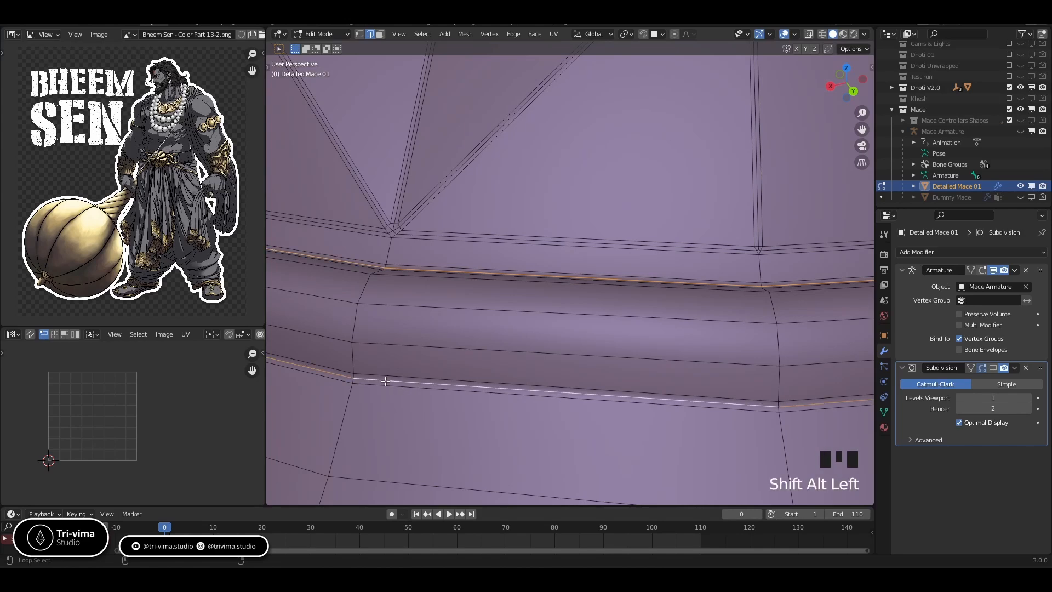
scroll(447, 303, "down", 5)
scroll(446, 304, "down", 7)
middle_click_drag(446, 303, 582, 282, "shift")
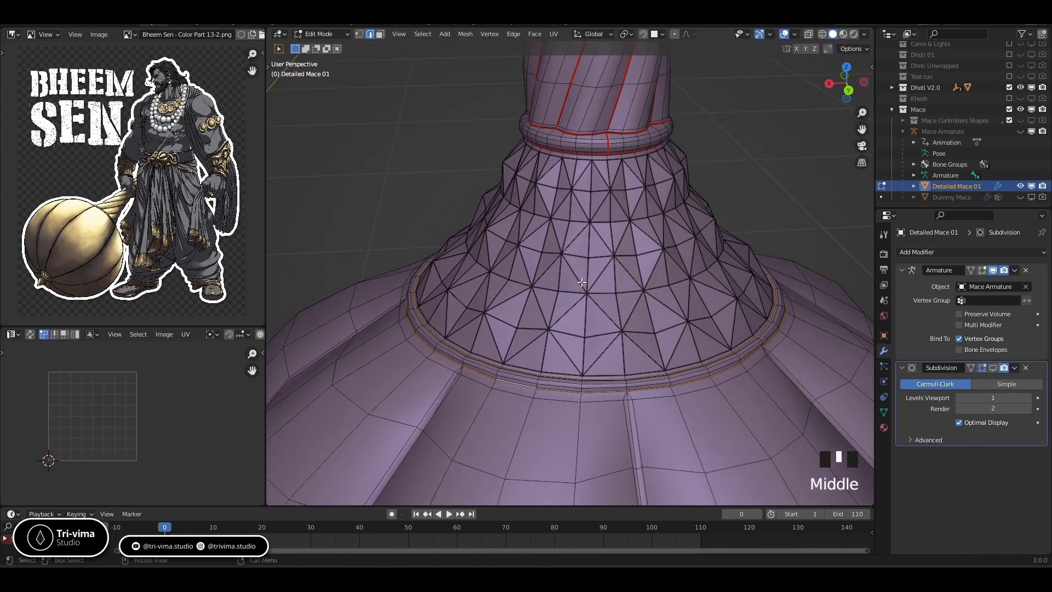
- Add the short edges crossing the neck's base ring in line with one of the bulb's grooves
middle_click_drag(599, 332, 537, 291, "shift")
scroll(575, 304, "up", 10)
scroll(536, 291, "up", 3)
left_click(507, 294, "shift")
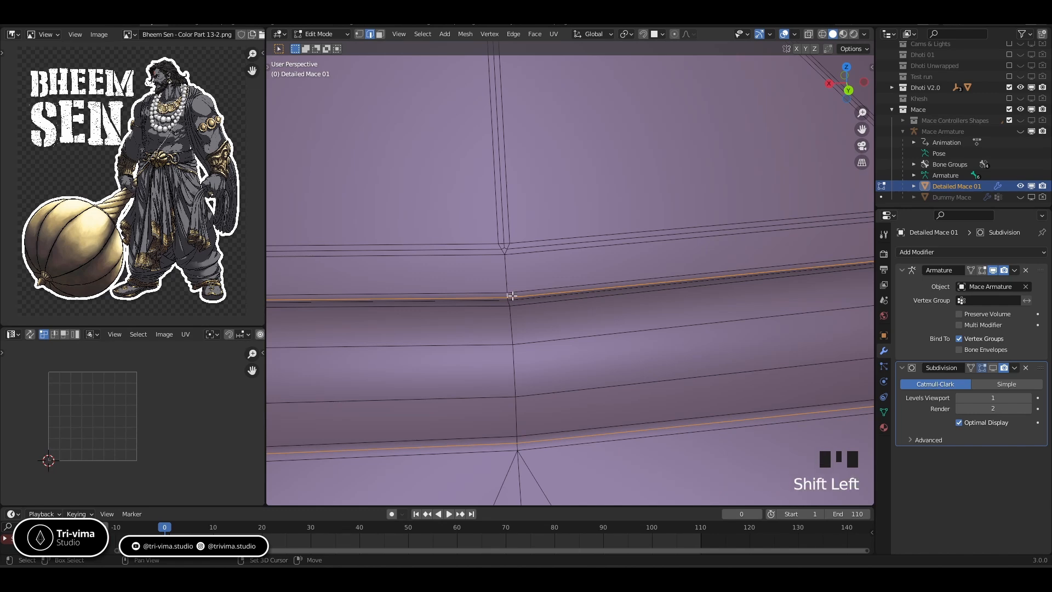
left_click(504, 279, "shift")
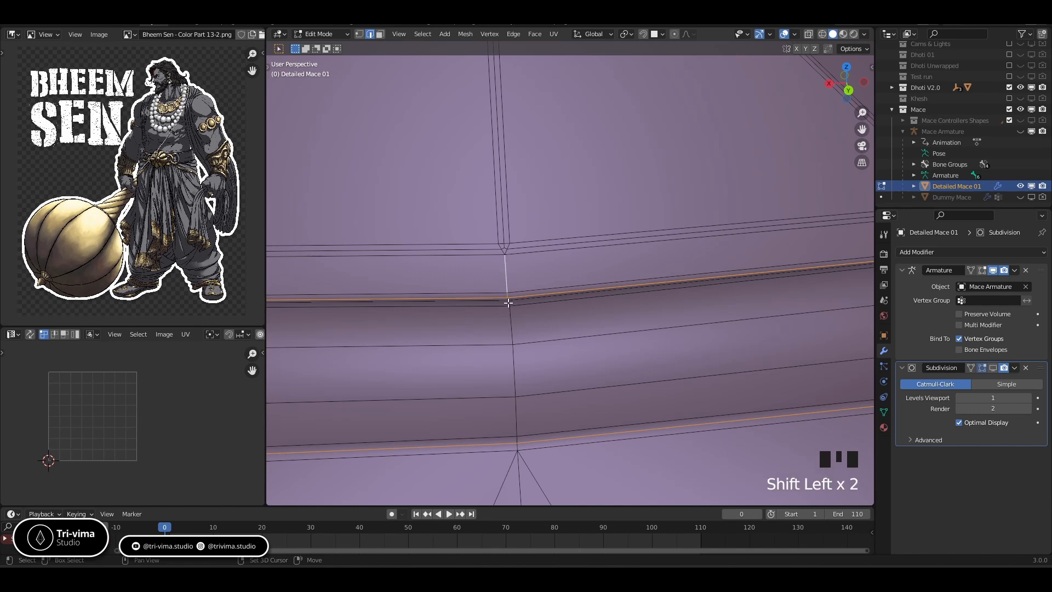
left_click(508, 302, "alt+shift")
scroll(559, 313, "down", 4)
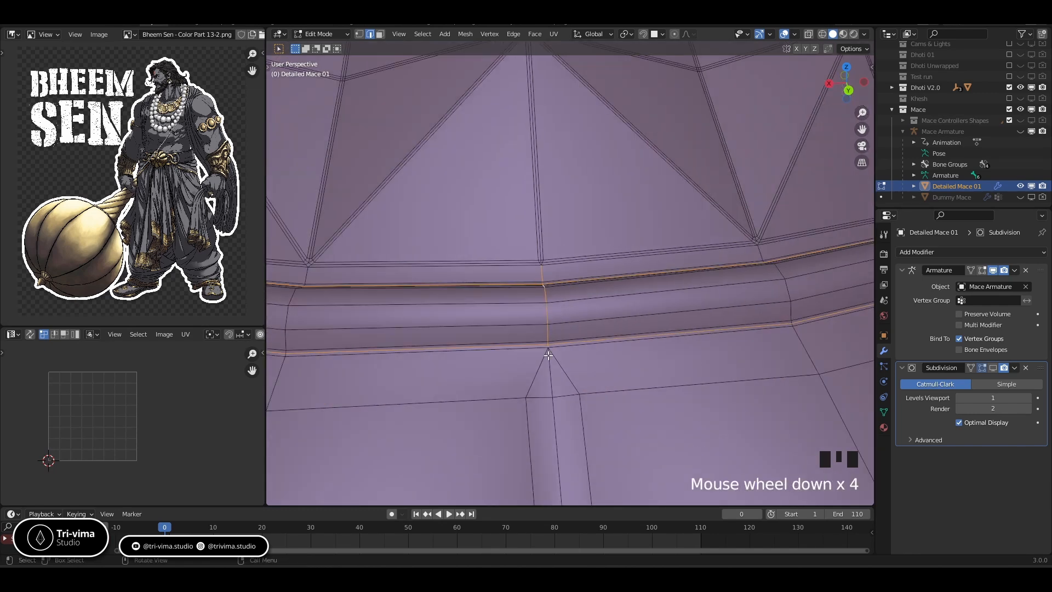
scroll(548, 355, "down", 7)
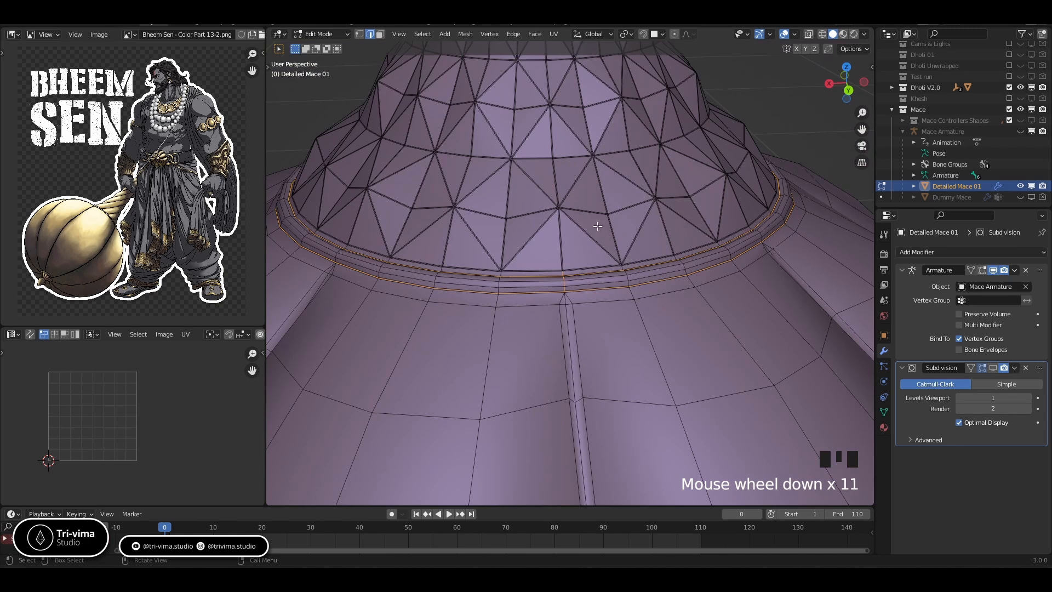
- Remove the excess edge above the ring's upper loop from the crossing selection and adjust its lower end at the groove
middle_click_drag(598, 226, 575, 264)
scroll(571, 292, "up", 9)
scroll(563, 302, "up", 2)
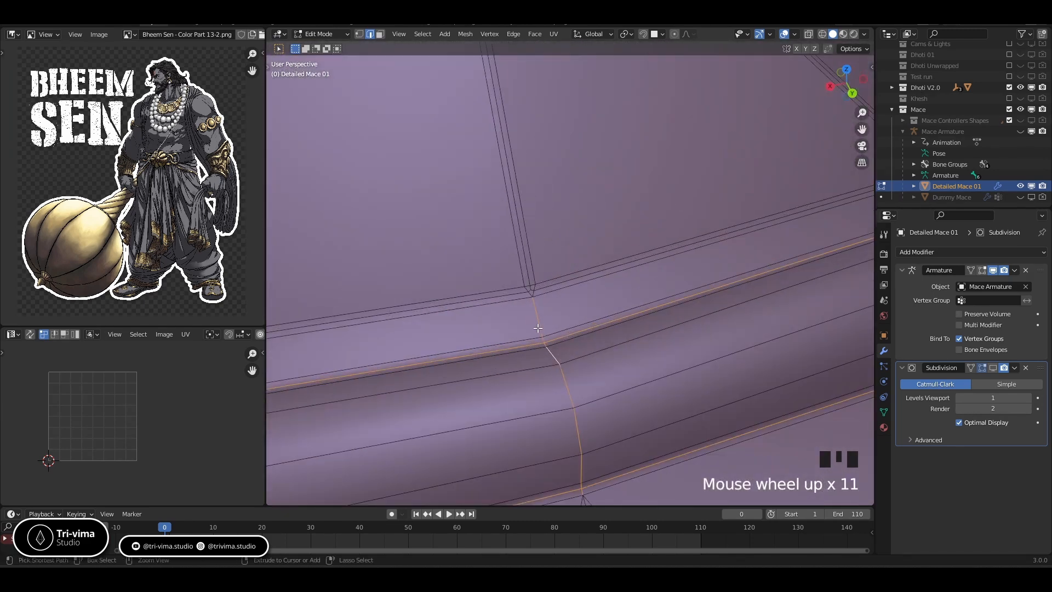
left_click_drag(530, 320, 543, 341, "ctrl")
scroll(611, 276, "down", 8)
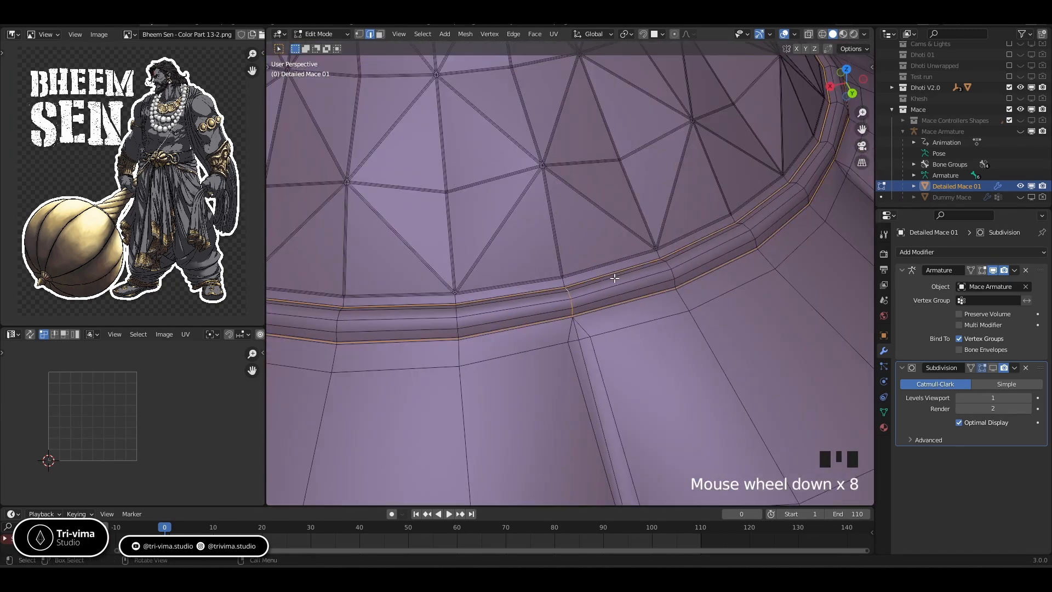
scroll(587, 322, "up", 2)
middle_click_drag(587, 322, 579, 220, "shift")
scroll(557, 235, "up", 4)
left_click(554, 233, "ctrl")
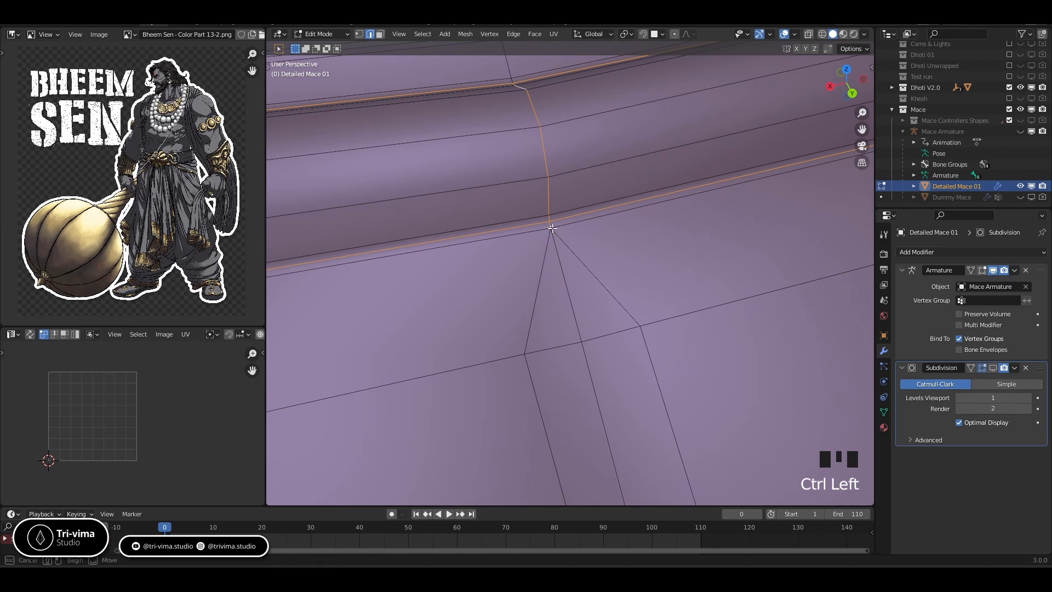
- Correct the crossing edges' selection so that it runs only between the base ring's upper and lower loops
scroll(559, 237, "down", 5)
scroll(564, 263, "up", 4)
left_click(558, 273, "alt+shift")
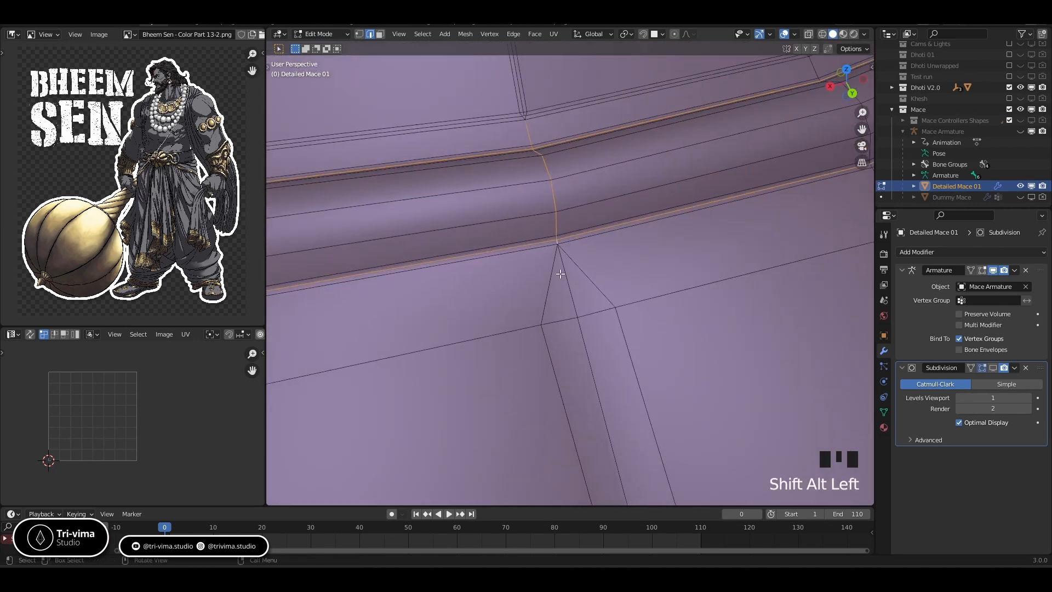
left_click(531, 121, "ctrl")
scroll(531, 120, "down", 4)
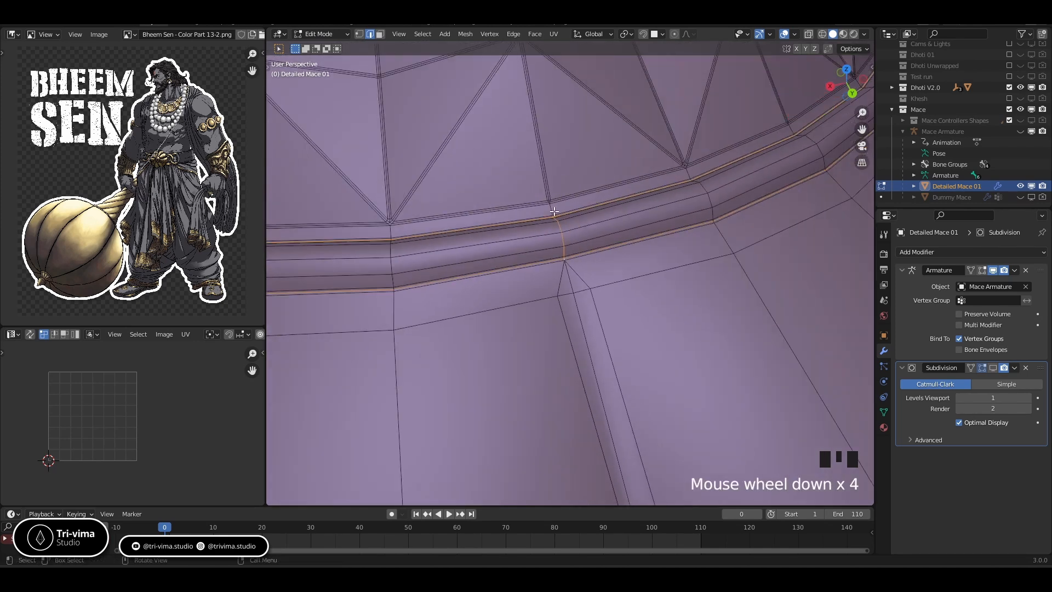
scroll(520, 122, "up", 5)
left_click(519, 122, "ctrl")
scroll(529, 133, "down", 15)
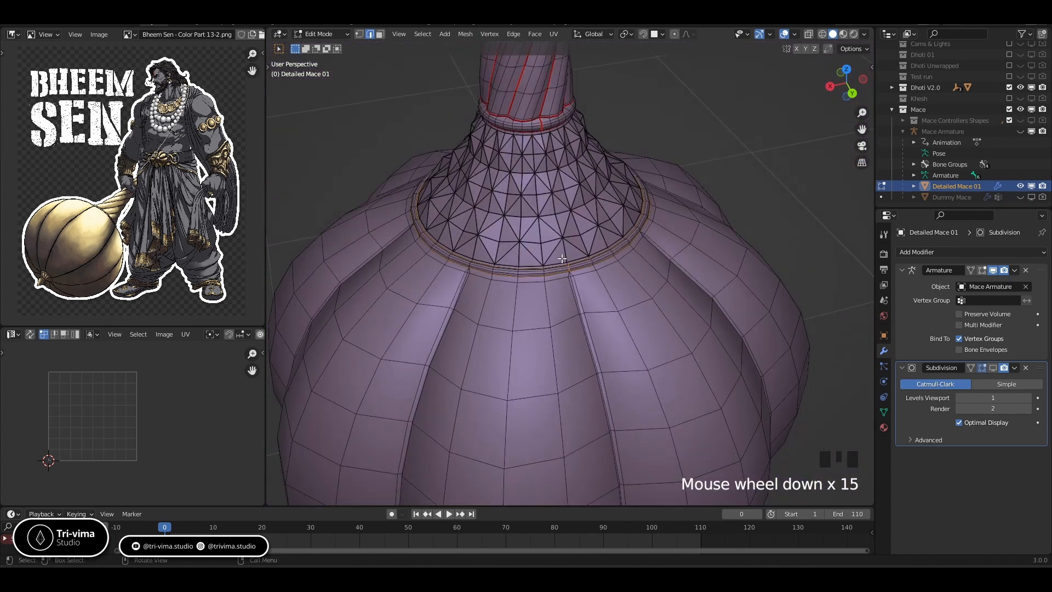
- Mark the base ring's two edge loops and the edges crossing between them as seams
middle_click_drag(583, 359, 448, 199, "shift")
middle_click_drag(517, 162, 525, 256, "shift")
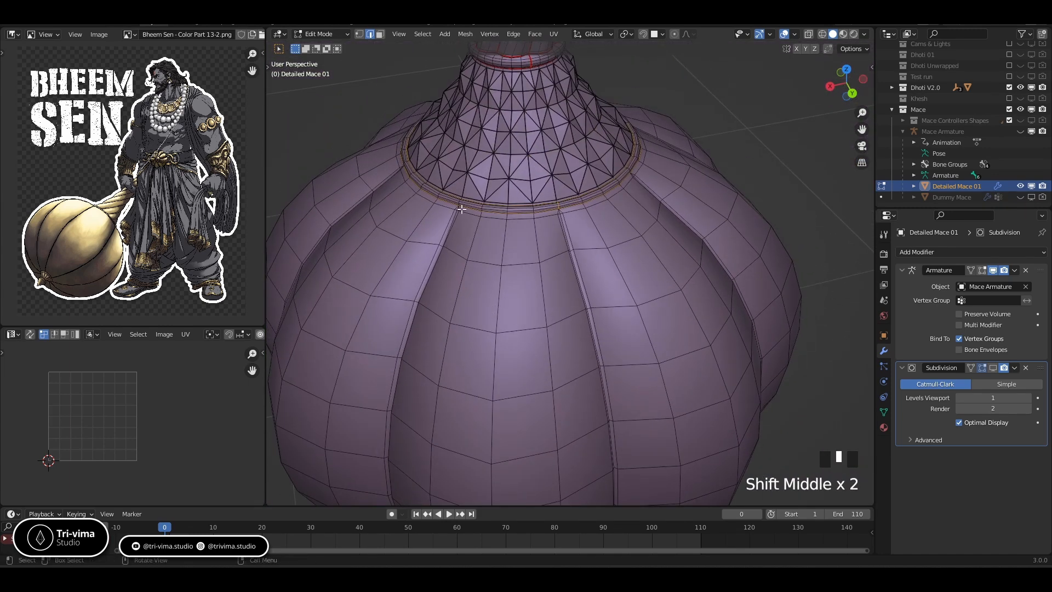
right_click(529, 212)
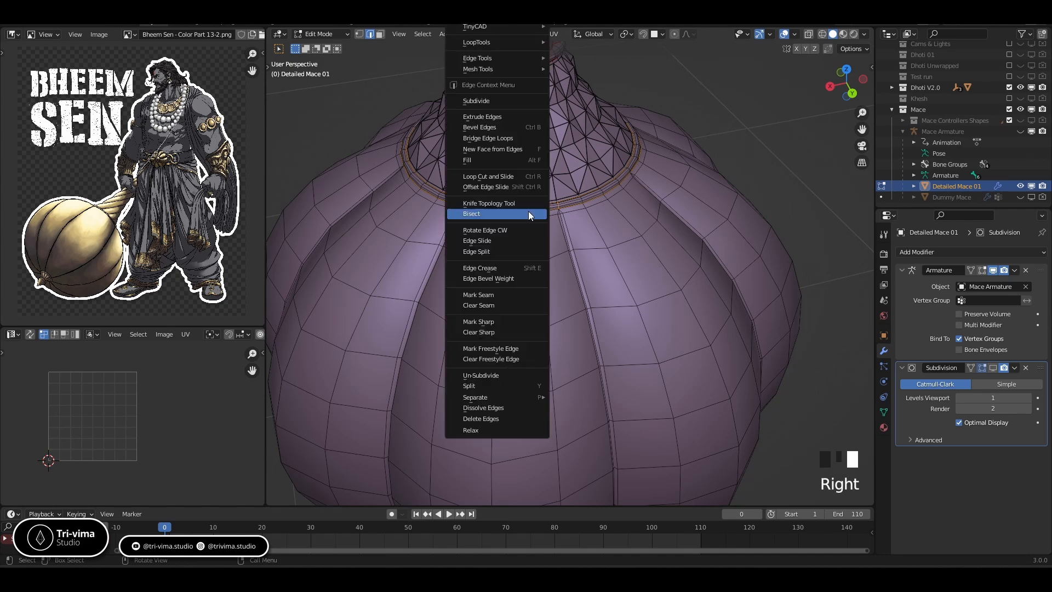
left_click(471, 297)
- Select the center edge loop of the bulb groove that starts at the ring's crossing seam, including its top edge
scroll(539, 220, "up", 4)
middle_click_drag(538, 220, 460, 177, "shift")
scroll(495, 302, "up", 1, "shift")
left_click(463, 201)
left_click(466, 220, "alt+shift")
scroll(460, 177, "up", 8)
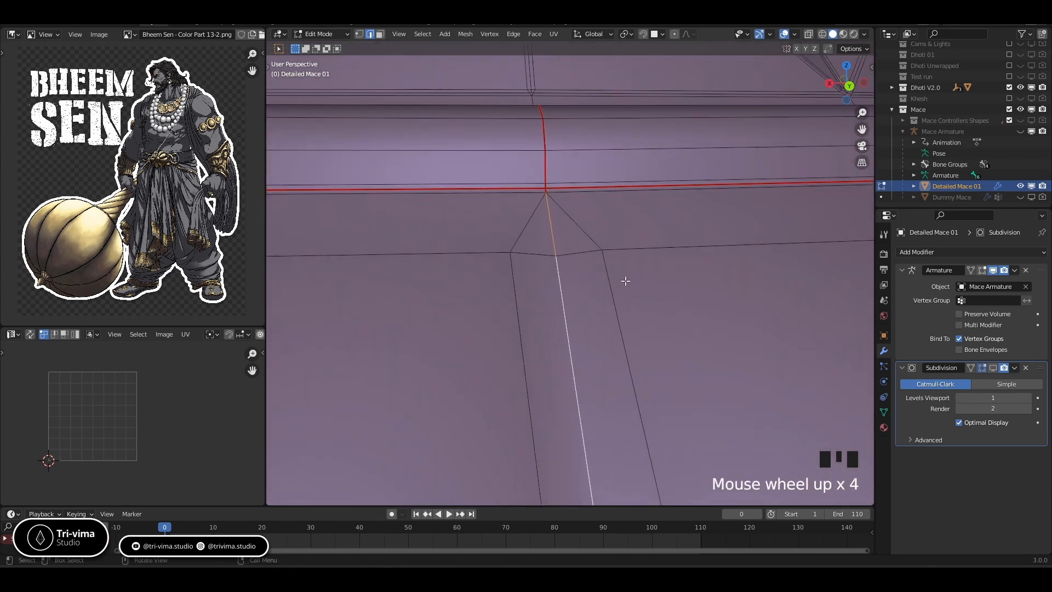
right_click(536, 215)
left_click(537, 215)
scroll(717, 292, "down", 15)
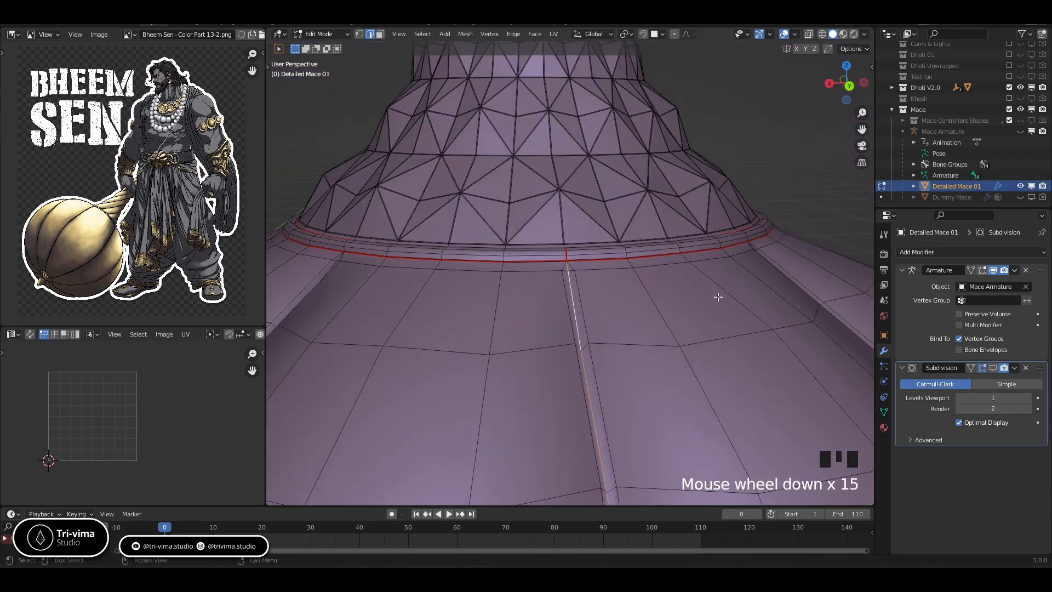
- Add the neighbouring groove's center edge loop, up to the ring seam, to the selection
middle_click_drag(716, 293, 657, 307, "shift")
scroll(439, 228, "up", 5)
left_click(436, 228, "alt+shift")
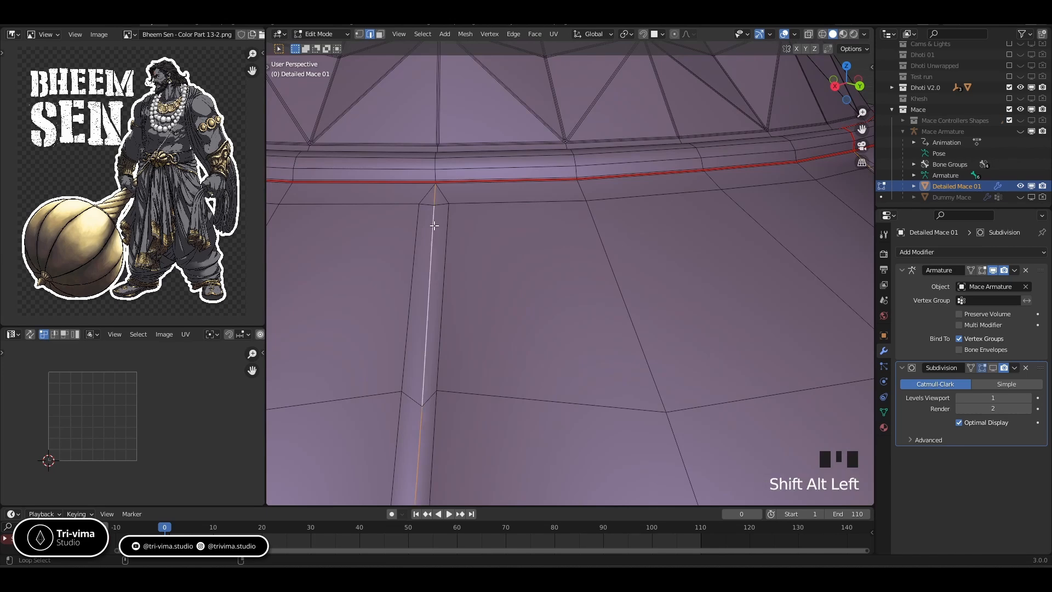
scroll(421, 183, "up", 4)
middle_click_drag(421, 183, 572, 292, "shift")
scroll(432, 155, "up", 4)
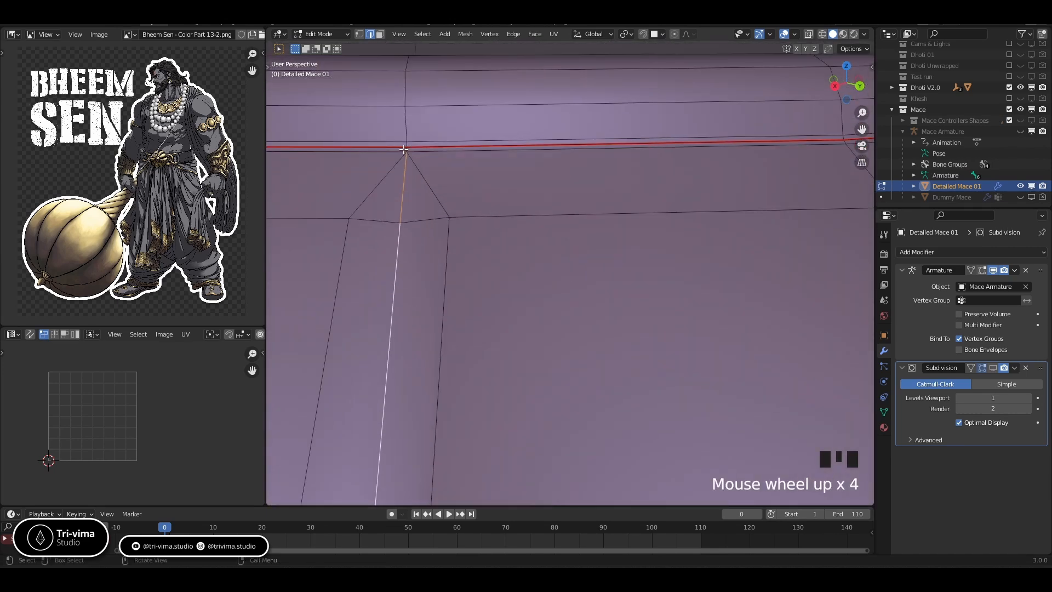
left_click(406, 149, "shift")
- Add the next bulb groove's center edge loop, including its top edge at the ring seam, to the selection
scroll(513, 205, "down", 10)
middle_click_drag(514, 205, 555, 244)
scroll(439, 273, "up", 10)
middle_click_drag(439, 273, 674, 308, "shift")
scroll(536, 268, "down", 10)
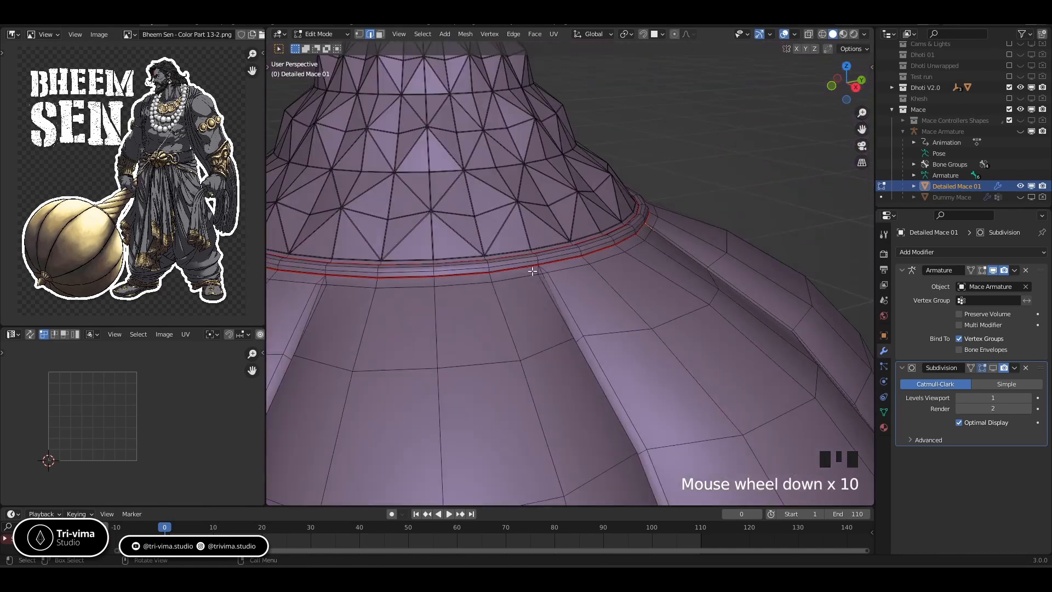
middle_click_drag(535, 268, 486, 305)
scroll(557, 270, "up", 12)
scroll(559, 270, "down", 3)
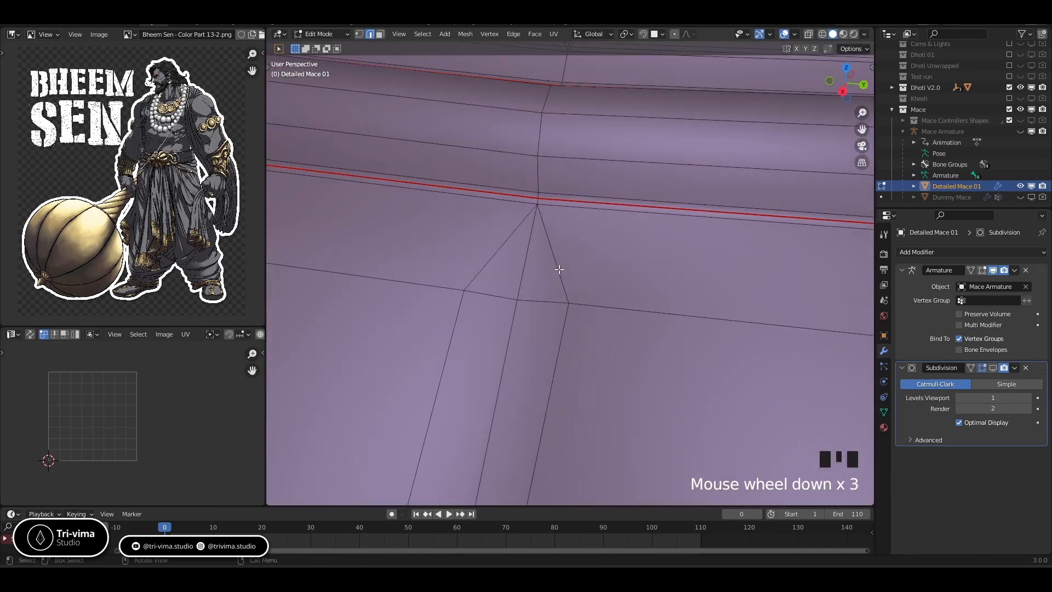
left_click(535, 208, "alt+shift")
key("ctrl+z")
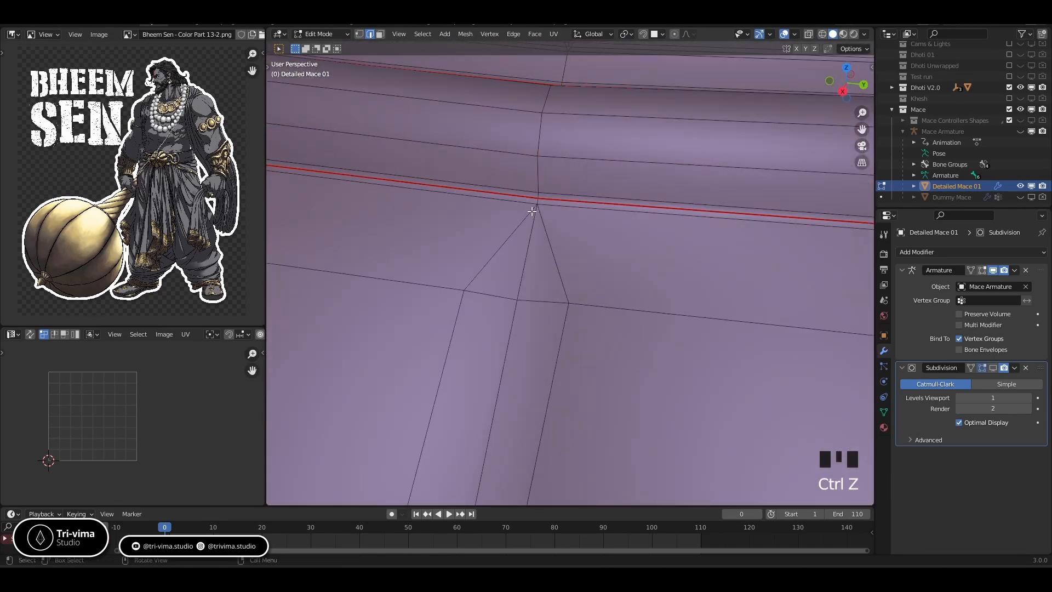
left_click(535, 208, "alt+shift")
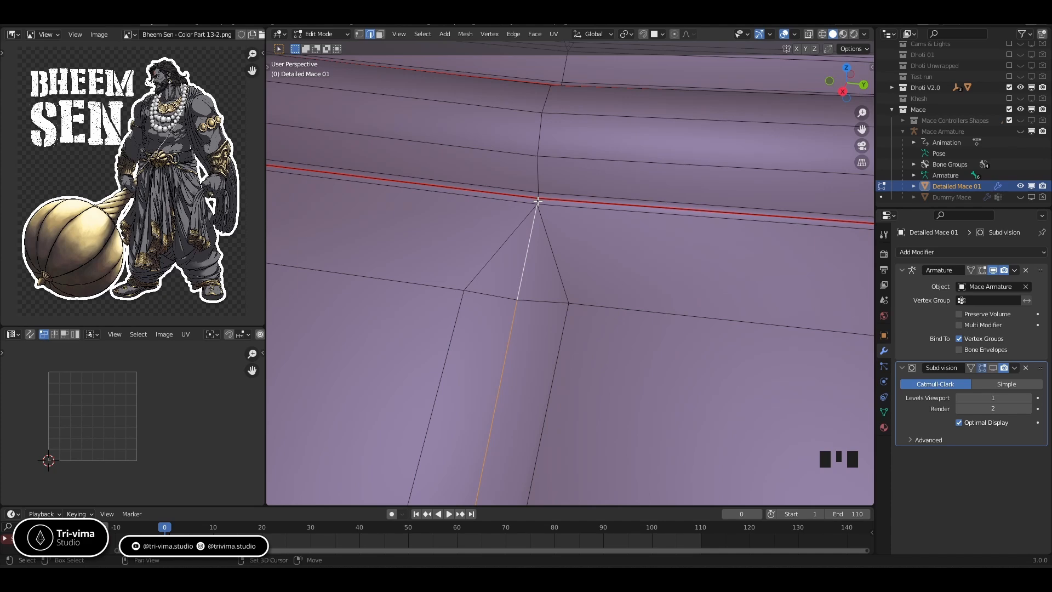
- Extend the selection with the center edge loops of the remaining grooves around the bulb
scroll(540, 246, "down", 9)
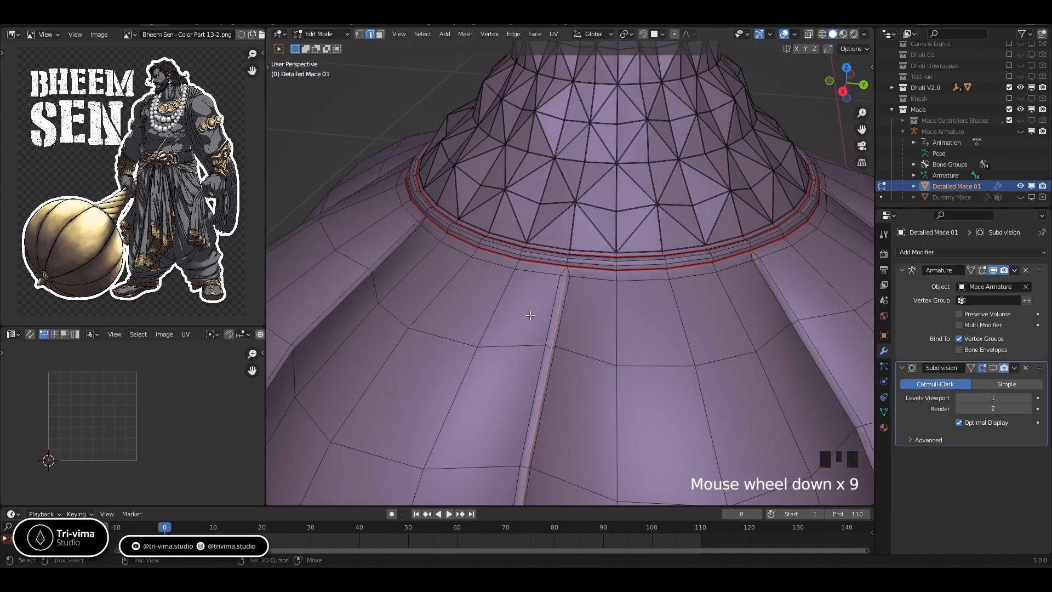
middle_click_drag(537, 280, 532, 259, "shift")
left_click(510, 208, "alt+shift")
left_click(499, 255, "alt+shift")
left_click(520, 242, "alt+shift")
left_click(494, 226, "alt+shift")
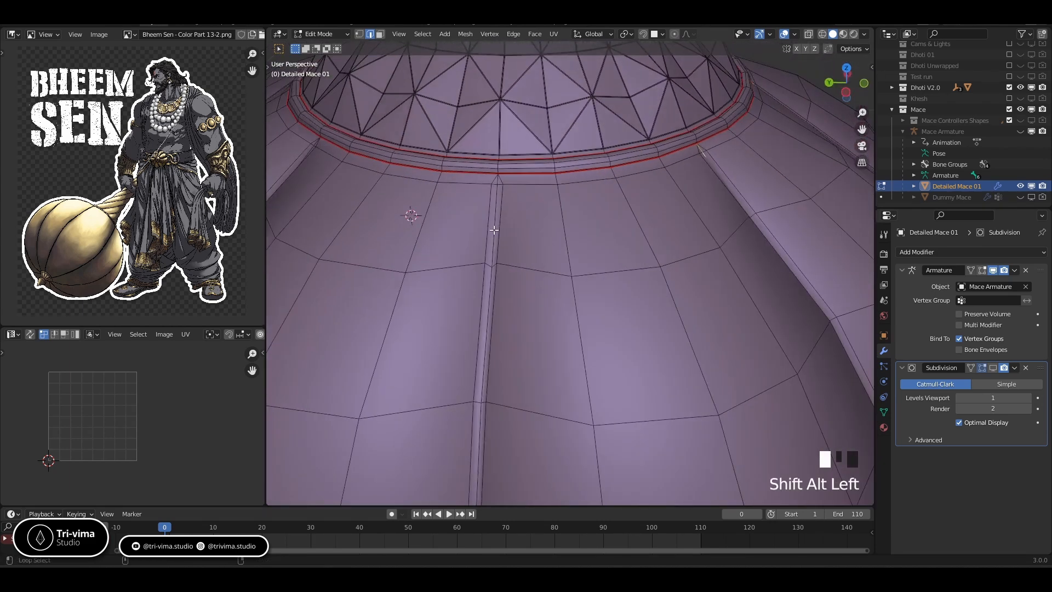
middle_click_drag(403, 313, 630, 182, "shift")
left_click(630, 185, "alt+shift")
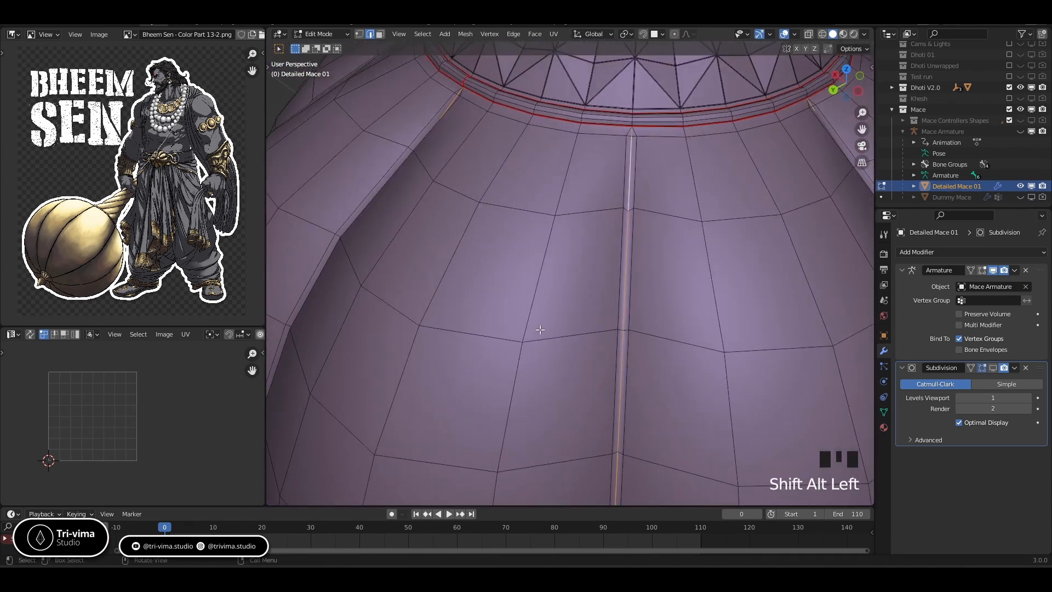
- Examine the groove tops around the base ring to check that each center edge loop is selected up to the ring seam
scroll(606, 244, "down", 4)
middle_click_drag(606, 244, 616, 312, "shift")
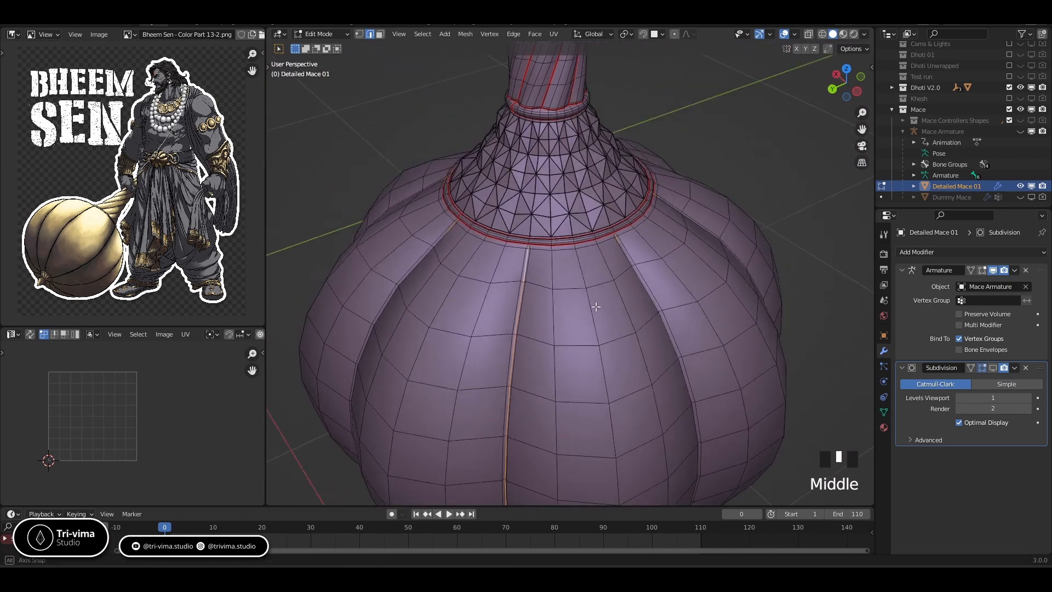
scroll(604, 247, "up", 4)
middle_click_drag(605, 247, 601, 219, "shift")
scroll(506, 302, "up", 4)
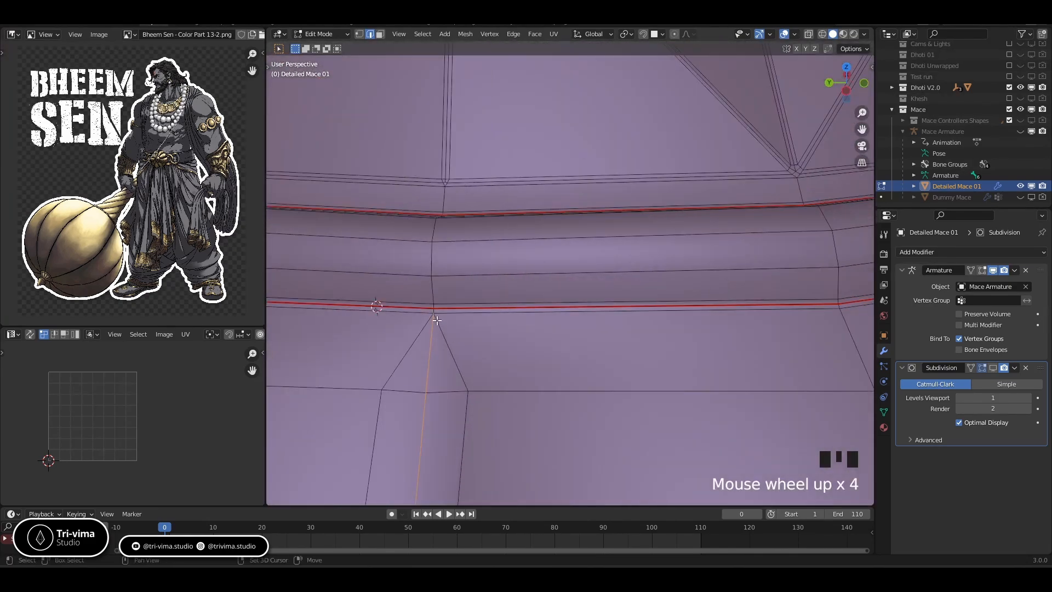
middle_click_drag(651, 364, 521, 322, "shift")
scroll(630, 294, "down", 3)
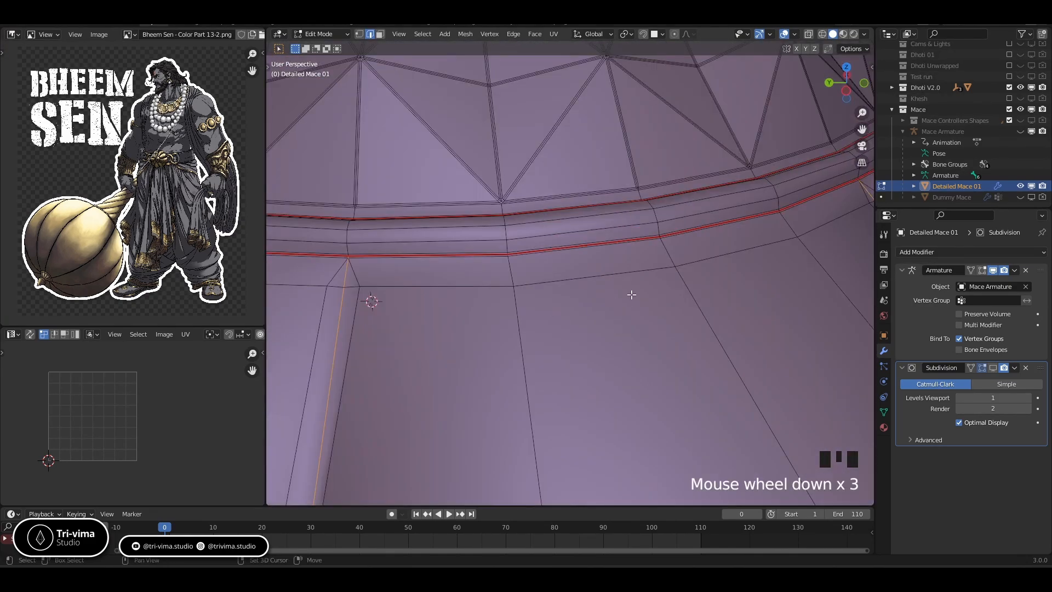
mouse_move(630, 293)
middle_mouse_down()
mouse_move(491, 266)
mouse_move(559, 334)
mouse_move(650, 292)
middle_mouse_up()
scroll(650, 292, "up", 5)
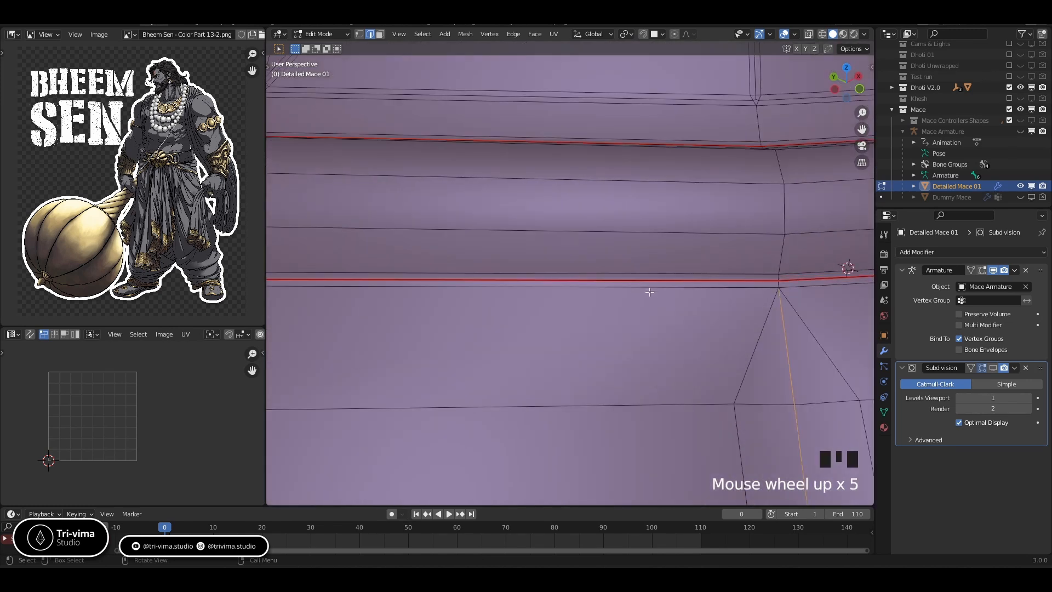
scroll(733, 320, "down", 4)
middle_click_drag(733, 321, 674, 298, "shift")
scroll(668, 355, "up", 2)
middle_click_drag(668, 355, 644, 237, "shift")
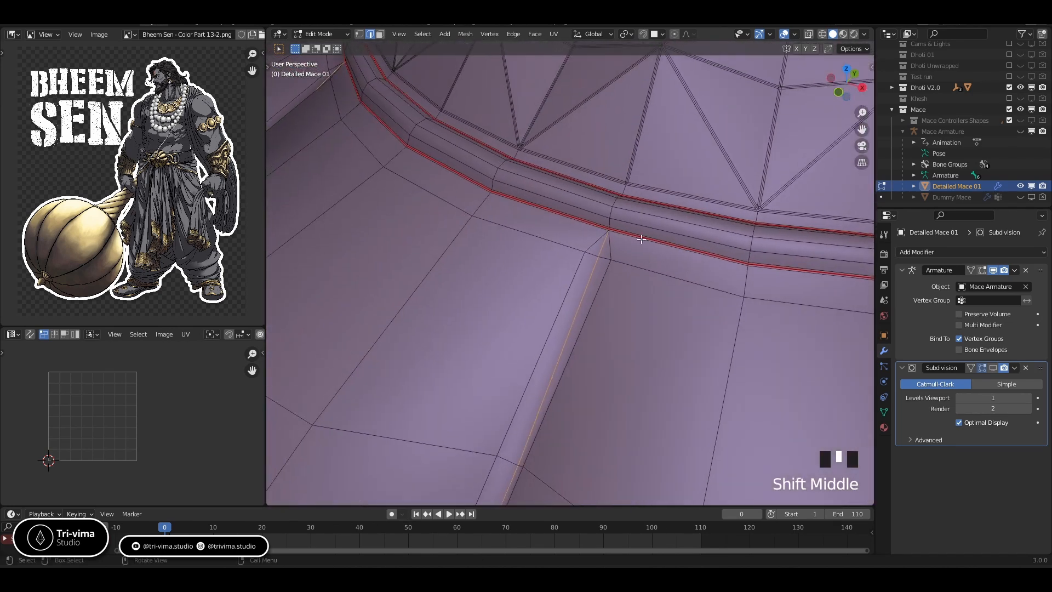
scroll(684, 173, "up", 4)
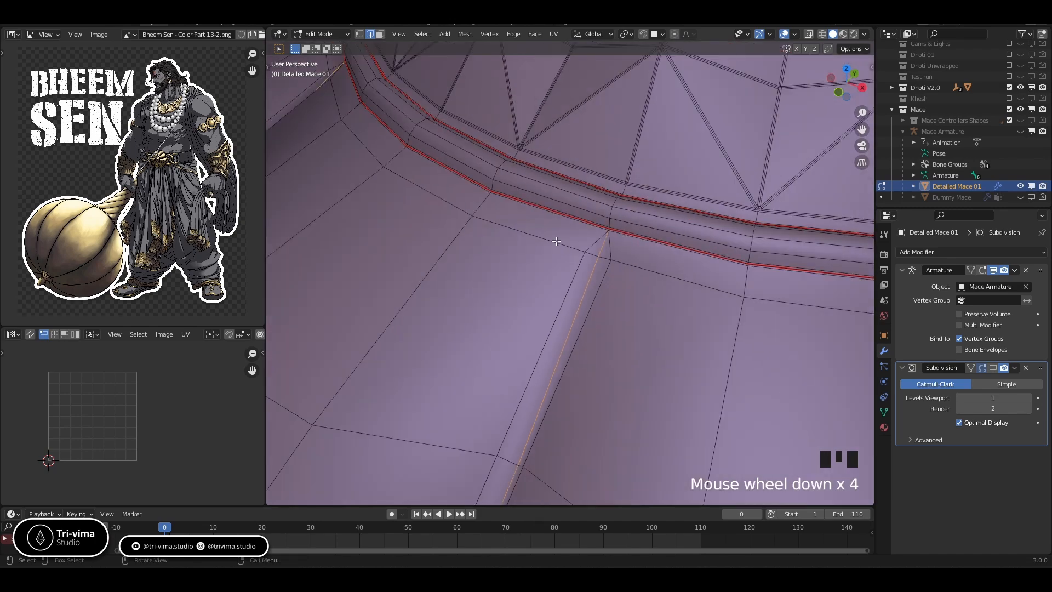
middle_click_drag(557, 241, 618, 273, "shift")
scroll(618, 273, "up", 3)
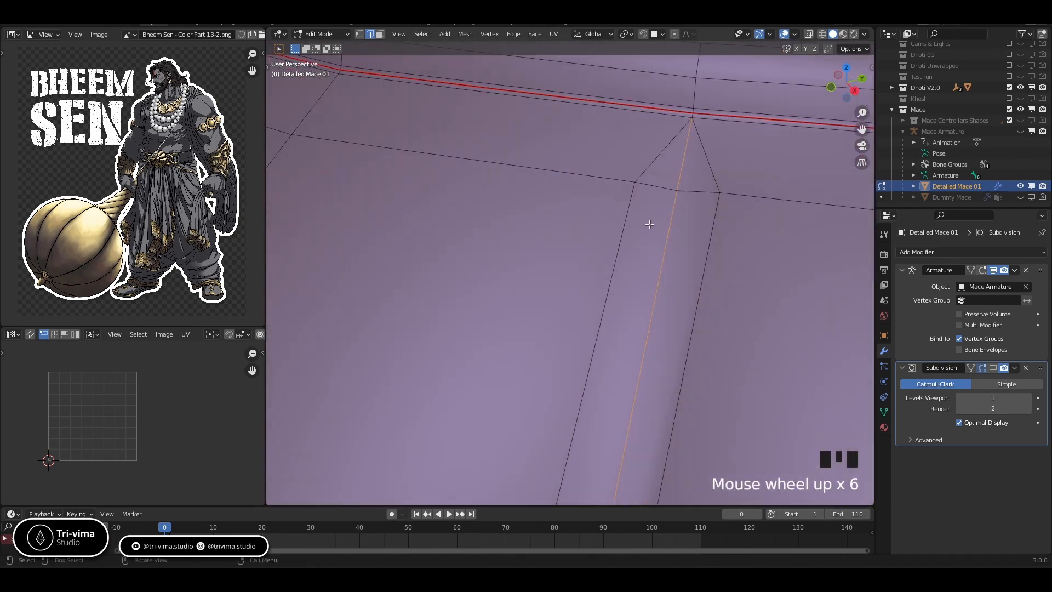
scroll(606, 263, "down", 8)
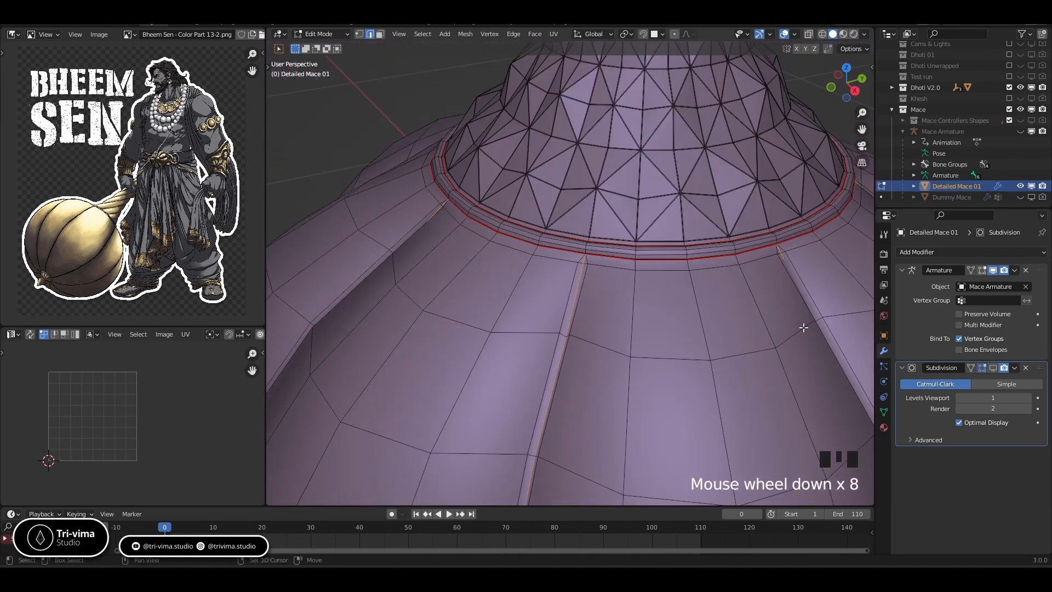
middle_click_drag(800, 327, 667, 308)
scroll(635, 279, "up", 4)
middle_click_drag(686, 240, 540, 324, "shift")
scroll(521, 238, "up", 2)
scroll(455, 270, "down", 1)
scroll(548, 314, "up", 7)
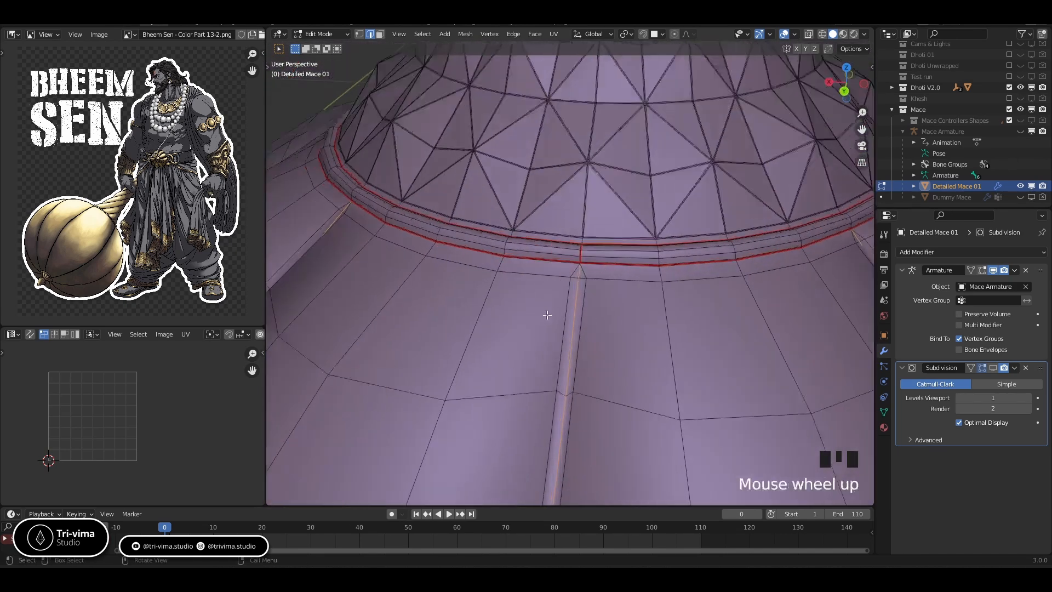
middle_click_drag(638, 311, 554, 329, "shift")
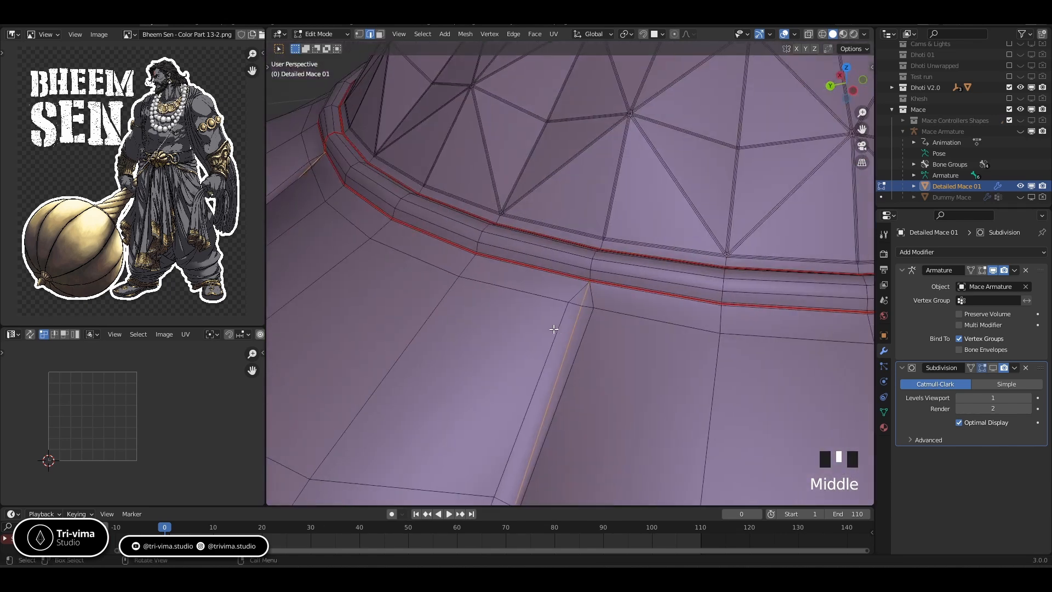
middle_click_drag(675, 359, 824, 353, "shift")
scroll(558, 314, "down", 4)
scroll(640, 321, "up", 3)
- Add the outer and inner edge loops of the ring at the bulb's underside to the selection
scroll(644, 321, "down", 8)
scroll(592, 371, "down", 4)
middle_click_drag(592, 371, 582, 225)
scroll(596, 378, "up", 5)
middle_click_drag(598, 391, 472, 137, "shift")
scroll(571, 192, "up", 2)
scroll(588, 233, "up", 4)
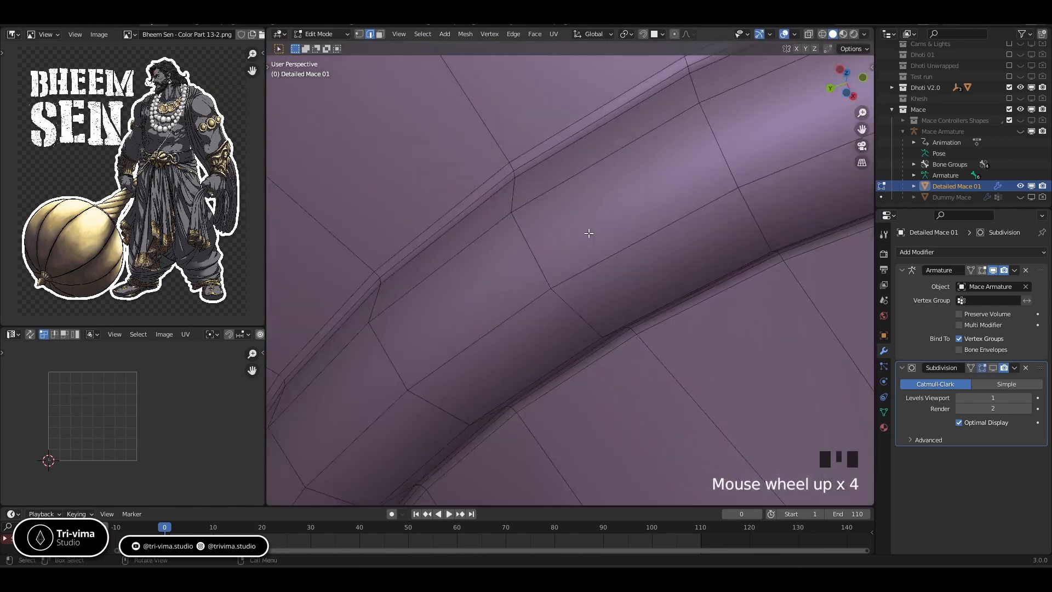
scroll(595, 231, "down", 3)
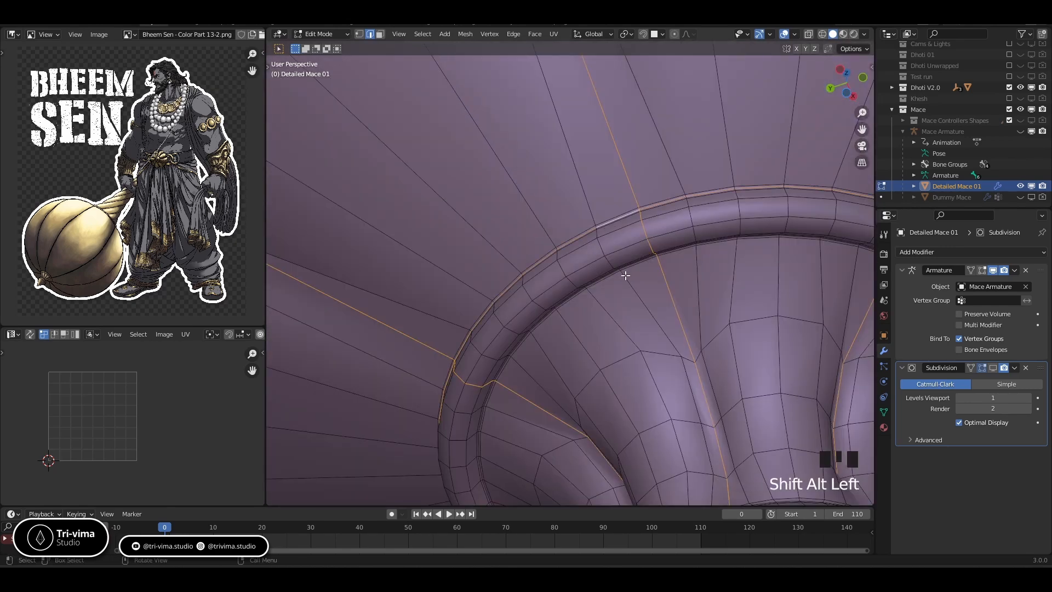
middle_click_drag(626, 276, 591, 237)
scroll(496, 213, "up", 3)
scroll(510, 270, "down", 4)
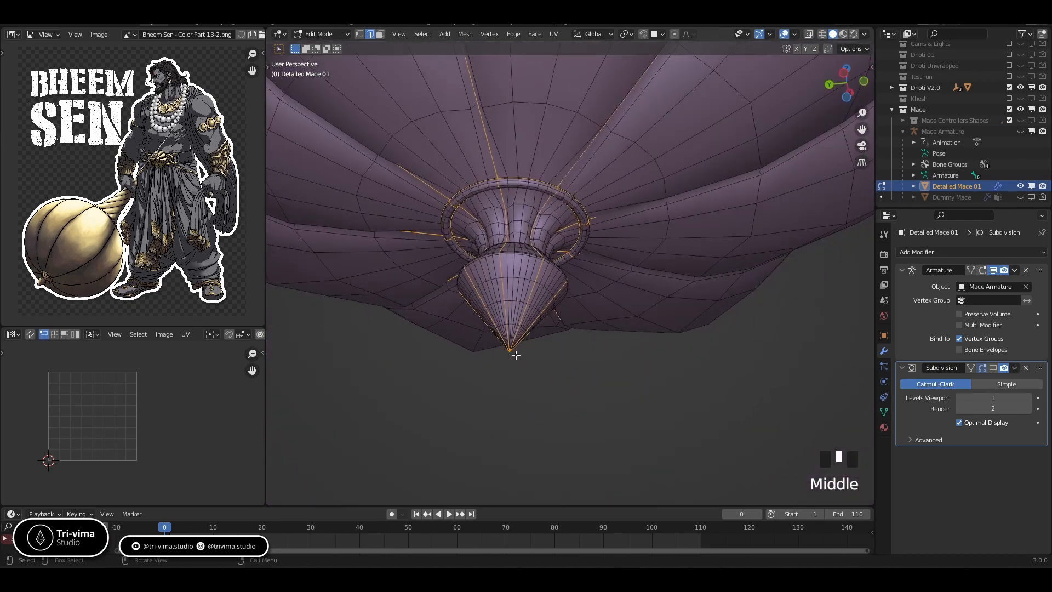
- In a see-through front view, deselect the groove edges running over the bottom finial's cone below its neck
key("KP_1")
middle_click_drag(455, 372, 431, 371, "shift")
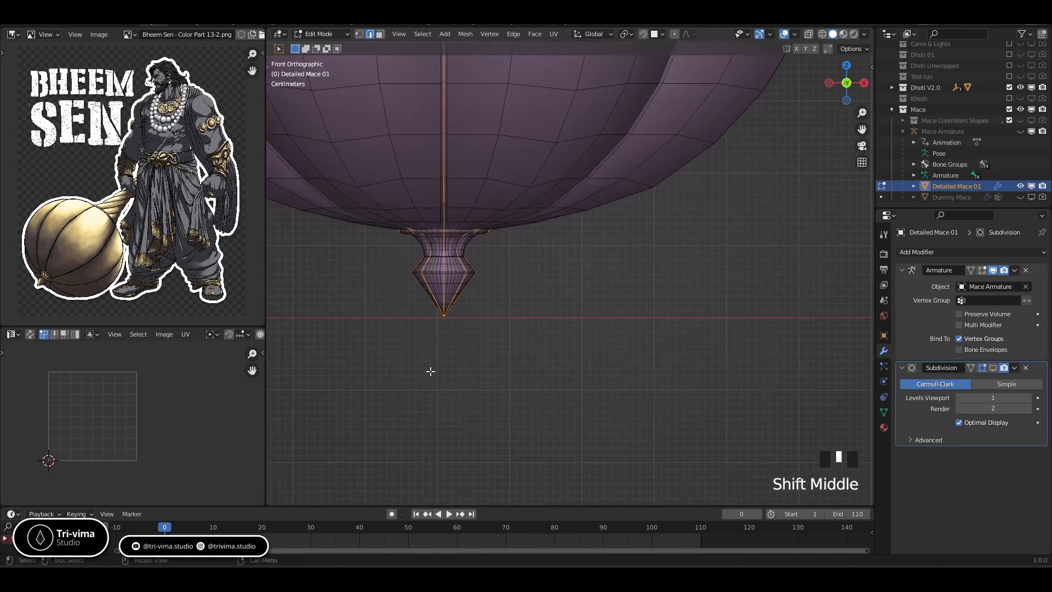
key("alt+z")
scroll(427, 353, "up", 3)
middle_click_drag(411, 329, 548, 306, "shift")
left_click_drag(387, 369, 584, 209, "ctrl")
middle_click_drag(493, 236, 630, 312, "shift")
scroll(476, 251, "up", 9)
scroll(630, 312, "up", 4)
key("ctrl+z")
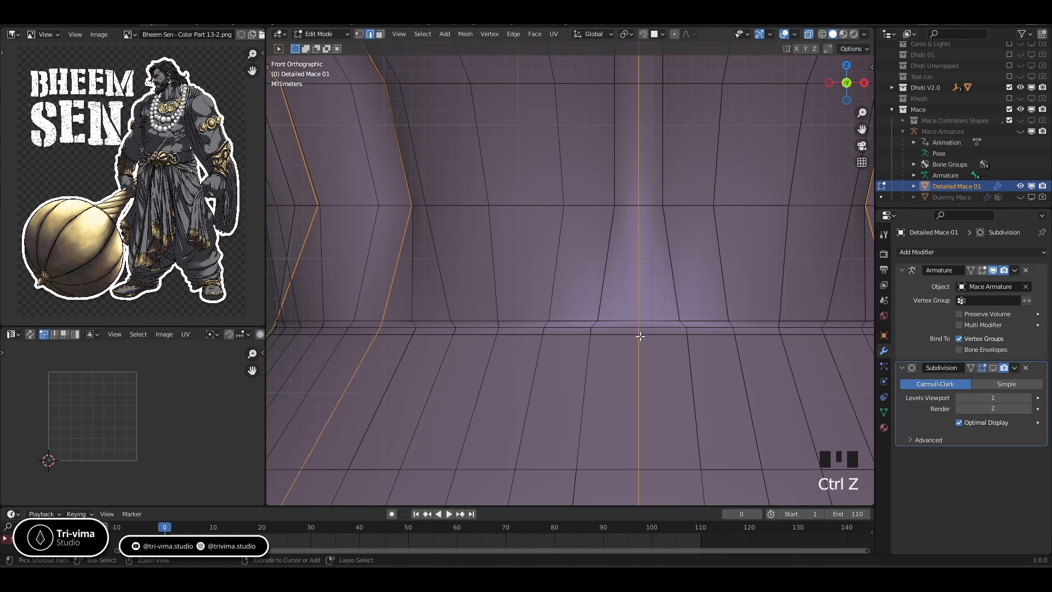
scroll(639, 332, "down", 9)
left_click_drag(498, 501, 768, 348, "ctrl")
left_click_drag(676, 458, 488, 347, "ctrl")
left_click(384, 389, "ctrl")
left_click_drag(385, 388, 795, 294, "ctrl")
left_click_drag(486, 294, 734, 307, "ctrl")
- Trim the selected groove edges to the base of the finial's neck and add the edge loop there to the selection
scroll(550, 278, "up", 8)
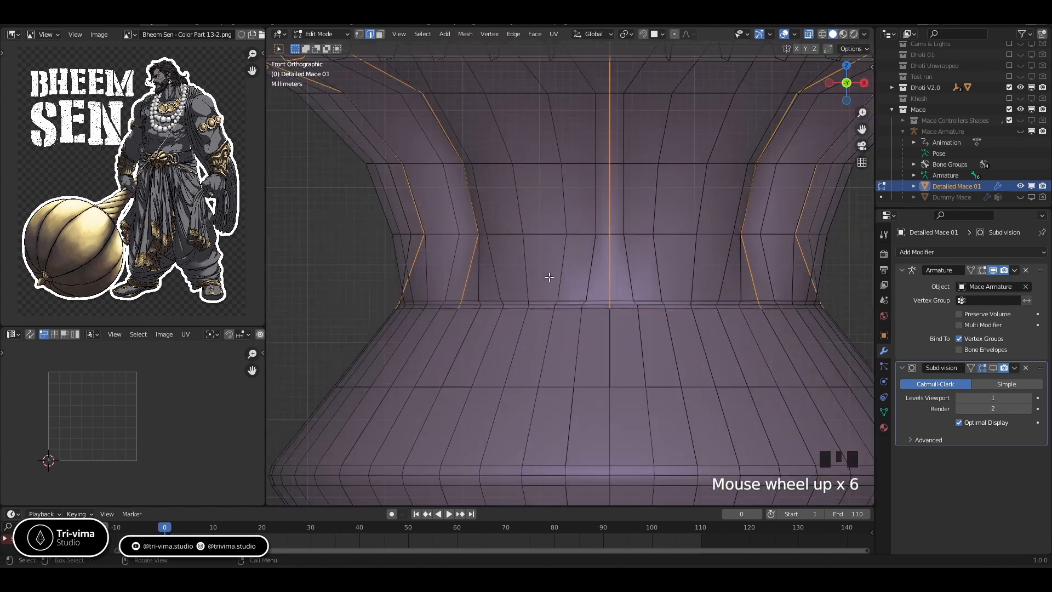
scroll(472, 346, "down", 1)
left_click_drag(318, 340, 525, 316, "ctrl")
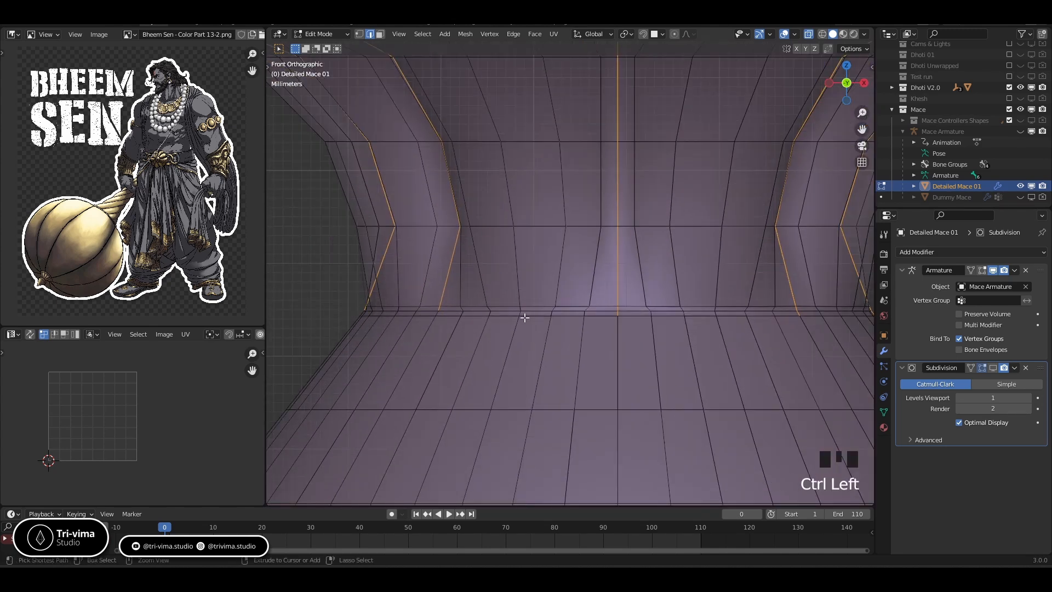
left_click_drag(564, 348, 856, 310, "ctrl")
middle_click_drag(835, 355, 712, 352, "shift")
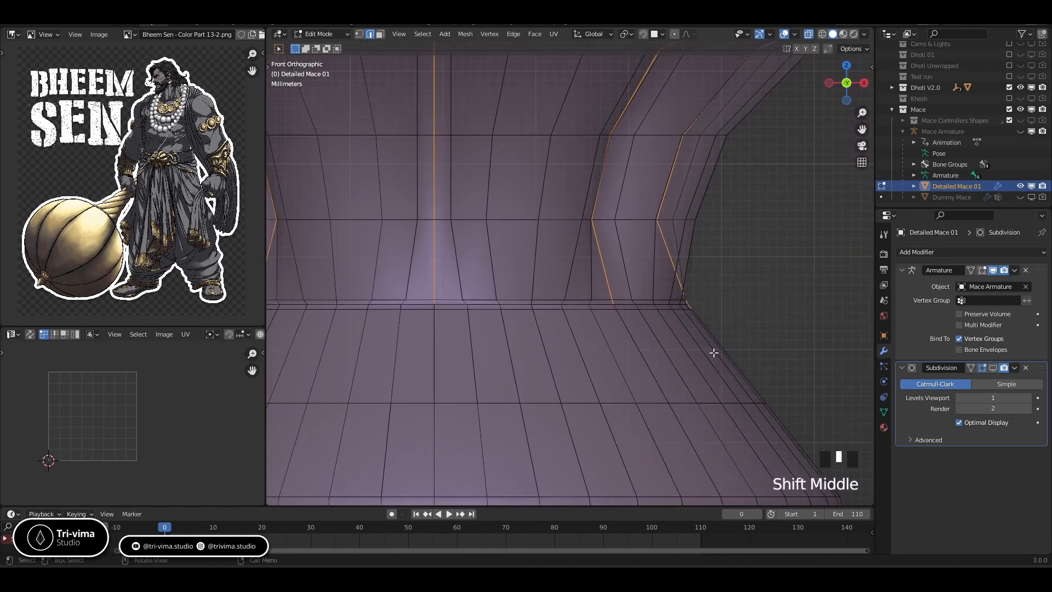
left_click_drag(742, 352, 675, 307, "ctrl")
scroll(569, 294, "down", 2)
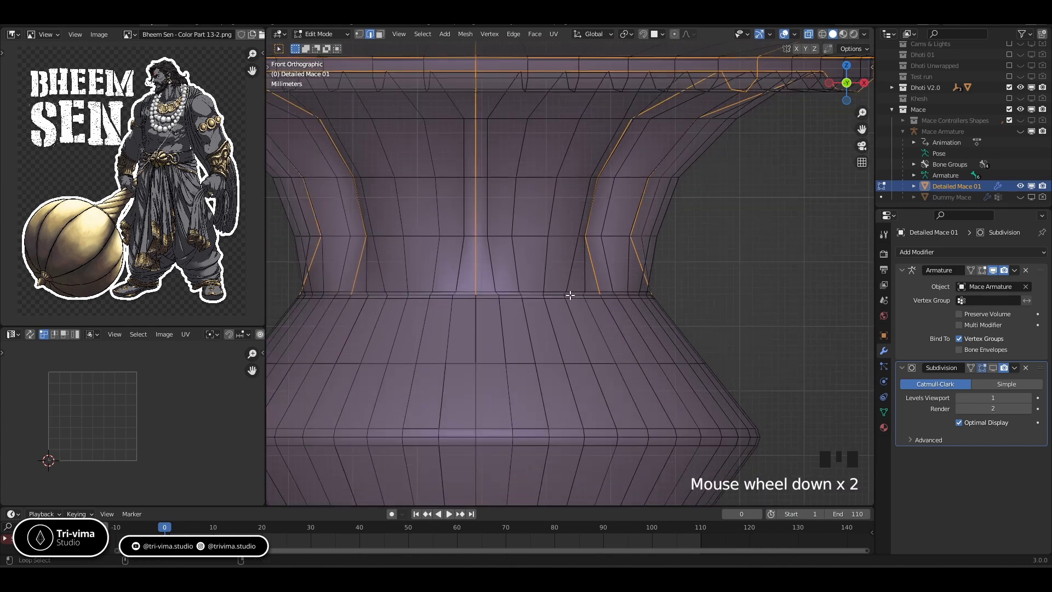
left_click(572, 295, "alt+shift")
scroll(572, 209, "down", 3)
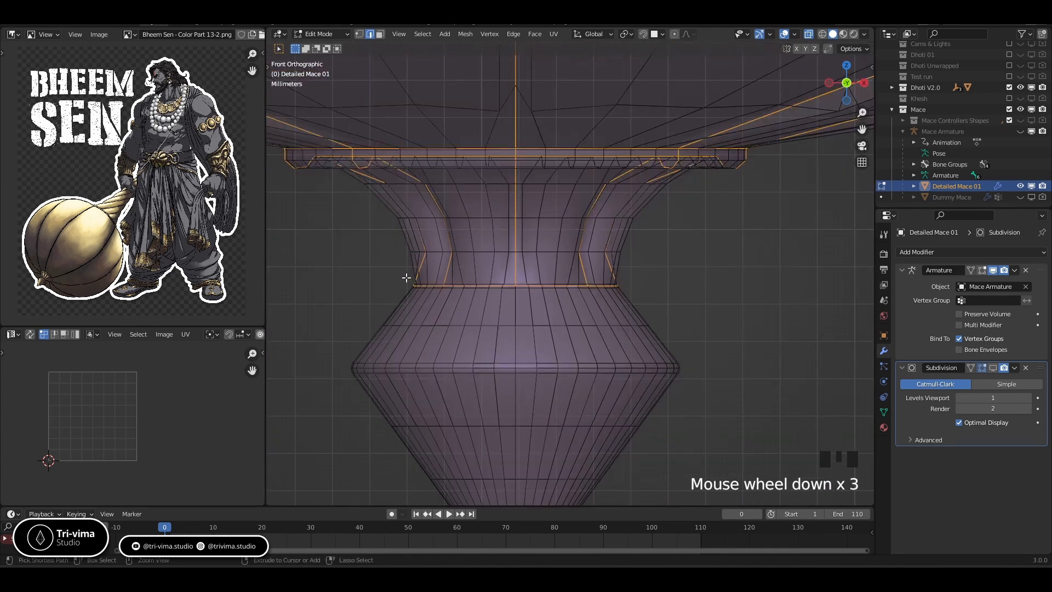
- Turn off X-ray and deselect the groove edges on one side of the finial's neck, between the underside ring and the neck loop
scroll(567, 268, "down", 16)
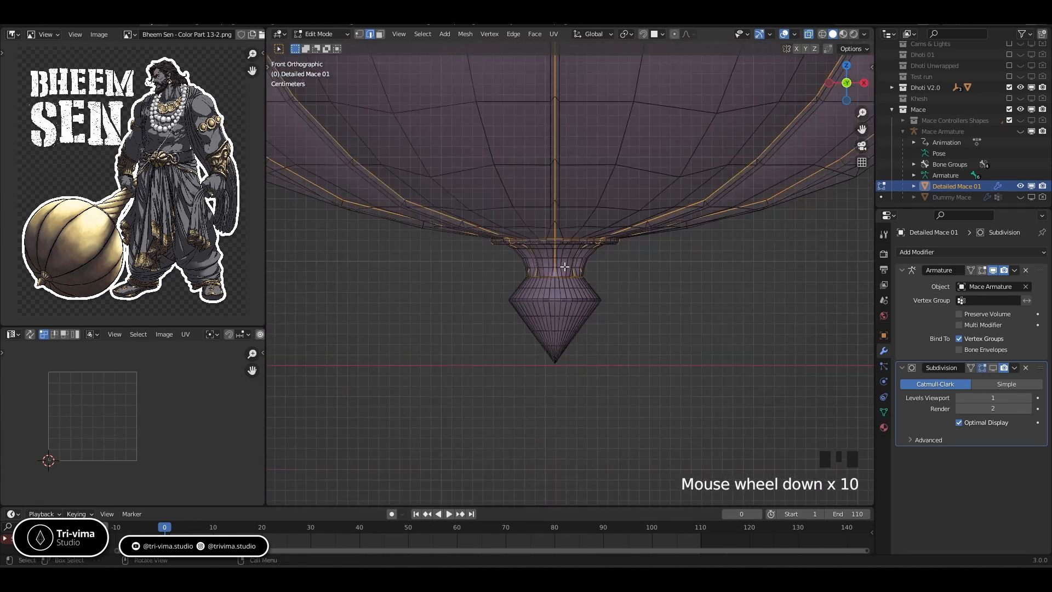
middle_click_drag(552, 198, 575, 202)
scroll(586, 203, "up", 17)
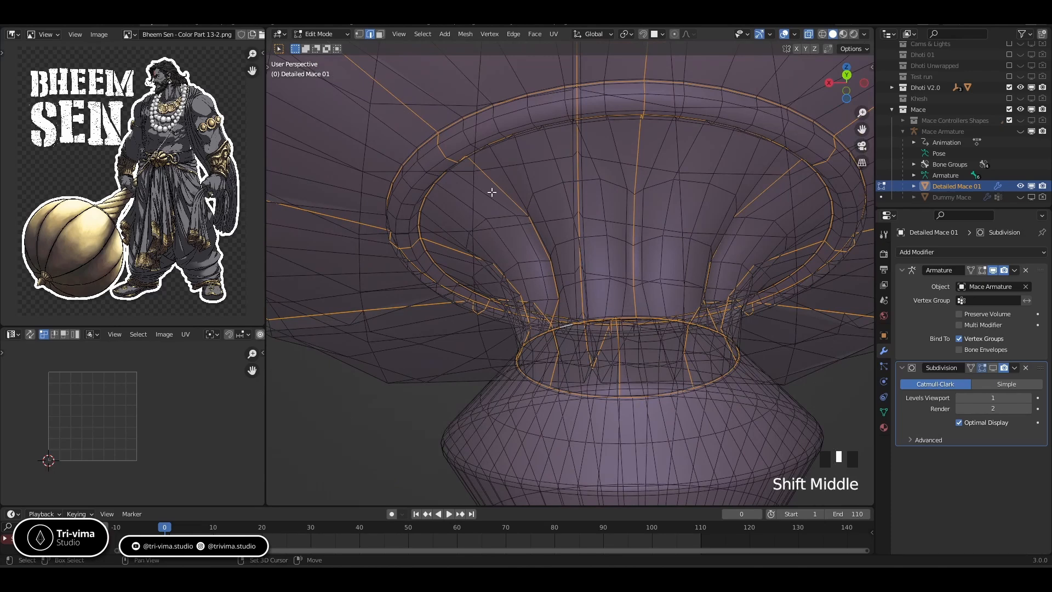
key("alt+z")
middle_click_drag(491, 188, 653, 279)
left_click(485, 181, "ctrl")
left_click(487, 184, "ctrl")
left_click(534, 296, "ctrl")
scroll(524, 310, "up", 2)
middle_click_drag(528, 329, 593, 318)
left_click_drag(451, 334, 457, 151, "ctrl")
left_click_drag(463, 271, 475, 319, "ctrl")
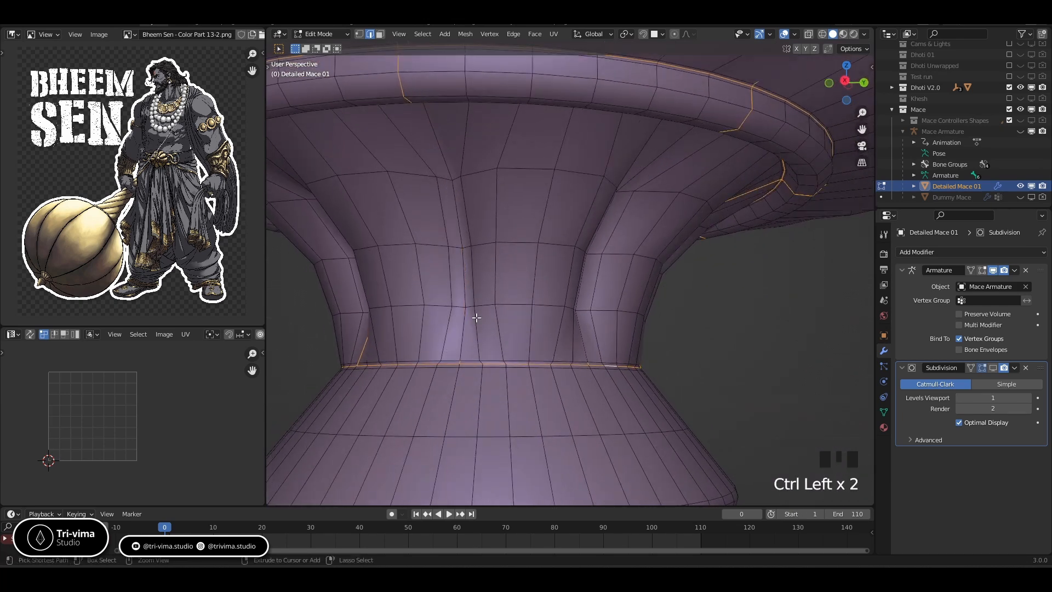
- Deselect the neighbouring neck groove's edges from the underside ring down to the neck's base loop
middle_click_drag(475, 320, 554, 254)
scroll(505, 194, "up", 4)
middle_click_drag(444, 88, 486, 155, "shift")
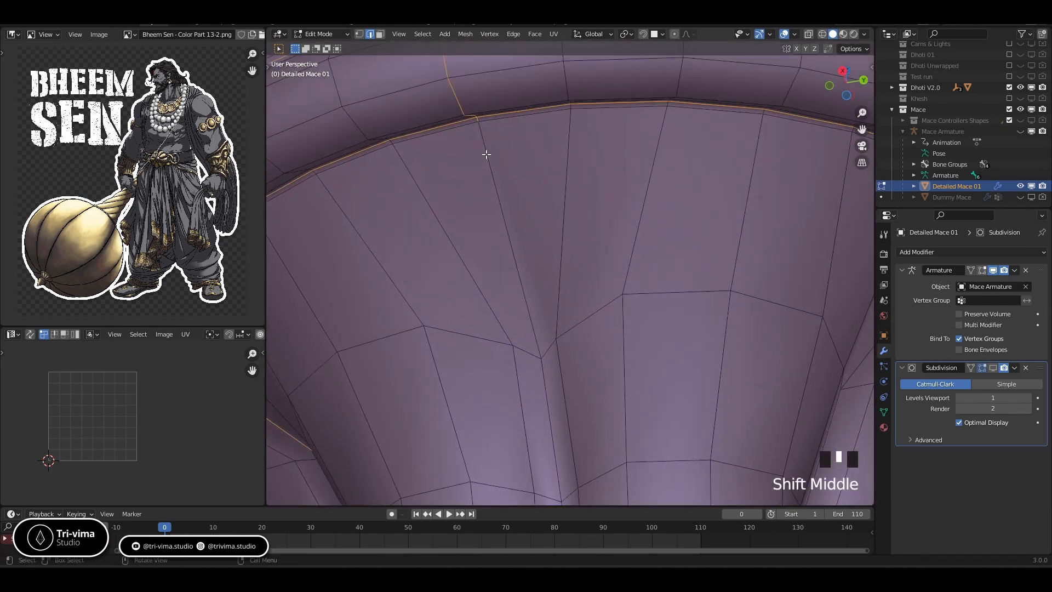
left_click_drag(477, 122, 487, 128, "ctrl")
middle_click_drag(634, 383, 571, 317, "shift")
left_click(701, 382, "ctrl")
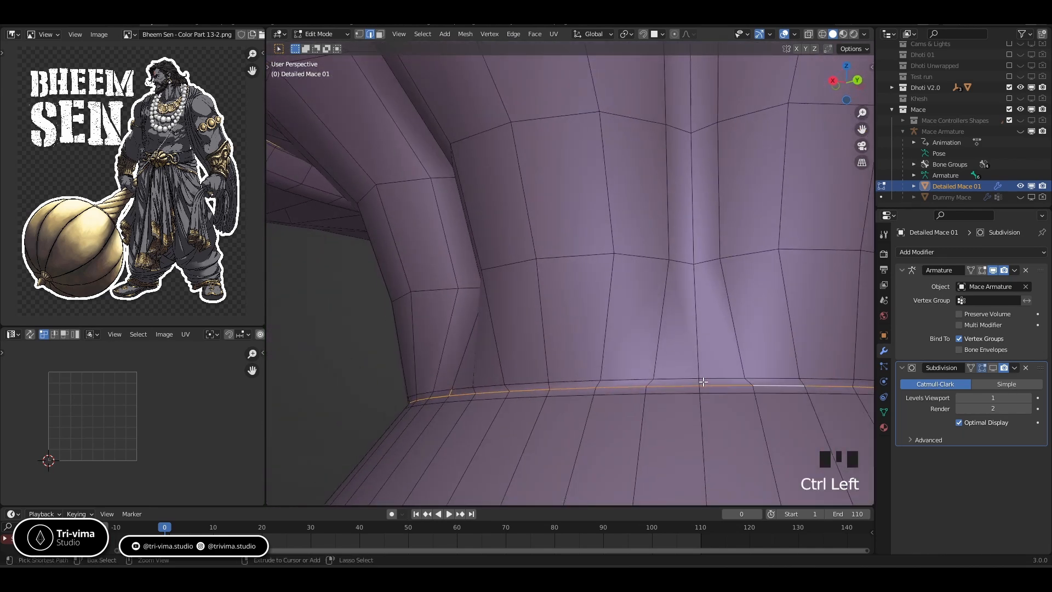
middle_click_drag(701, 382, 706, 501)
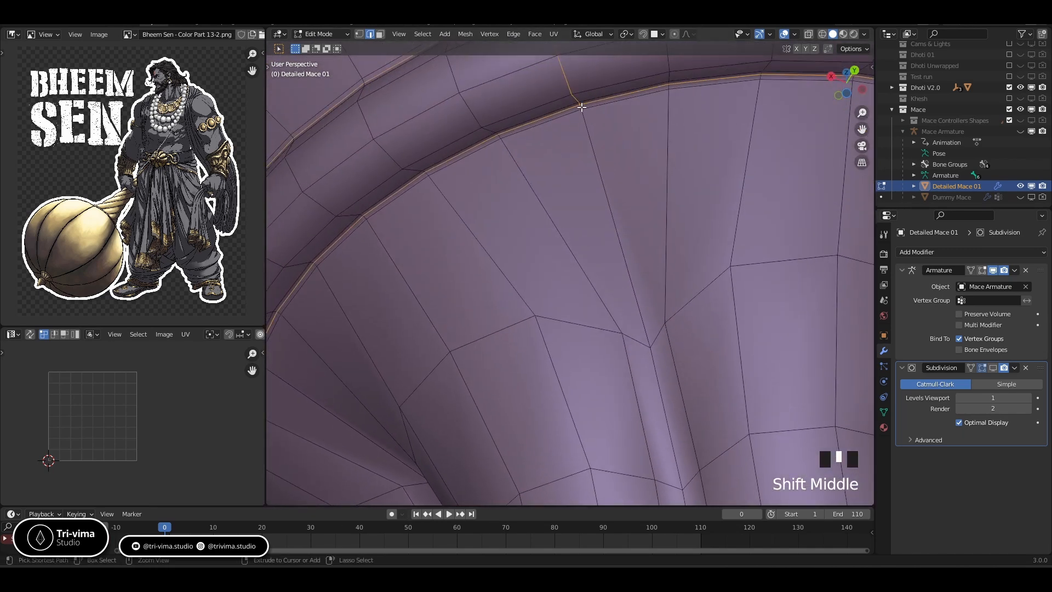
- Deselect the next neck groove's edges between the underside ring and the neck's base loop
middle_click_drag(588, 124, 641, 223, "shift")
scroll(575, 282, "up", 3)
left_click(578, 281, "ctrl")
middle_click_drag(578, 281, 795, 283, "shift")
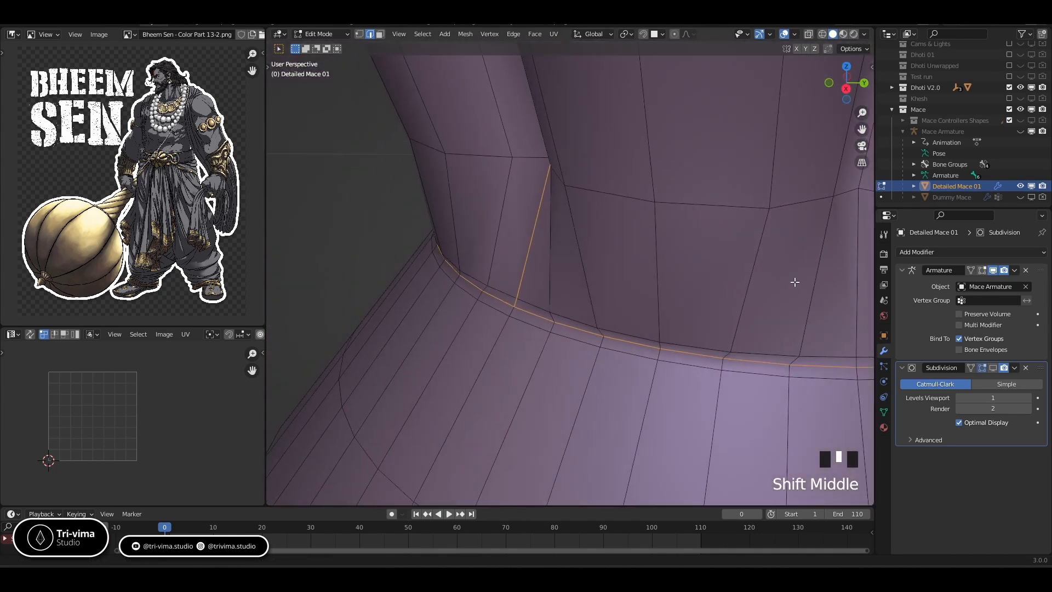
middle_click_drag(540, 269, 554, 383)
left_click(610, 116, "ctrl")
middle_click_drag(610, 116, 496, 207, "shift")
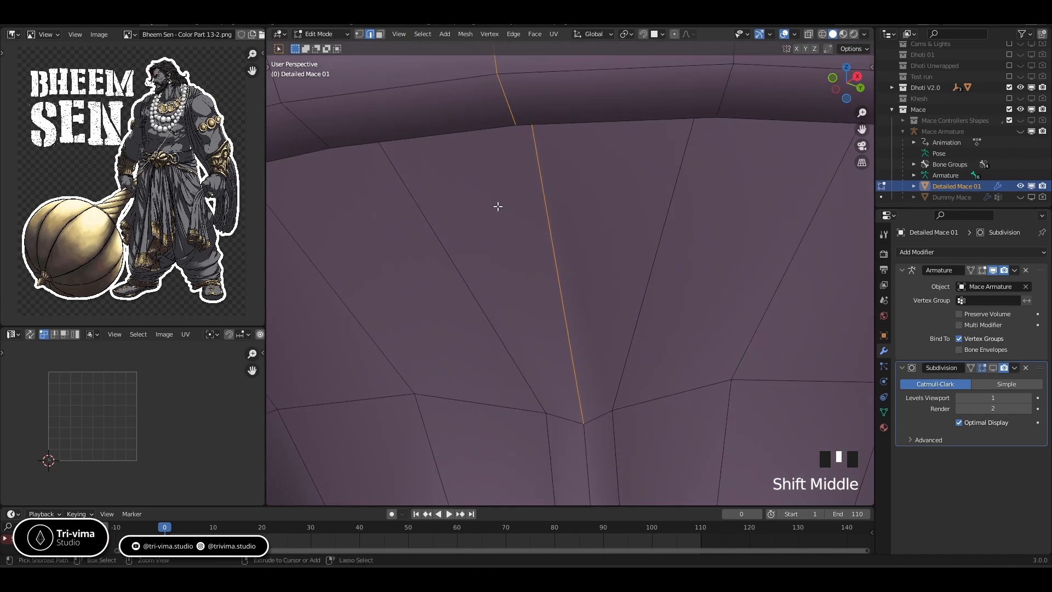
left_click(556, 216, "ctrl")
scroll(626, 246, "down", 4)
middle_click_drag(629, 244, 607, 270)
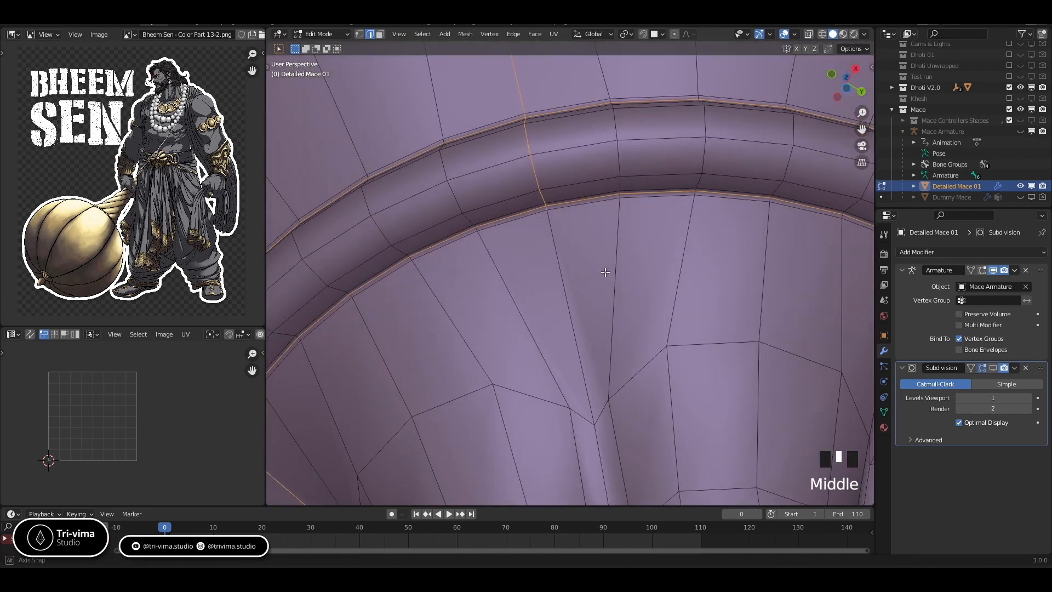
scroll(539, 197, "up", 4)
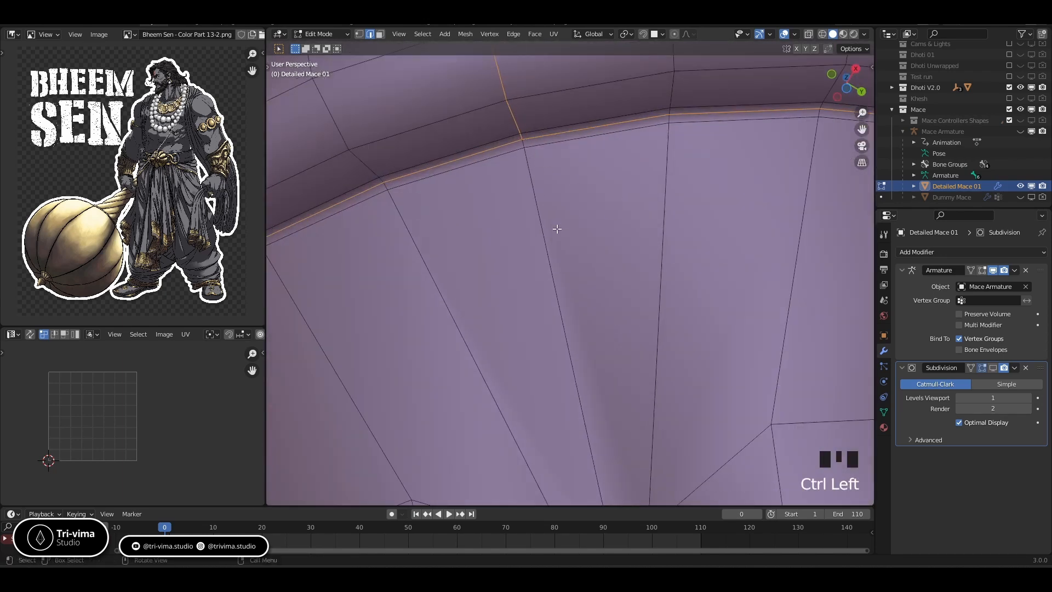
- Deselect the middle, lower and upper edges of the following groove on the finial's neck
scroll(593, 388, "down", 7)
middle_click_drag(594, 354, 516, 293, "shift")
left_click(455, 305, "ctrl")
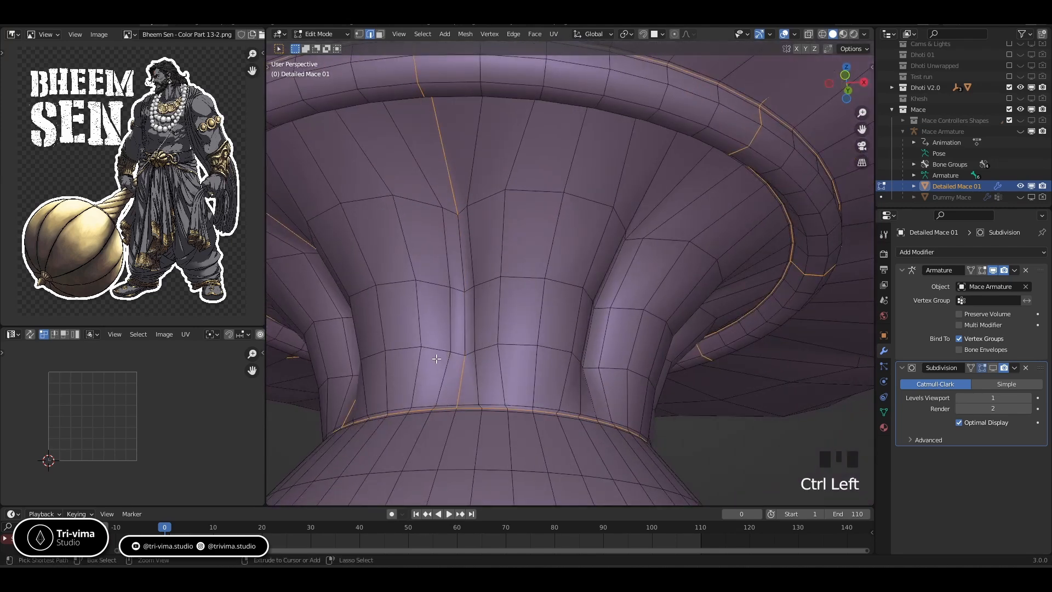
left_click(473, 303, "ctrl")
scroll(470, 421, "up", 4)
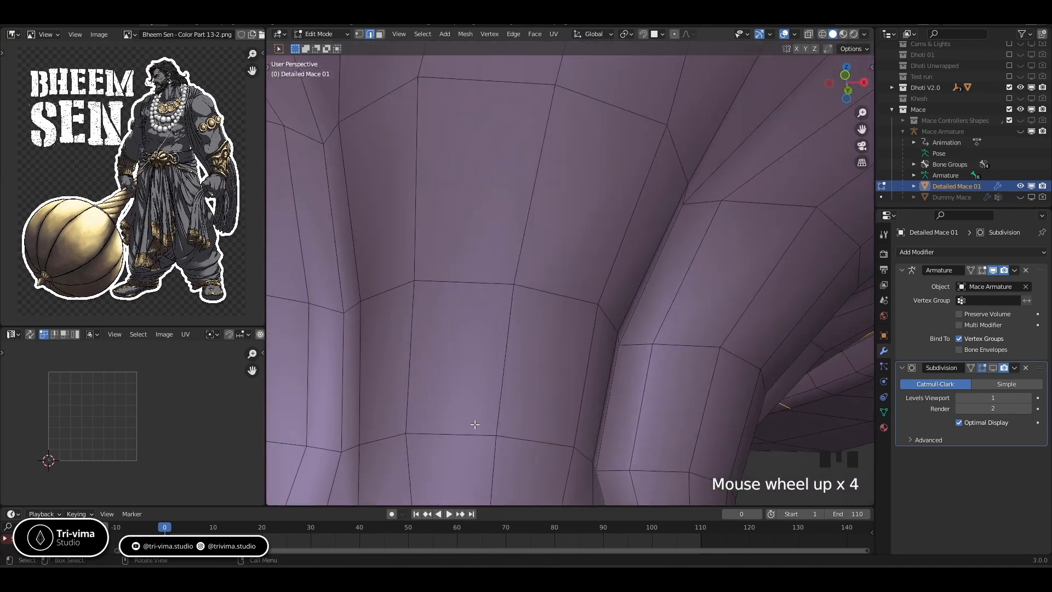
middle_click_drag(470, 421, 525, 316, "shift")
left_click(527, 317, "ctrl")
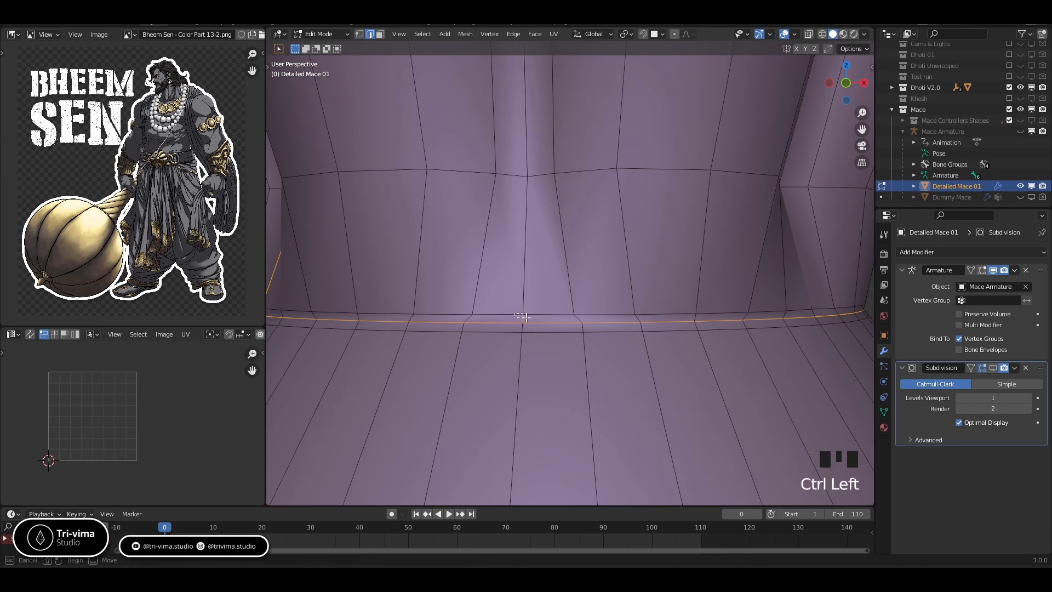
middle_click_drag(547, 172, 585, 112, "shift")
left_click(494, 167, "ctrl")
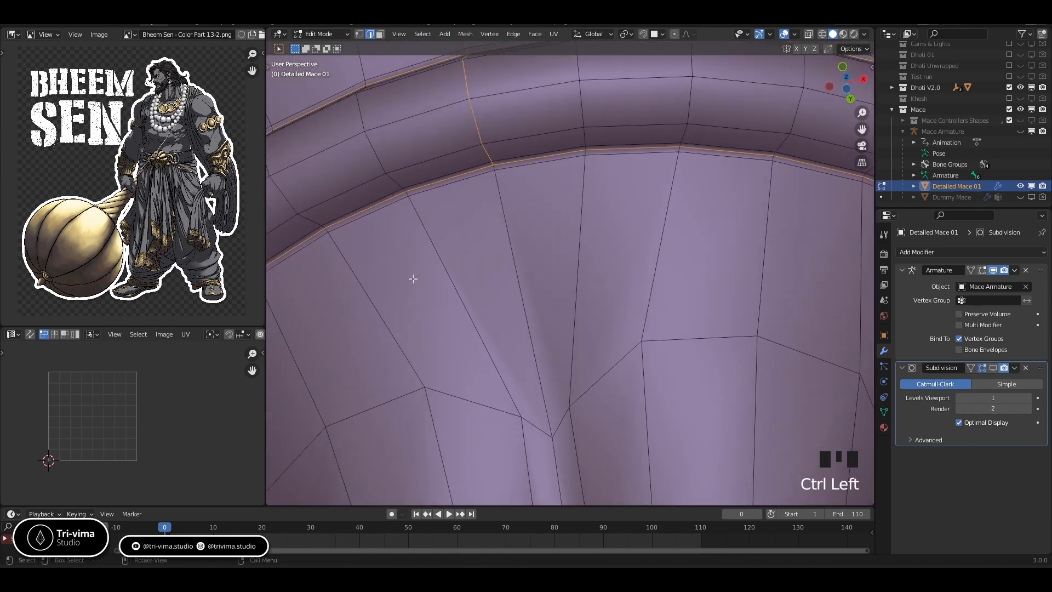
- Clear the selection along the adjacent neck groove, from the neck's base loop up to the underside ring
scroll(414, 279, "down", 4)
middle_click_drag(413, 279, 492, 320, "shift")
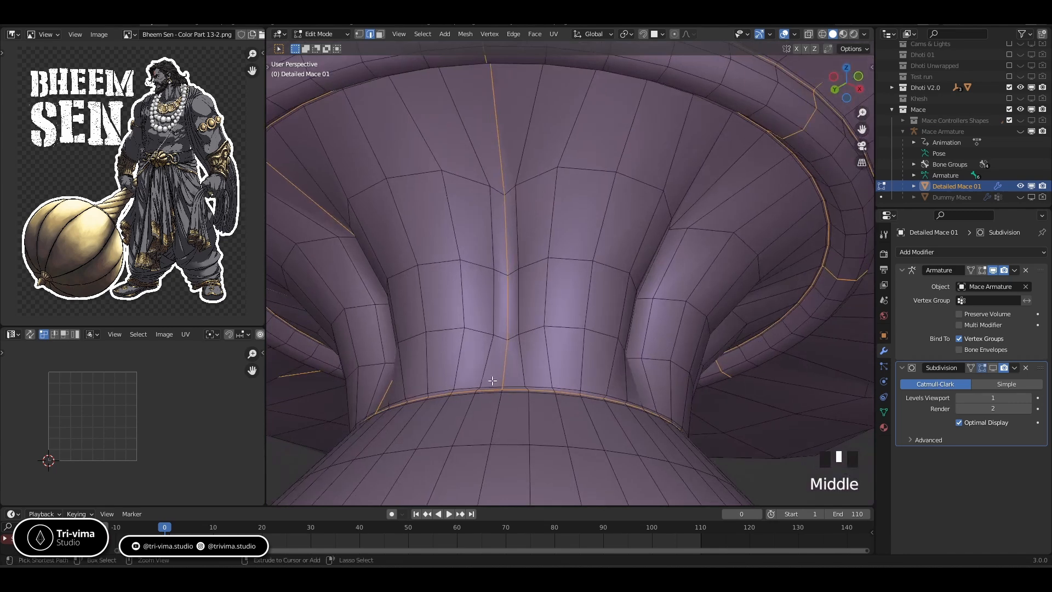
scroll(492, 381, "up", 3)
middle_click_drag(498, 383, 452, 399, "shift")
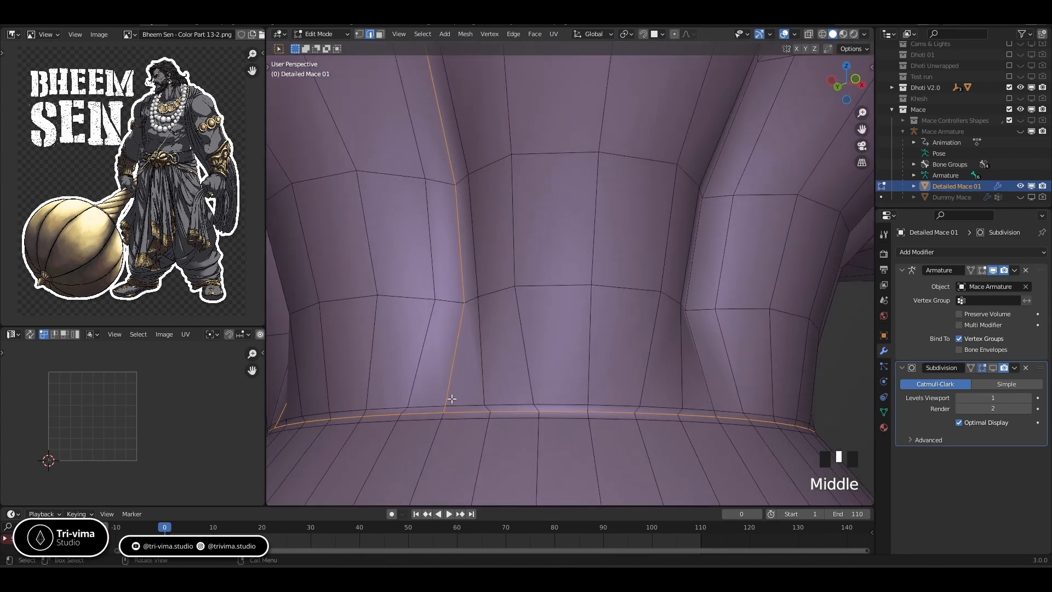
left_click(464, 302, "ctrl")
left_click(455, 184, "ctrl")
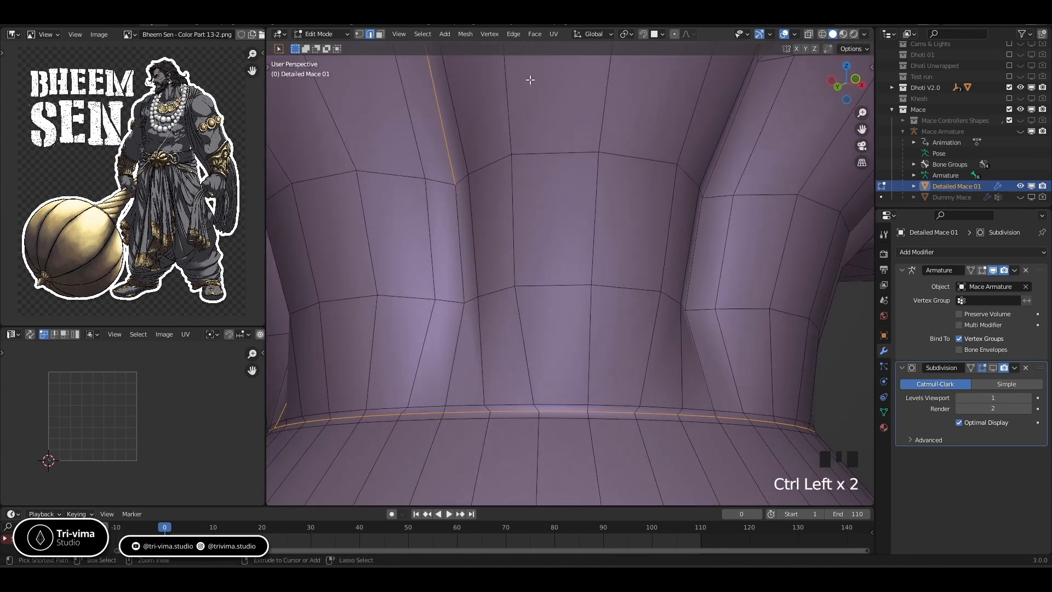
scroll(479, 155, "down", 3)
left_click(462, 256, "ctrl")
- Deselect the leftover groove edges on the side of the finial's neck
scroll(506, 251, "down", 2)
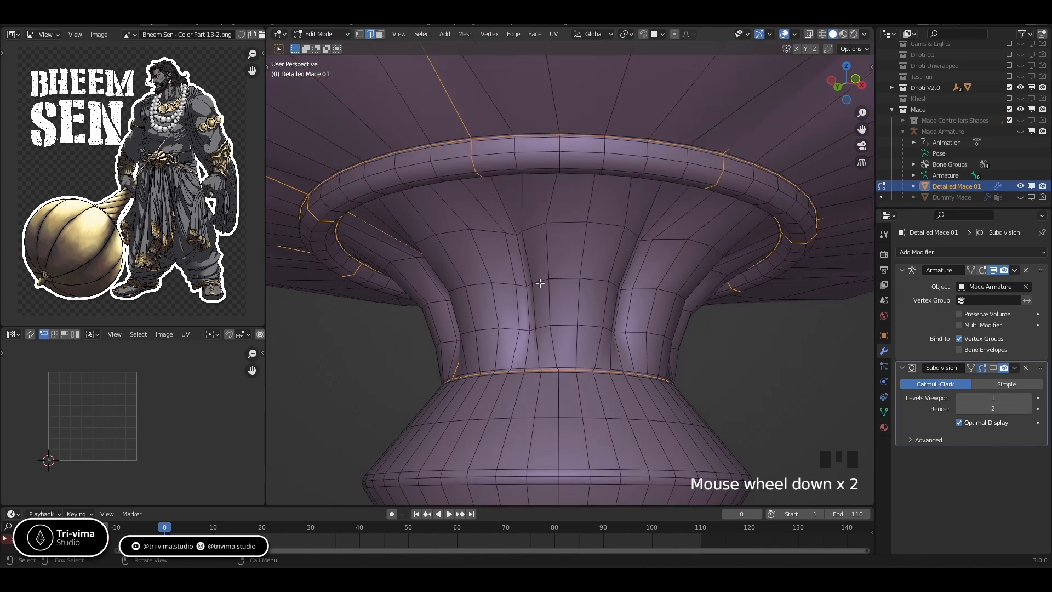
middle_click_drag(540, 283, 646, 289)
left_click_drag(357, 355, 497, 276, "ctrl")
- In a see-through front view, deselect any remaining edges across the whole neck between the underside ring and the base loop
key("KP_1")
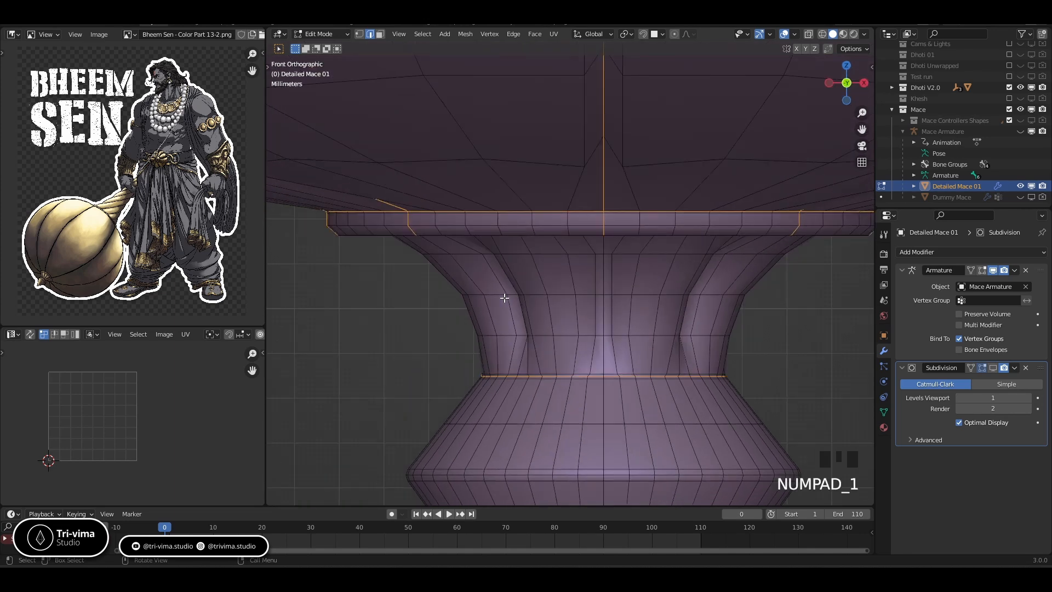
key("alt+z")
mouse_move(381, 358)
left_mouse_down("ctrl")
mouse_move(835, 261)
mouse_move(859, 245)
left_mouse_up("ctrl")
left_click_drag(382, 274, 466, 236, "ctrl")
left_click_drag(437, 280, 520, 330, "ctrl")
left_click_drag(470, 348, 515, 362, "ctrl")
left_click_drag(481, 347, 772, 363, "ctrl")
left_click_drag(466, 318, 805, 301, "ctrl")
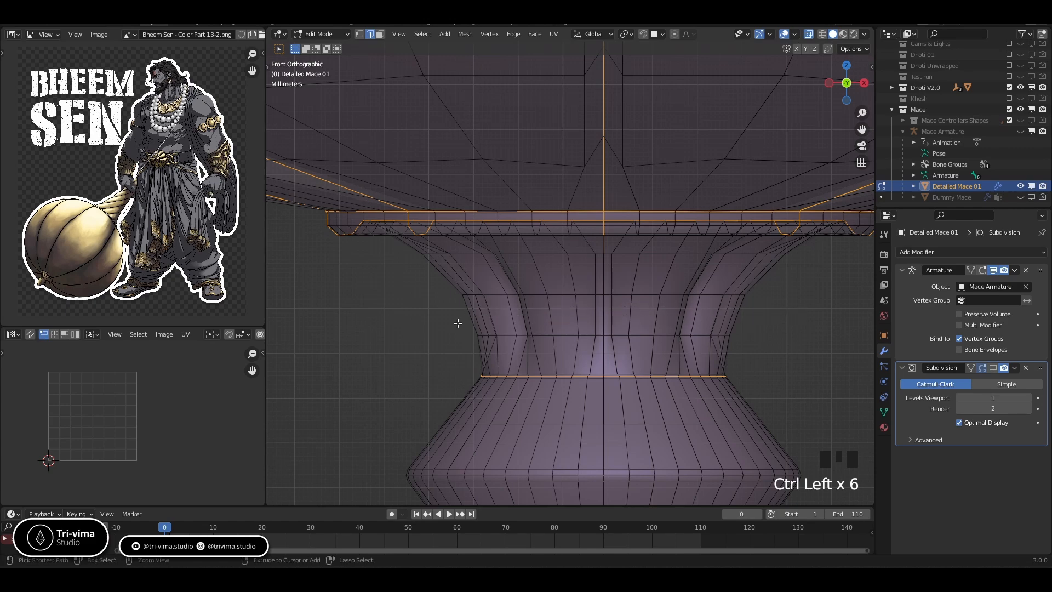
left_click_drag(412, 291, 789, 270, "ctrl")
left_click_drag(398, 248, 853, 247, "ctrl")
- Deselect the short groove edges just inside the underside ring's inner loop
middle_click_drag(794, 278, 538, 293)
scroll(525, 204, "up", 2)
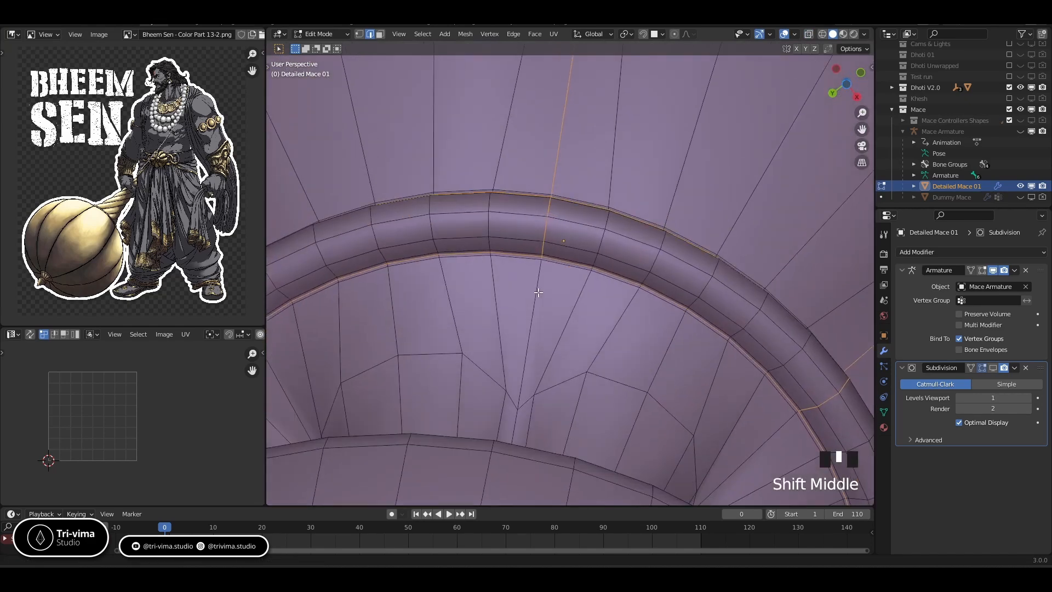
scroll(539, 293, "up", 4)
left_click(503, 241, "ctrl")
middle_click_drag(503, 241, 622, 348, "shift")
left_click(597, 241, "ctrl")
scroll(383, 216, "up", 3)
middle_click_drag(383, 216, 592, 343, "shift")
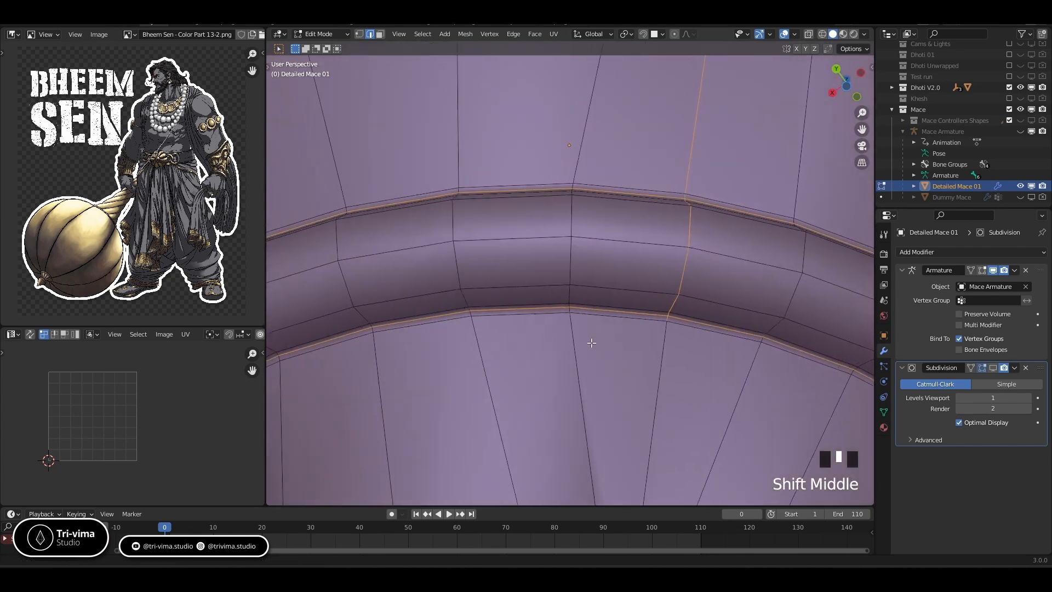
left_click(665, 322, "ctrl")
- In a see-through front view, deselect the groove edges crossing the underside ring and the ring's inner loop
scroll(666, 322, "down", 4)
middle_click_drag(666, 323, 559, 386, "shift")
scroll(572, 410, "down", 6)
key("KP_1")
key("alt+z")
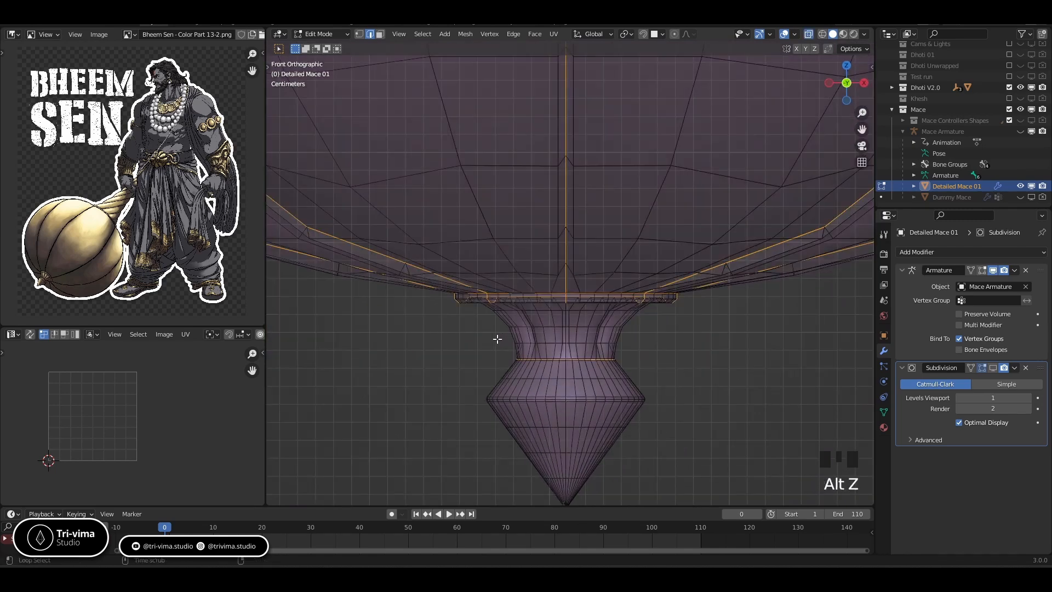
left_click_drag(419, 334, 632, 297, "ctrl")
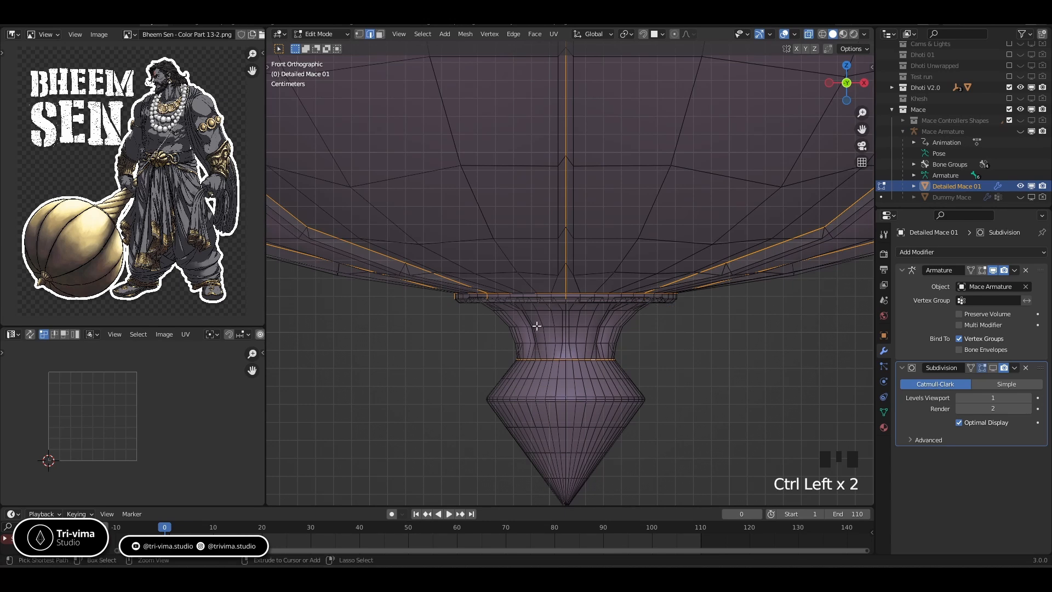
left_click_drag(507, 326, 445, 294, "ctrl")
scroll(450, 286, "up", 8)
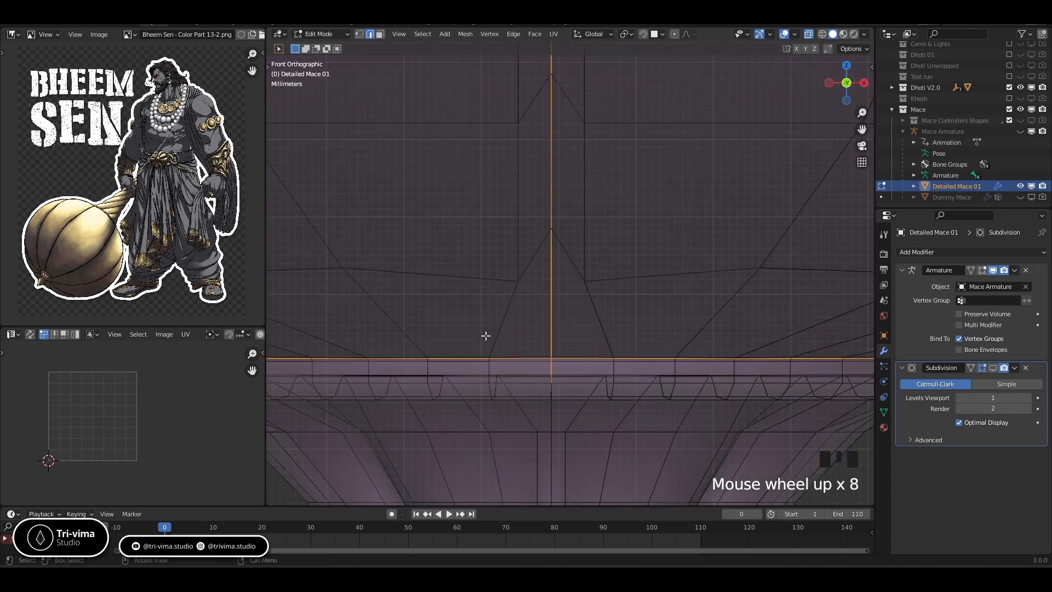
left_click(569, 388, "ctrl")
left_click(551, 363, "ctrl")
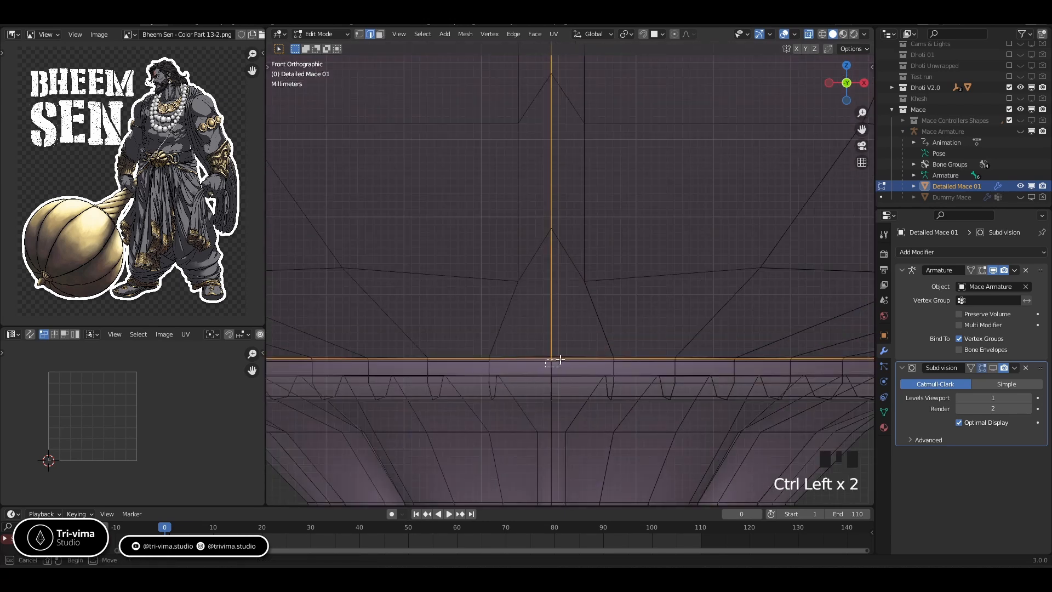
- Deselect the leftover edges below the underside ring's outer loop and turn off X-ray
middle_click_drag(735, 369, 469, 373, "shift")
scroll(474, 383, "up", 2)
left_click_drag(474, 384, 507, 369, "ctrl")
left_click_drag(758, 409, 685, 370, "ctrl")
middle_click_drag(688, 384, 797, 300, "shift")
left_click_drag(448, 312, 736, 270, "ctrl")
scroll(538, 329, "down", 7)
middle_click_drag(663, 312, 518, 390, "shift")
scroll(481, 391, "up", 2)
key("alt+z")
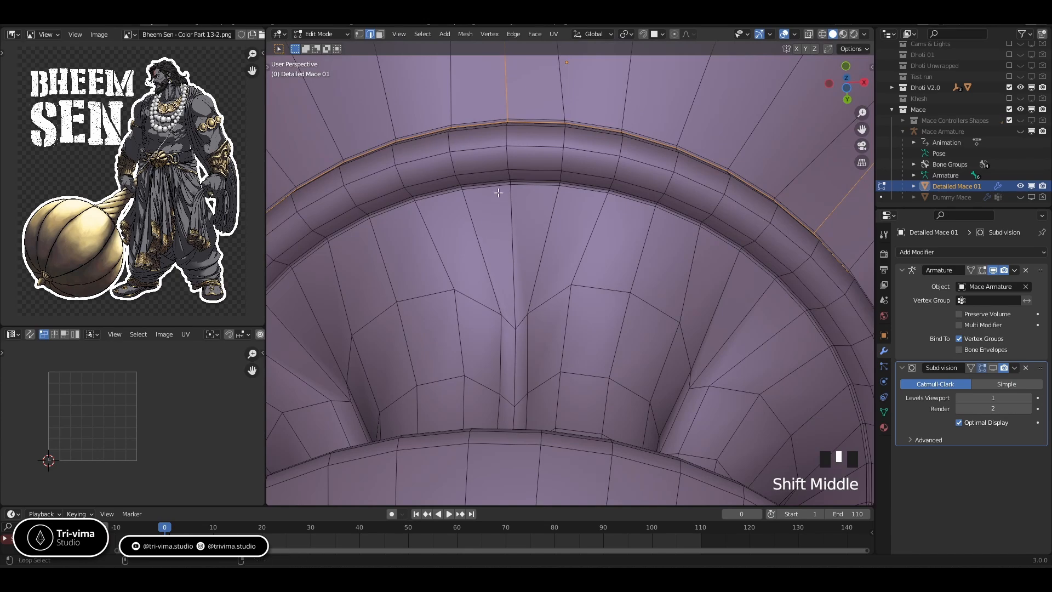
- Reselect the underside ring's inner edge loop and add one groove's edges crossing the ring
scroll(500, 183, "down", 13)
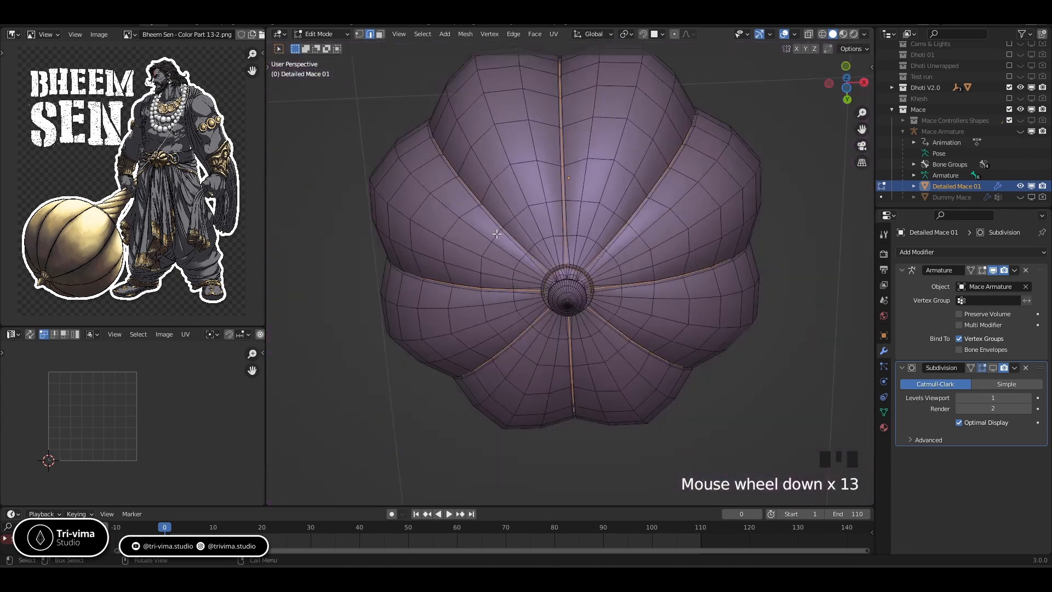
middle_click_drag(500, 182, 654, 209)
scroll(565, 233, "up", 3)
scroll(653, 209, "up", 15)
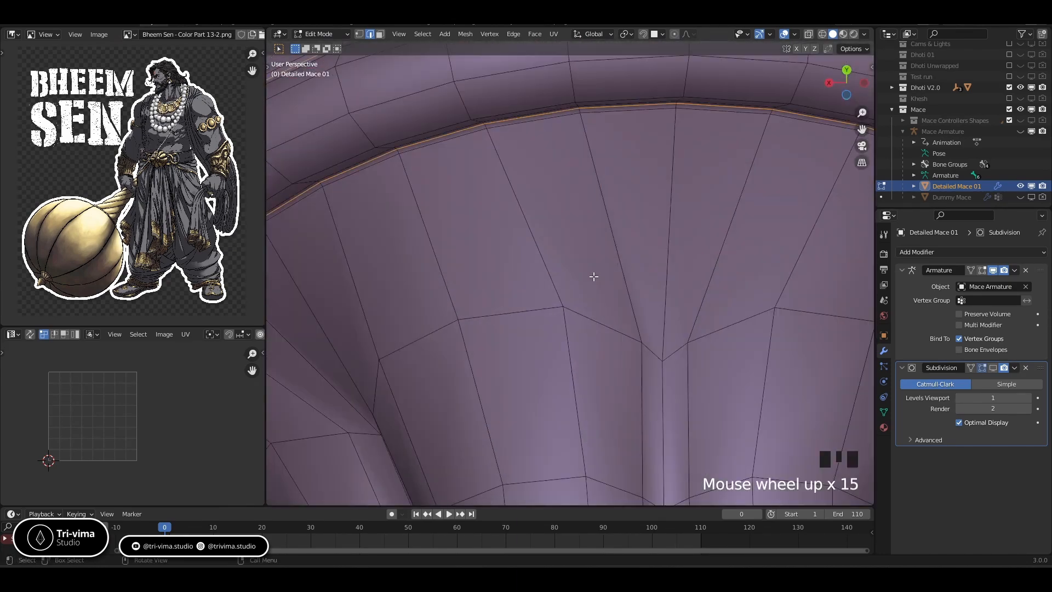
middle_click_drag(592, 277, 482, 150, "shift")
left_click(556, 258, "shift")
left_click(556, 275, "shift")
left_click(489, 102, "shift")
left_click(494, 115, "shift")
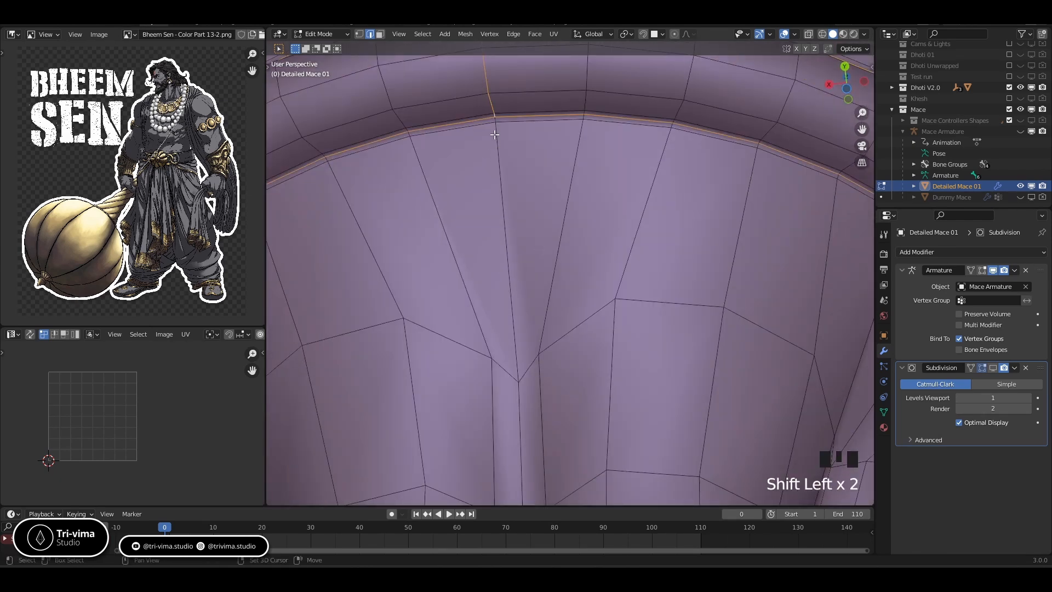
- Add the edges down the centre of the same groove, from the ring to the neck's base loop
middle_click_drag(521, 417, 573, 395)
left_click(585, 299, "shift")
left_click(585, 299, "shift")
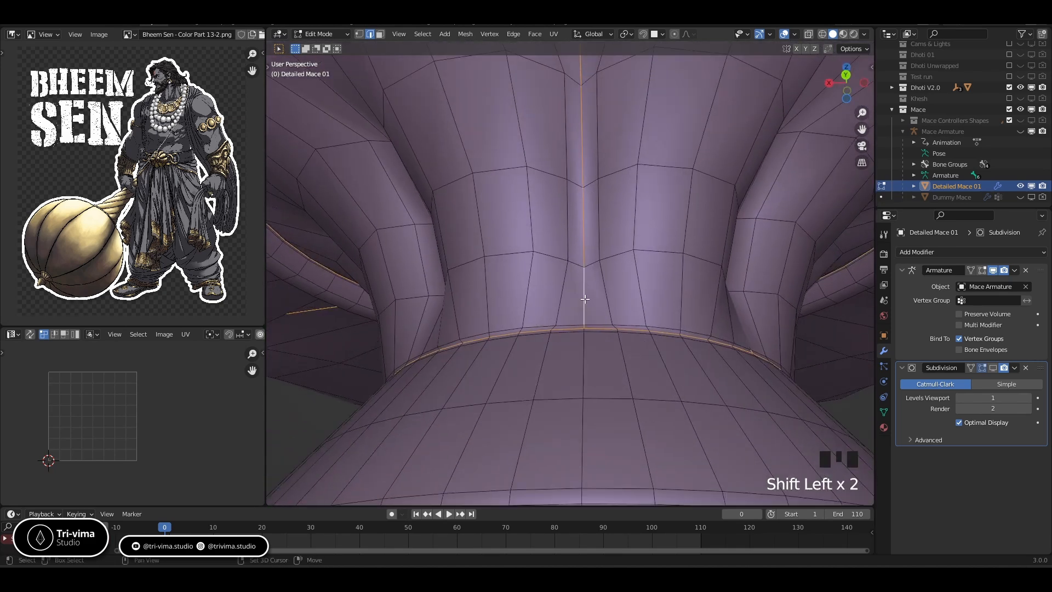
- Deselect the stray short edges beside the neck's base loop
middle_click_drag(663, 346, 647, 366)
left_click(656, 446, "ctrl")
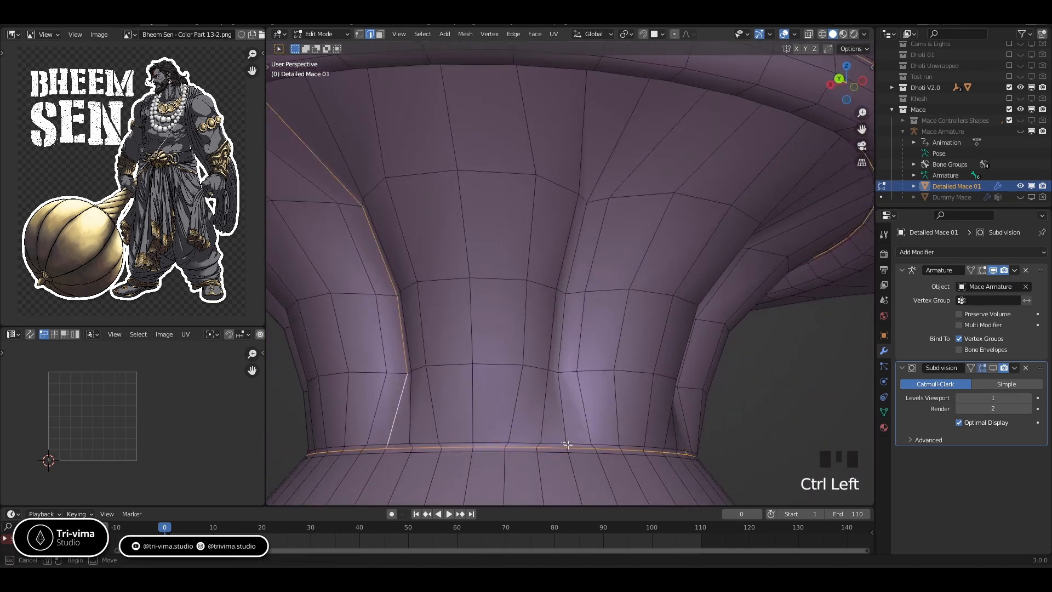
left_click(686, 450, "ctrl")
middle_click_drag(687, 450, 606, 444)
middle_click_drag(507, 468, 523, 450)
scroll(524, 451, "down", 5)
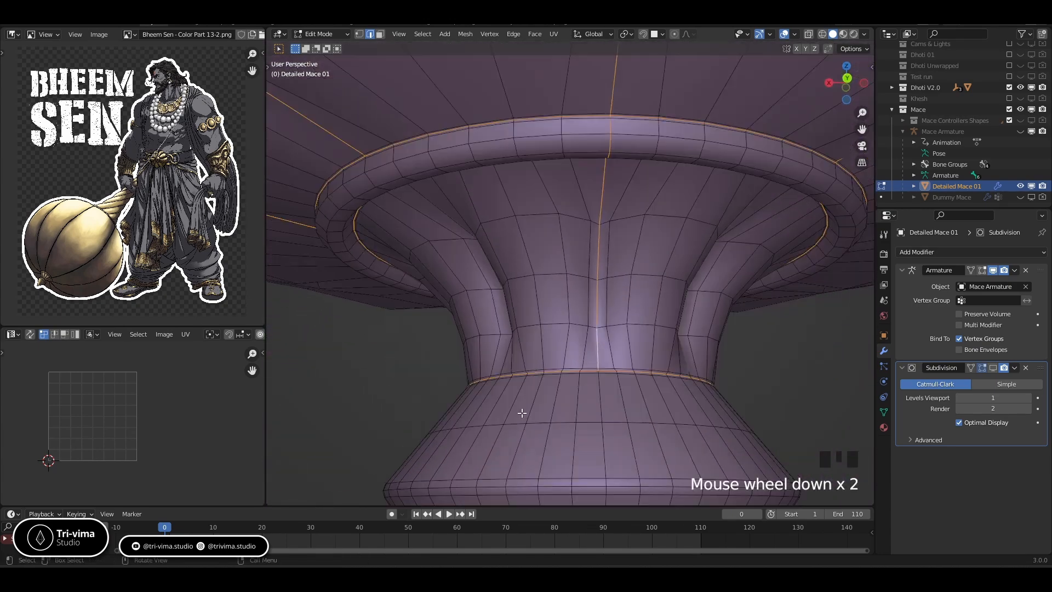
- Extend the selected vertical edge line from the neck's base loop down to the finial's widest rim
mouse_move(535, 413)
middle_mouse_down()
mouse_move(556, 408)
mouse_move(552, 401)
middle_mouse_up()
scroll(552, 401, "up", 5)
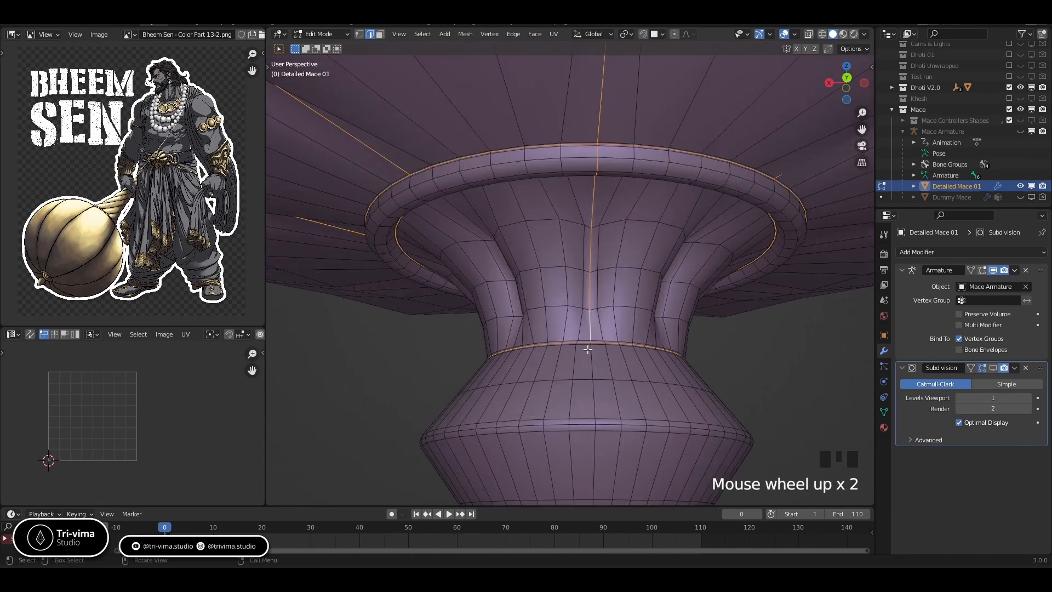
left_click(616, 430, "shift")
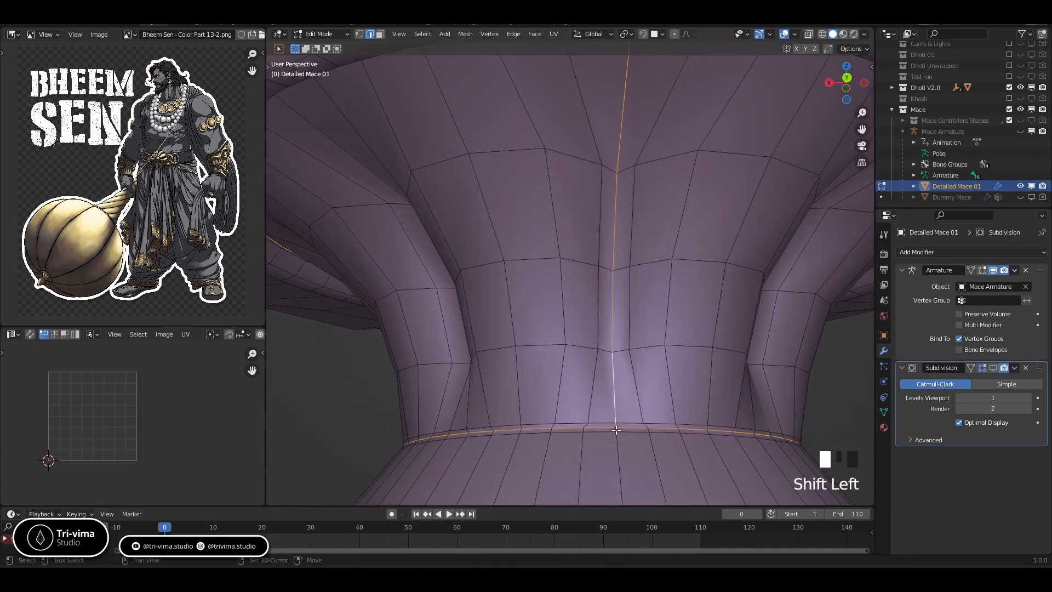
scroll(615, 448, "down", 3)
left_click(595, 404, "shift")
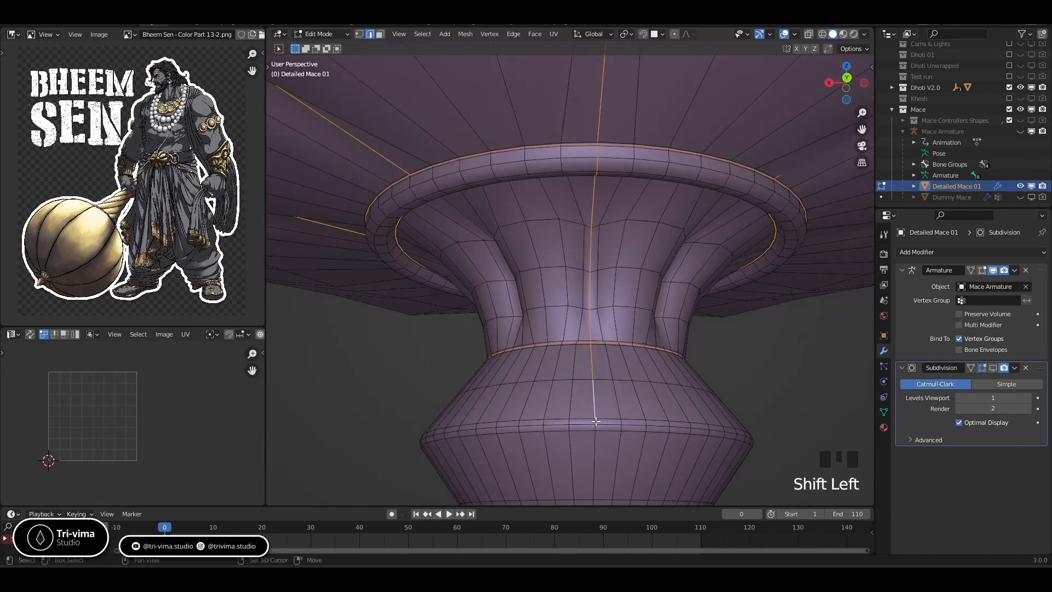
left_click(596, 425, "shift")
- Continue the selected vertical edge line from the finial's rim down the cone to its tip
middle_click_drag(618, 468, 602, 312, "shift")
left_click(566, 274, "shift")
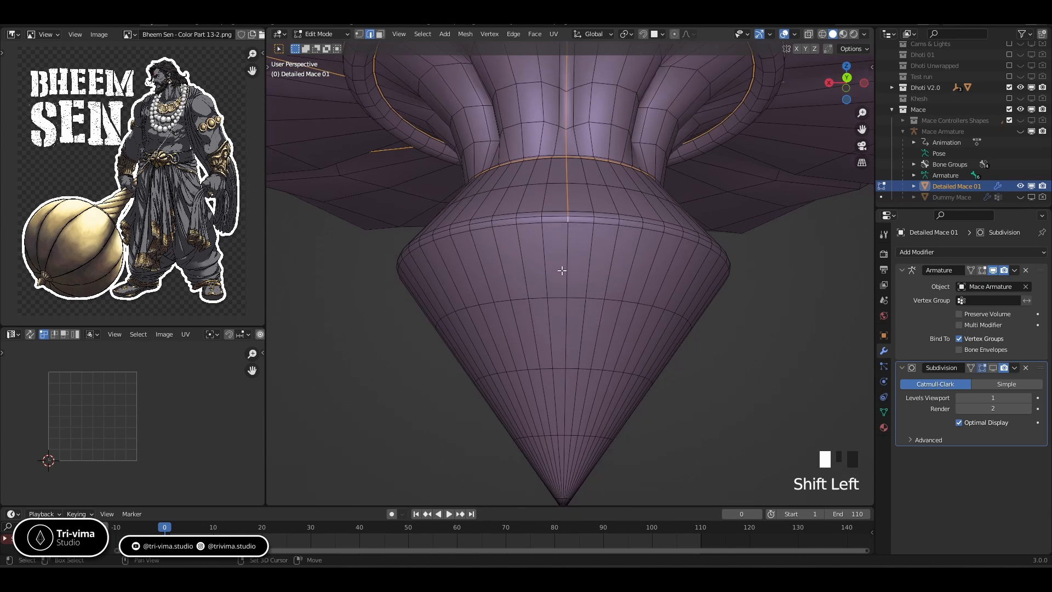
left_click(567, 333, "shift")
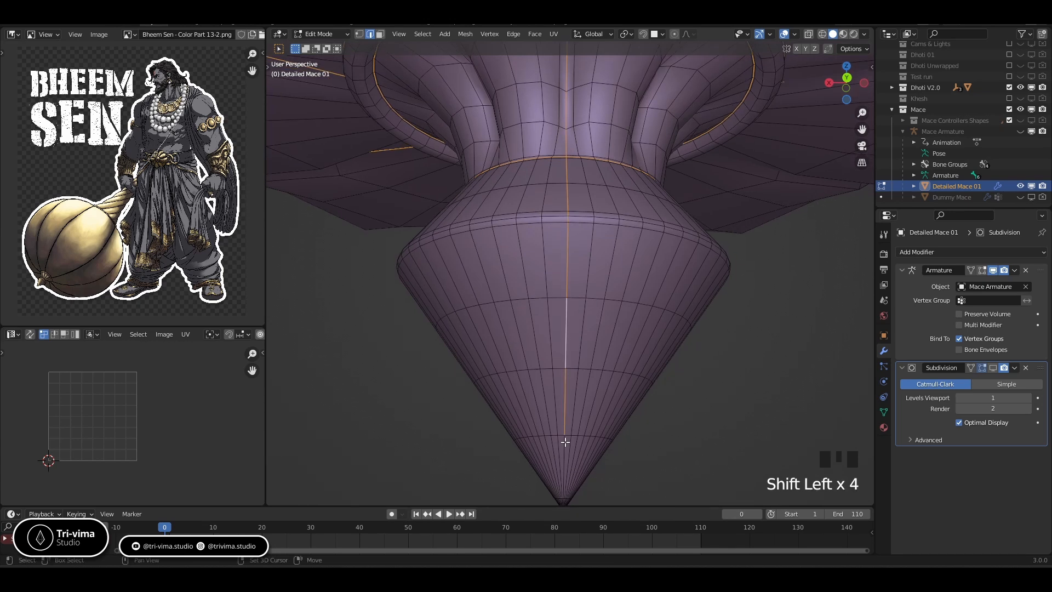
middle_click_drag(565, 442, 570, 274)
scroll(548, 430, "up", 2)
scroll(599, 294, "up", 2)
left_click(602, 307, "shift")
scroll(602, 362, "down", 7)
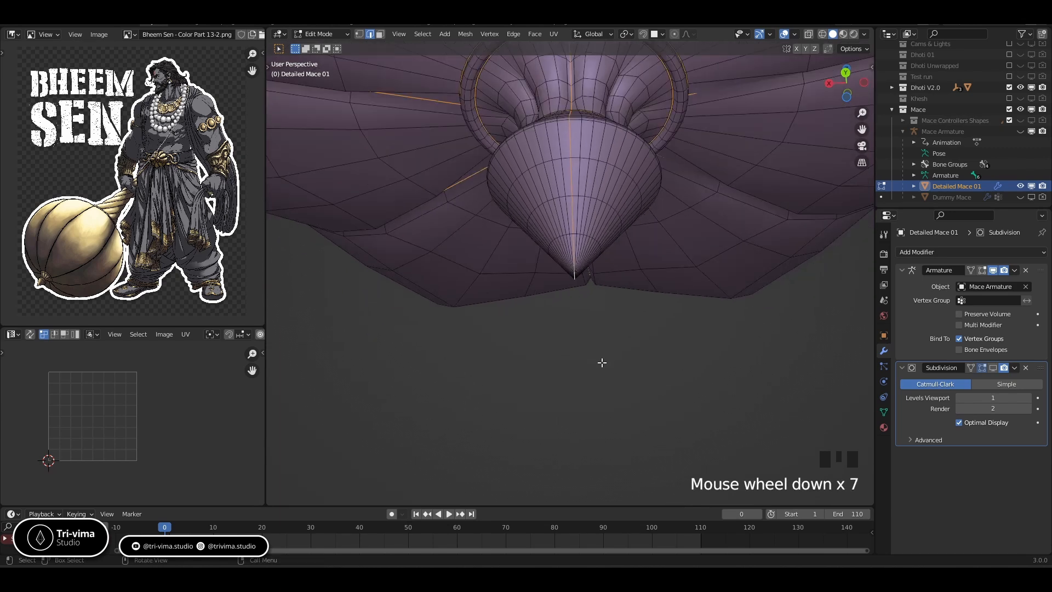
- Mark all selected edges of the bulb grooves, underside ring and finial as seams
scroll(602, 363, "down", 15)
right_click(535, 241)
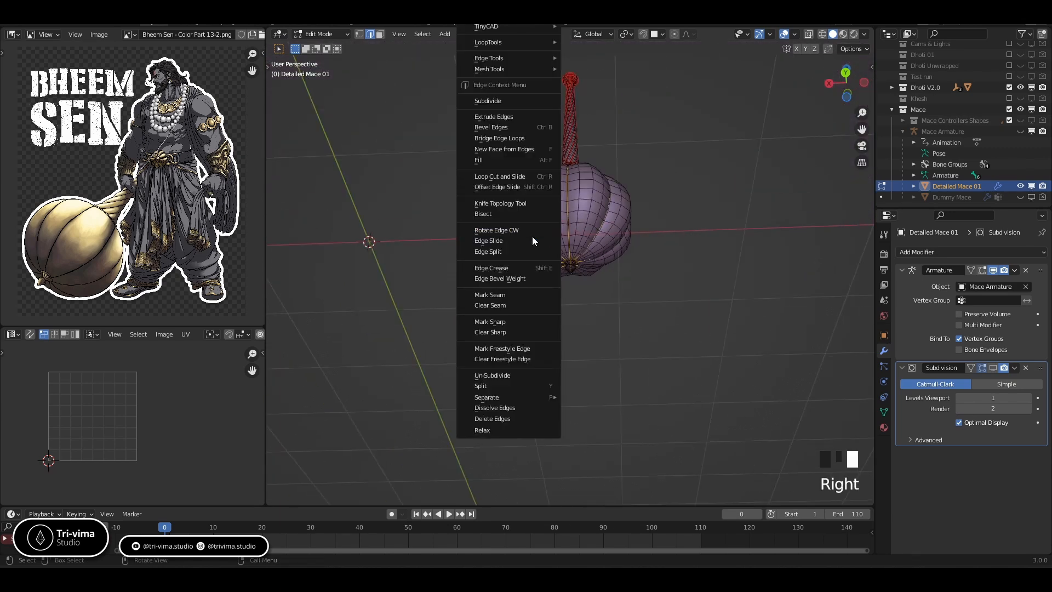
left_click(502, 295)
middle_click_drag(662, 310, 655, 319)
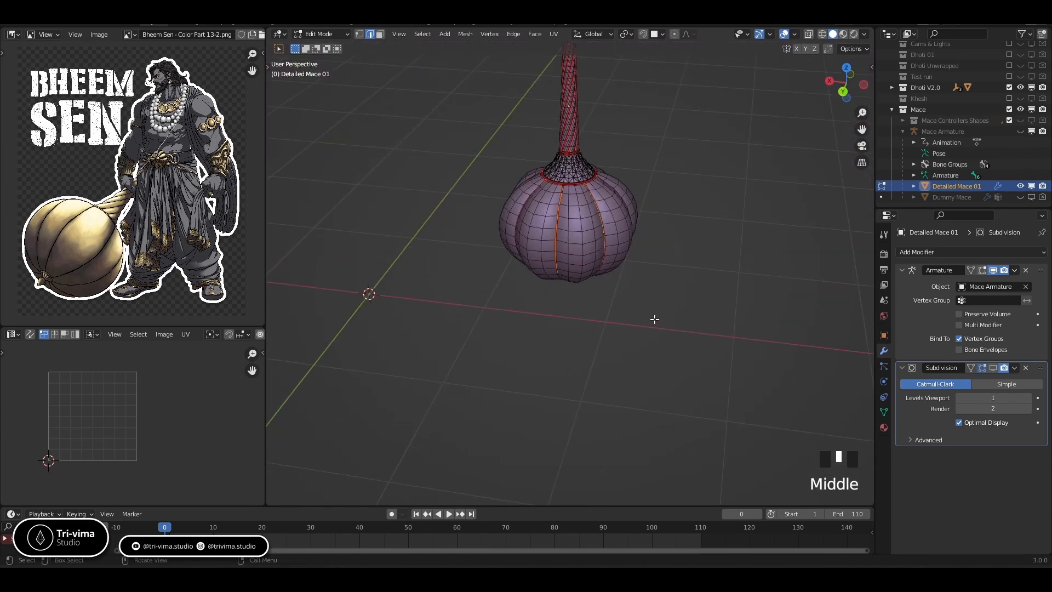
- Examine the edge junctions along the lower rim of the faceted collar, just above the base ring
scroll(588, 219, "up", 4)
middle_click_drag(589, 219, 590, 342, "shift")
scroll(583, 321, "up", 7)
scroll(589, 336, "down", 2)
scroll(679, 387, "up", 2)
middle_click_drag(681, 382, 613, 322, "shift")
left_click(471, 332)
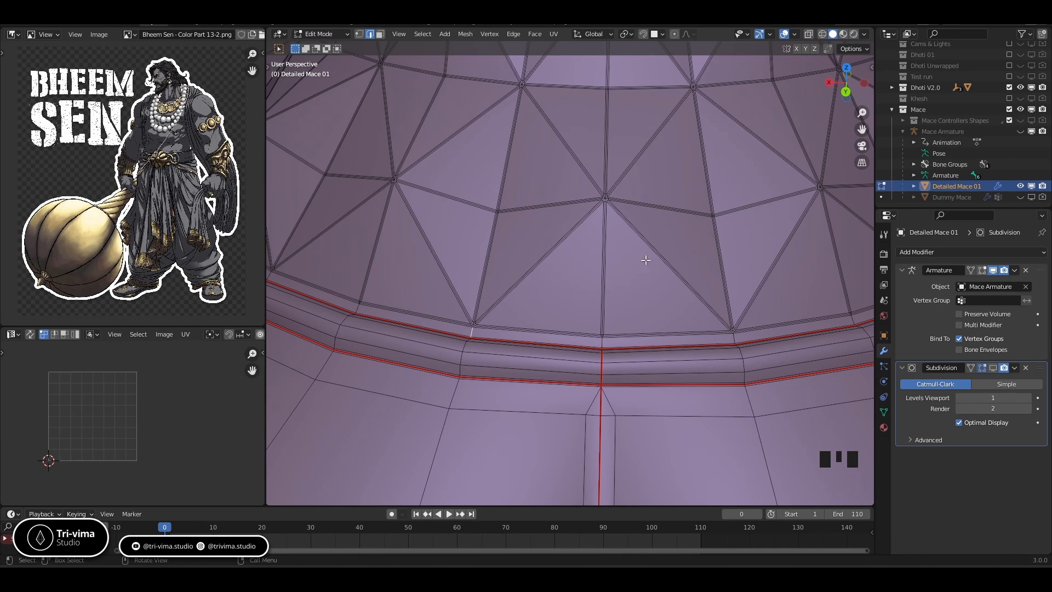
middle_click_drag(591, 209, 593, 276, "shift")
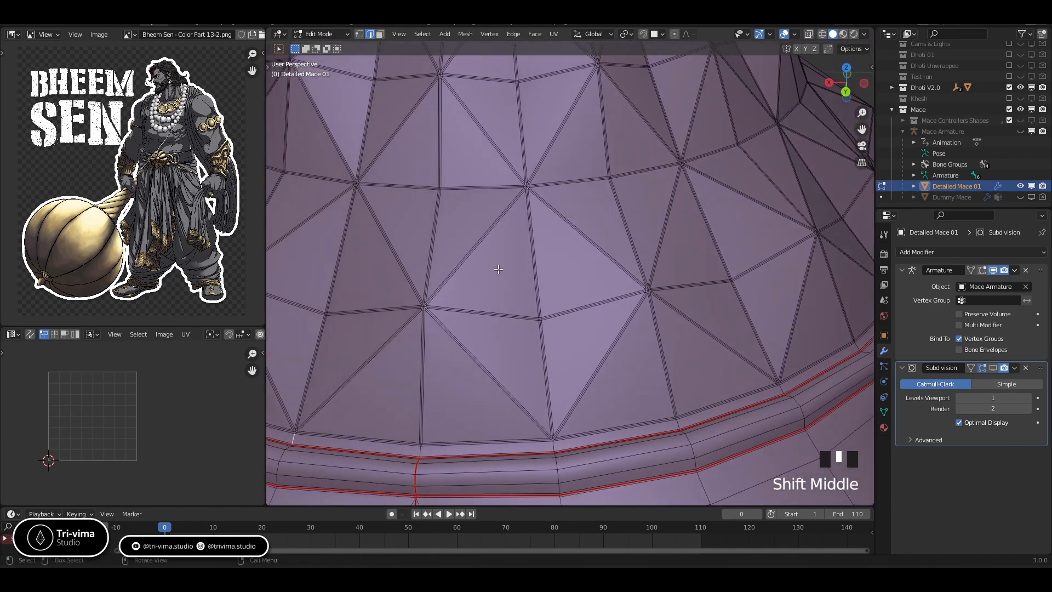
scroll(509, 238, "up", 4)
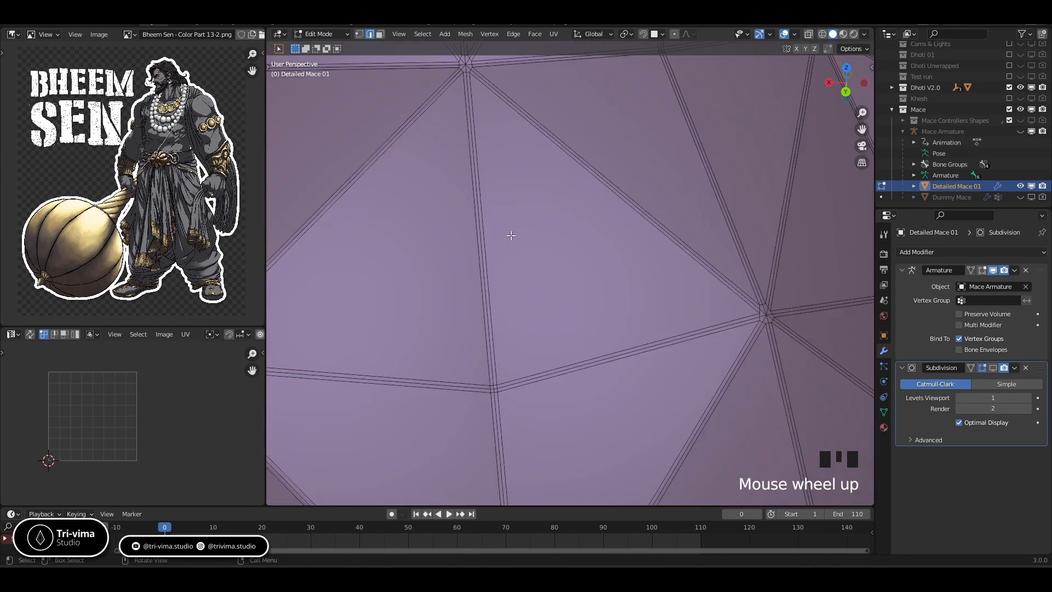
middle_click_drag(510, 235, 543, 274, "shift")
middle_click_drag(527, 220, 599, 262, "shift")
scroll(580, 308, "up", 5)
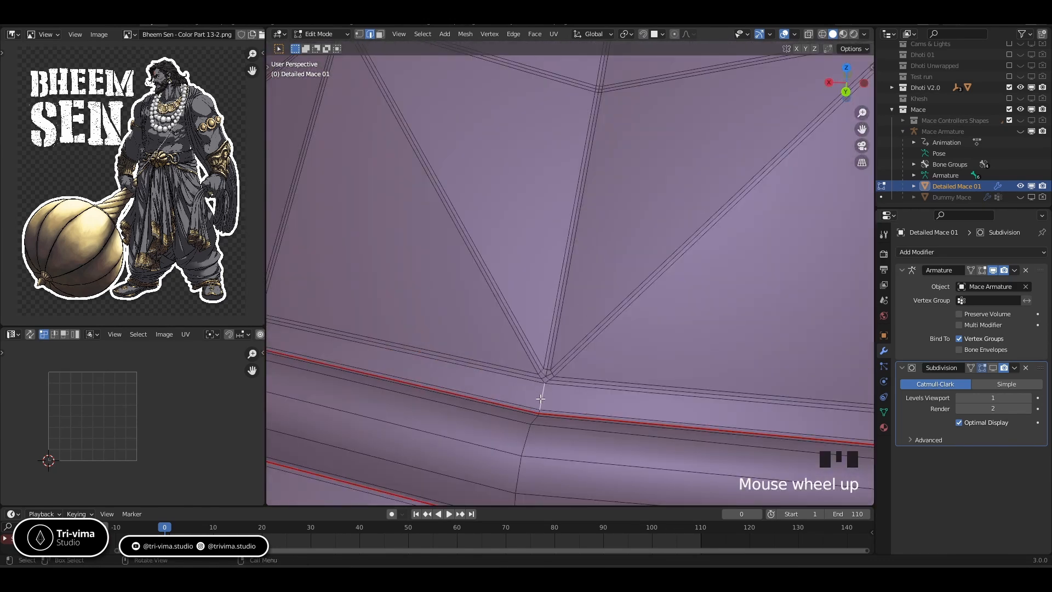
middle_click_drag(540, 399, 721, 289, "shift")
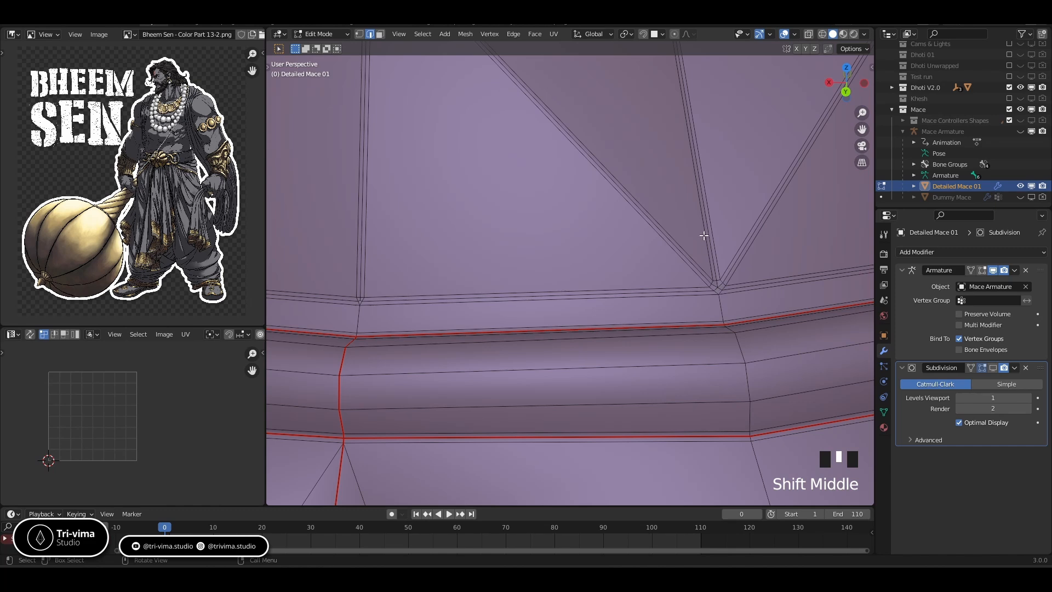
middle_click_drag(575, 279, 641, 312, "shift")
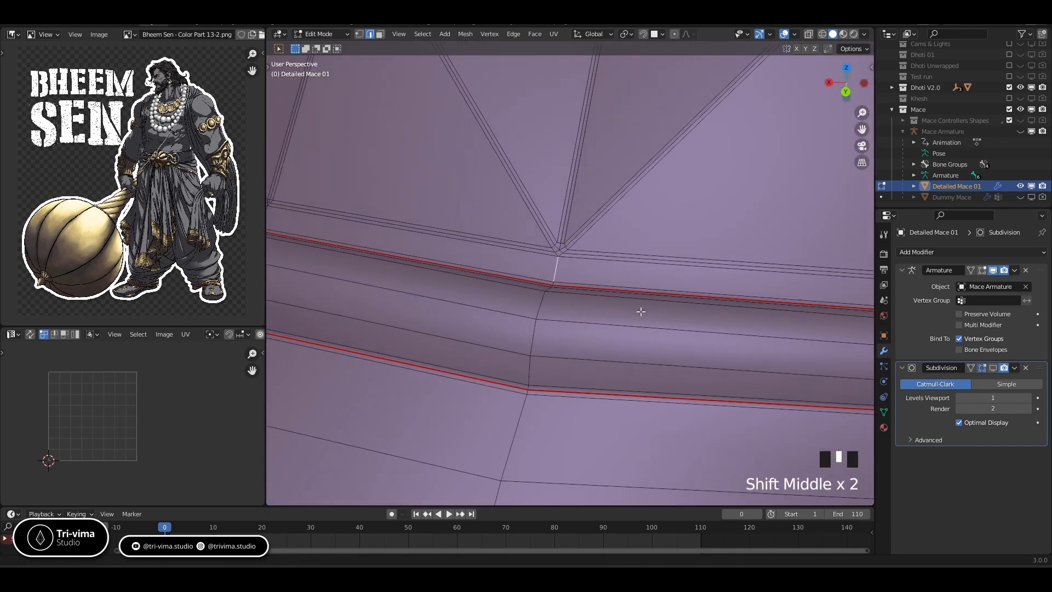
middle_click_drag(561, 256, 554, 242, "ctrl")
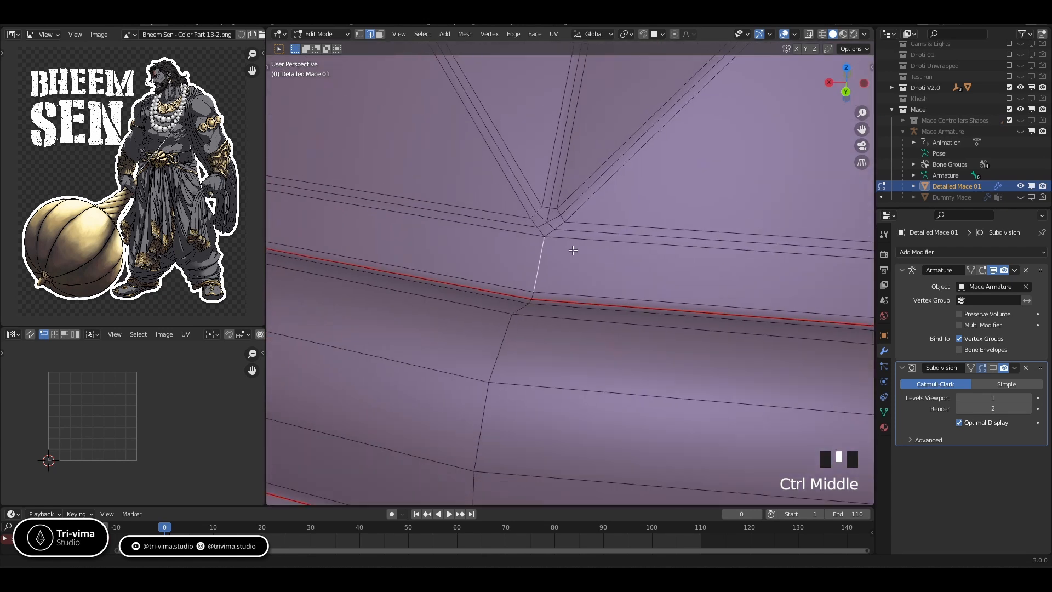
- Try to merge the vertices at the bottom of the collar junction at center and slide the result, then undo it
key("1")
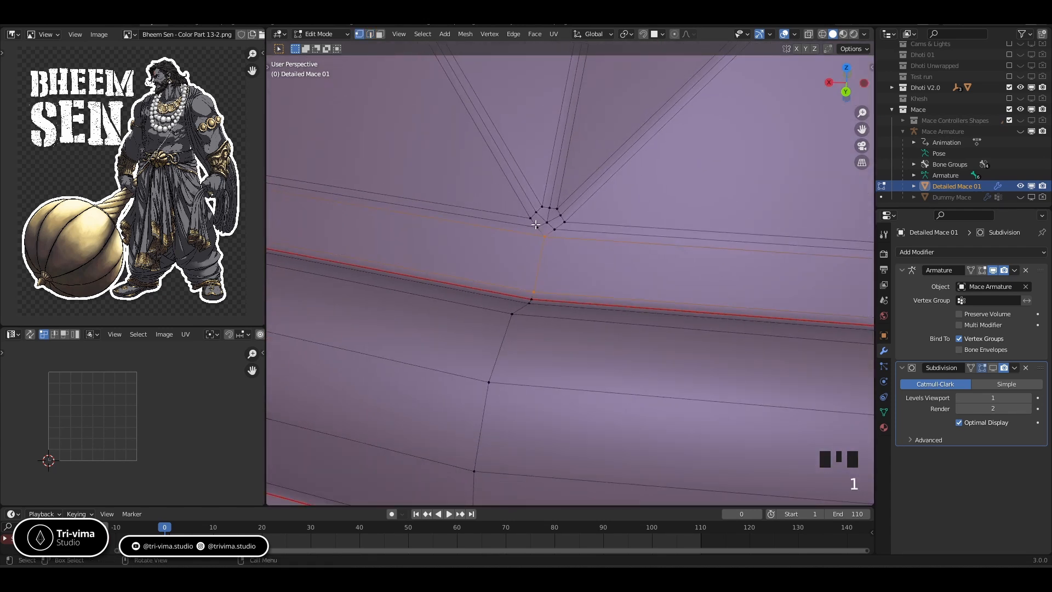
left_click(536, 226)
left_click(547, 225, "shift")
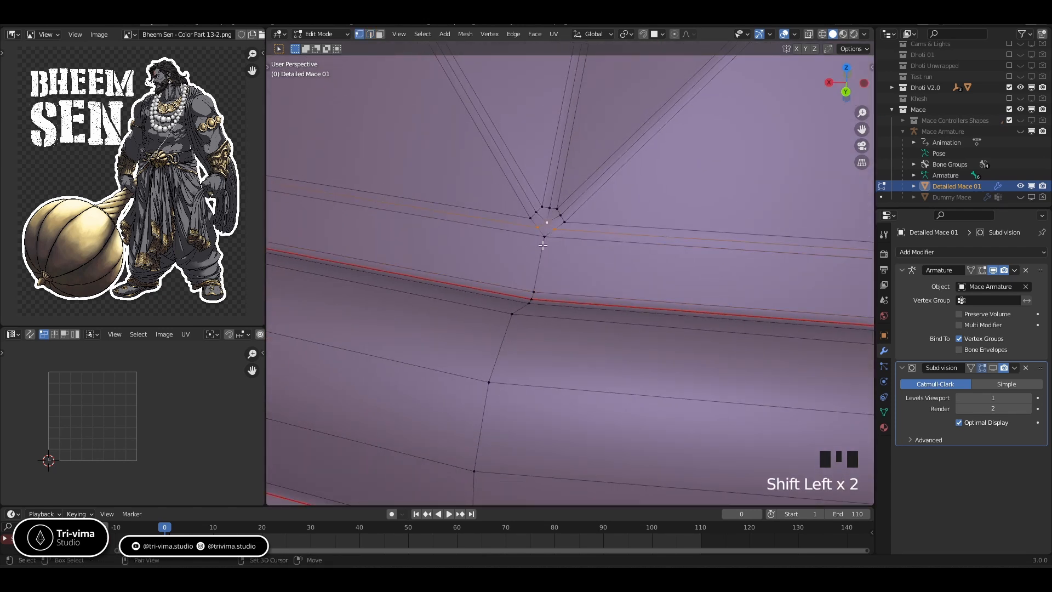
key("m")
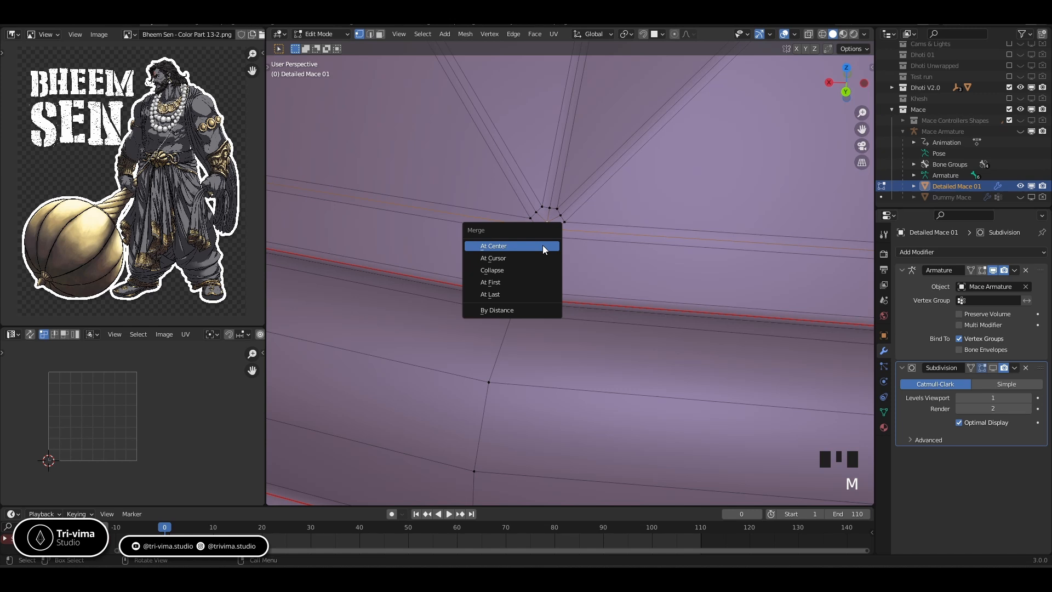
left_click(543, 245)
key("g")
key("g")
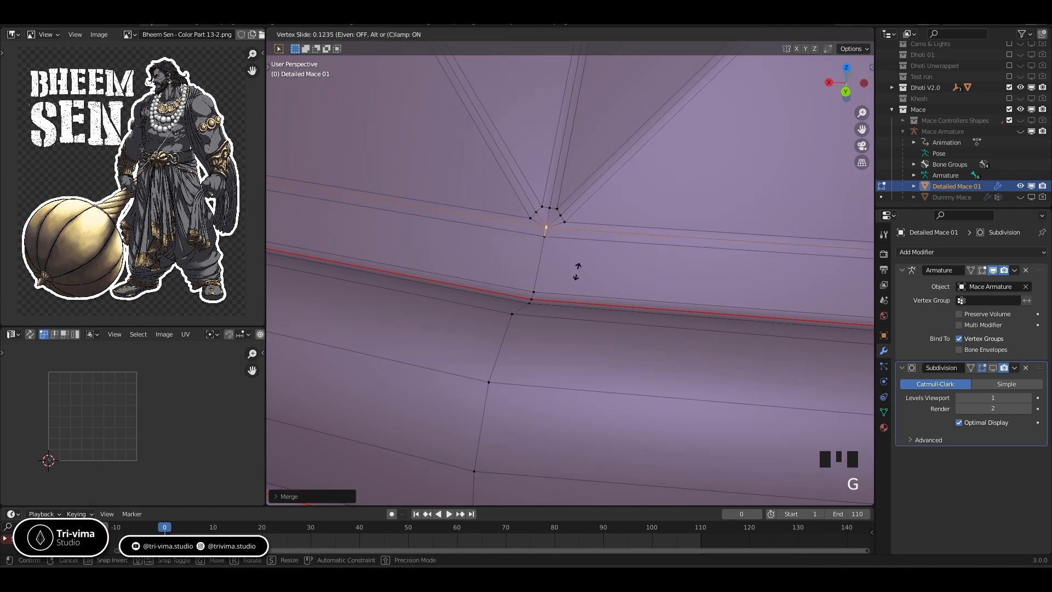
left_click(576, 271)
key("ctrl+z")
key("ctrl+z")
key("ctrl+z")
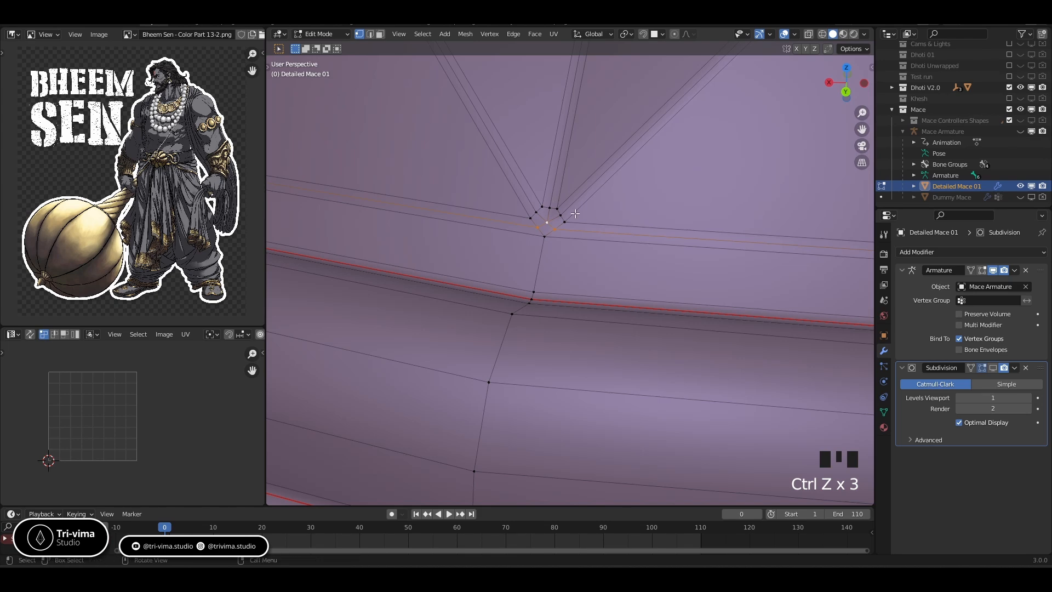
- Knife-cut an edge from the star-shaped collar junction's centre vertex to the vertex directly below it
scroll(571, 254, "down", 2)
scroll(572, 255, "up", 2)
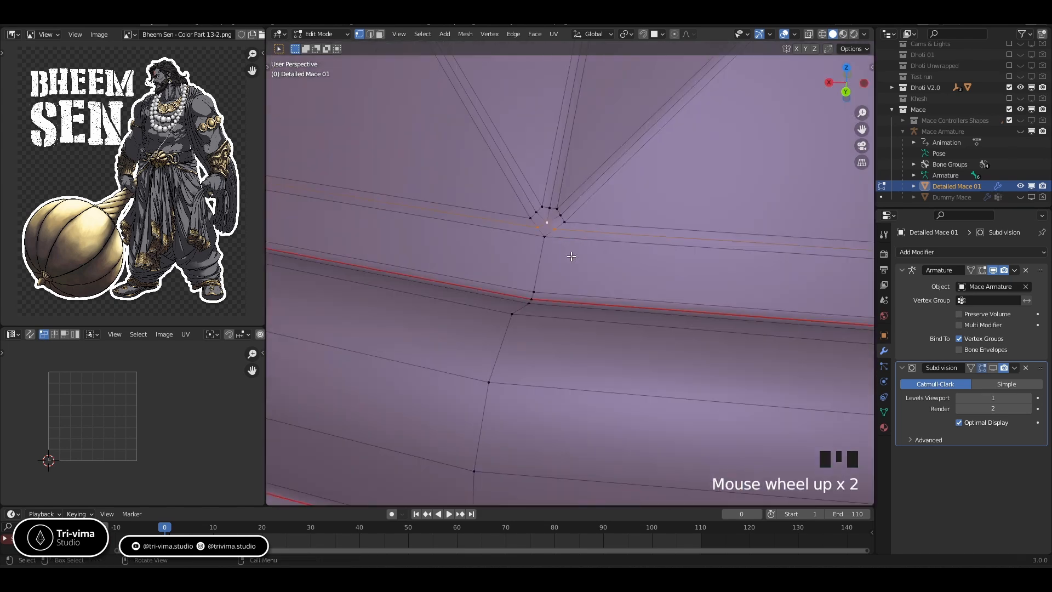
left_click(572, 257)
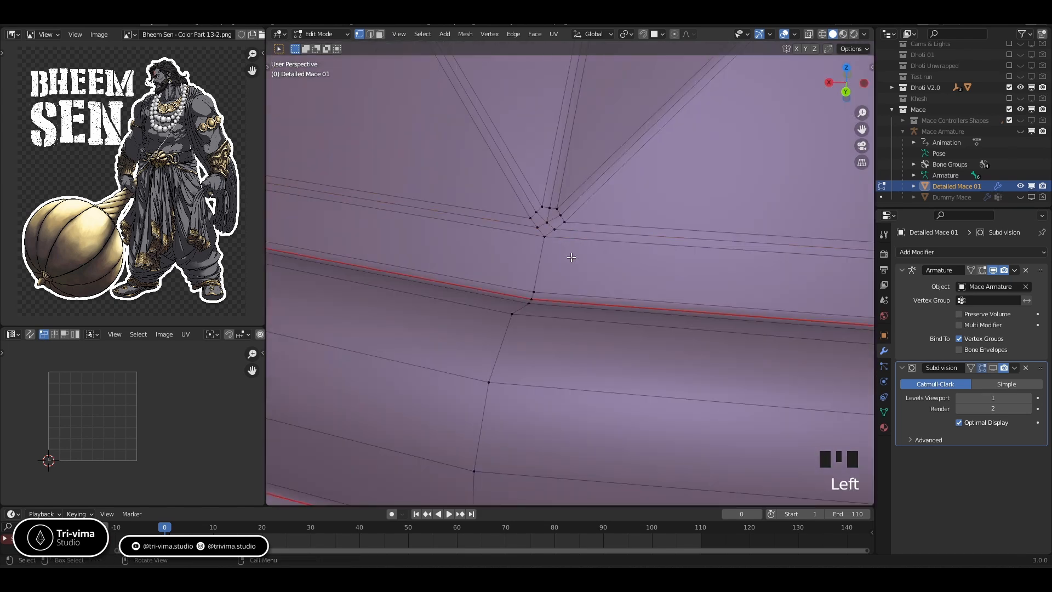
left_click(549, 236)
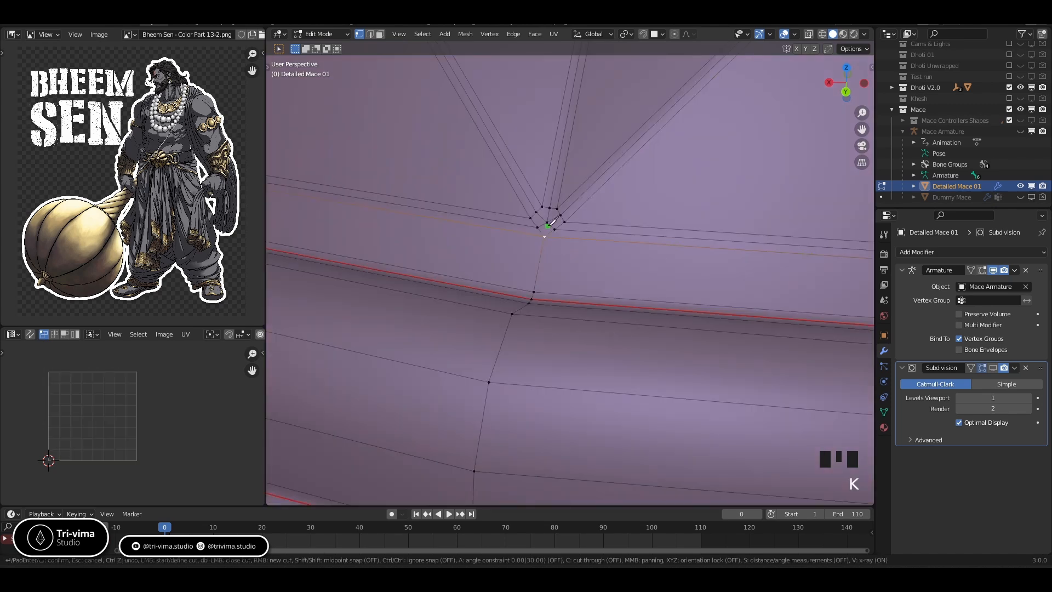
key("Return")
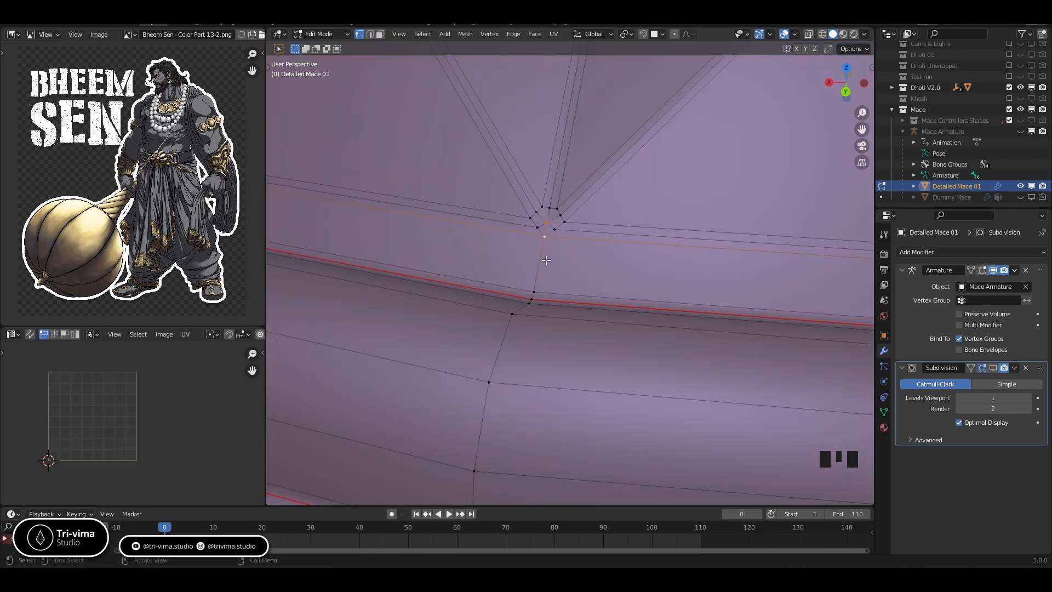
- Knife-cut the same centre-to-bottom edge at the neighbouring star-shaped junction on the collar's lower rim
scroll(545, 259, "down", 8)
middle_click_drag(545, 259, 567, 250)
middle_click_drag(567, 249, 584, 233, "shift")
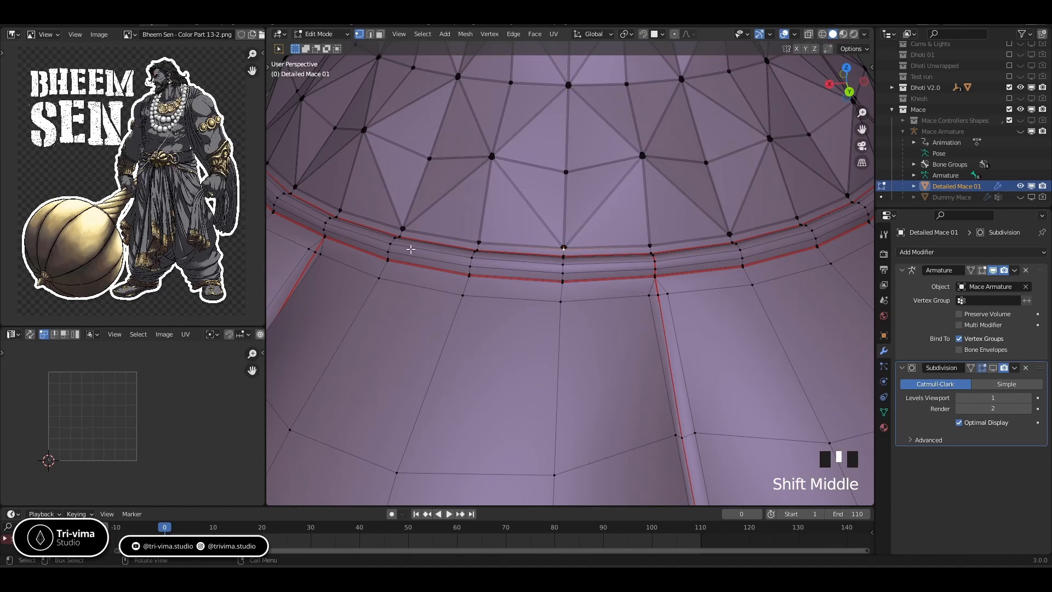
left_click(402, 229)
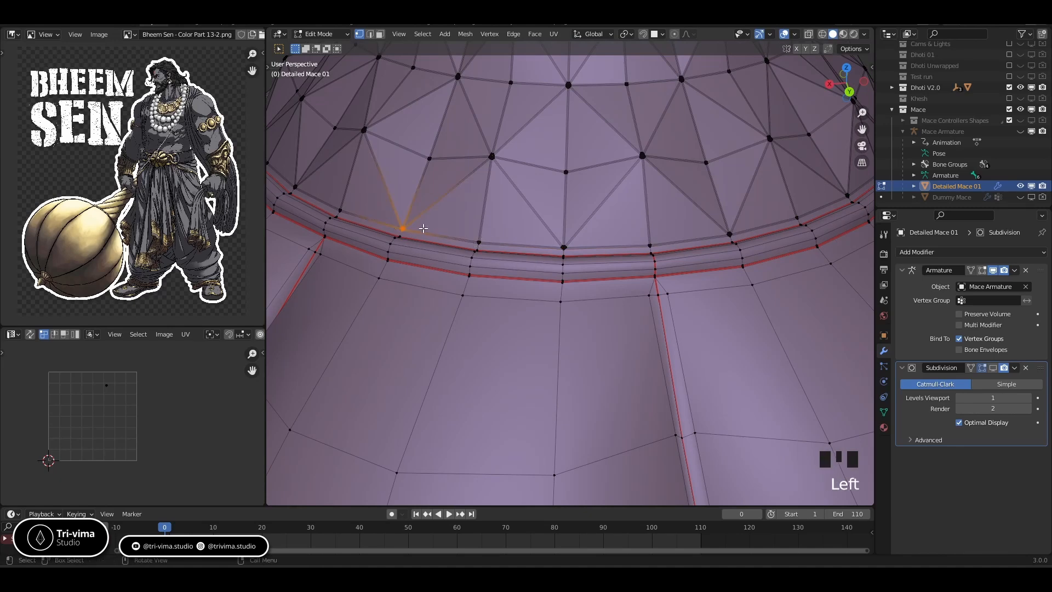
key("KP_Decimal")
left_click(568, 294)
key("k")
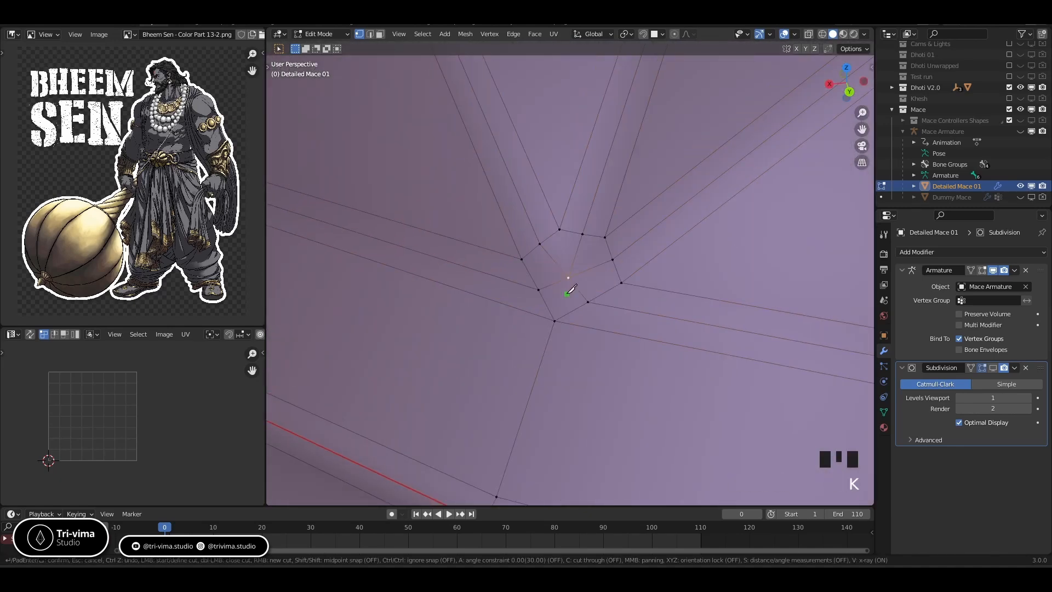
left_click(555, 321)
key("Return")
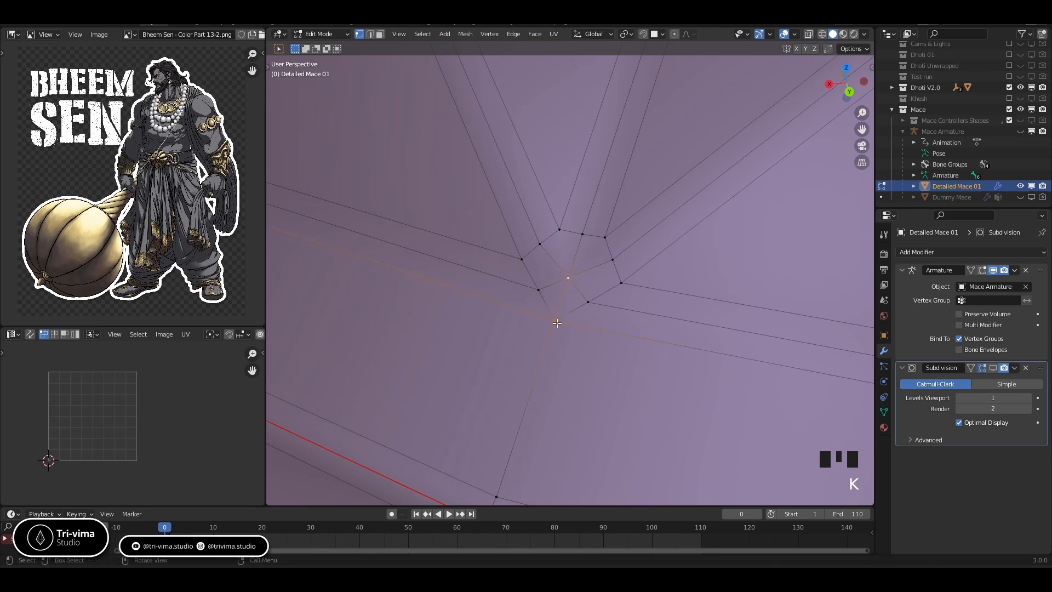
- Continue around the collar's lower rim and connect the following star junction's centre vertex to its bottom vertex with the Knife
scroll(630, 137, "down", 11)
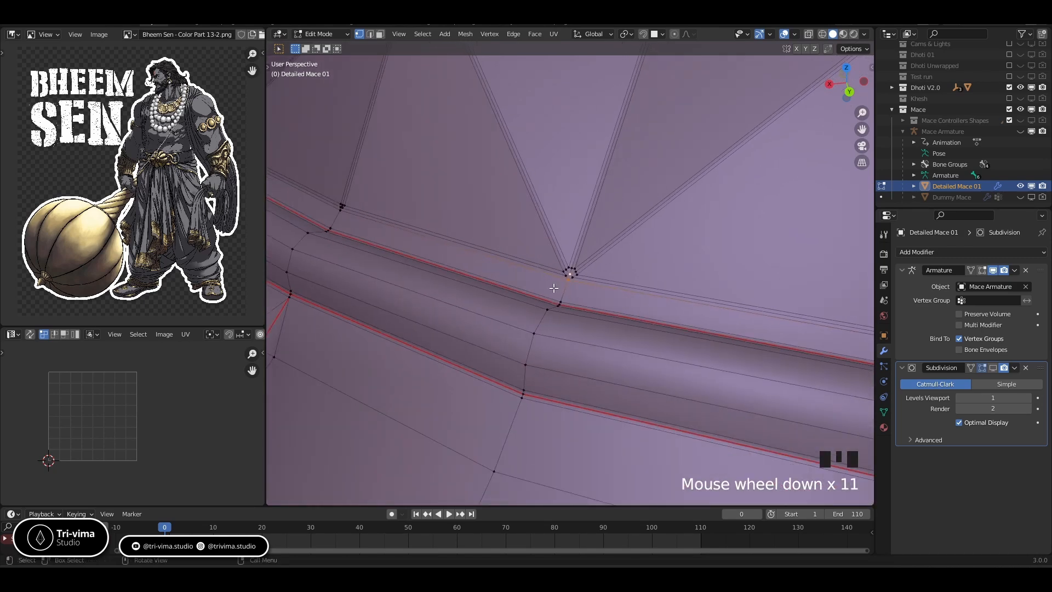
middle_click_drag(627, 153, 525, 242)
scroll(525, 241, "up", 2)
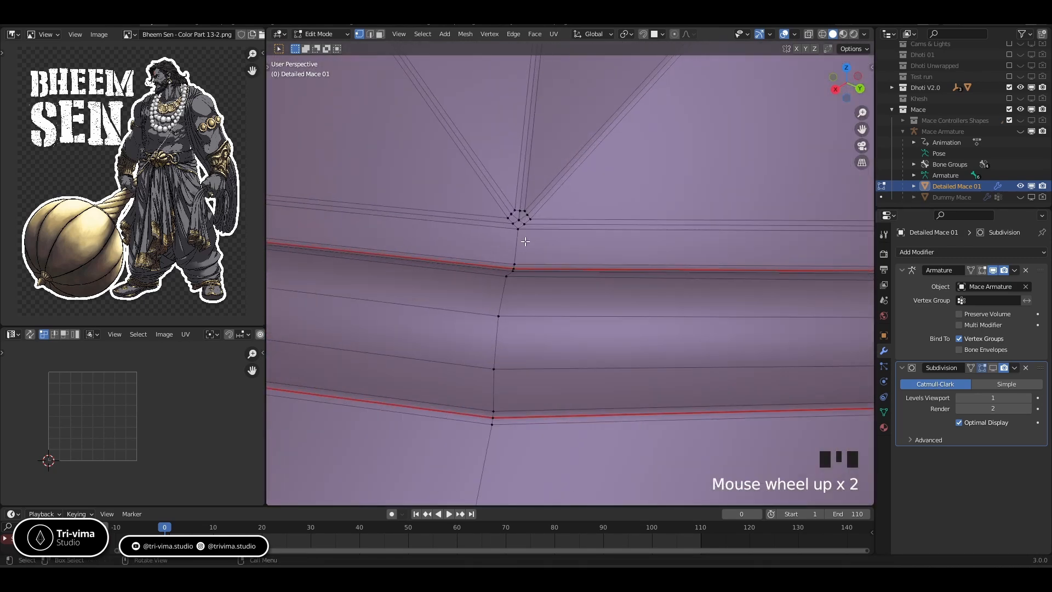
key("k")
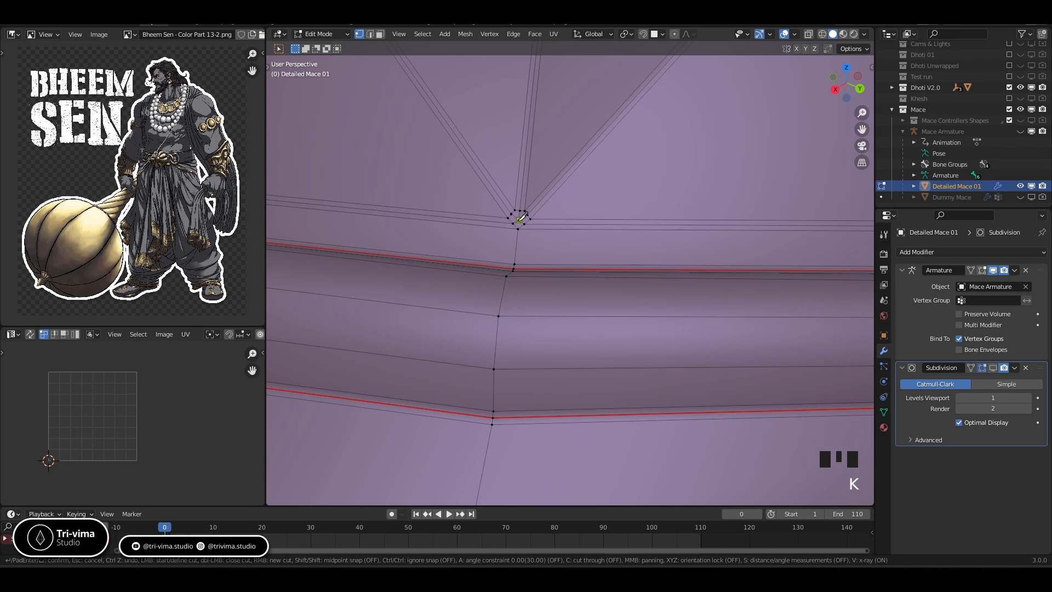
left_click(518, 229)
key("Return")
scroll(519, 227, "up", 2)
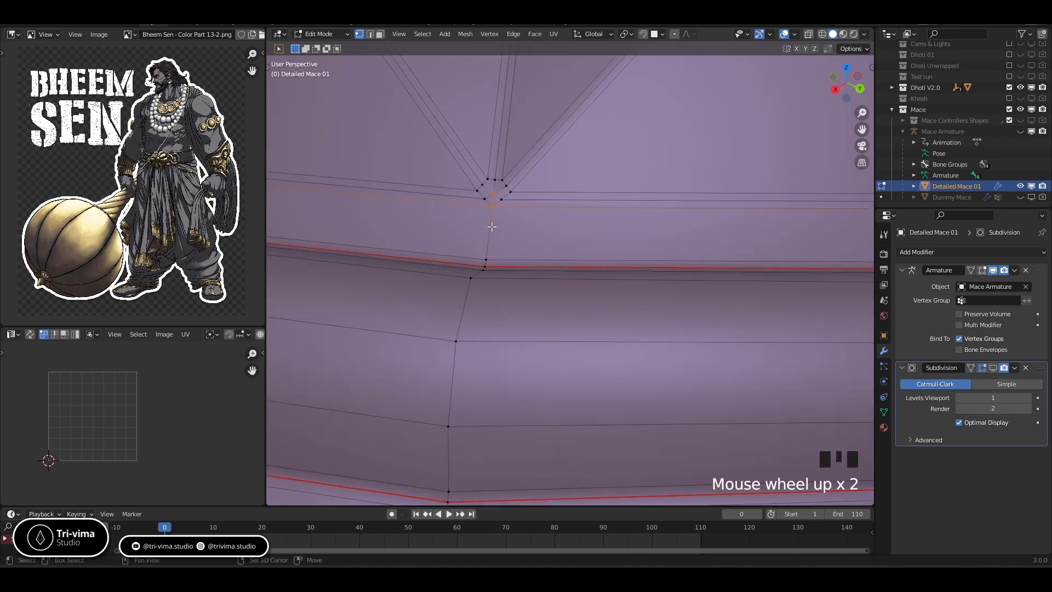
- Knife-cut from the centre vertex to the bottom vertex of the T-shaped junction further around the collar's rim
middle_click_drag(469, 228, 632, 304, "shift")
middle_click_drag(544, 299, 734, 366, "shift")
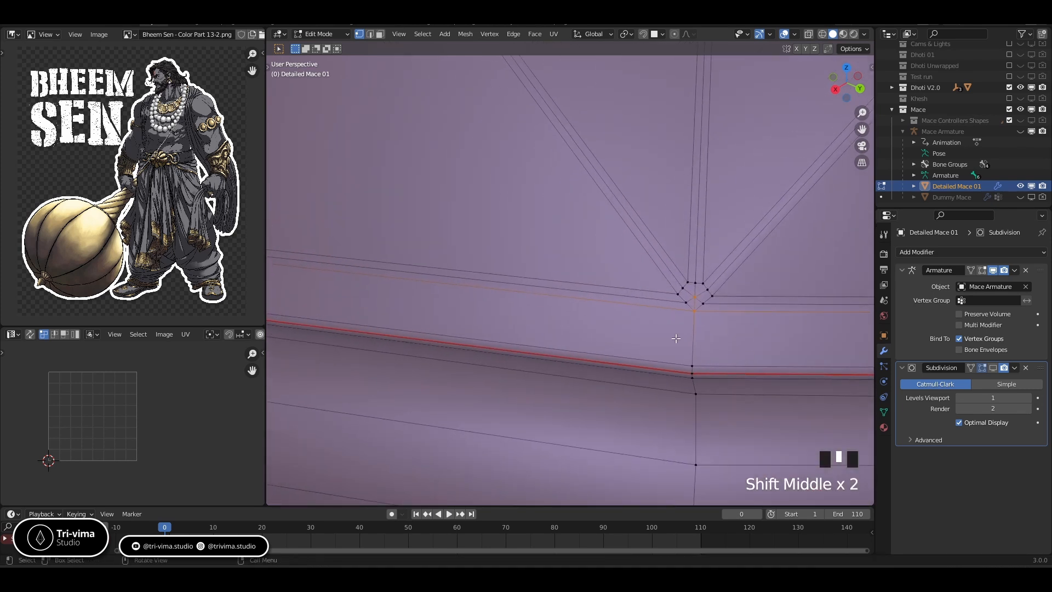
scroll(668, 320, "down", 2)
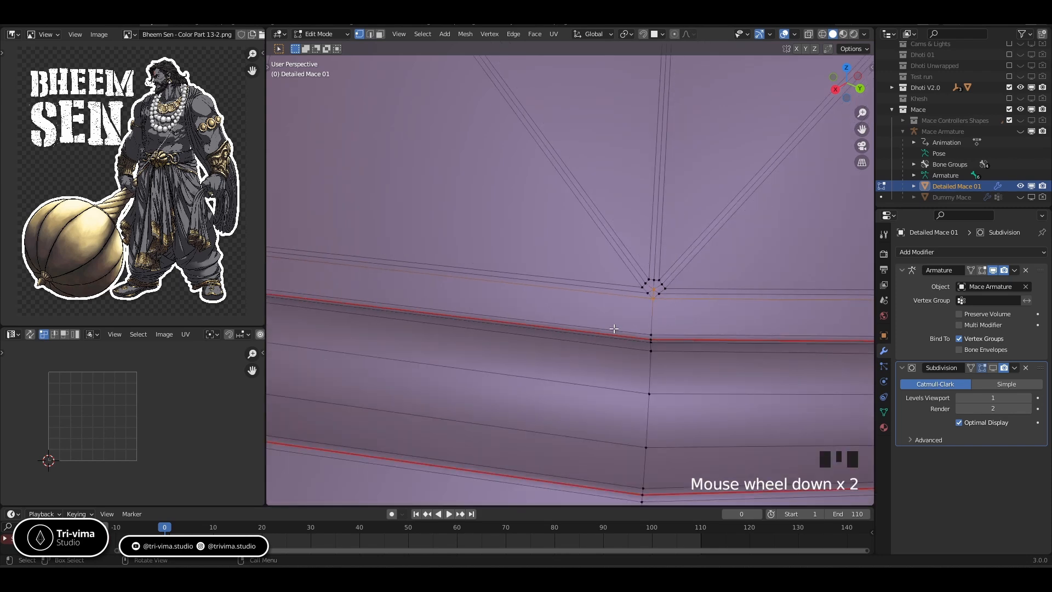
middle_click_drag(435, 304, 521, 321, "shift")
scroll(418, 337, "up", 3)
scroll(529, 307, "up", 3)
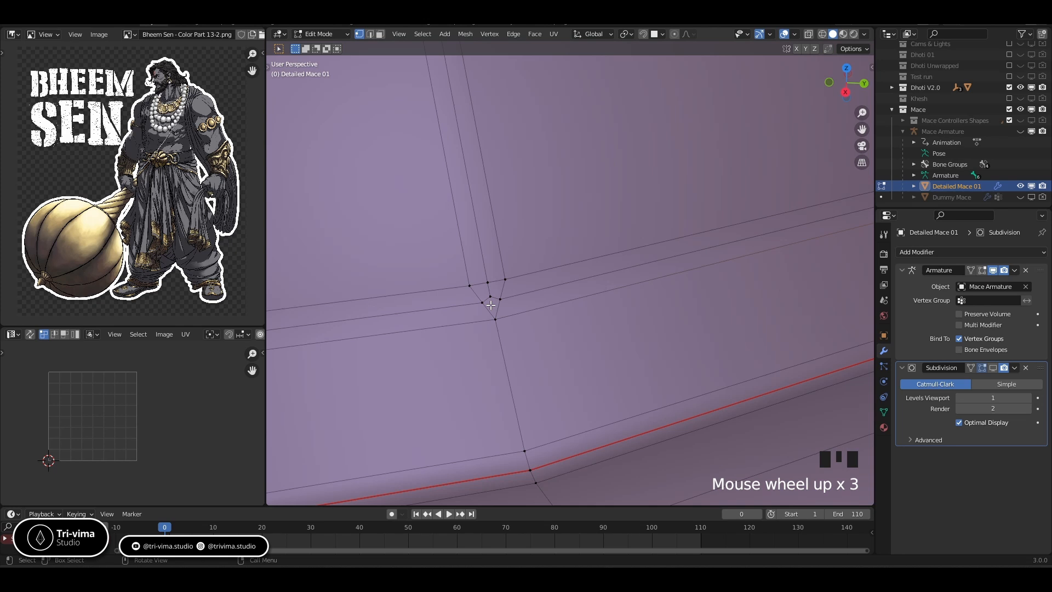
key("k")
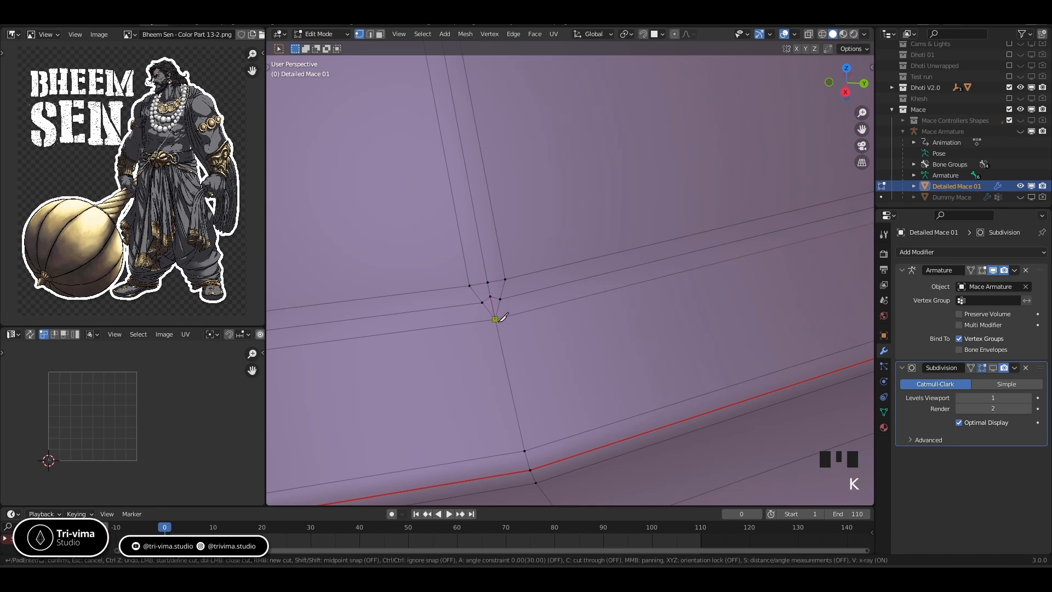
- Connect the centre and bottom vertices of the star junction beside the T-shaped one with a knife cut
scroll(496, 322, "down", 2)
middle_click_drag(470, 345, 749, 296, "shift")
scroll(748, 297, "down", 2)
middle_click_drag(351, 317, 564, 294, "shift")
scroll(496, 306, "up", 3)
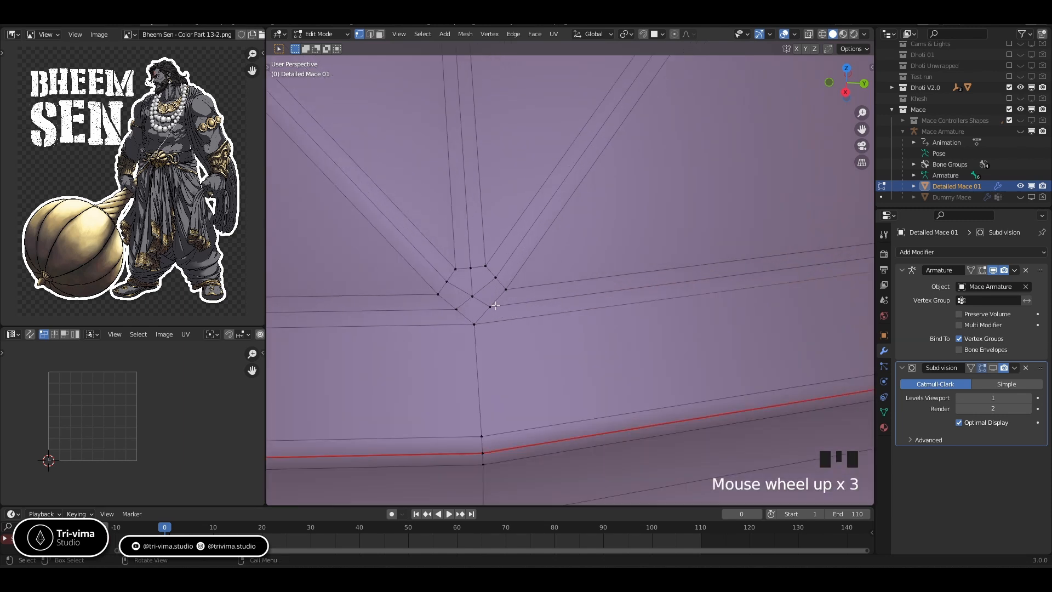
key("k")
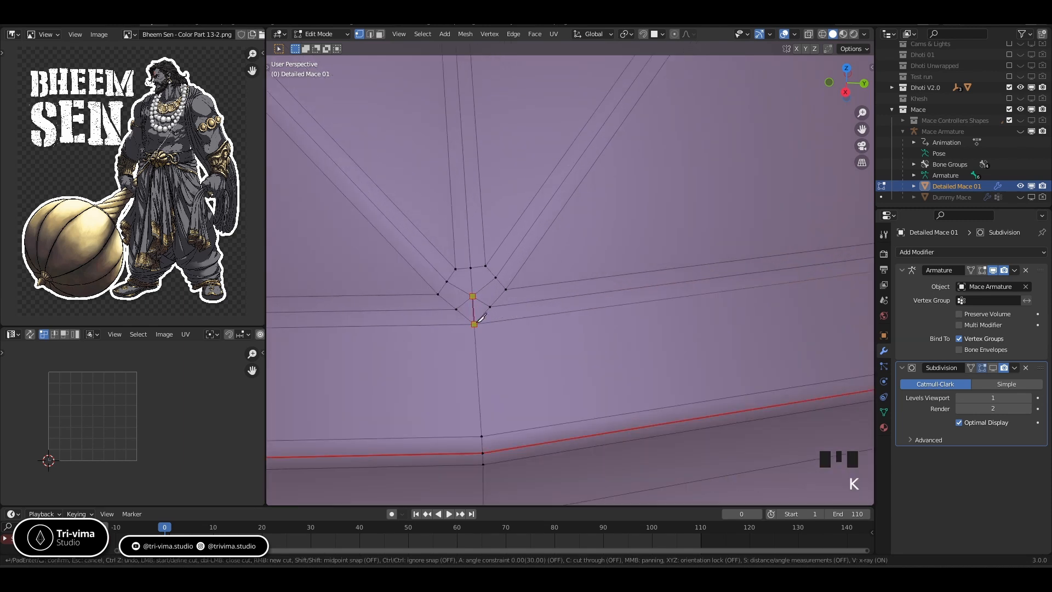
- Cut a short vertical edge between the centre and bottom vertices of another star junction around the collar's rim
scroll(547, 324, "down", 2)
middle_click_drag(547, 324, 519, 275, "shift")
scroll(594, 311, "up", 2)
scroll(547, 334, "down", 2)
scroll(579, 298, "down", 2)
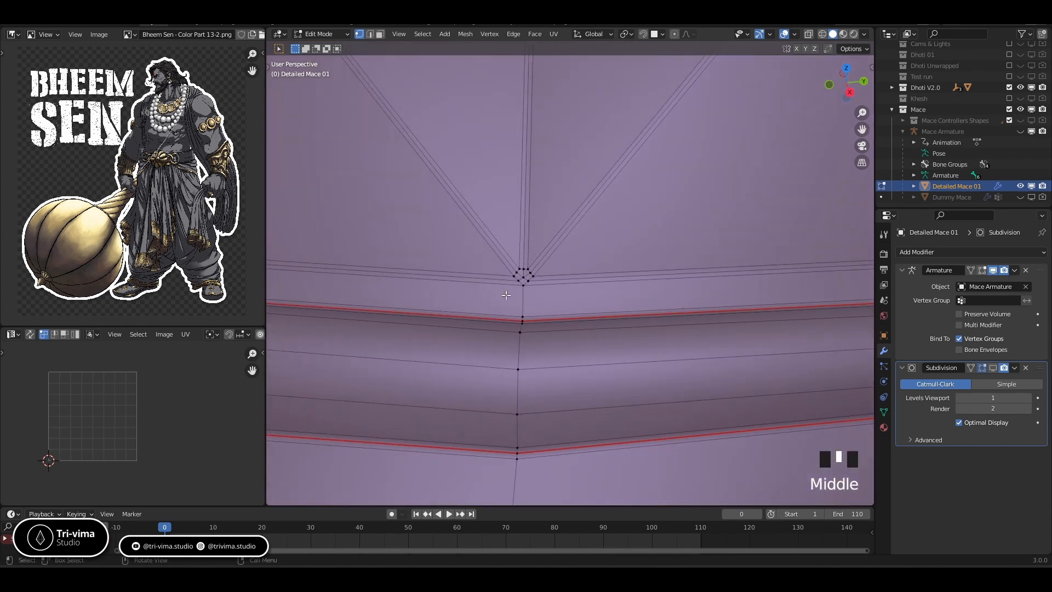
scroll(485, 313, "up", 4)
key("k")
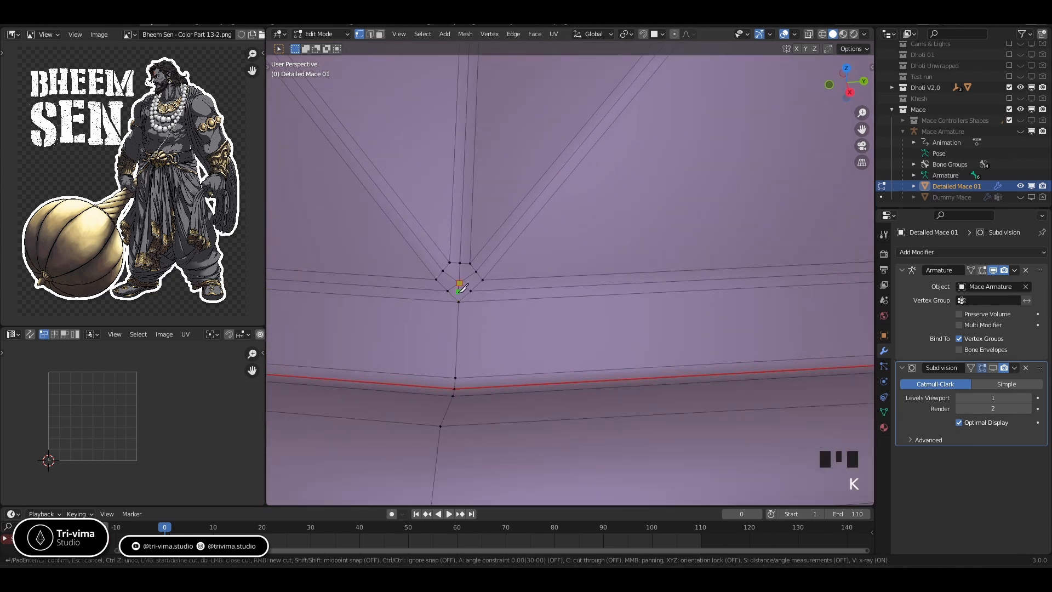
key("Escape")
- Complete the current knife cut, and join the centre and bottom vertices of the next star junction along the collar's lower rim
scroll(521, 305, "down", 12)
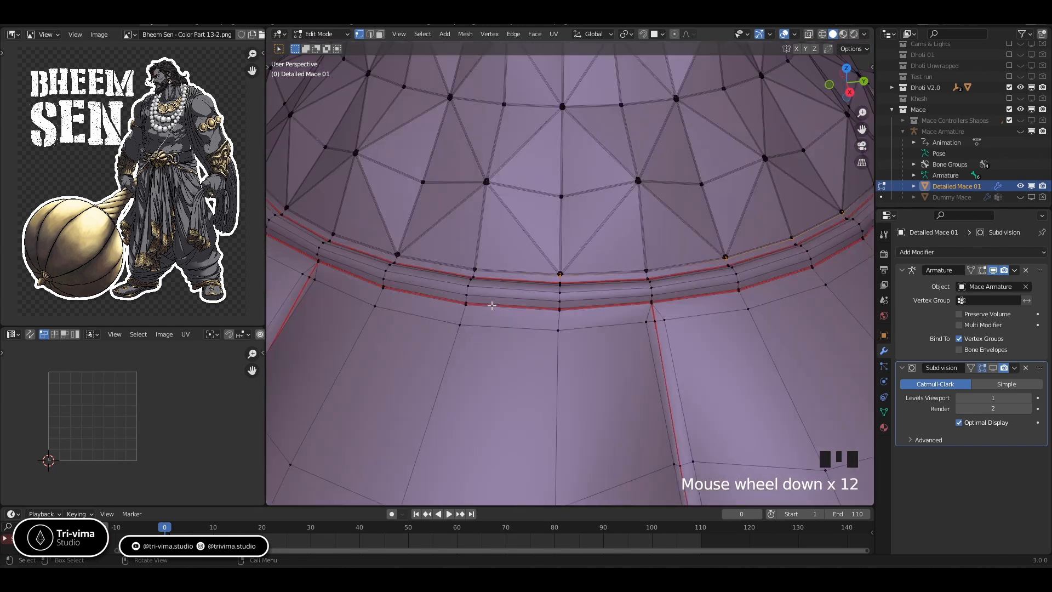
middle_click_drag(493, 305, 534, 288, "shift")
scroll(576, 305, "up", 2)
scroll(534, 288, "up", 7)
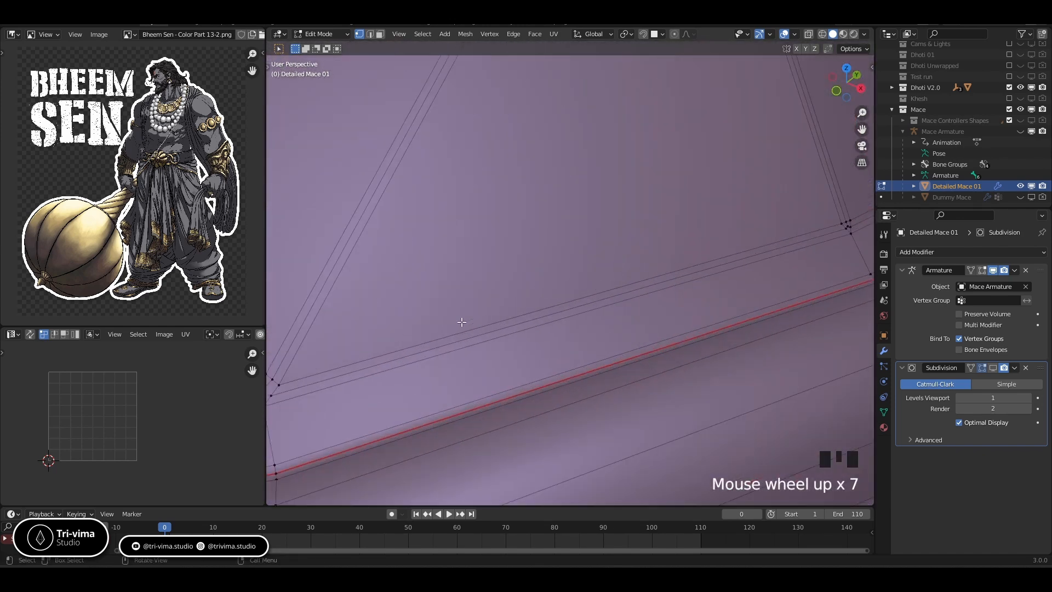
middle_click_drag(460, 322, 554, 266, "shift")
key("k")
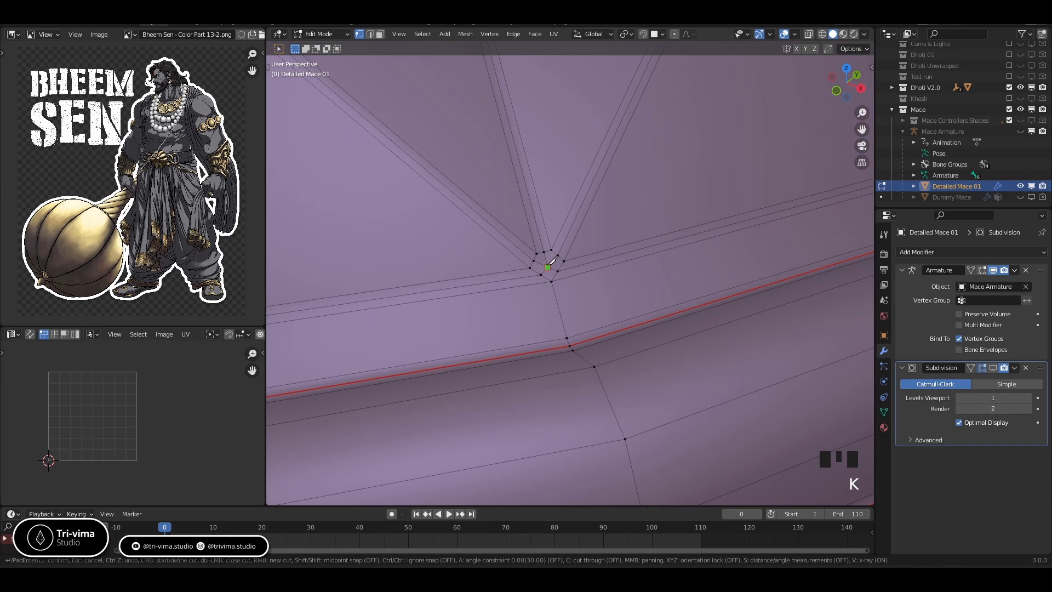
key("Return")
- Knife-cut from the centre vertex to the bottom vertex at each of the next two star junctions around the rim
scroll(554, 278, "down", 2)
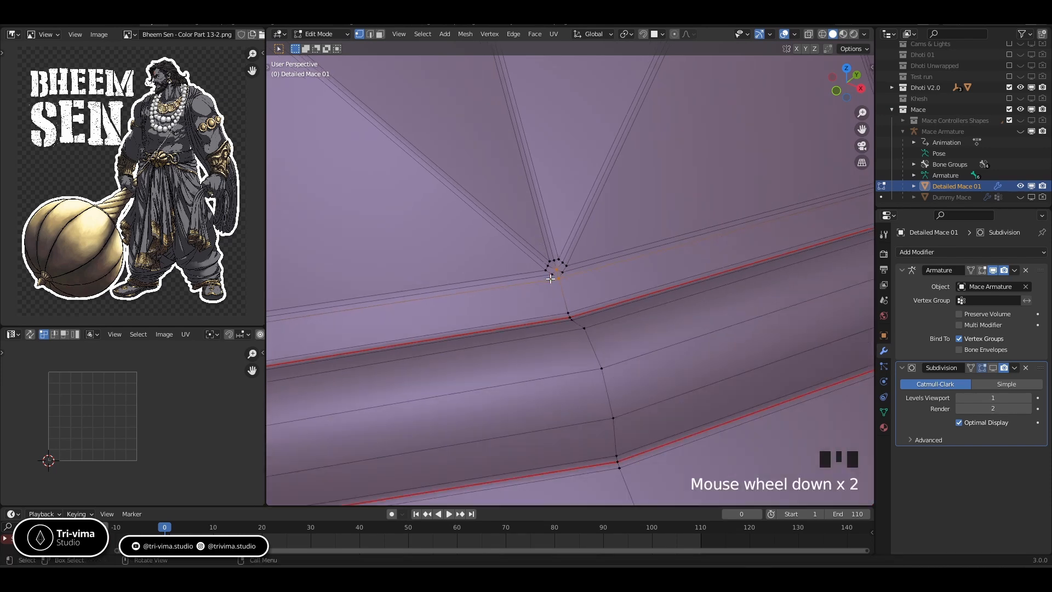
middle_click_drag(476, 293, 763, 263, "shift")
middle_click_drag(541, 307, 601, 279, "shift")
key("k")
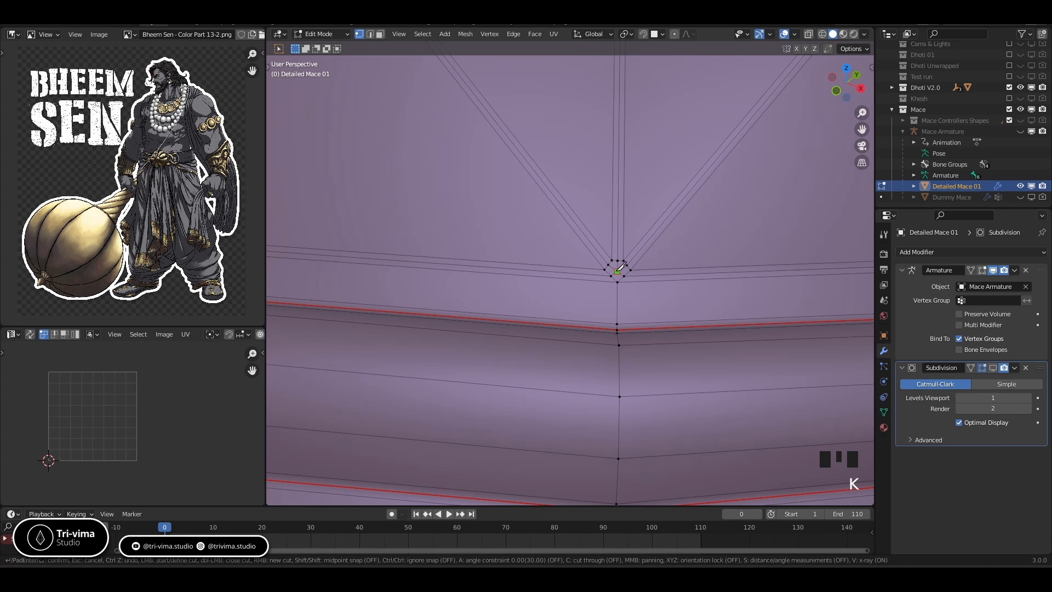
key("Return")
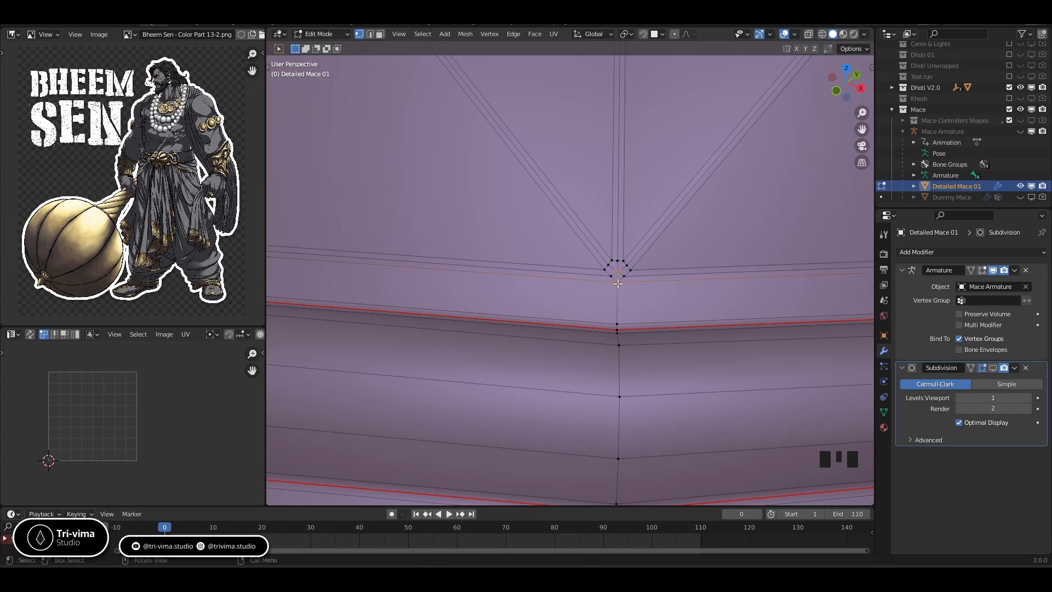
scroll(599, 271, "down", 2)
middle_click_drag(599, 271, 518, 269, "shift")
key("k")
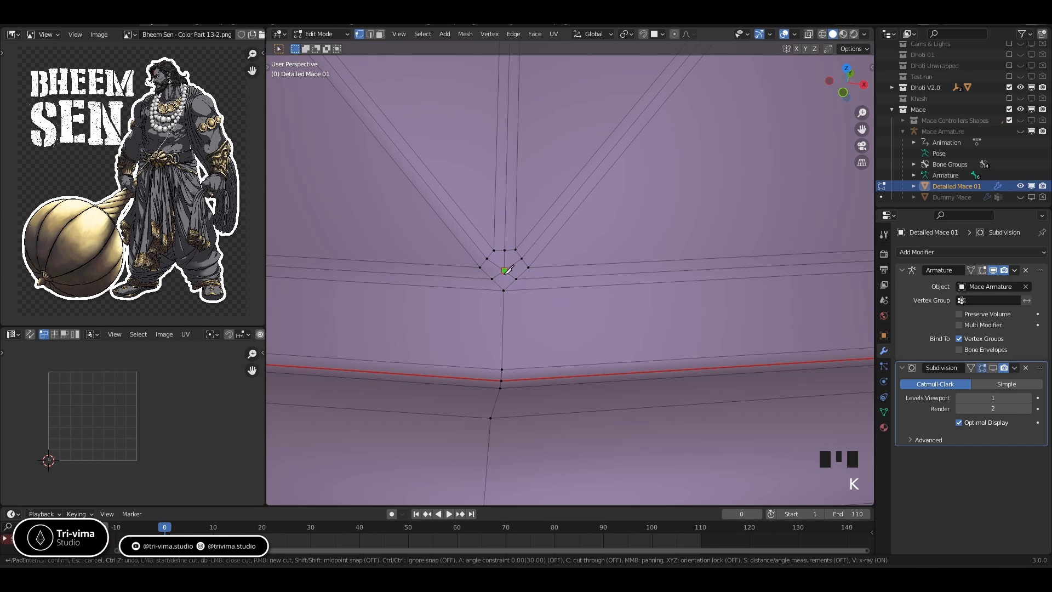
key("Return")
- Connect the centre vertex of the following star junction to its bottom vertex with the Knife
scroll(564, 317, "down", 3)
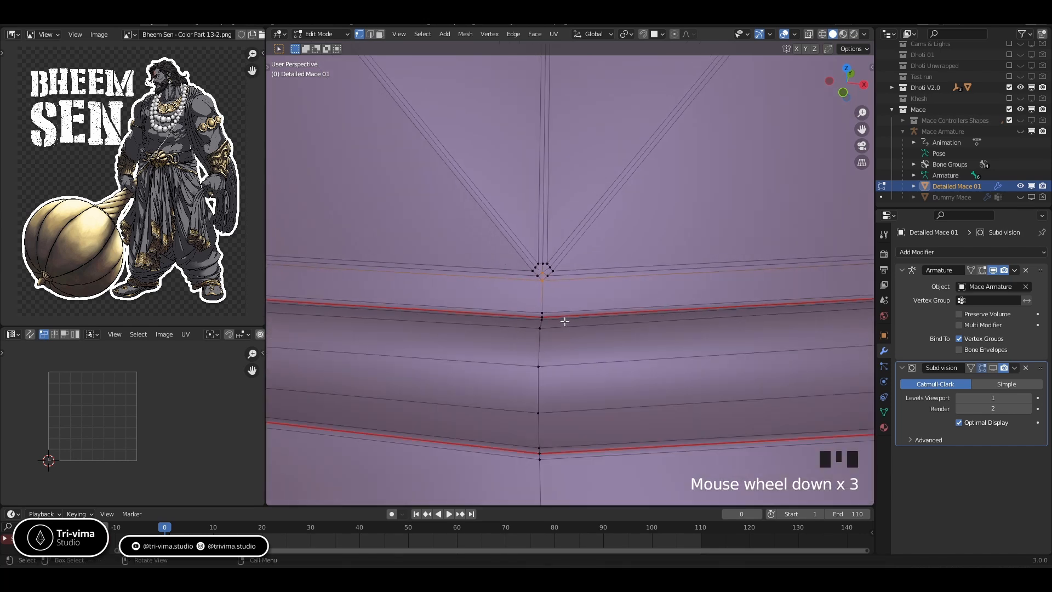
middle_click_drag(564, 317, 555, 272, "shift")
scroll(523, 286, "up", 4)
scroll(522, 286, "up", 1)
key("k")
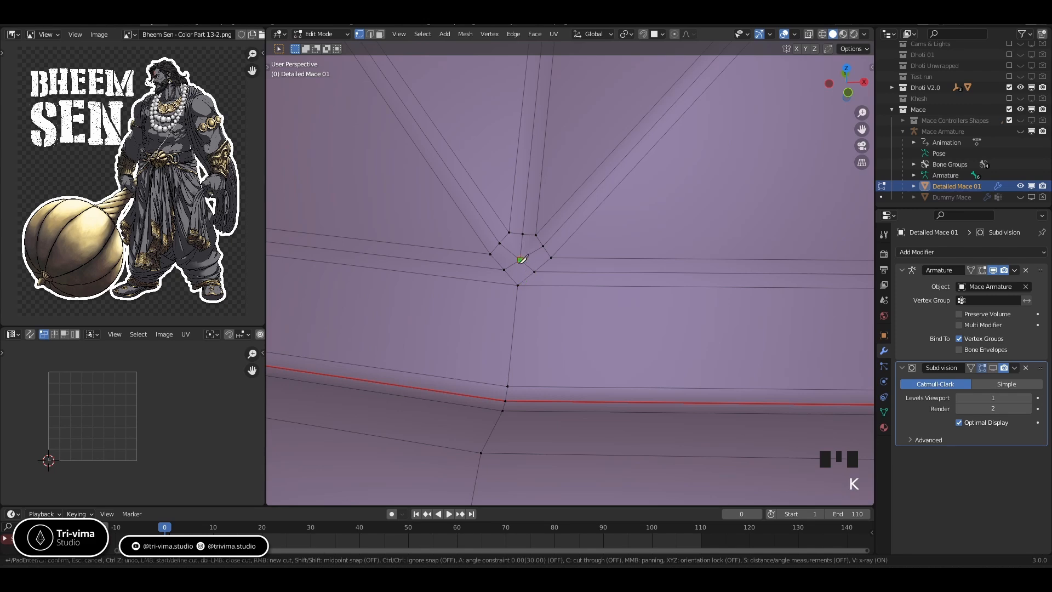
key("Return")
- Orbit further around the collar and knife a short edge from the next rim junction's centre vertex to its bottom vertex
scroll(518, 284, "down", 7)
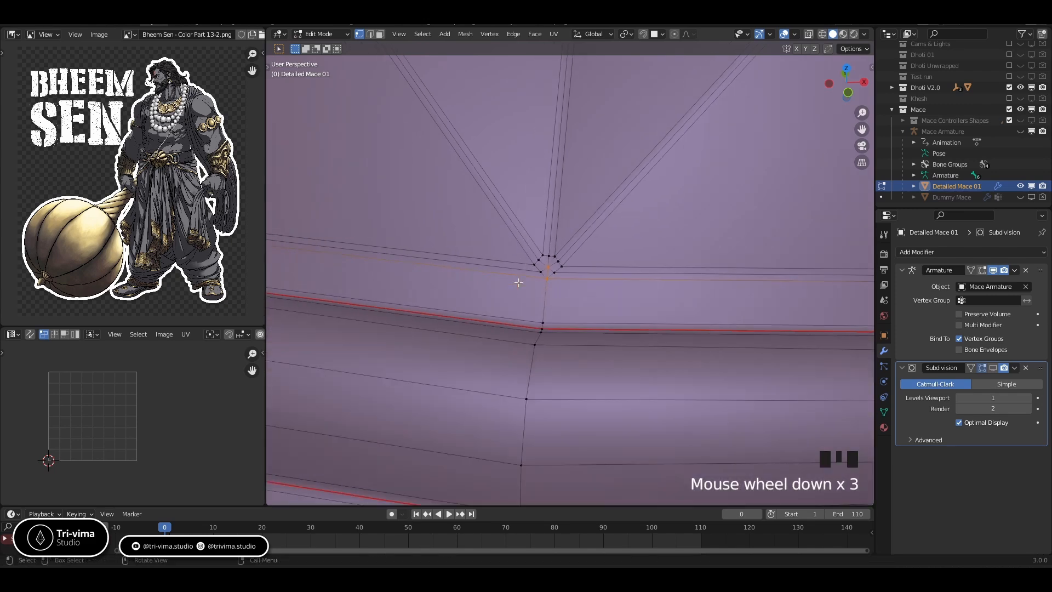
middle_click_drag(517, 282, 617, 322, "shift")
middle_click_drag(503, 319, 518, 284)
scroll(690, 219, "up", 3)
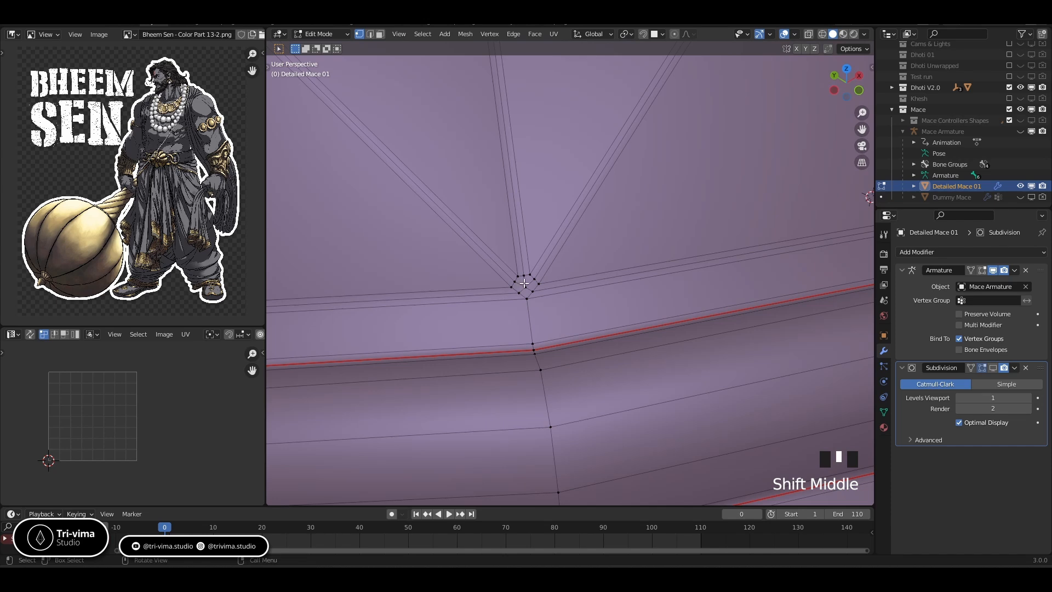
key("k")
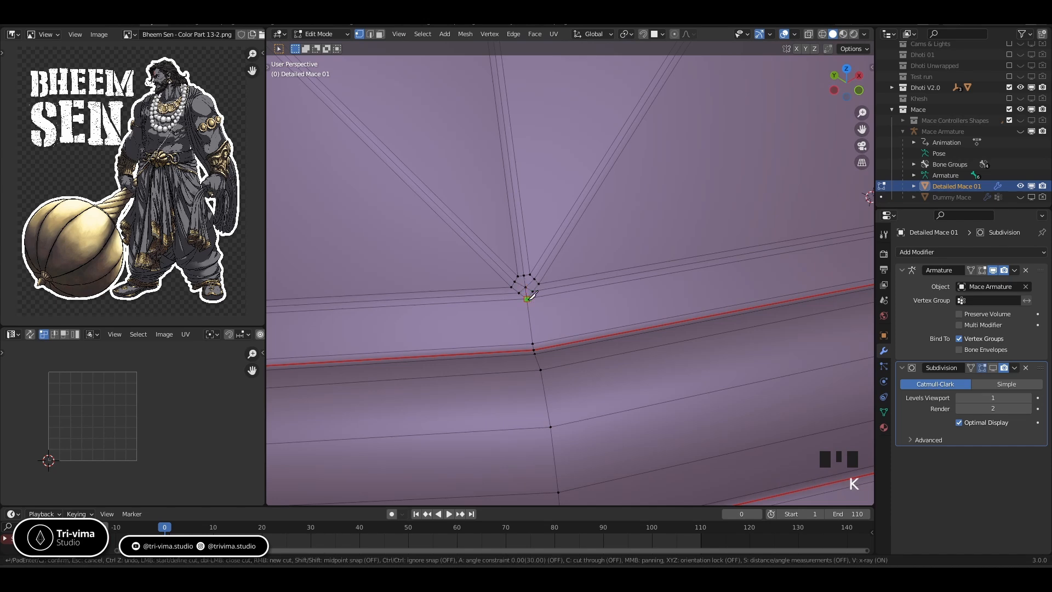
- Add the missing vertical edge between the centre and bottom vertices of the adjacent star junction using the Knife
scroll(535, 283, "down", 3)
middle_click_drag(547, 277, 805, 318, "shift")
middle_click_drag(383, 297, 603, 301, "shift")
scroll(707, 316, "up", 4)
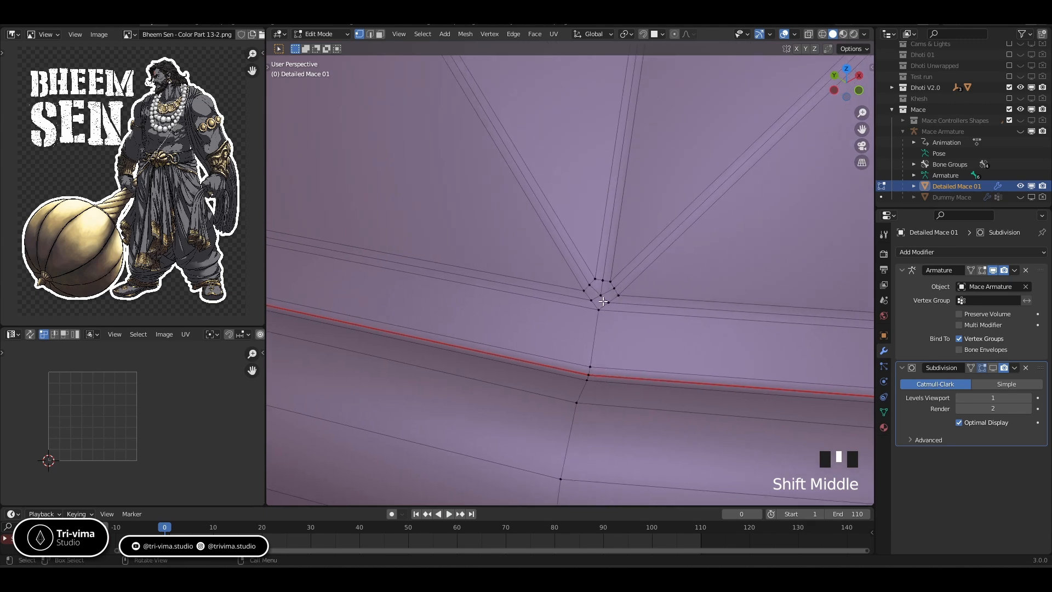
key("k")
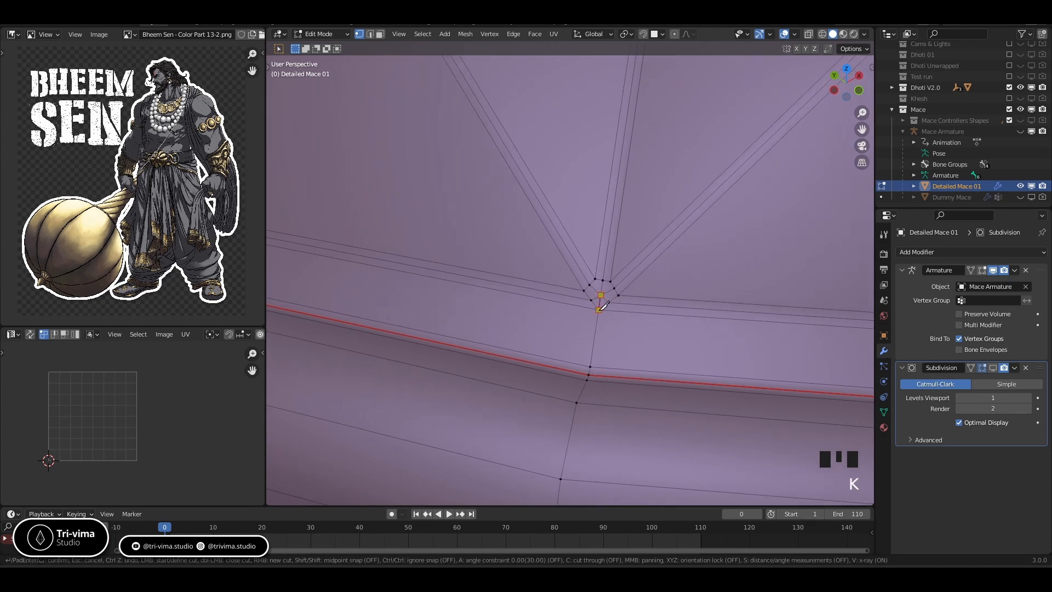
key("Escape")
- Continue to another uncut star junction on the collar's lower rim and link its centre and bottom vertices with a knife cut
scroll(625, 331, "down", 7)
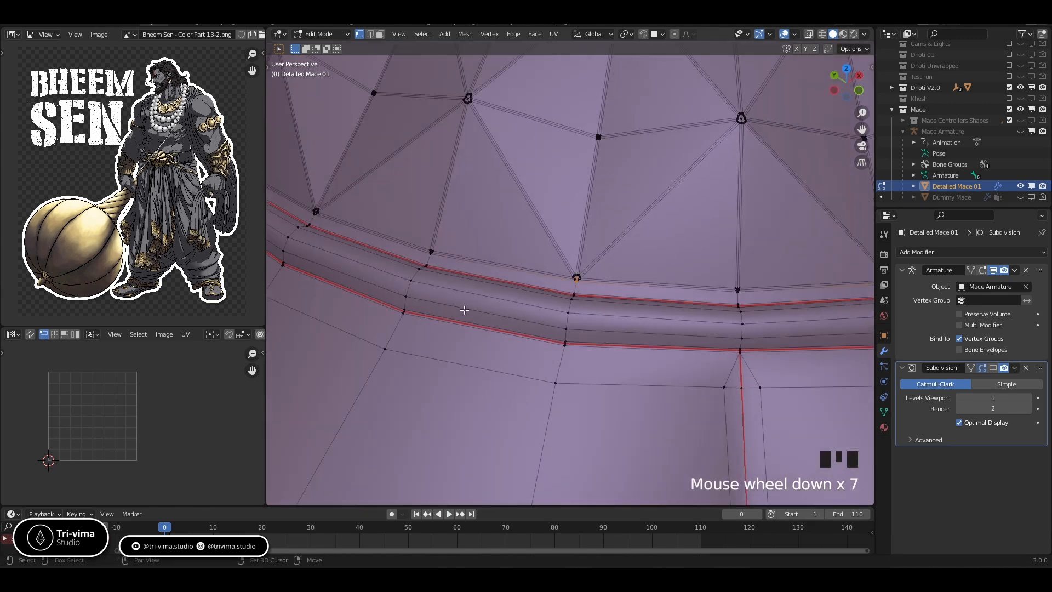
middle_click_drag(624, 335, 507, 294, "shift")
scroll(505, 312, "up", 4)
scroll(689, 217, "up", 5)
key("k")
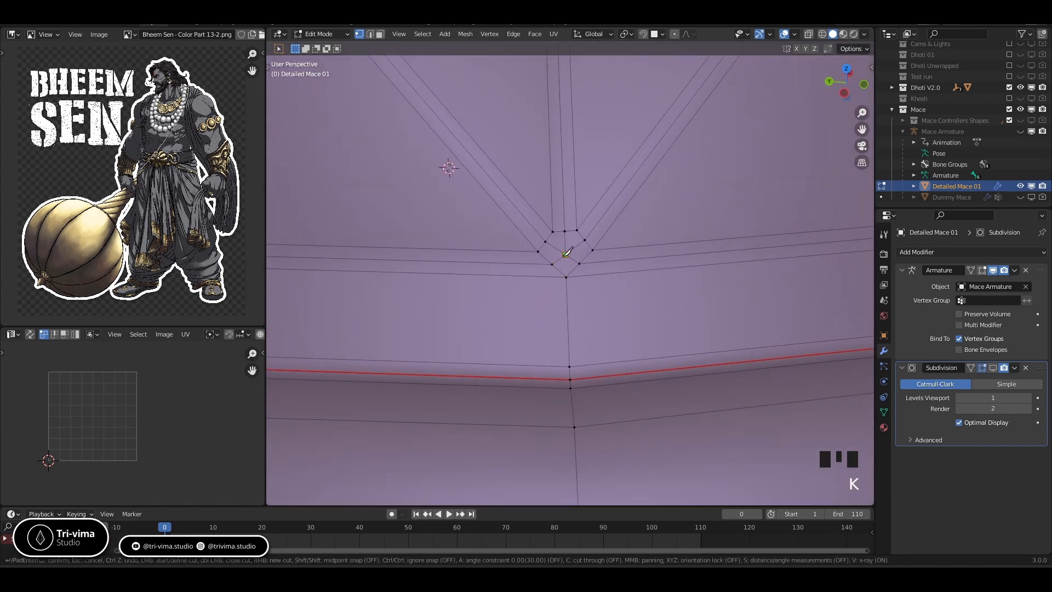
key("Escape")
- Cut a vertical edge through the lower diamond of the next star junction, from its centre vertex to its bottom vertex
scroll(569, 275, "down", 3)
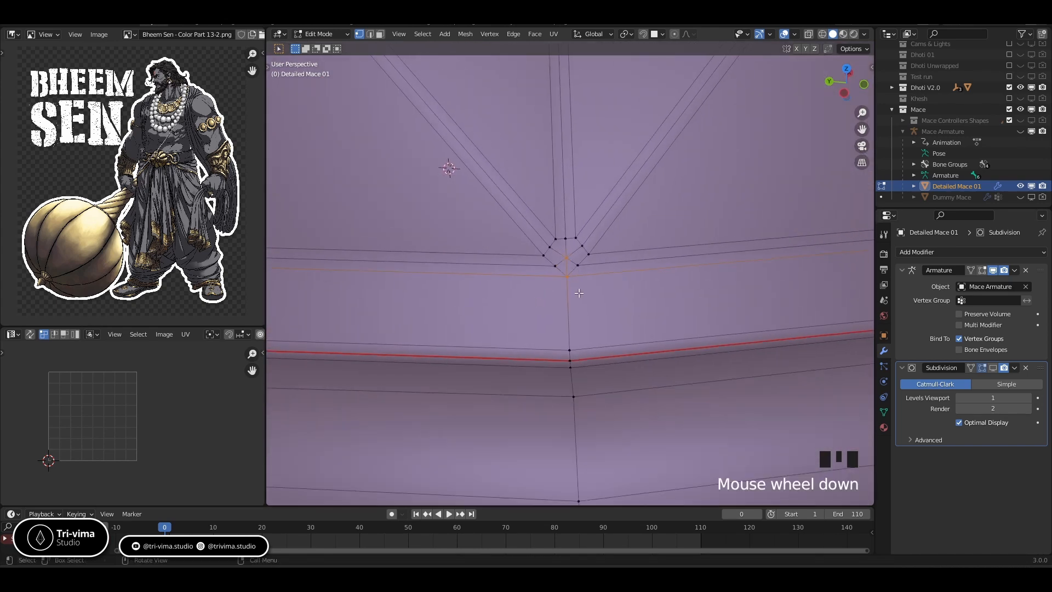
middle_click_drag(568, 276, 591, 281, "shift")
scroll(515, 325, "down", 3)
scroll(535, 313, "up", 6)
key("k")
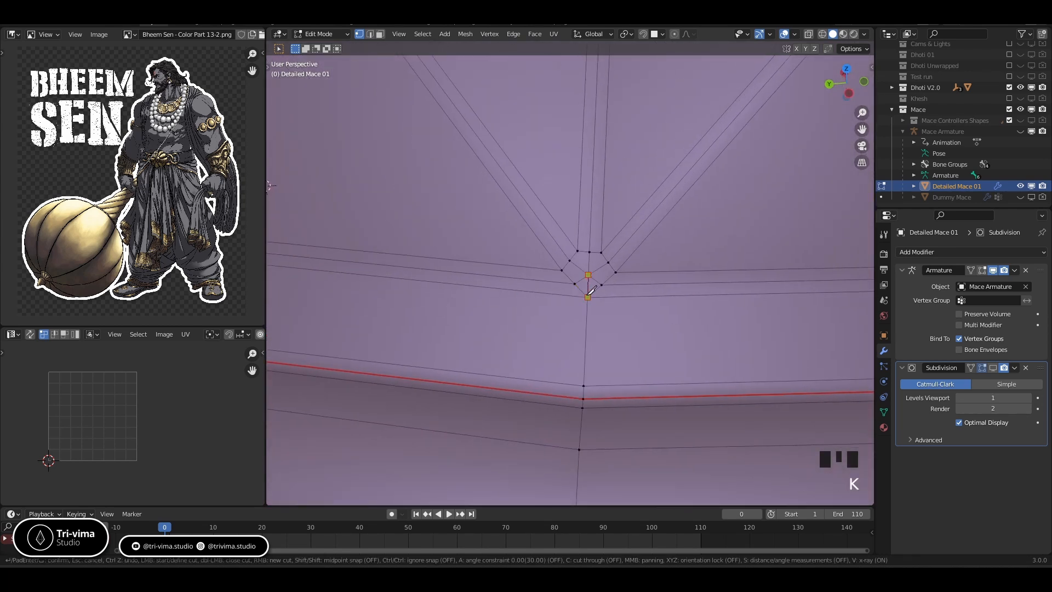
key("Return")
- Knife-cut the centre-to-bottom edge at the star junction that follows along the collar's lower rim
scroll(593, 296, "down", 2)
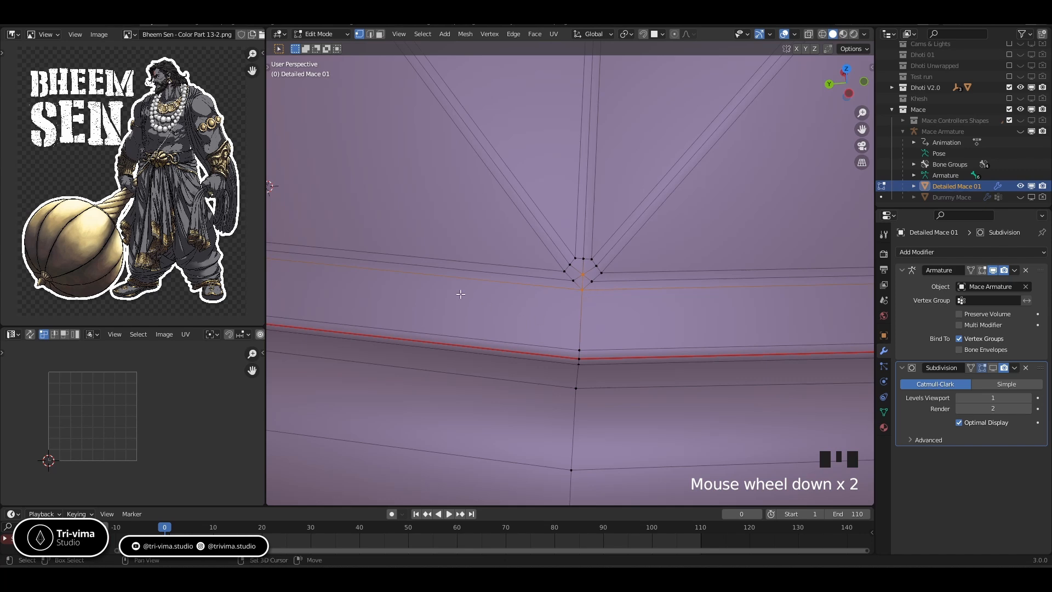
middle_click_drag(461, 295, 631, 315, "shift")
scroll(606, 311, "down", 5)
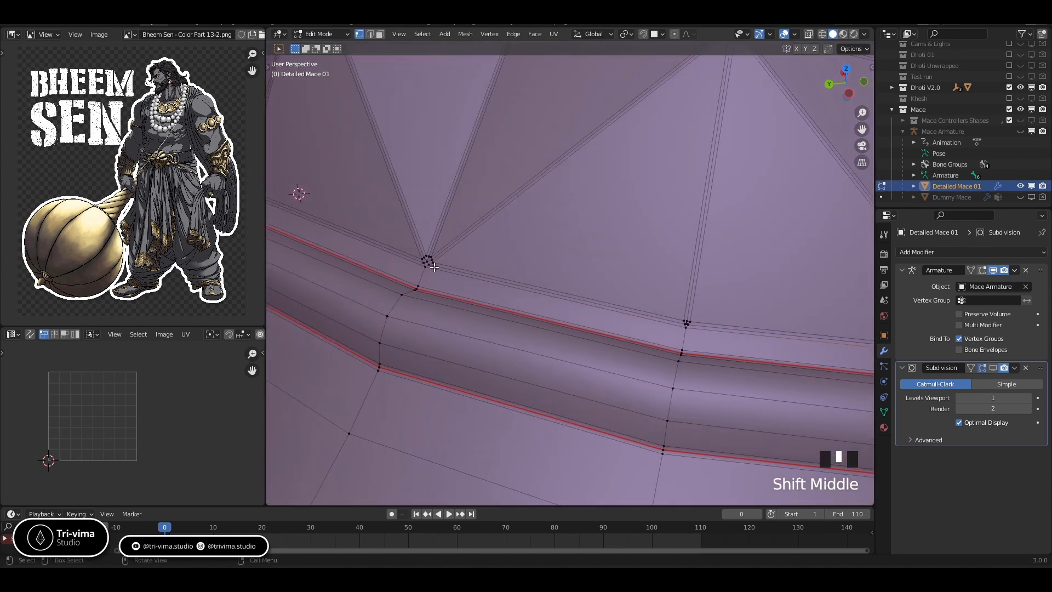
middle_click_drag(434, 267, 636, 258, "shift")
scroll(470, 345, "up", 3)
scroll(636, 257, "up", 4)
key("k")
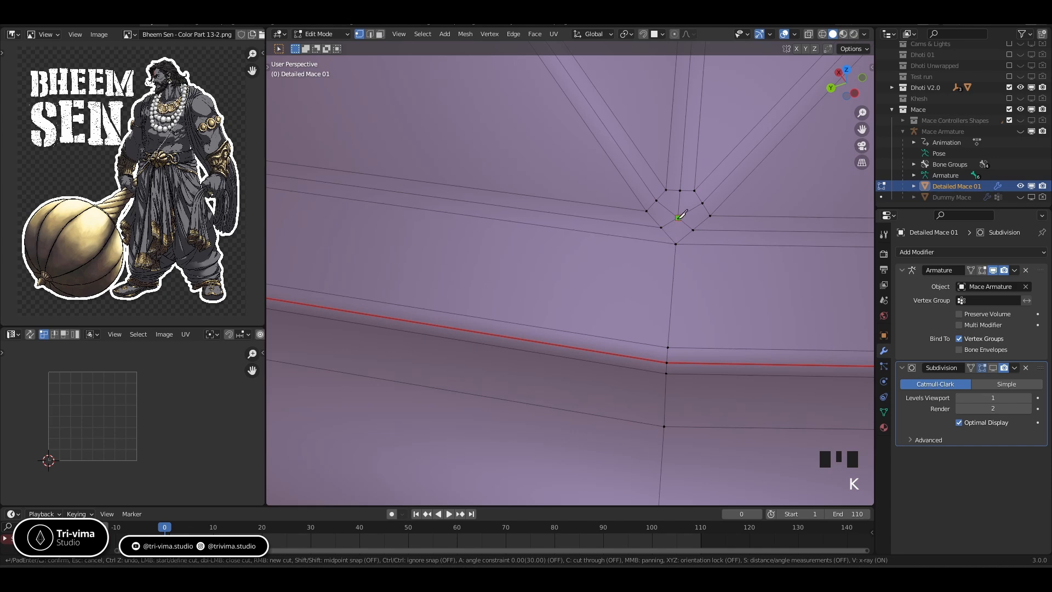
left_click(679, 244)
key("Return")
- Join the centre vertex to the bottom vertex of the next uncut rim junction with the Knife
scroll(684, 248, "down", 5)
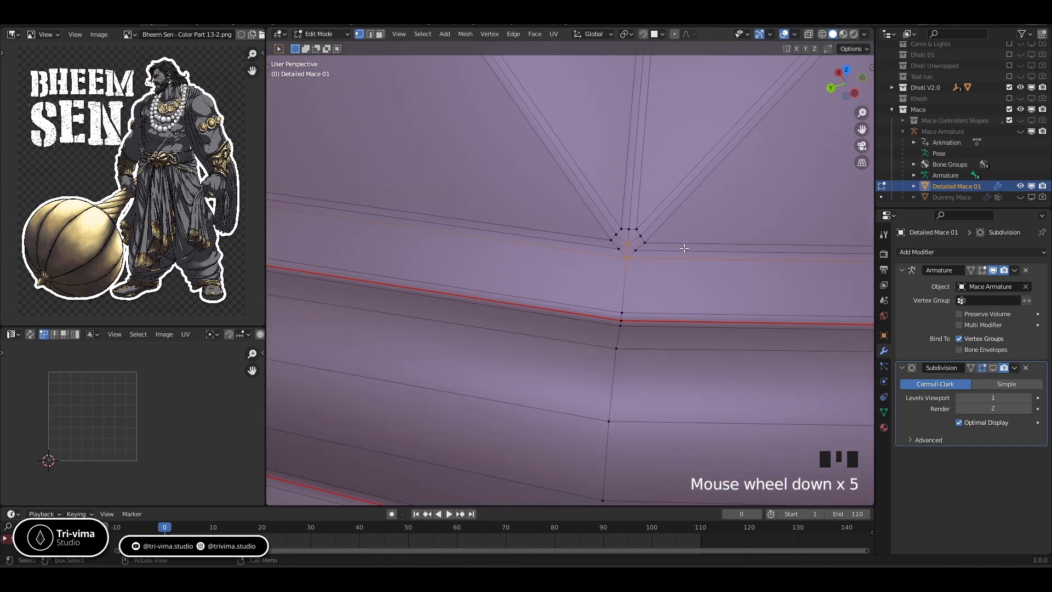
middle_click_drag(536, 291, 817, 344, "shift")
scroll(653, 298, "down", 5)
scroll(524, 305, "up", 2)
middle_click_drag(524, 305, 587, 275, "shift")
scroll(592, 280, "up", 10)
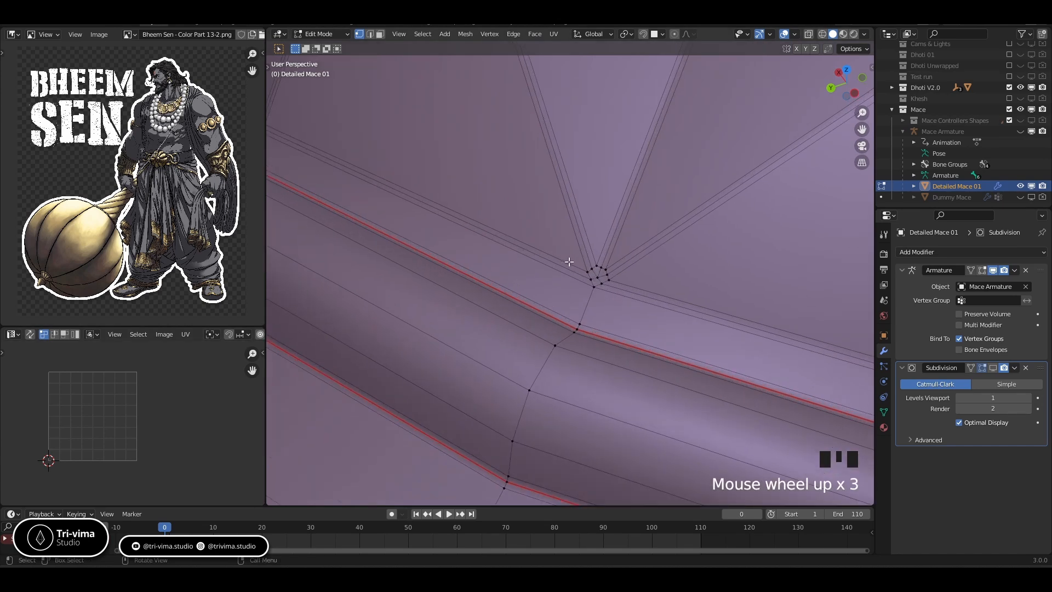
key("k")
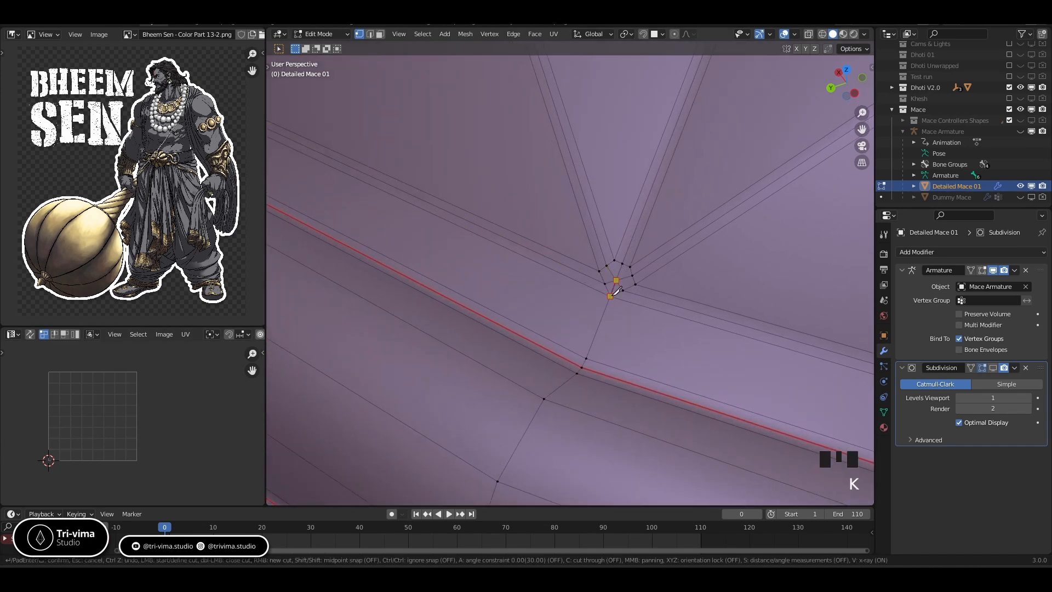
- Make the same centre-to-bottom knife cut at the last uncut star junction around the collar's lower rim
scroll(611, 282, "down", 12)
middle_click_drag(585, 275, 465, 281, "shift")
scroll(649, 290, "up", 9)
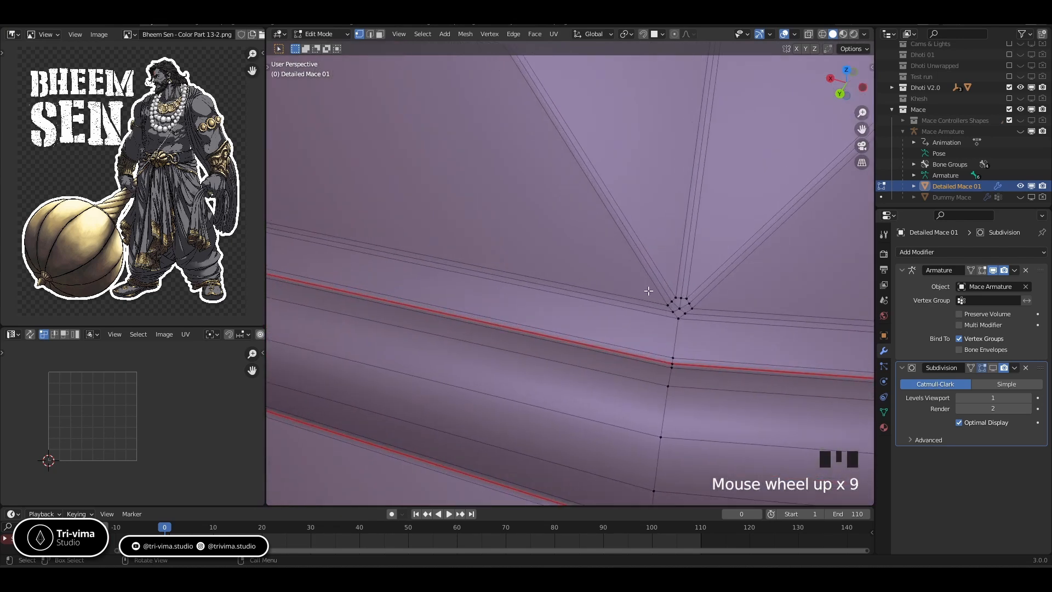
key("k")
left_click(681, 309)
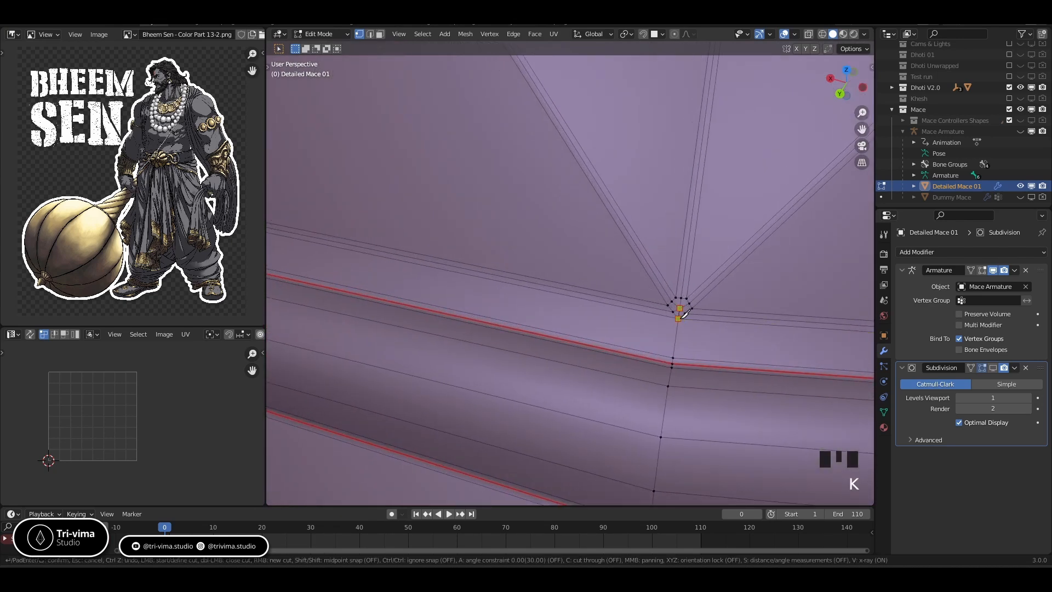
scroll(683, 315, "down", 11)
key("Return")
middle_click_drag(682, 321, 639, 347, "shift")
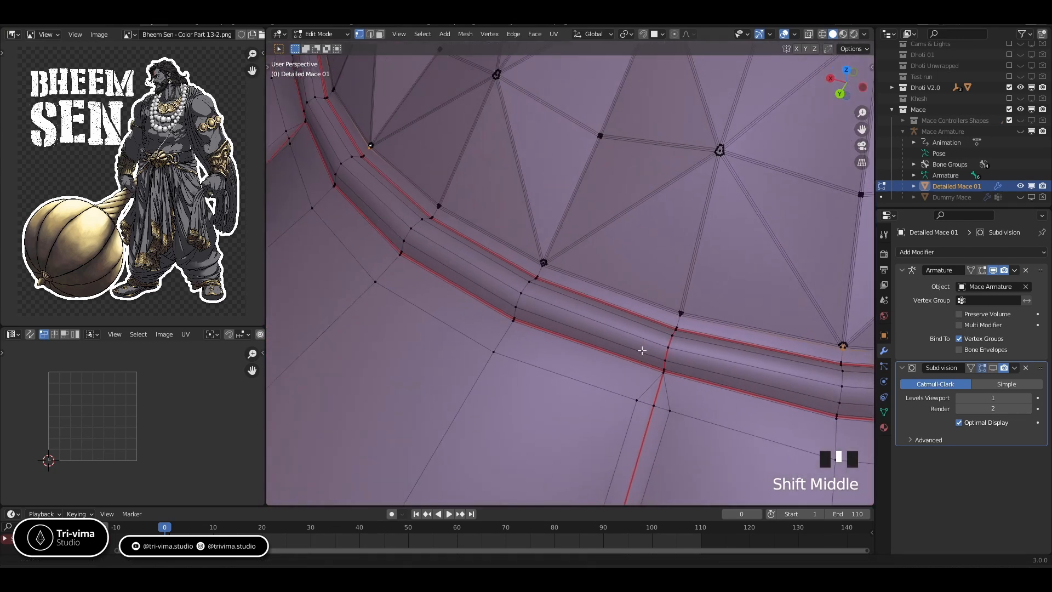
scroll(566, 313, "up", 5)
scroll(565, 314, "up", 17)
key("k")
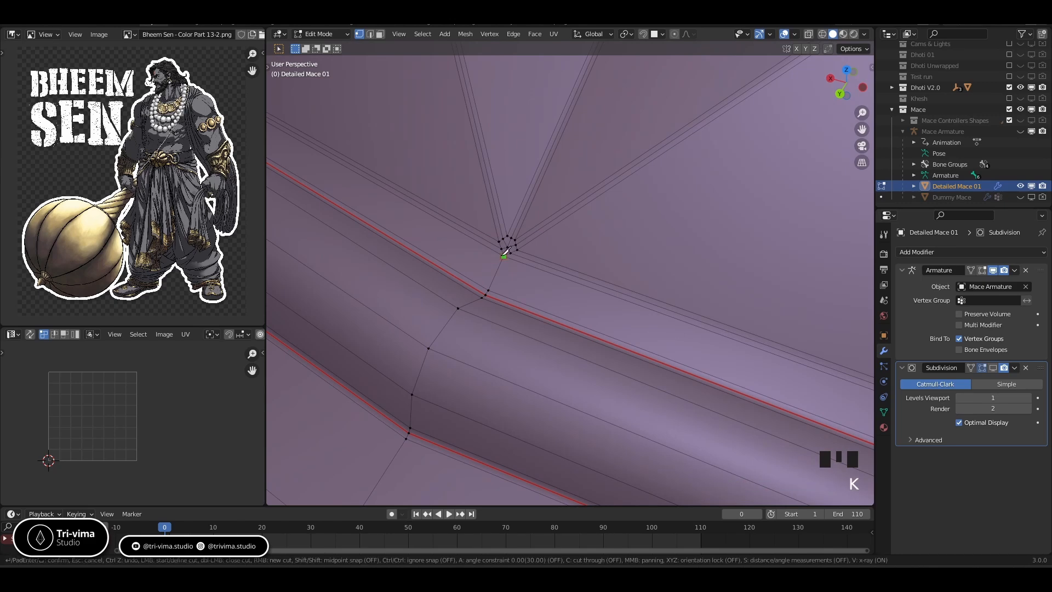
key("Escape")
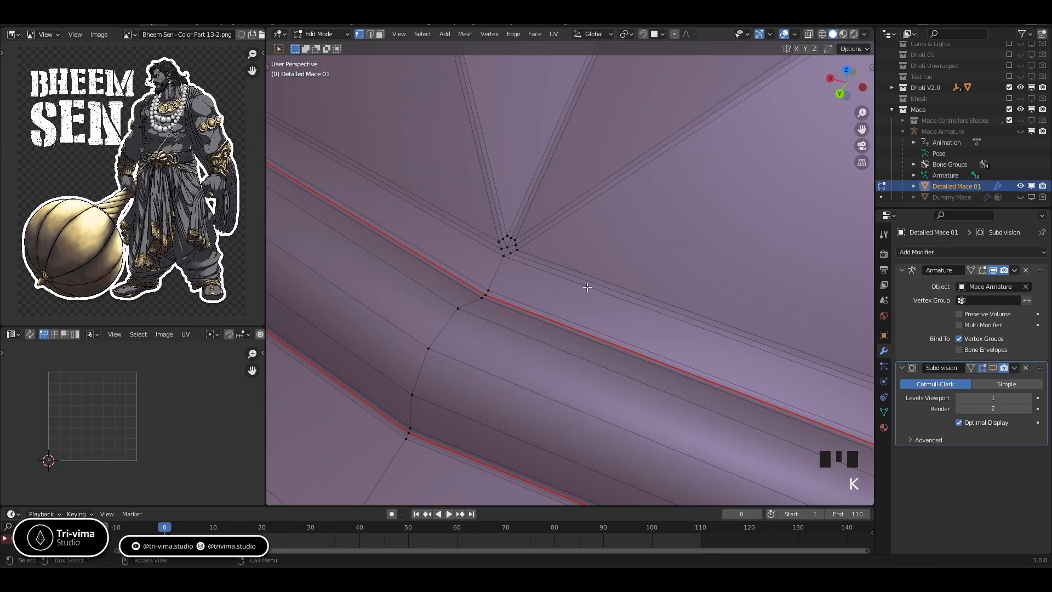
- Switch to edge selection and select the vertical edge between the collar's upper rim seam and a star junction, undoing the extra edge pick
scroll(586, 288, "down", 20)
middle_click_drag(527, 302, 603, 263)
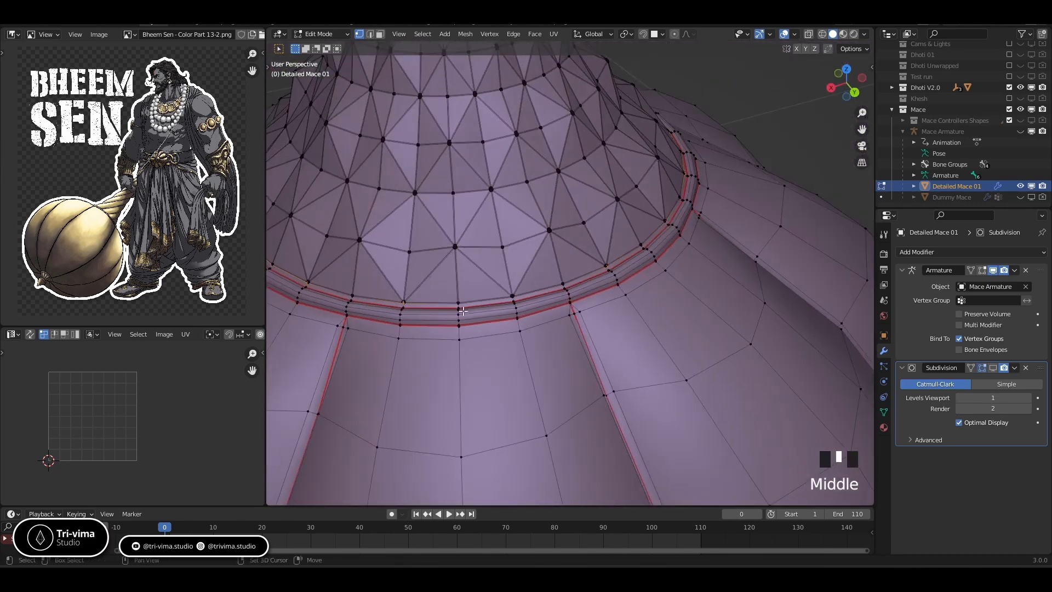
scroll(623, 247, "up", 9)
key("2")
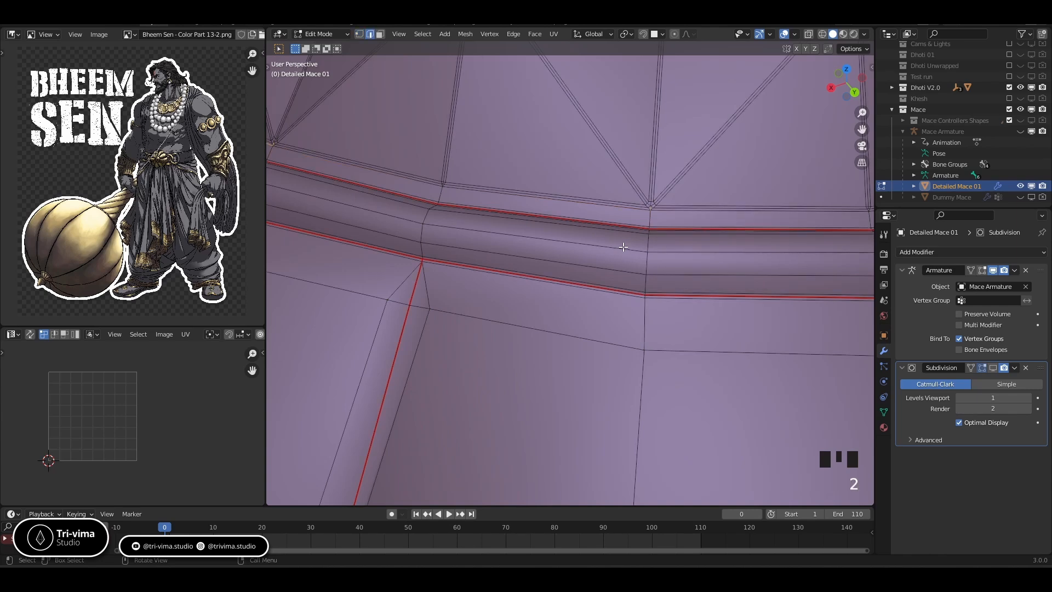
left_click(650, 222, "shift")
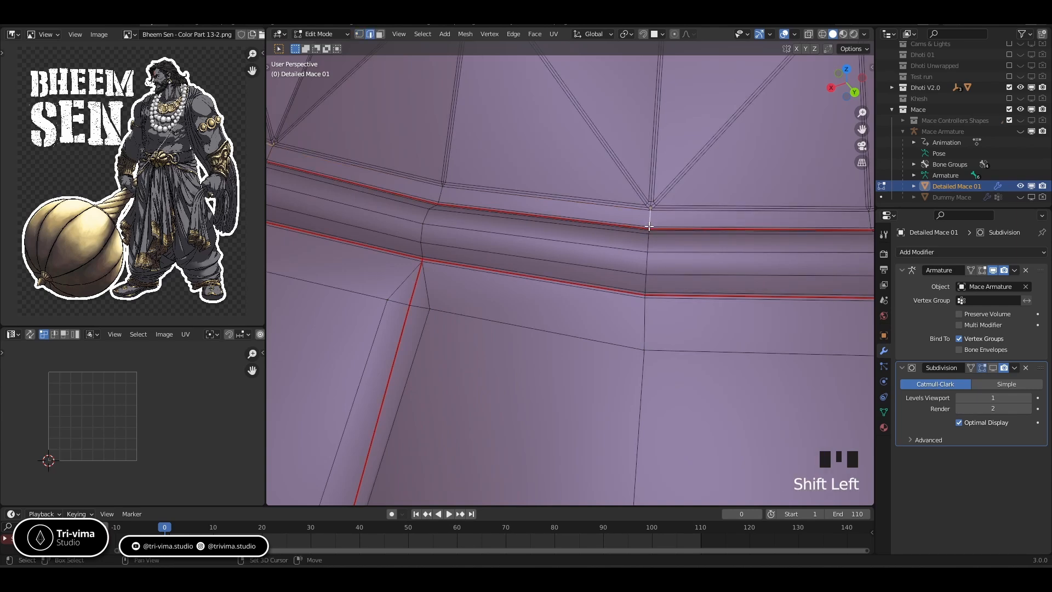
left_click(659, 236, "shift")
key("ctrl+z")
- Add the star junction's short centre edge and the middle vertical edge above it to the edge selection
scroll(654, 224, "up", 4)
middle_click_drag(630, 246, 490, 349, "shift")
scroll(549, 315, "up", 3)
left_click(563, 248, "shift")
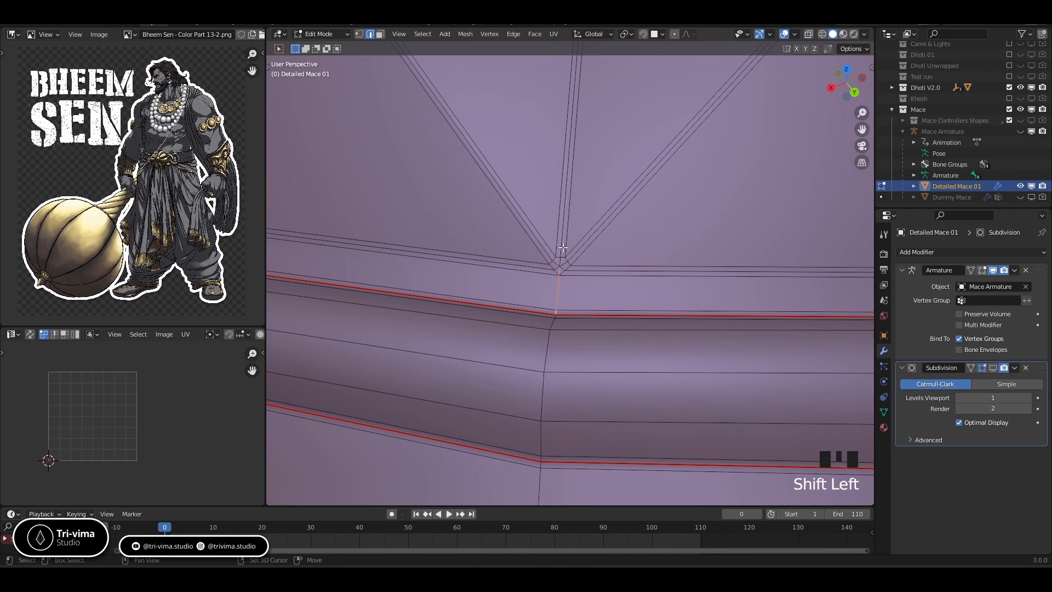
left_click(562, 248, "shift")
left_click(562, 248, "shift")
- Extend the vertical edge selection up the collar by adding the edge run to the next star junction
scroll(570, 219, "down", 15)
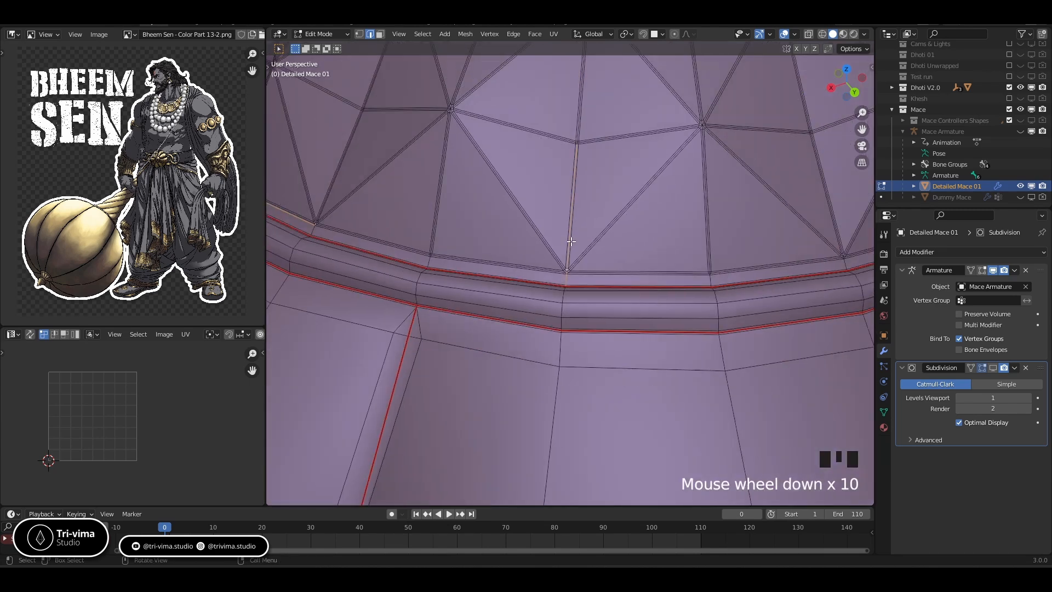
scroll(572, 209, "up", 3)
middle_click_drag(572, 109, 550, 235, "shift")
left_click(574, 168, "alt+shift")
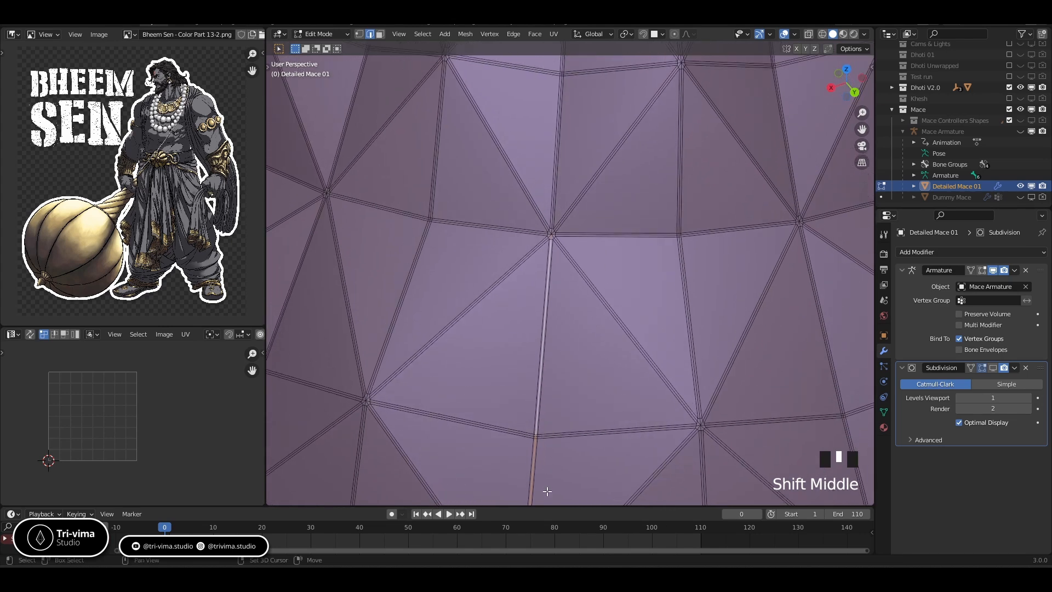
- At that star junction, add the vertical edge run above it and the horizontal runs on both sides to the selection
scroll(551, 236, "up", 2)
scroll(550, 236, "up", 3)
left_click(541, 207, "alt+shift")
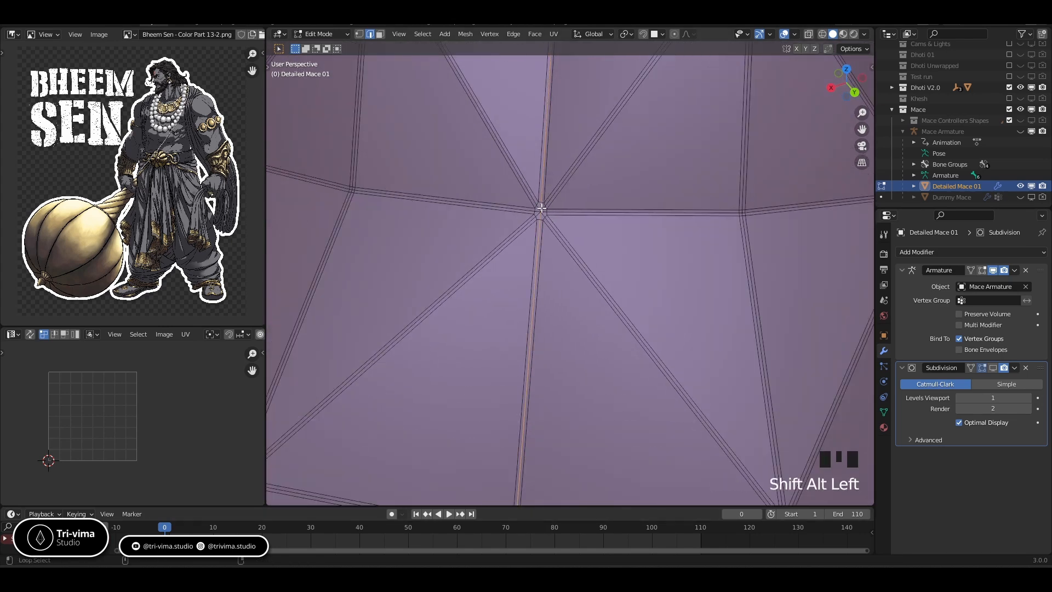
left_click(550, 213, "alt+shift")
left_click(527, 210, "alt+shift")
scroll(526, 210, "down", 9)
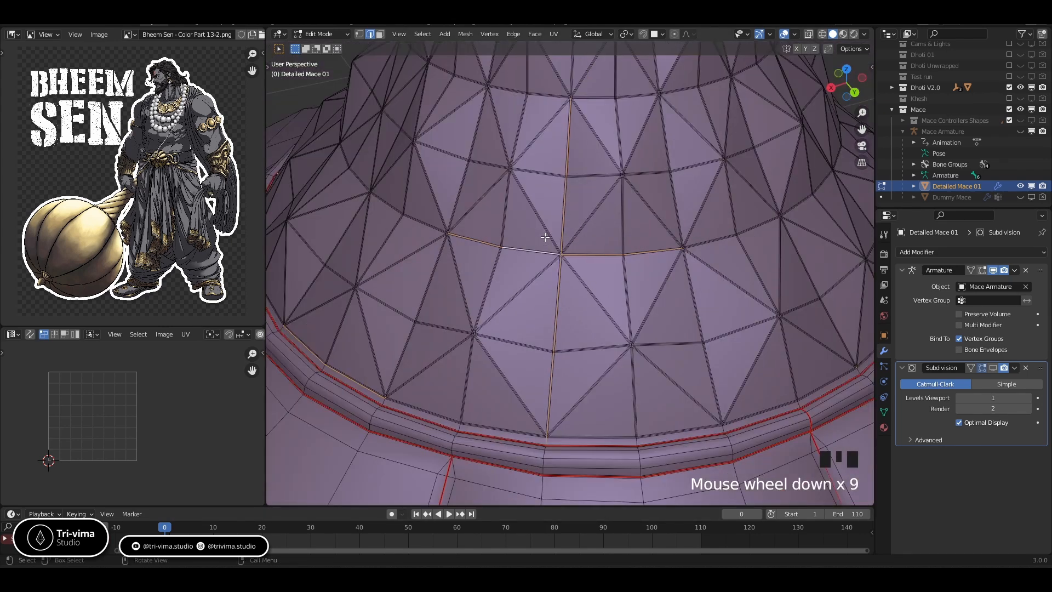
- At the next star junction up the same line, add the upper vertical run and both horizontal runs to the selection
middle_click_drag(556, 226, 524, 368, "shift")
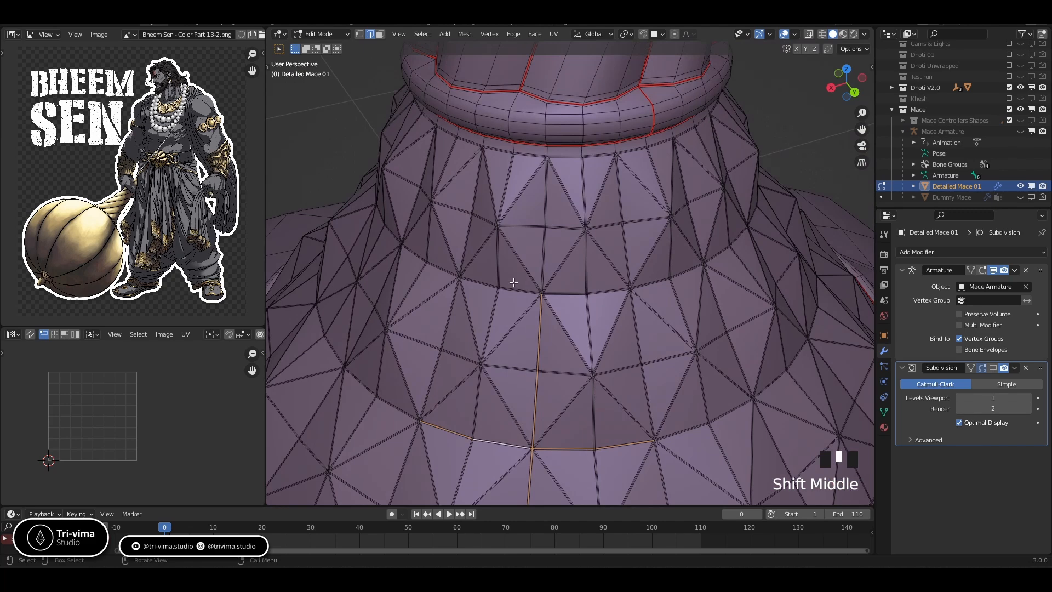
scroll(536, 289, "up", 9)
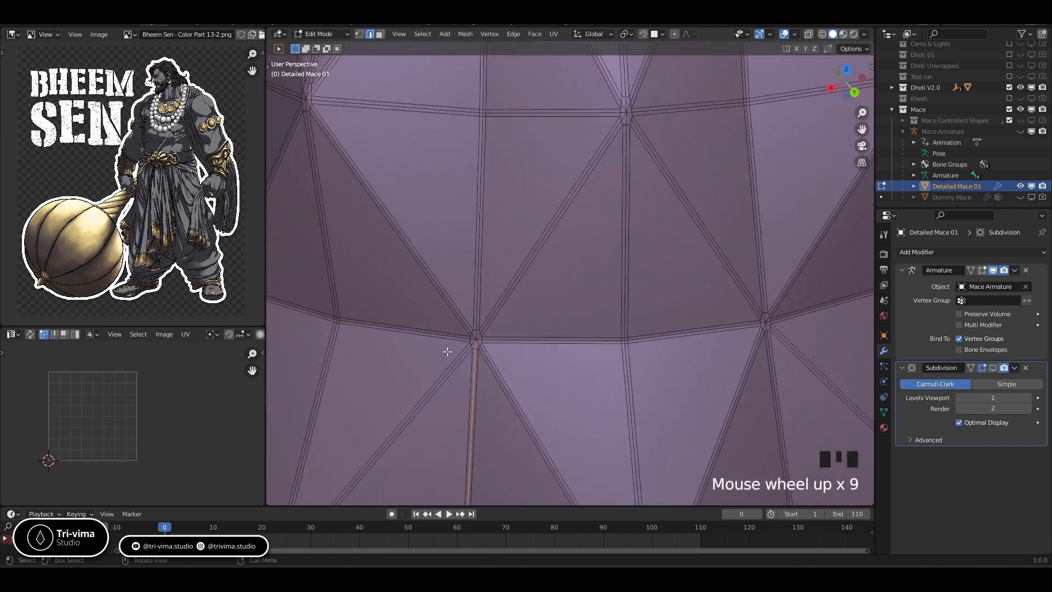
left_click(461, 336, "alt+shift")
left_click(479, 337, "alt+shift")
left_click(521, 320, "alt+shift")
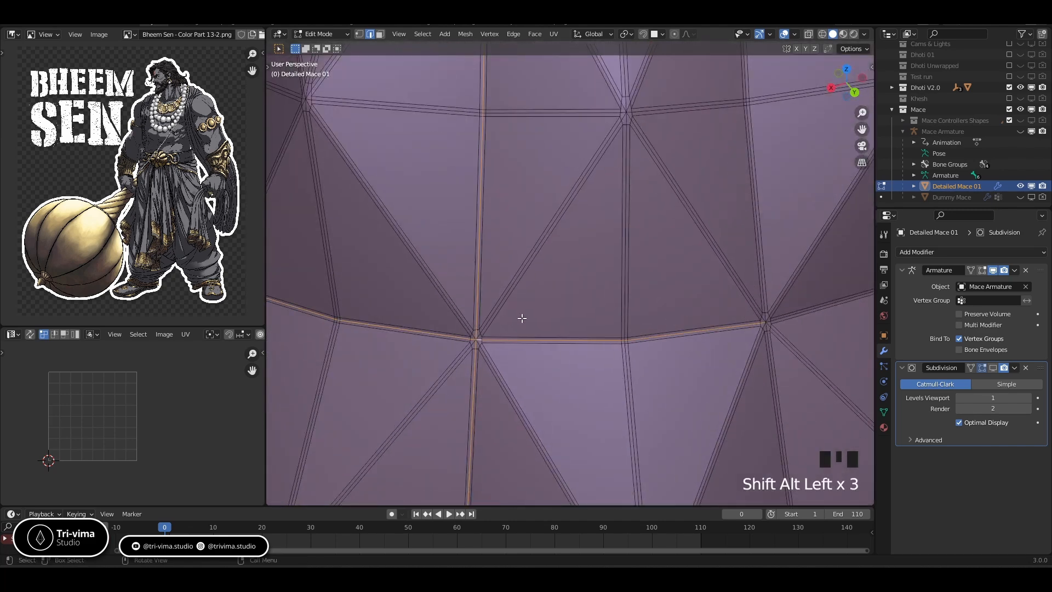
- Add the vertical edge runs above and below the neighbouring star junction in that row to the selection
middle_click_drag(522, 318, 578, 325, "shift")
scroll(676, 279, "down", 2)
middle_click_drag(676, 279, 544, 360, "shift")
scroll(544, 362, "up", 9)
left_click(554, 417, "alt+shift")
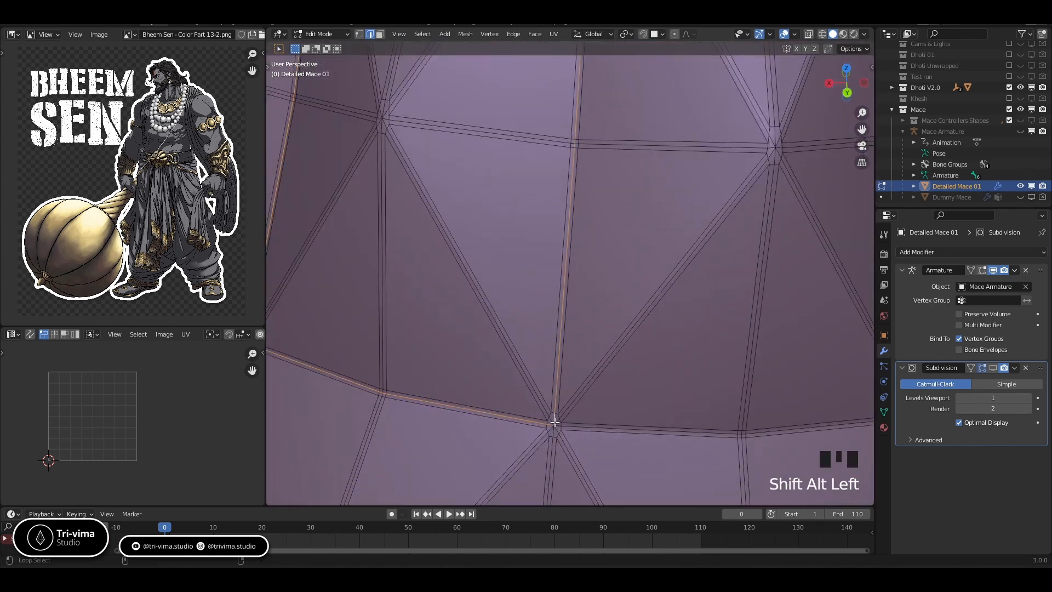
left_click(558, 422, "alt+shift")
left_click(553, 428, "alt+shift")
middle_click_drag(558, 415, 531, 319, "shift")
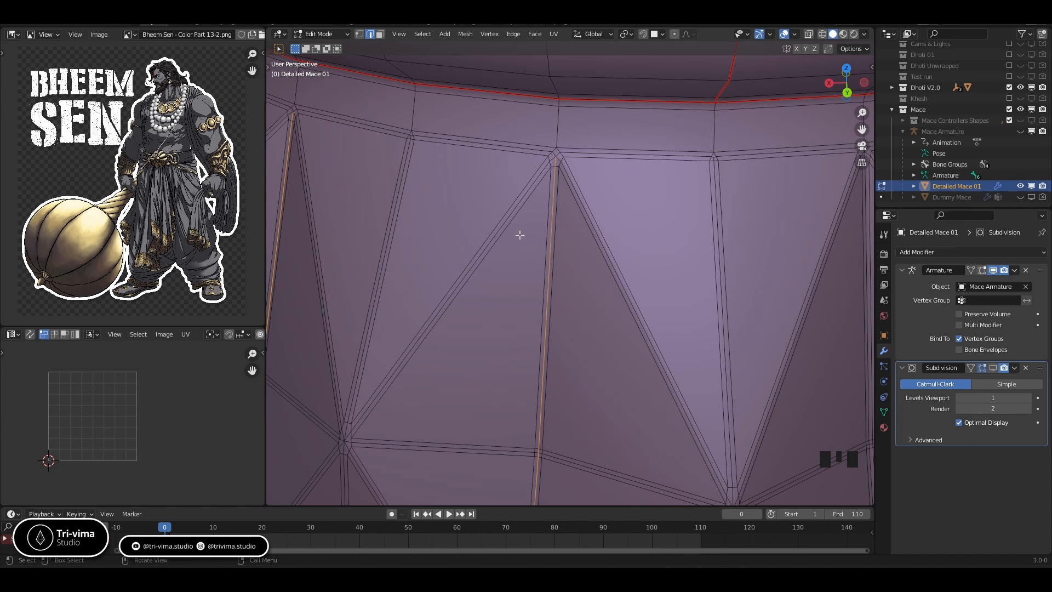
- Mark the selected vertical and horizontal collar edges as seams
scroll(519, 235, "down", 11)
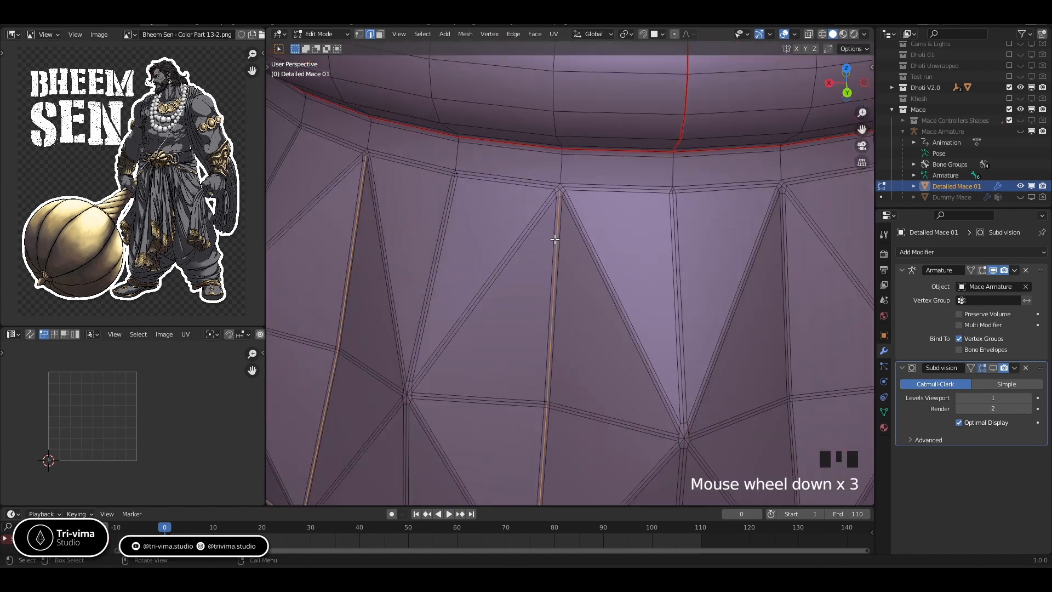
middle_click_drag(520, 234, 553, 186, "shift")
scroll(553, 185, "down", 4)
scroll(553, 185, "down", 3)
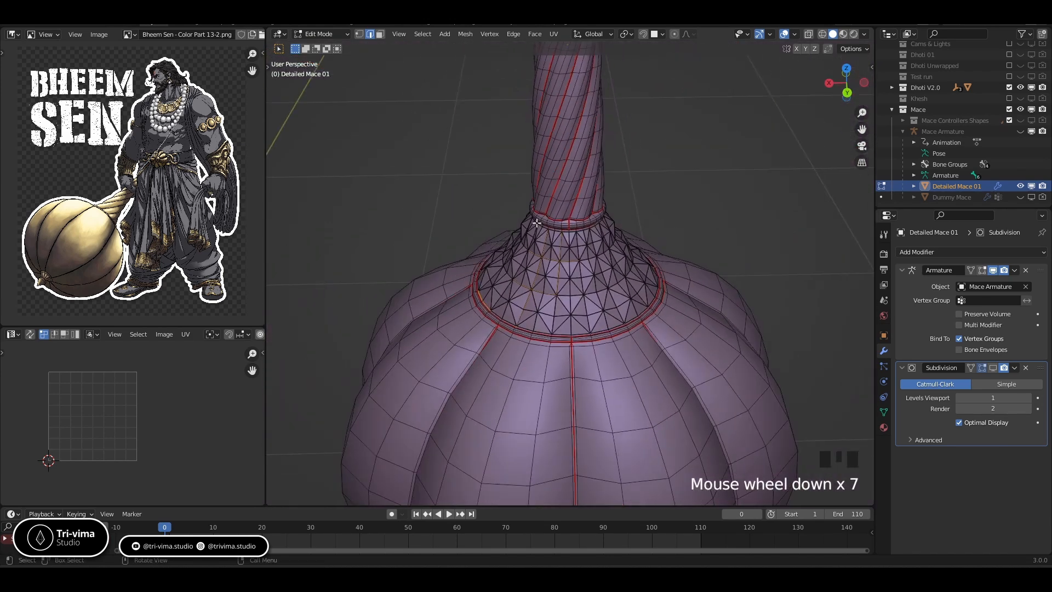
right_click(535, 274)
left_click(481, 294)
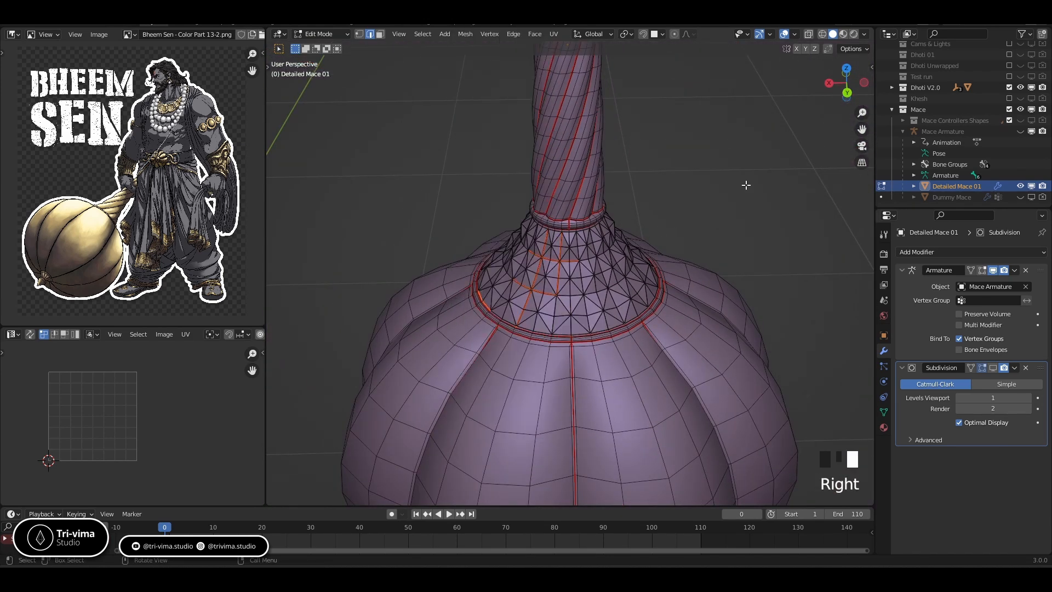
- Select the unmarked vertical and horizontal edge runs leaving the lower seam junction and mark them as seams
scroll(529, 366, "up", 5)
scroll(519, 364, "up", 8)
middle_click_drag(519, 364, 585, 134, "shift")
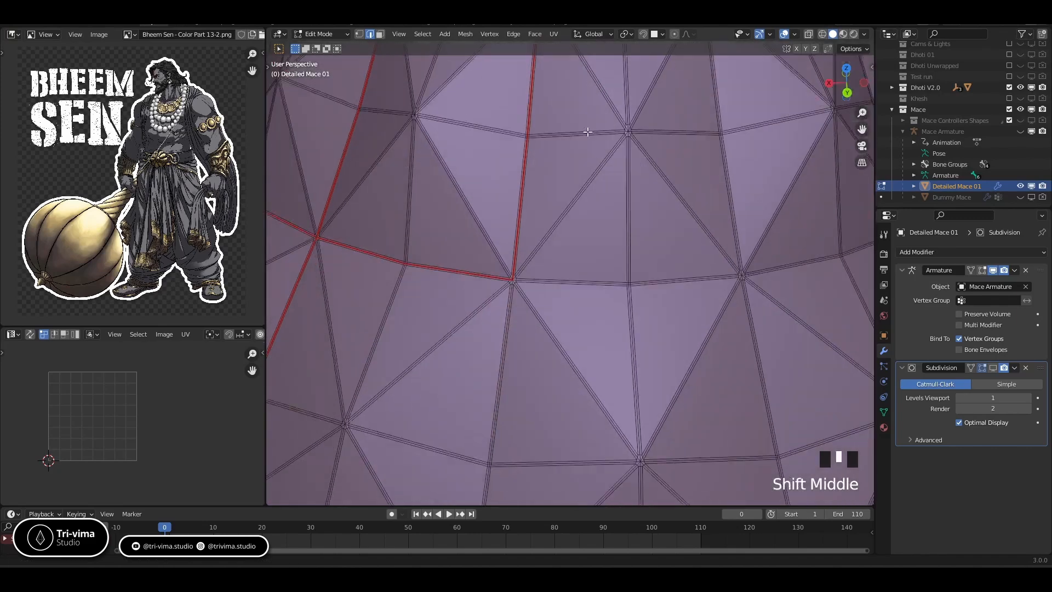
scroll(526, 226, "up", 7)
left_click(510, 154, "alt+shift")
left_click(518, 138, "alt+shift")
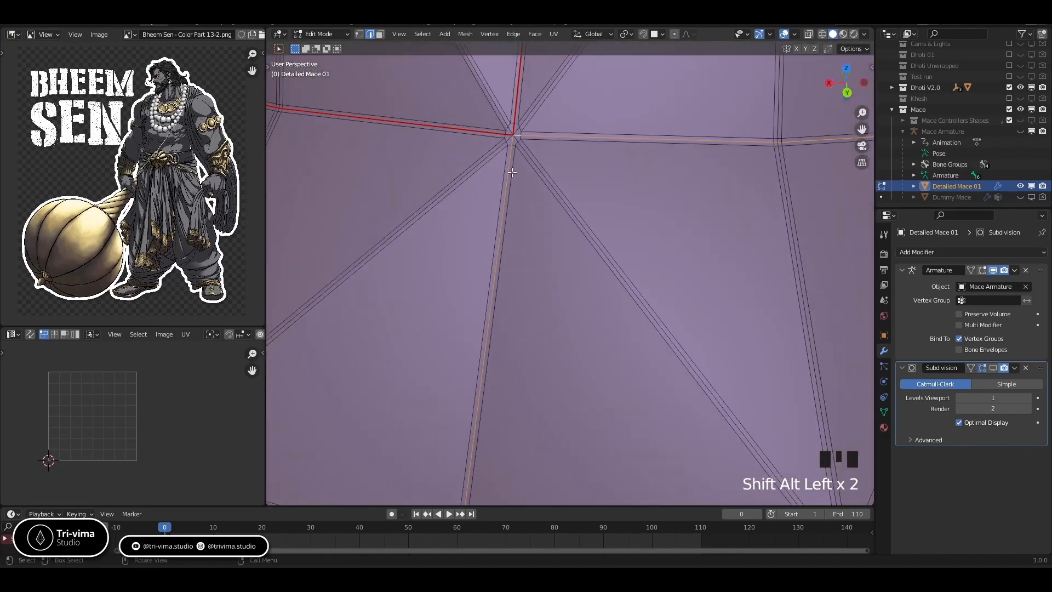
scroll(517, 175, "down", 5)
right_click(496, 185)
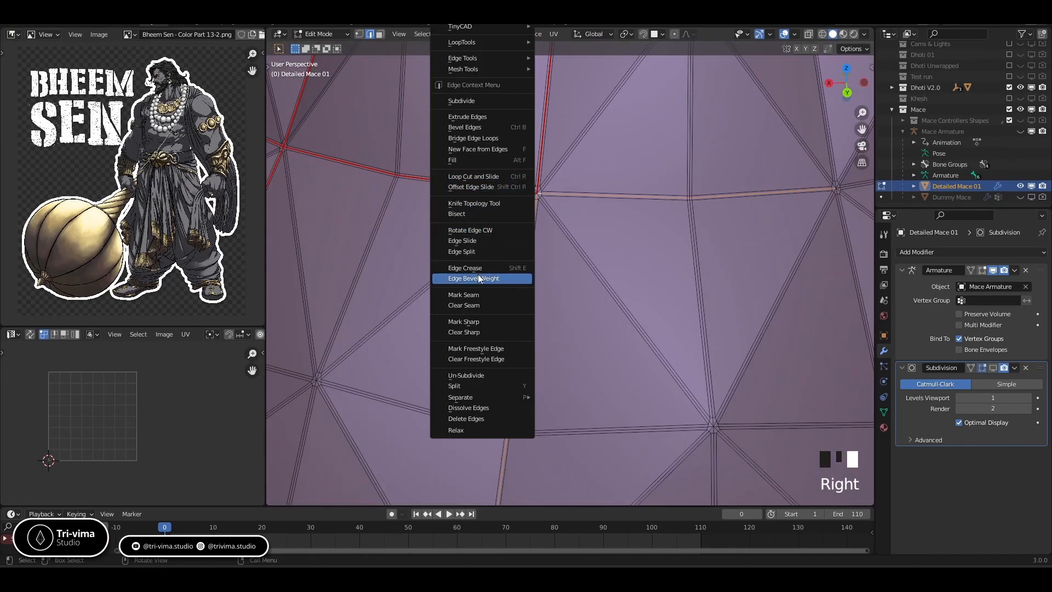
left_click(475, 296)
- Add the short edges joining the vertical line to the collar's lower rim seam and mark them as seams
scroll(475, 287, "down", 6)
middle_click_drag(476, 286, 490, 296, "shift")
scroll(492, 297, "up", 11)
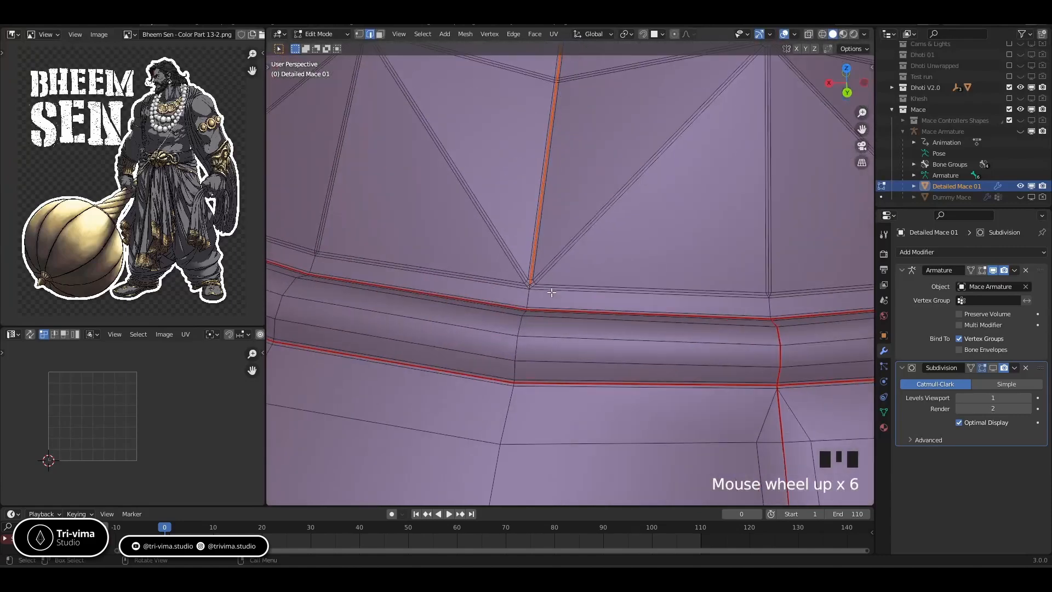
left_click(493, 299, "shift")
left_click(493, 301, "shift")
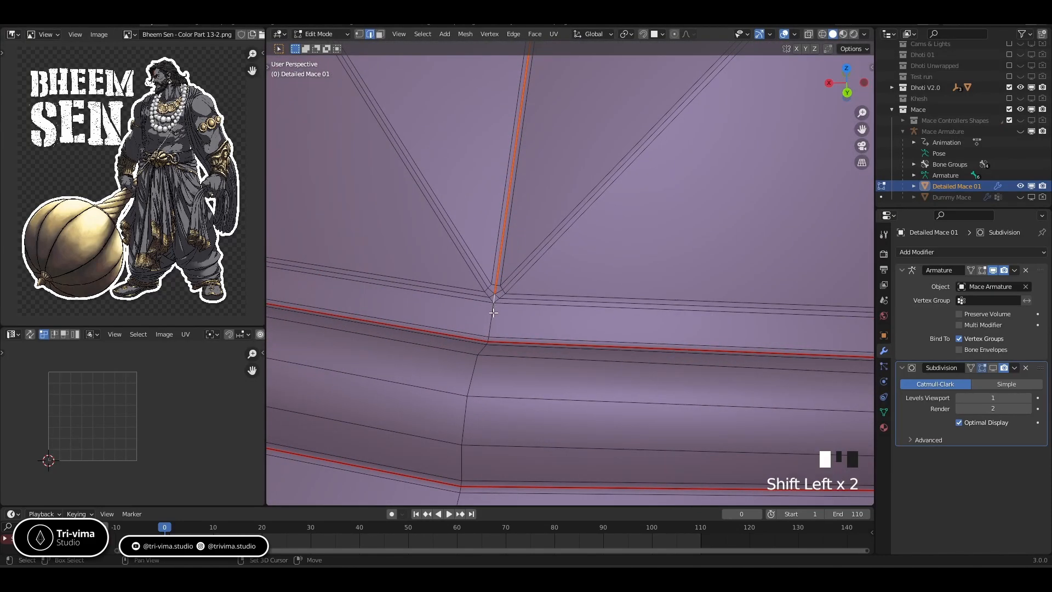
left_click(488, 316, "shift")
right_click(488, 316)
left_click(464, 316)
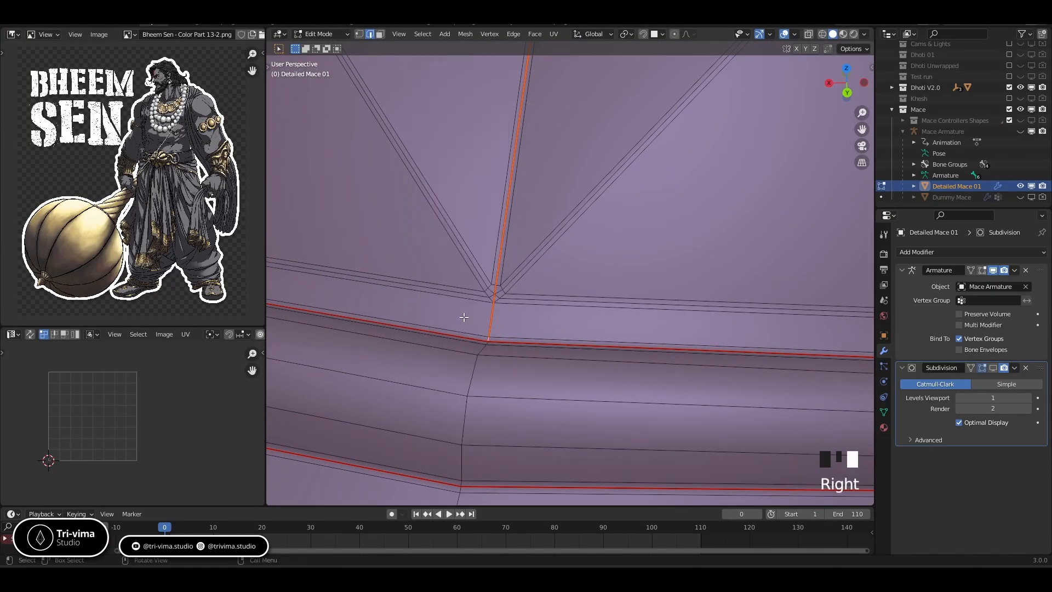
- Deselect the edges, inspect the whole mace in Object Mode from another angle, and return to Edit Mode
scroll(573, 251, "down", 10)
scroll(546, 392, "down", 6)
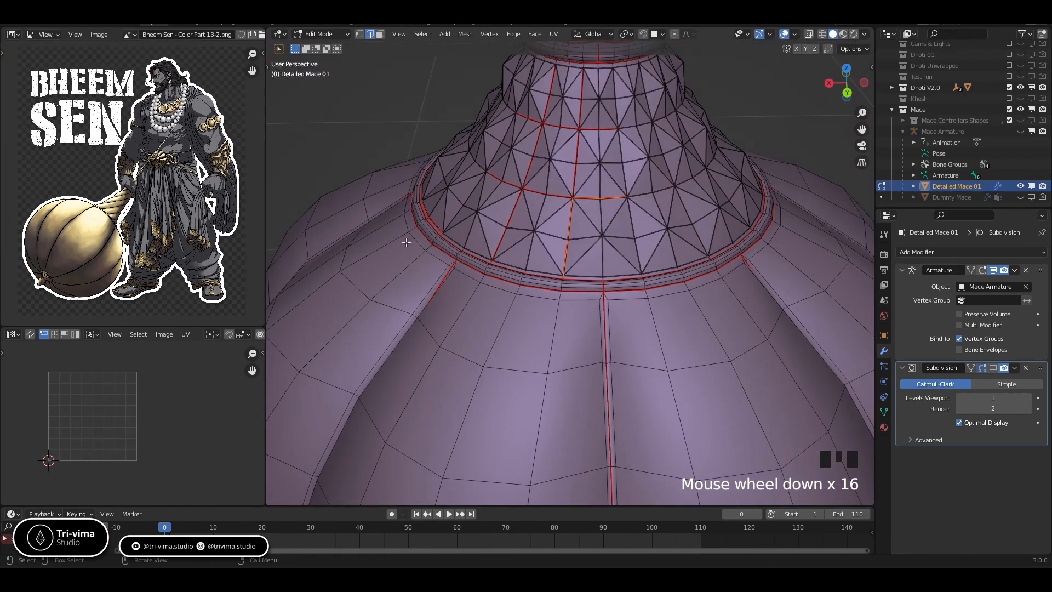
left_click(372, 131)
key("Tab")
scroll(541, 213, "down", 10)
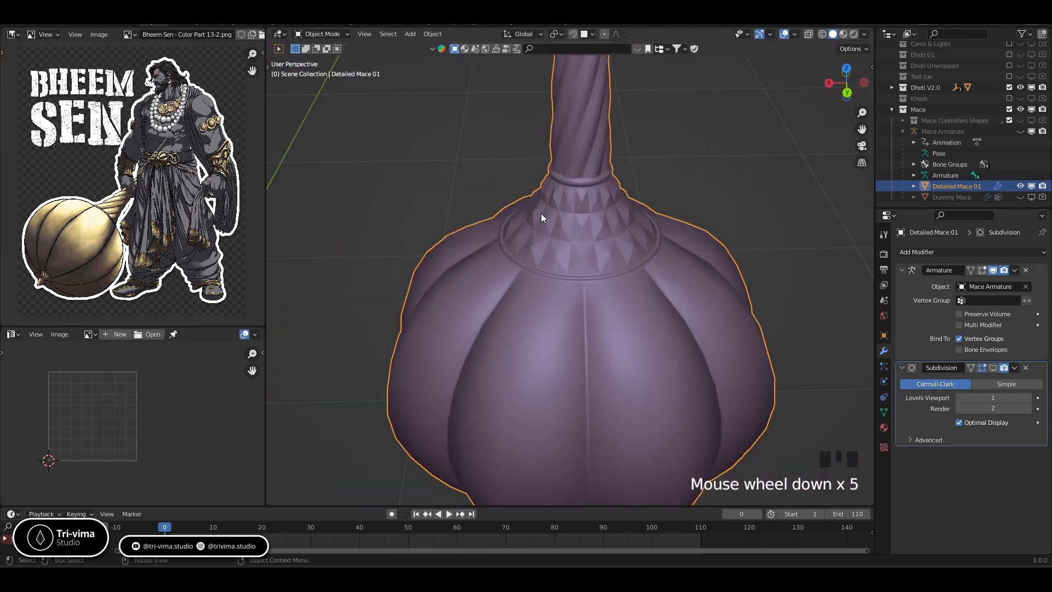
middle_click_drag(523, 320, 601, 312)
key("Tab")
- Review the viewport overlay options for geometry and mesh edit mode, and look over the mace's seam layout
scroll(594, 315, "up", 3)
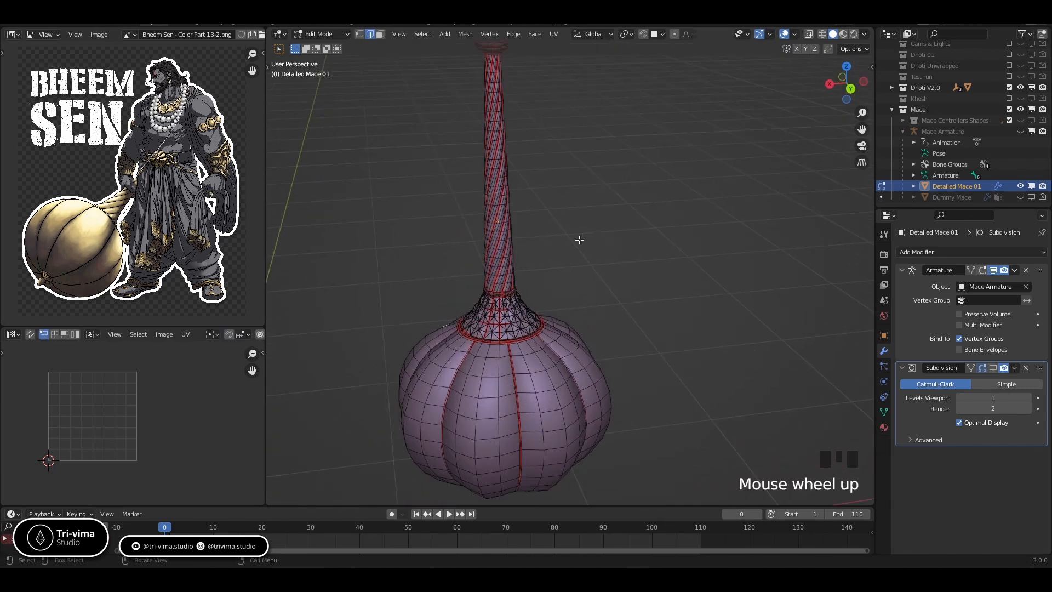
middle_click_drag(580, 237, 556, 275, "shift")
left_click(795, 34)
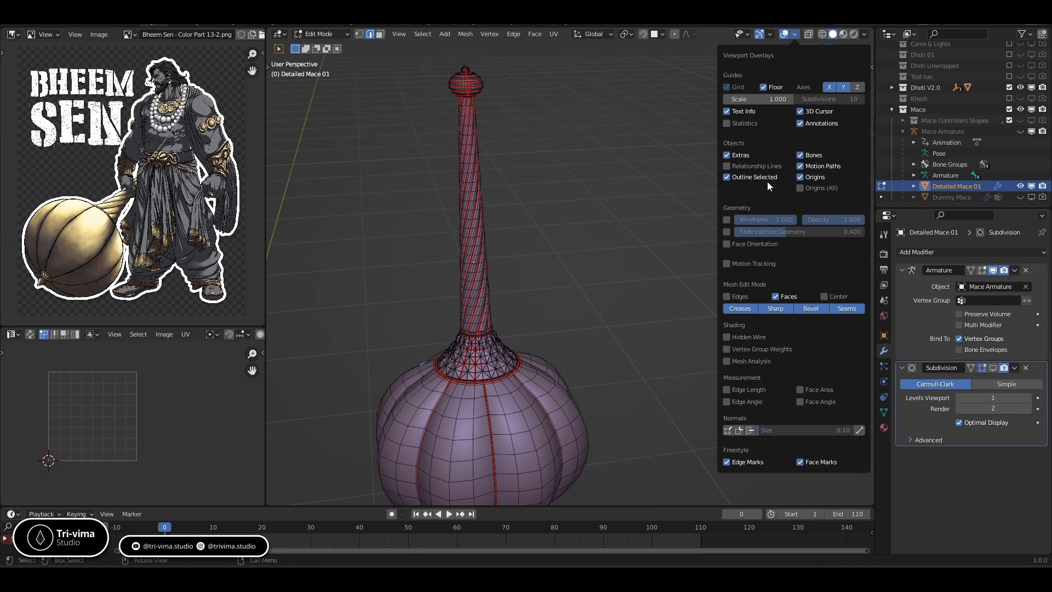
left_click(727, 155)
left_click(727, 220)
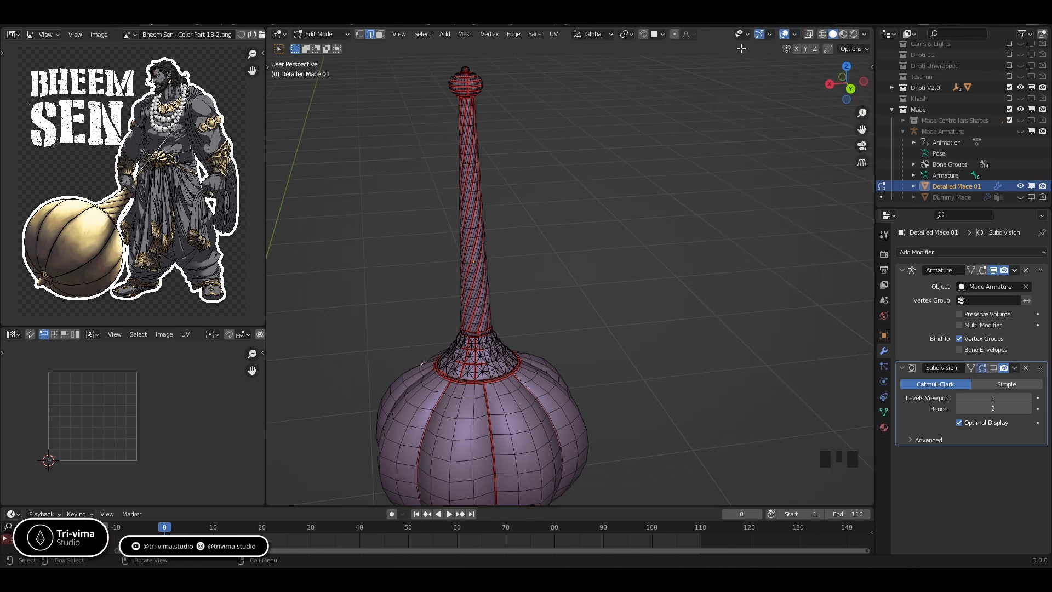
left_click(795, 34)
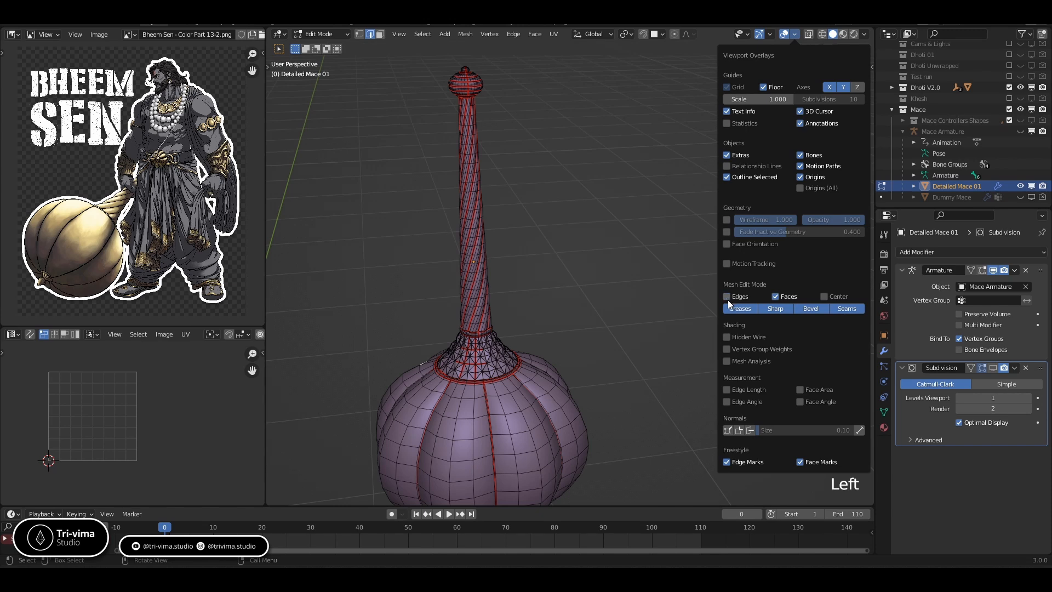
scroll(684, 267, "down", 1)
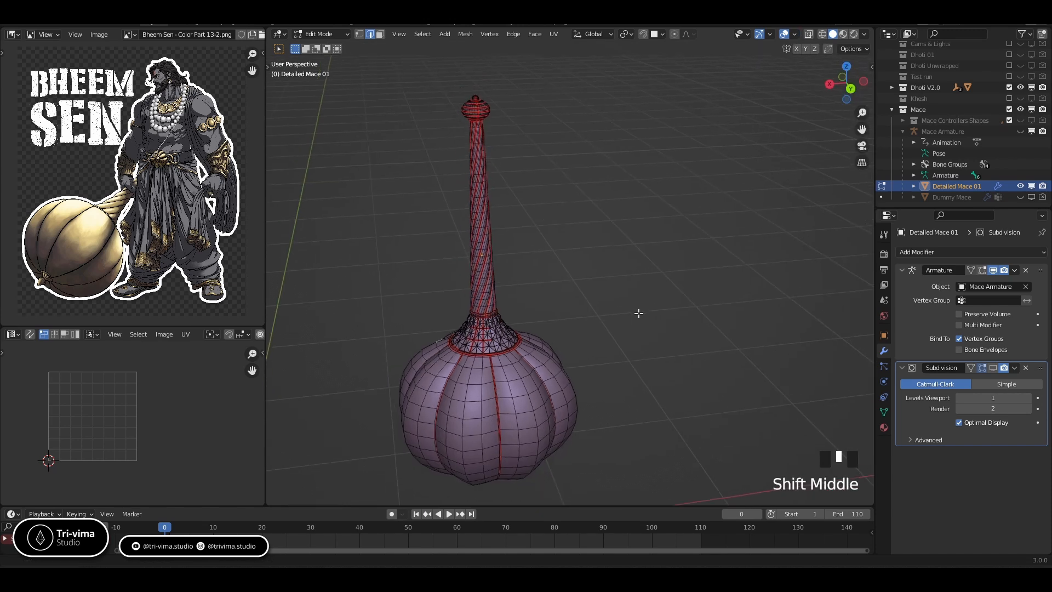
left_click(663, 320)
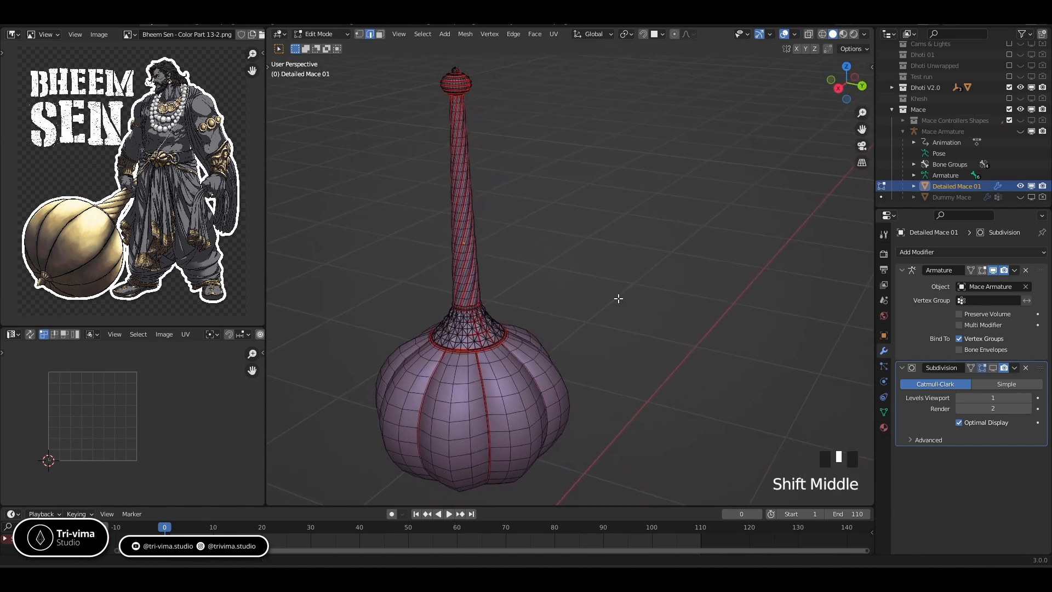